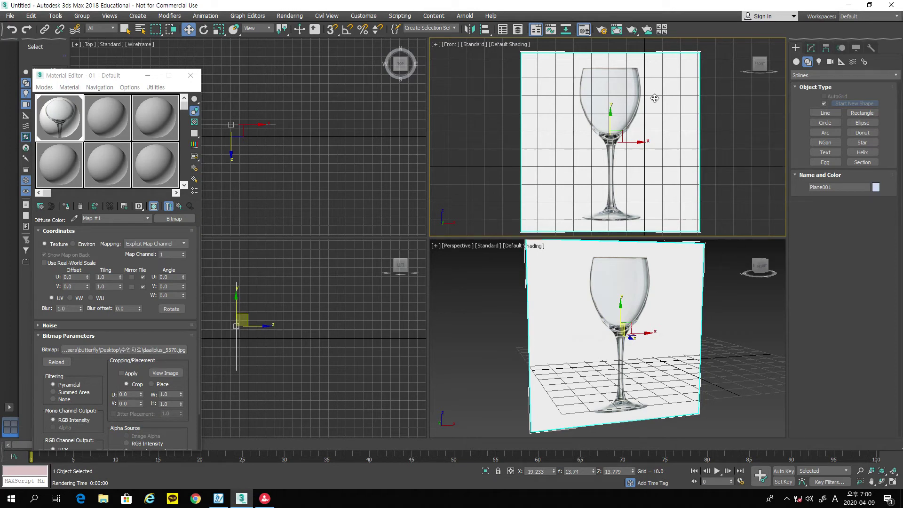
Step: Sketch a trial line down the right side of the glass bowl in the Front view and delete it
{"action": "middle_click_drag", "start_coordinate": [654, 97], "coordinate": [648, 123]}
{"action": "scroll", "coordinate": [647, 123], "scroll_direction": "up", "scroll_amount": 4}
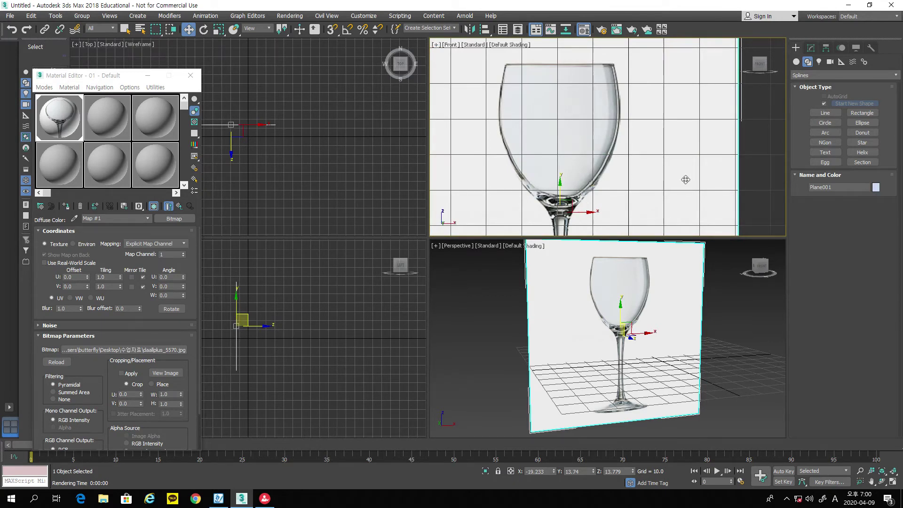
{"action": "left_click", "coordinate": [825, 113]}
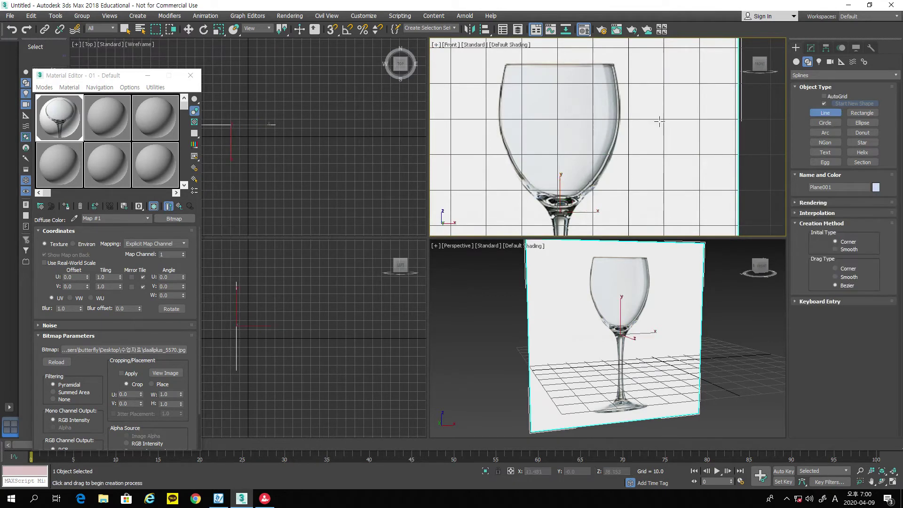
{"action": "left_click", "coordinate": [617, 66]}
{"action": "left_click_drag", "start_coordinate": [638, 148], "coordinate": [630, 174]}
{"action": "left_click", "coordinate": [609, 199]}
{"action": "left_click", "coordinate": [609, 226]}
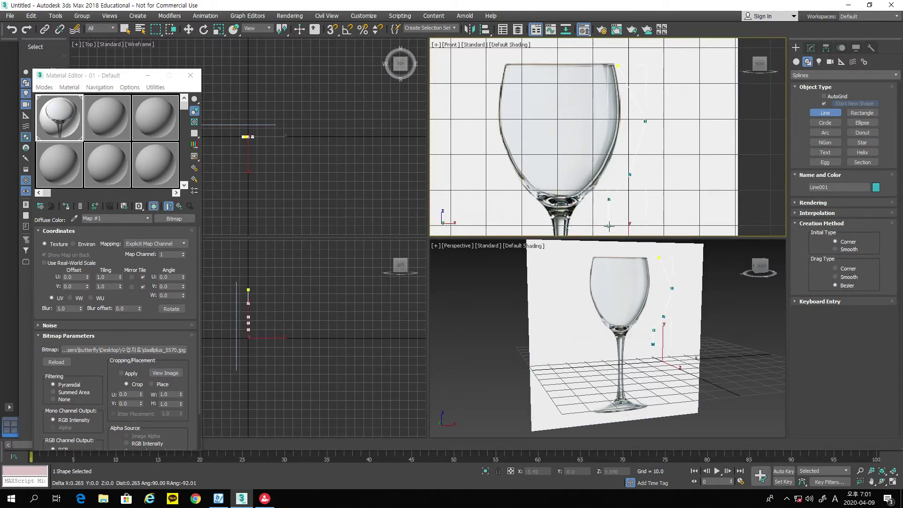
{"action": "right_click", "coordinate": [654, 227]}
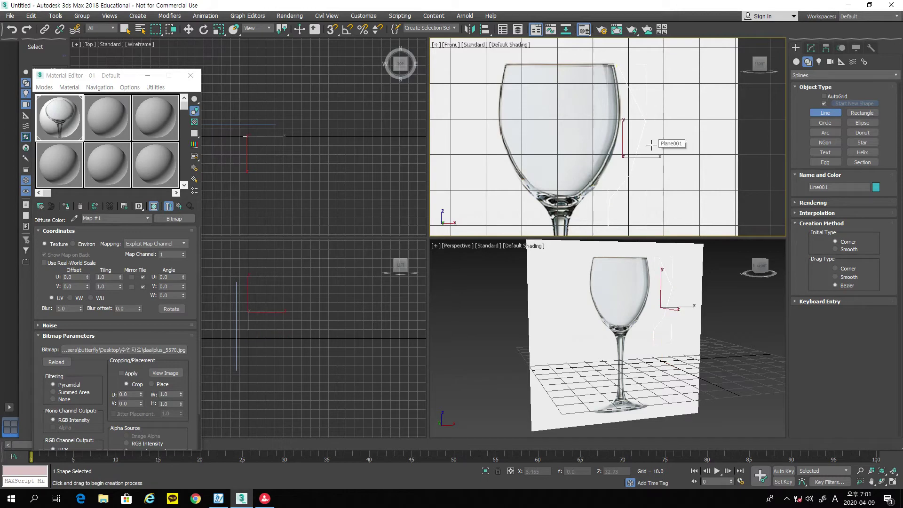
{"action": "key", "text": "Delete"}
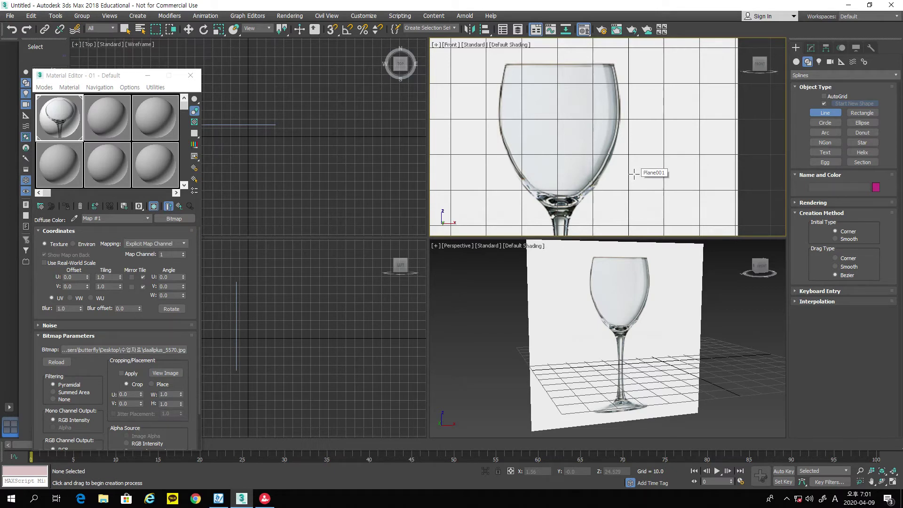
Step: Switch to Photoshop and open the wine glass image daallplus_5570
{"action": "left_click", "coordinate": [12, 499]}
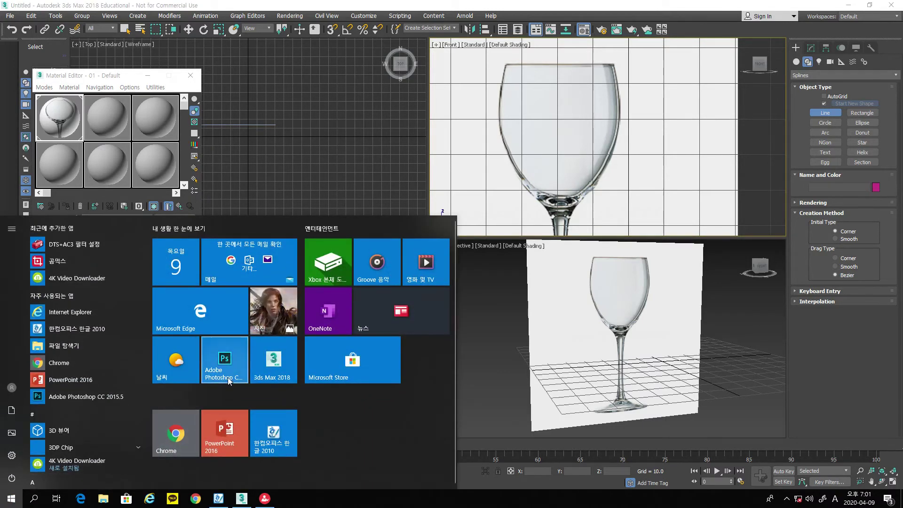
{"action": "left_click", "coordinate": [228, 377]}
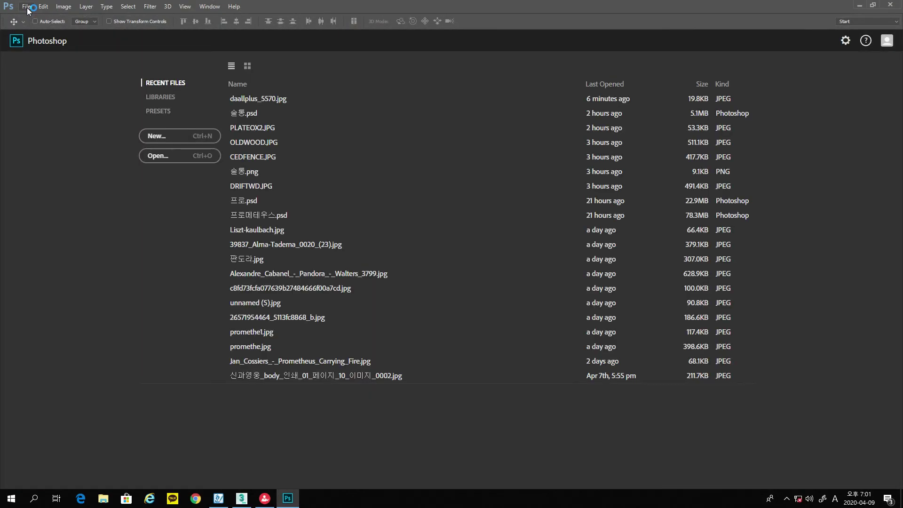
{"action": "left_click", "coordinate": [27, 6]}
{"action": "left_click", "coordinate": [34, 23]}
{"action": "left_click", "coordinate": [27, 7]}
{"action": "left_click", "coordinate": [33, 22]}
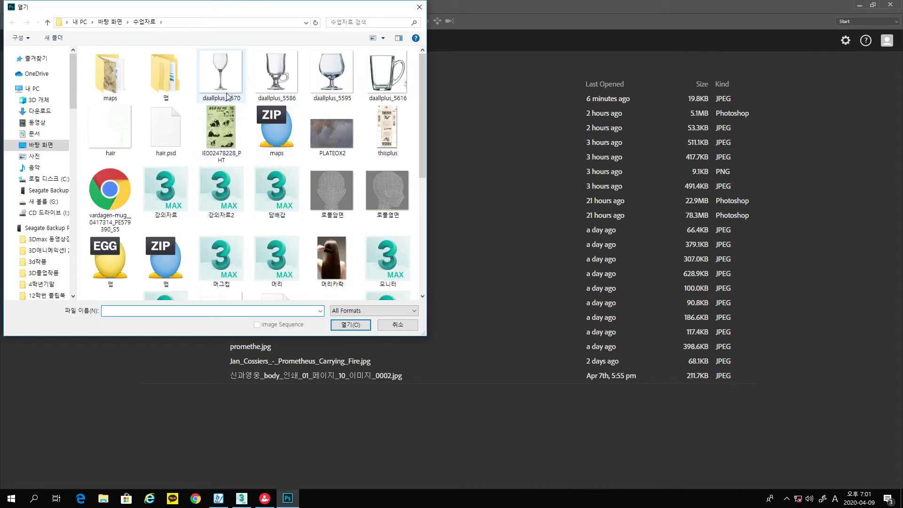
{"action": "left_click", "coordinate": [226, 86]}
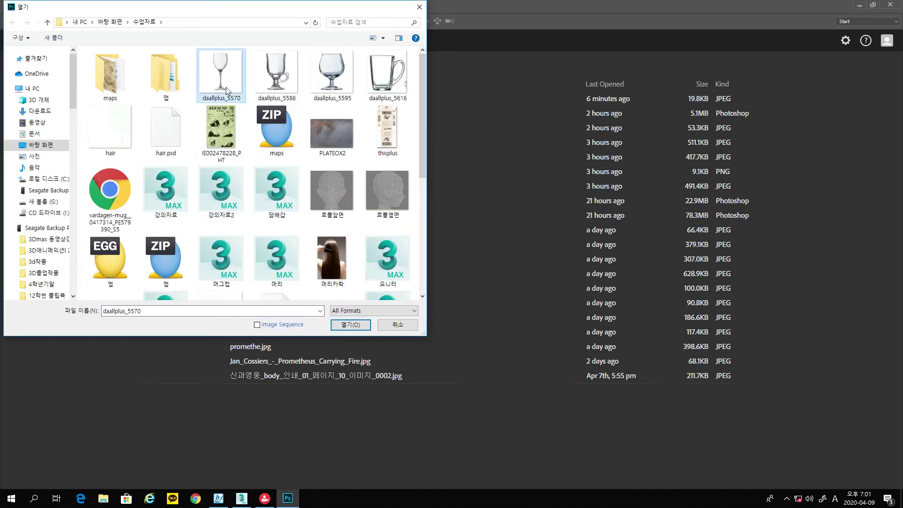
{"action": "left_click", "coordinate": [363, 325]}
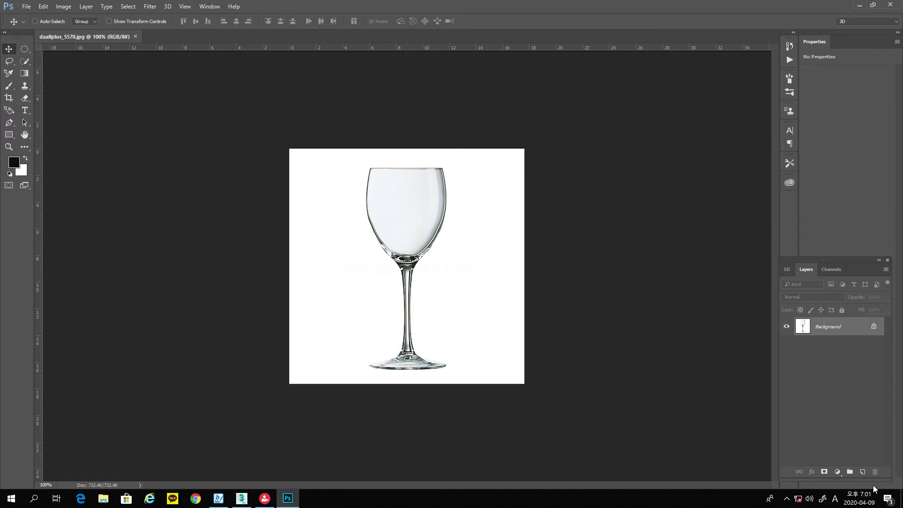
Step: Cover the wine glass image with a new black-filled layer at 55% opacity
{"action": "left_click", "coordinate": [863, 474]}
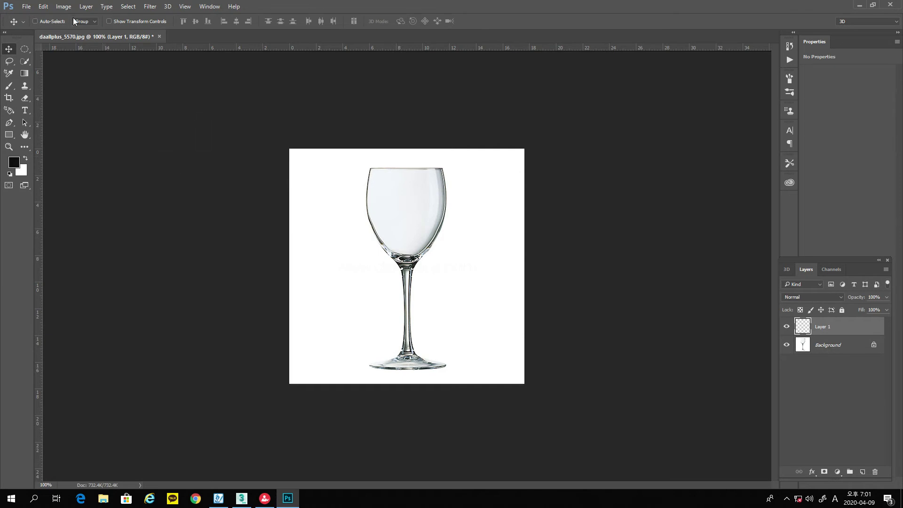
{"action": "left_click", "coordinate": [43, 6]}
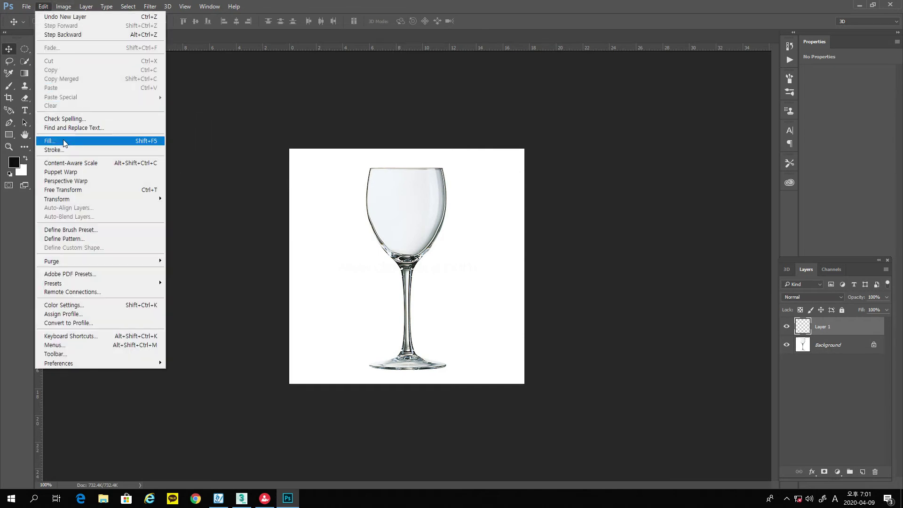
{"action": "left_click", "coordinate": [65, 141]}
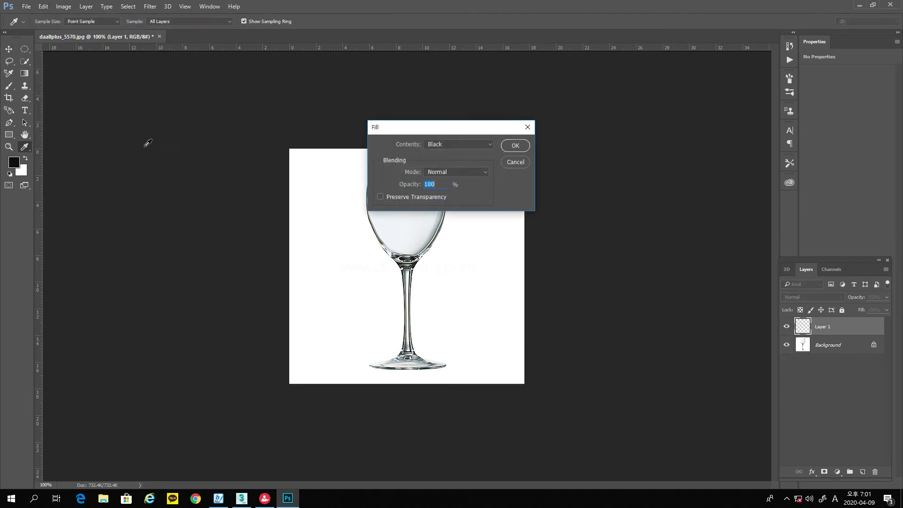
{"action": "left_click", "coordinate": [516, 145]}
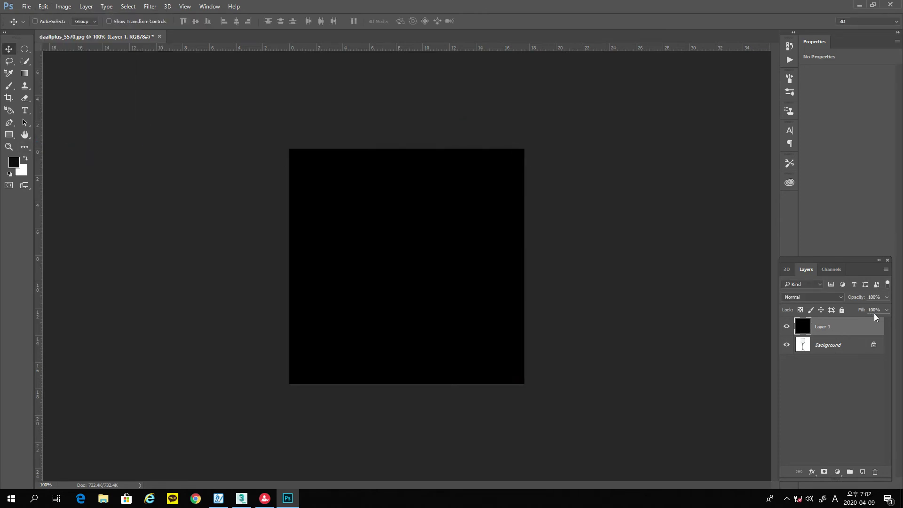
{"action": "left_click", "coordinate": [887, 298]}
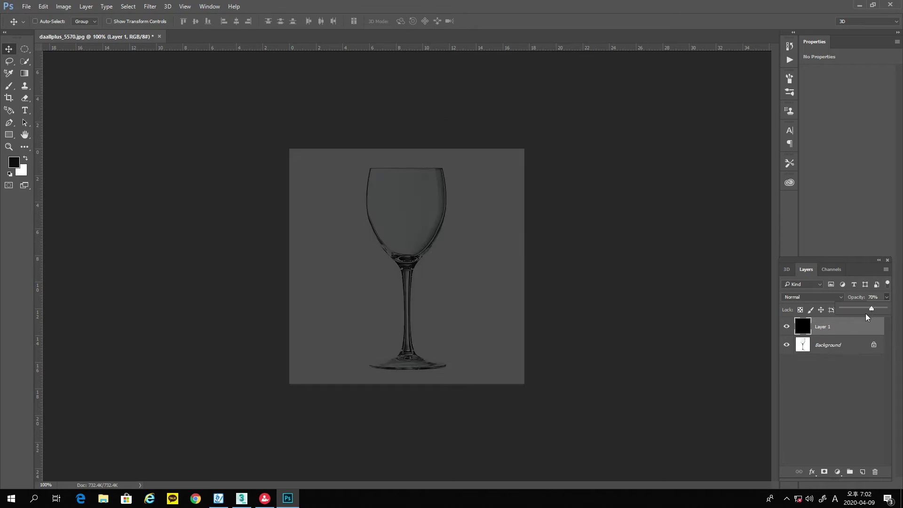
{"action": "left_click_drag", "start_coordinate": [870, 307], "coordinate": [866, 309]}
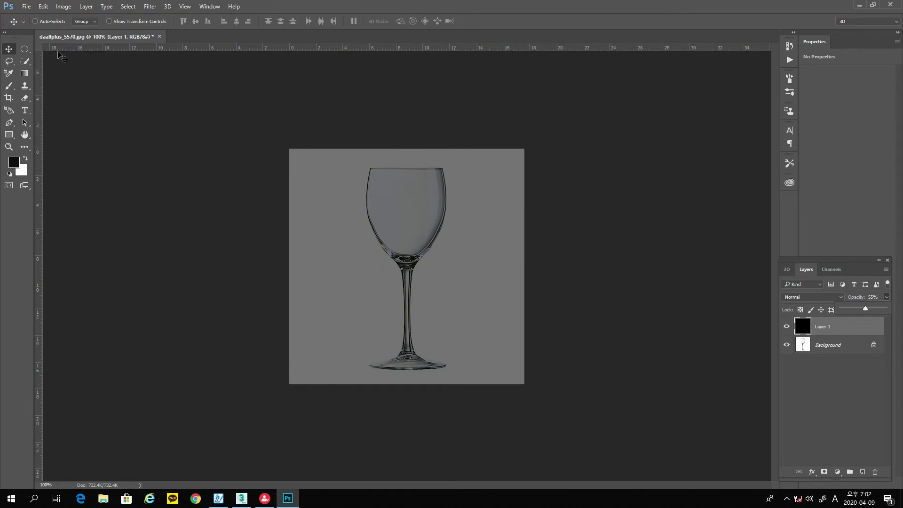
Step: Save the darkened image as a JPEG named 와인잔 at maximum quality 12 with the baseline standard format
{"action": "left_click", "coordinate": [27, 6]}
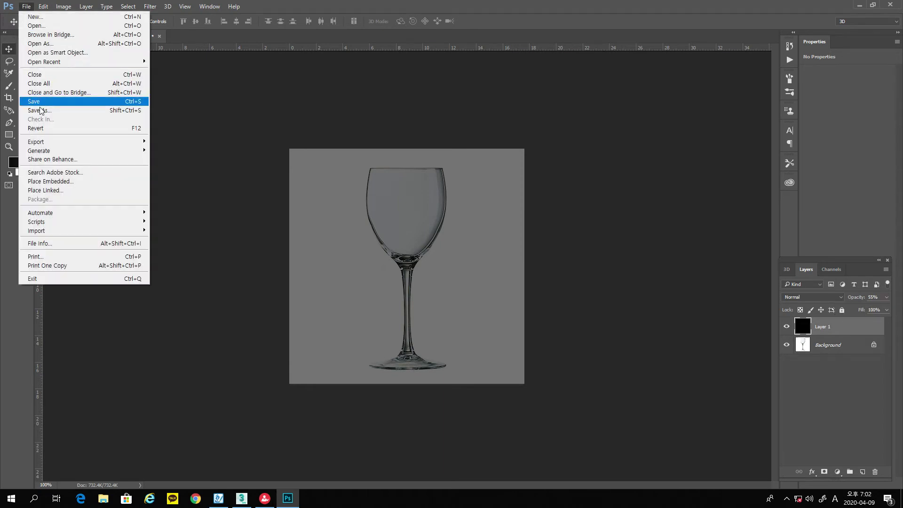
{"action": "left_click", "coordinate": [37, 102]}
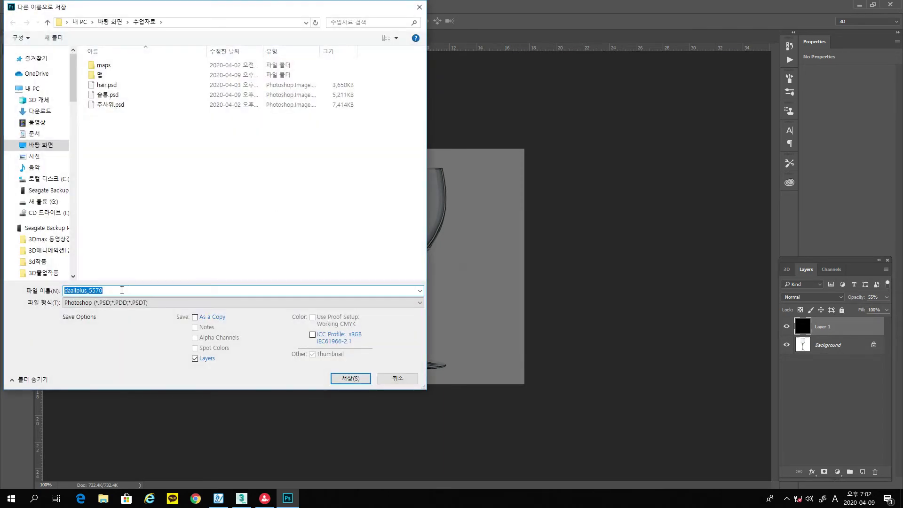
{"action": "left_click", "coordinate": [123, 303]}
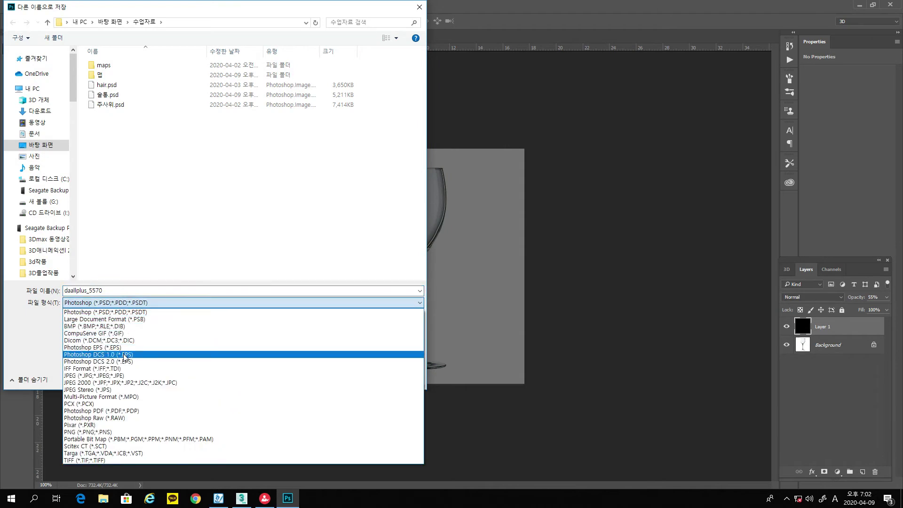
{"action": "left_click", "coordinate": [119, 379]}
{"action": "double_click", "coordinate": [135, 290]}
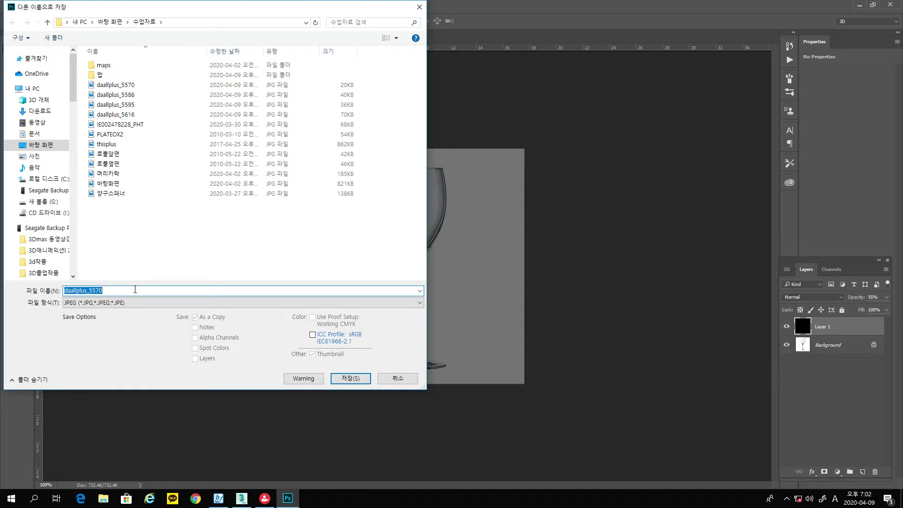
{"action": "type", "text": "dhk"}
{"action": "key", "text": "BackSpace"}
{"action": "key", "text": "BackSpace"}
{"action": "type", "text": "와인잔"}
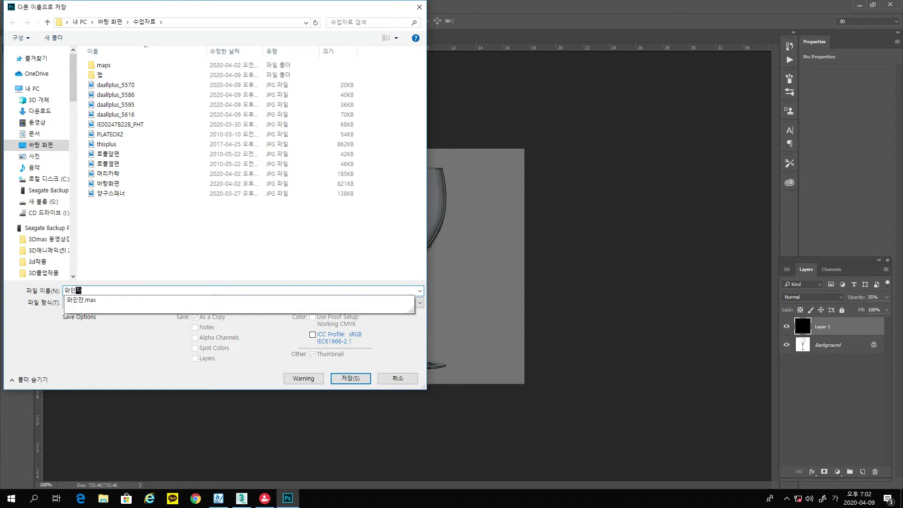
{"action": "key", "text": "Return"}
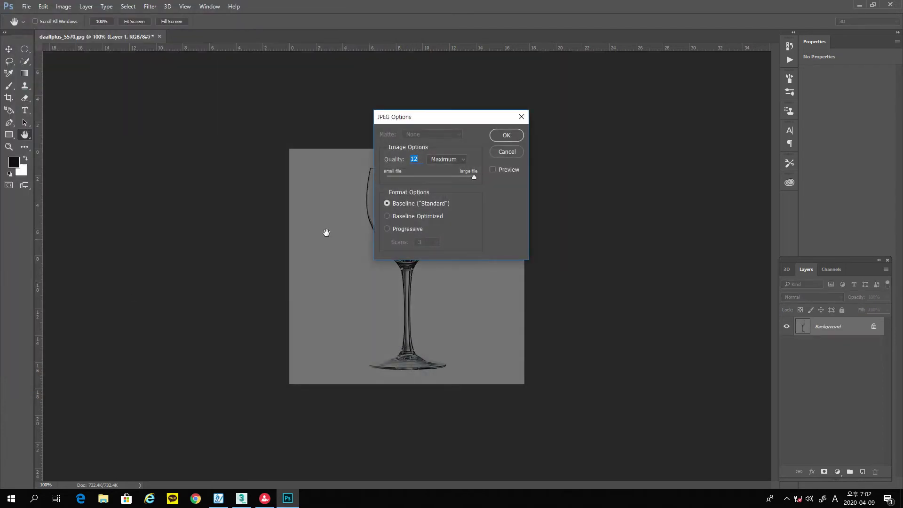
{"action": "left_click", "coordinate": [502, 137]}
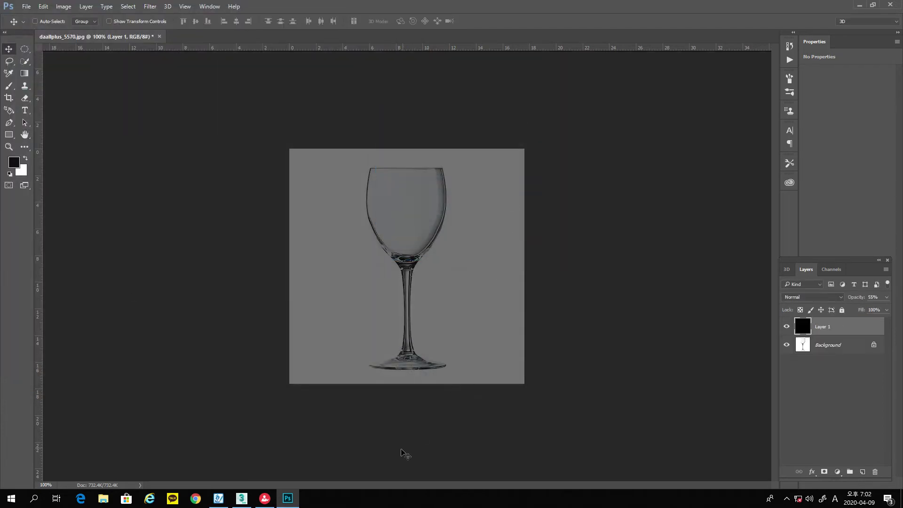
Step: Return to 3ds Max, replace the glass material's diffuse bitmap with 와인잔.jpg and show the map shaded in the viewports
{"action": "left_click", "coordinate": [242, 499]}
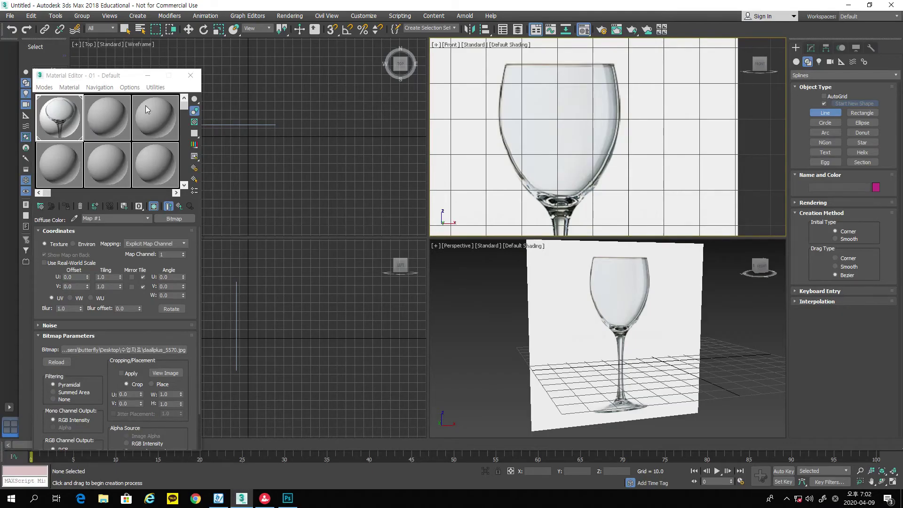
{"action": "left_click", "coordinate": [190, 75]}
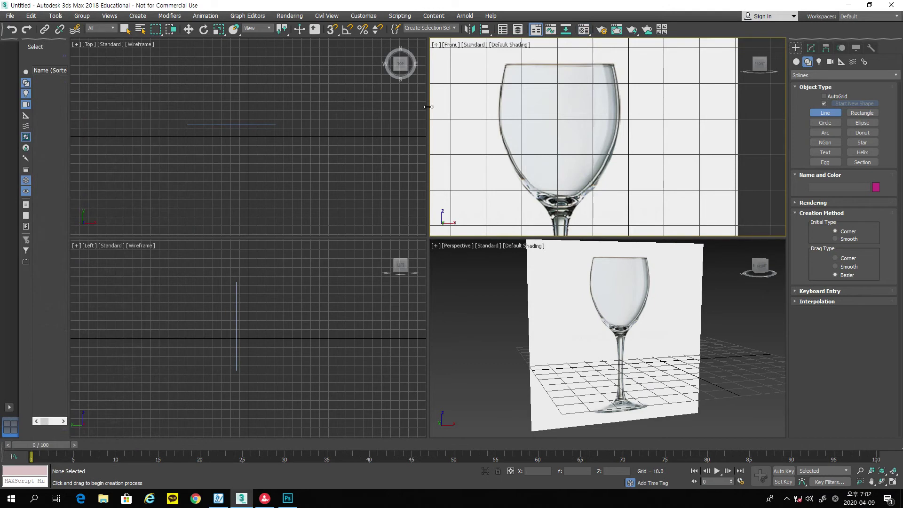
{"action": "left_click", "coordinate": [581, 31]}
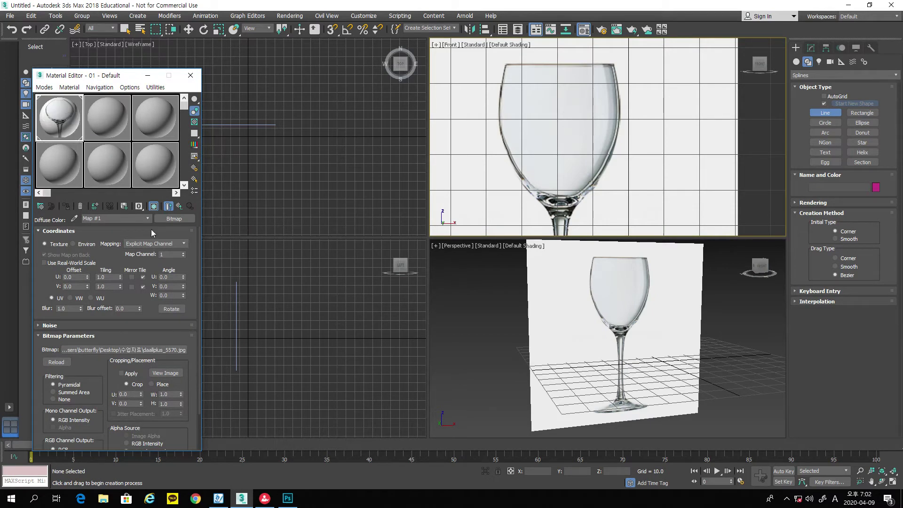
{"action": "left_click", "coordinate": [174, 218]}
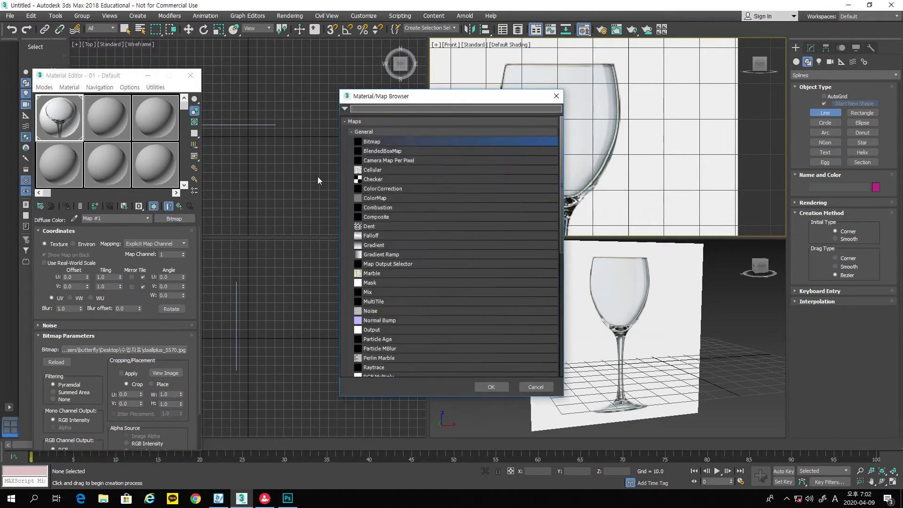
{"action": "double_click", "coordinate": [371, 142]}
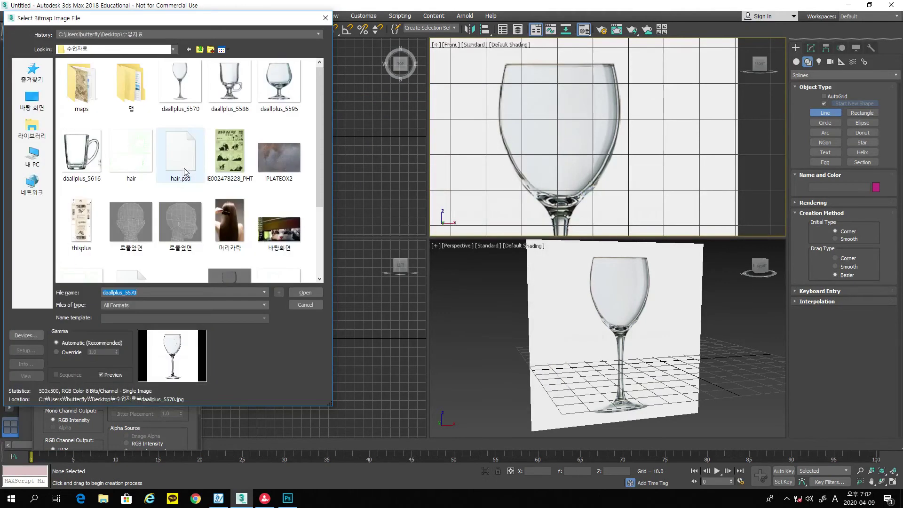
{"action": "left_click_drag", "start_coordinate": [319, 193], "coordinate": [322, 238]}
{"action": "left_click", "coordinate": [230, 217]}
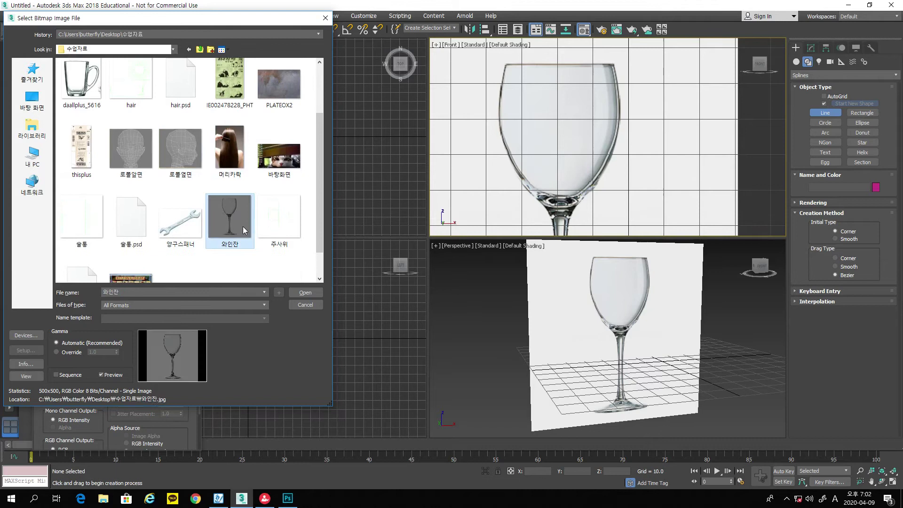
{"action": "left_click", "coordinate": [305, 293]}
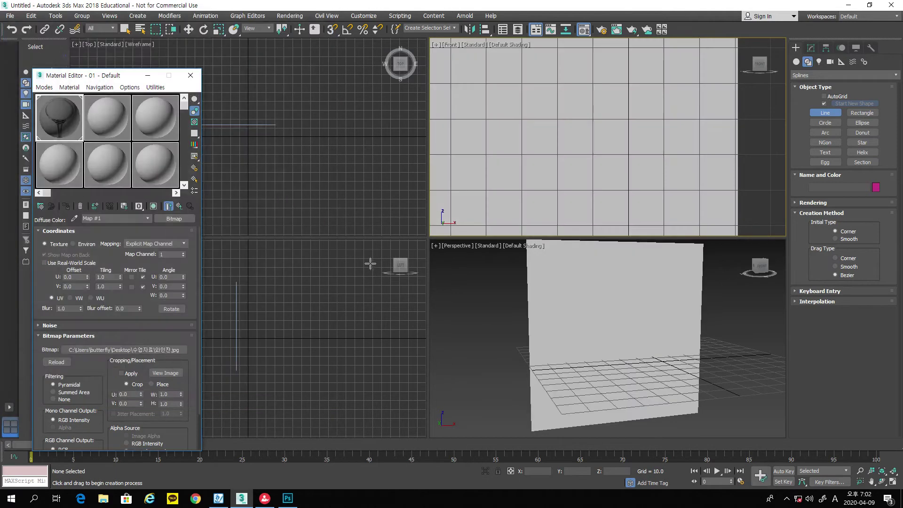
{"action": "left_click", "coordinate": [156, 207]}
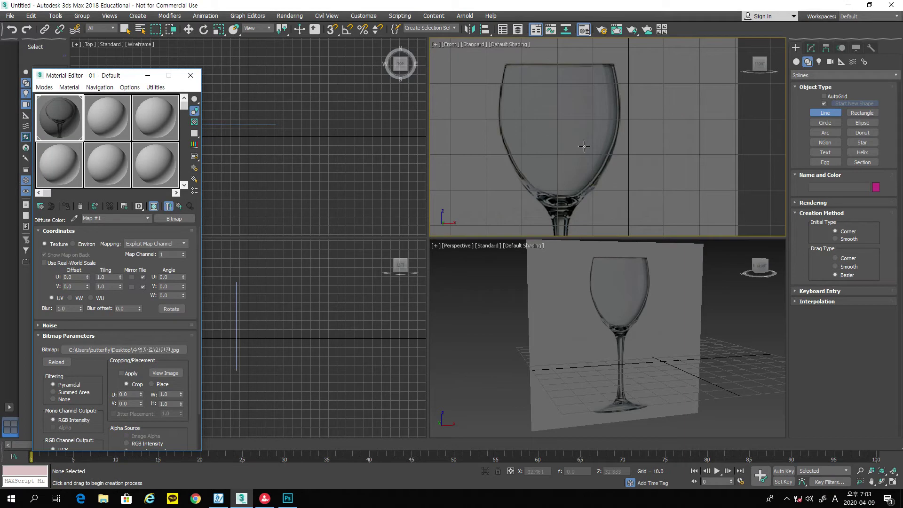
Step: Sketch a four-point trial line beside the darkened glass bowl in the Front view and undo it
{"action": "left_click", "coordinate": [641, 66]}
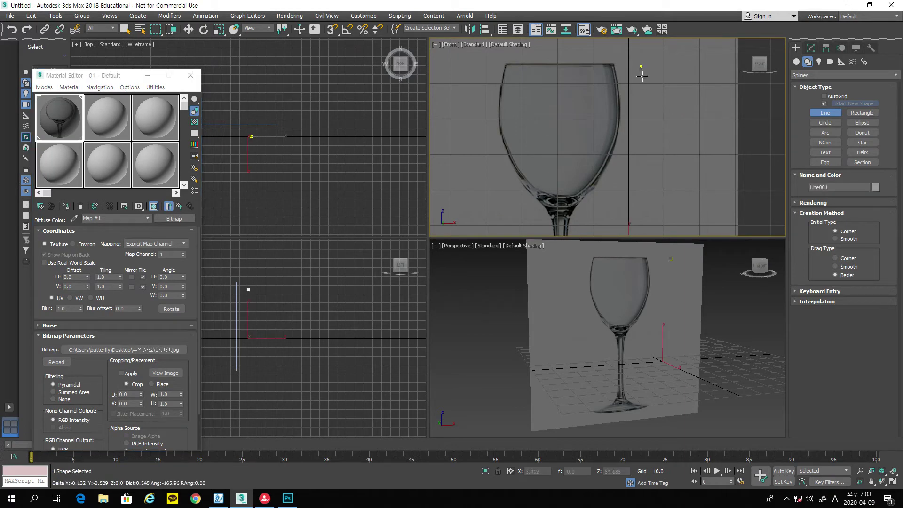
{"action": "left_click", "coordinate": [648, 114]}
{"action": "left_click", "coordinate": [634, 178]}
{"action": "left_click", "coordinate": [602, 198]}
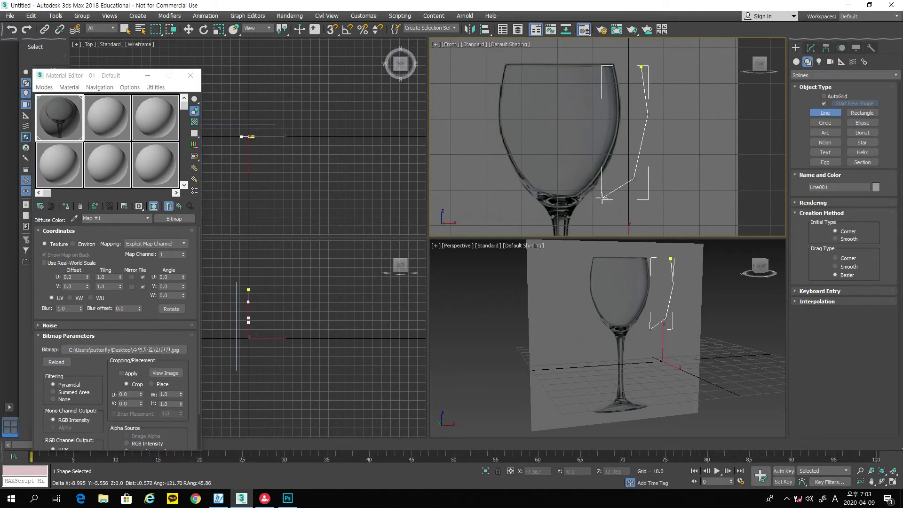
{"action": "right_click", "coordinate": [616, 220]}
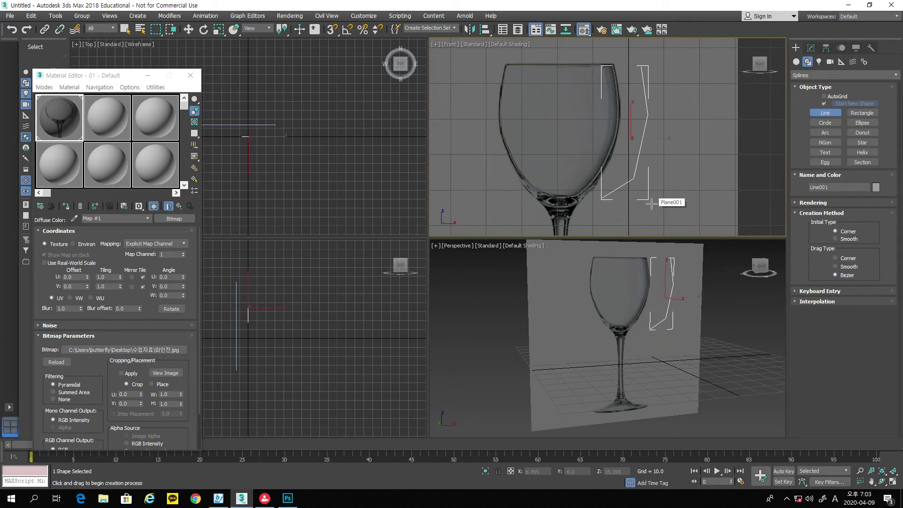
{"action": "key", "text": "ctrl+z"}
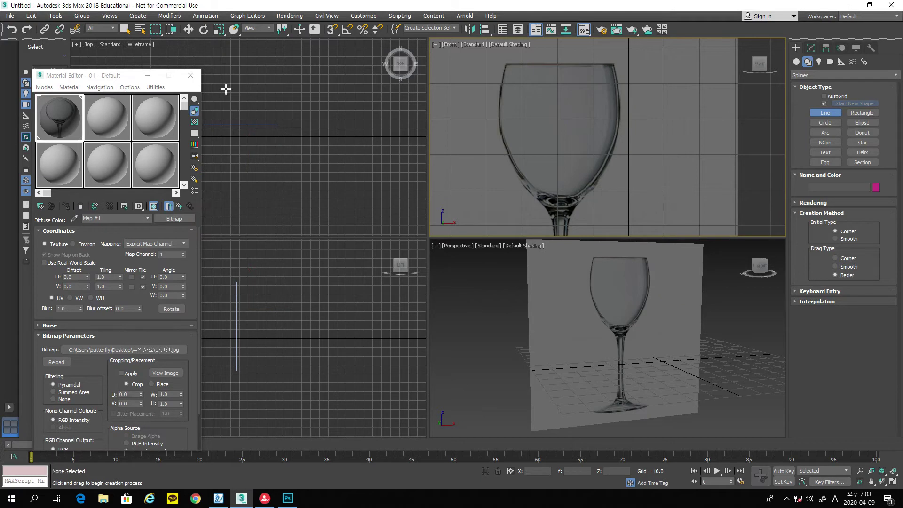
Step: Close the Material Editor and move the glass image plane back along Y to about 18.5 in the Top view
{"action": "left_click", "coordinate": [194, 79]}
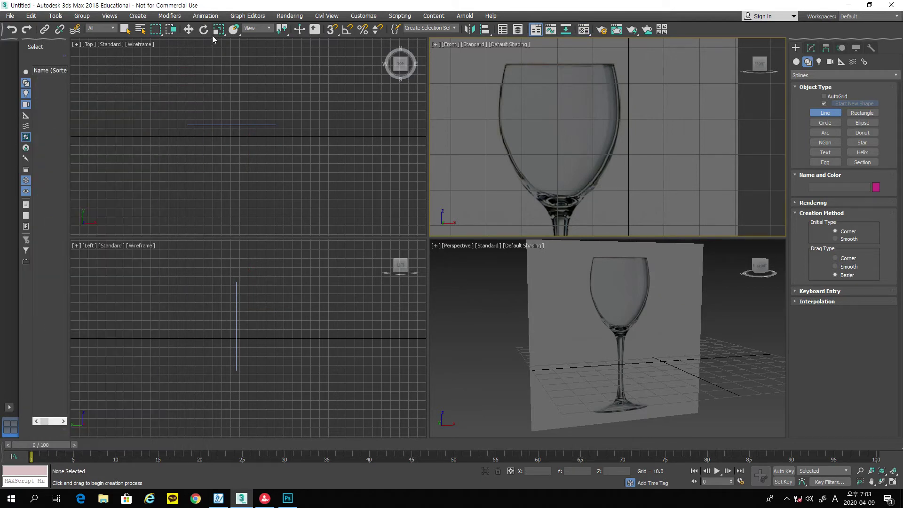
{"action": "left_click", "coordinate": [188, 29]}
{"action": "left_click", "coordinate": [247, 125]}
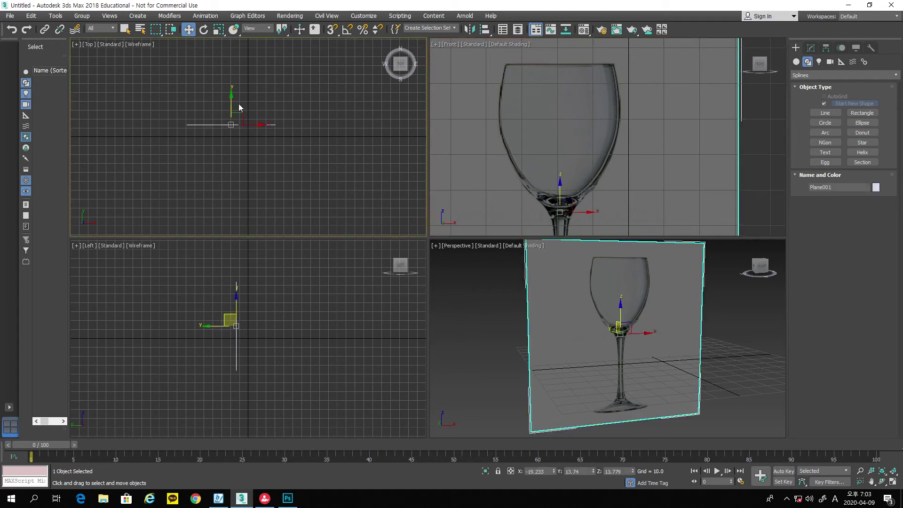
{"action": "left_click_drag", "start_coordinate": [232, 100], "coordinate": [232, 111]}
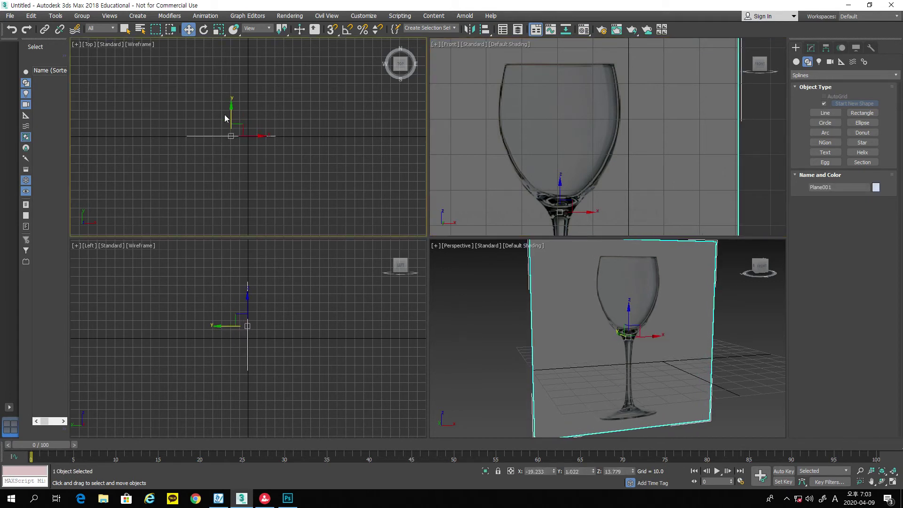
{"action": "left_click_drag", "start_coordinate": [231, 114], "coordinate": [233, 98]}
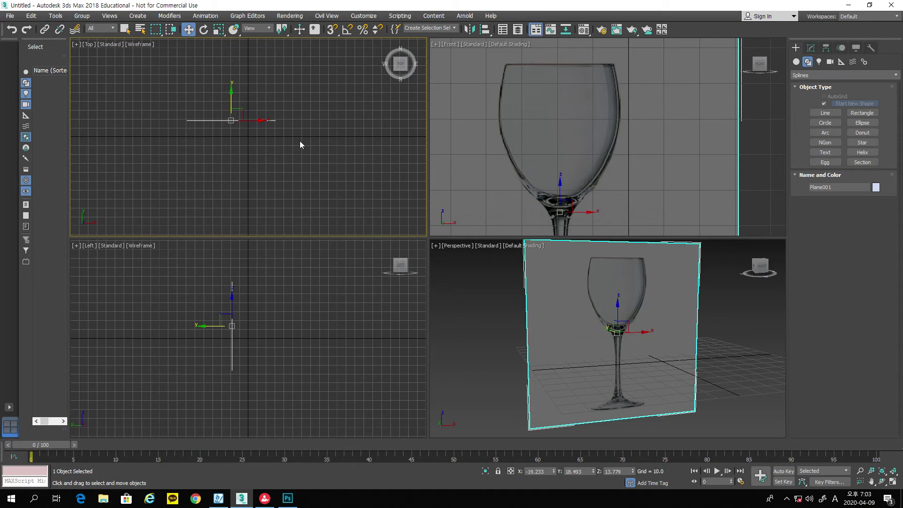
Step: Draw a four-vertex zigzag line beside the glass bowl in the Front view and enter its Vertex sub-object level
{"action": "left_click", "coordinate": [496, 127]}
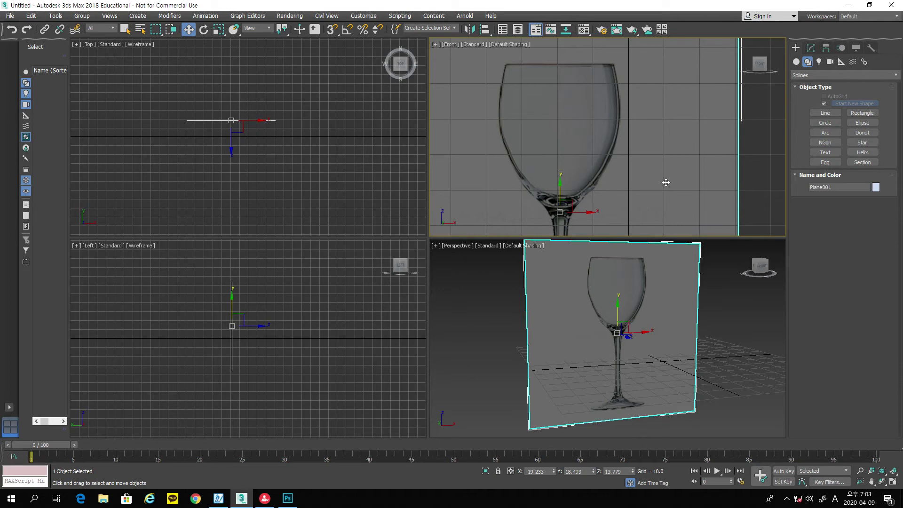
{"action": "left_click", "coordinate": [825, 113]}
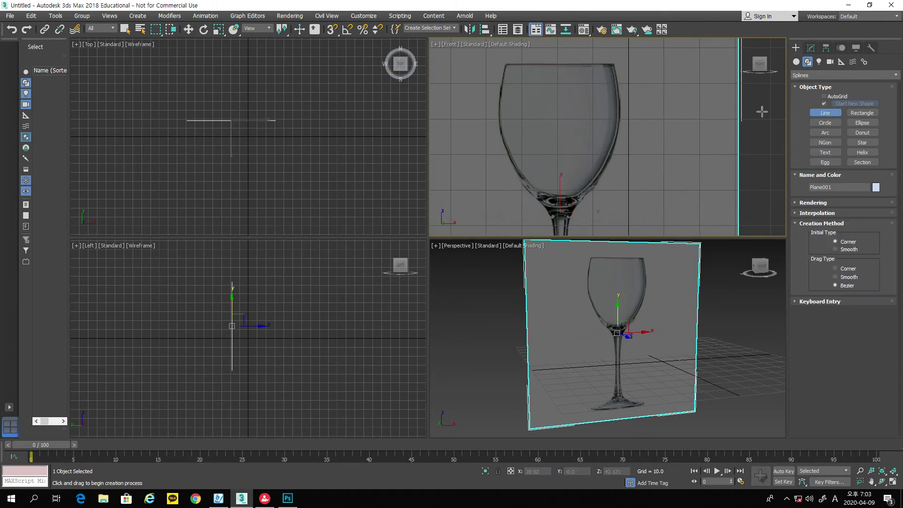
{"action": "left_click", "coordinate": [639, 65]}
{"action": "left_click", "coordinate": [657, 132]}
{"action": "left_click", "coordinate": [612, 208]}
{"action": "left_click", "coordinate": [617, 221]}
{"action": "right_click", "coordinate": [613, 225]}
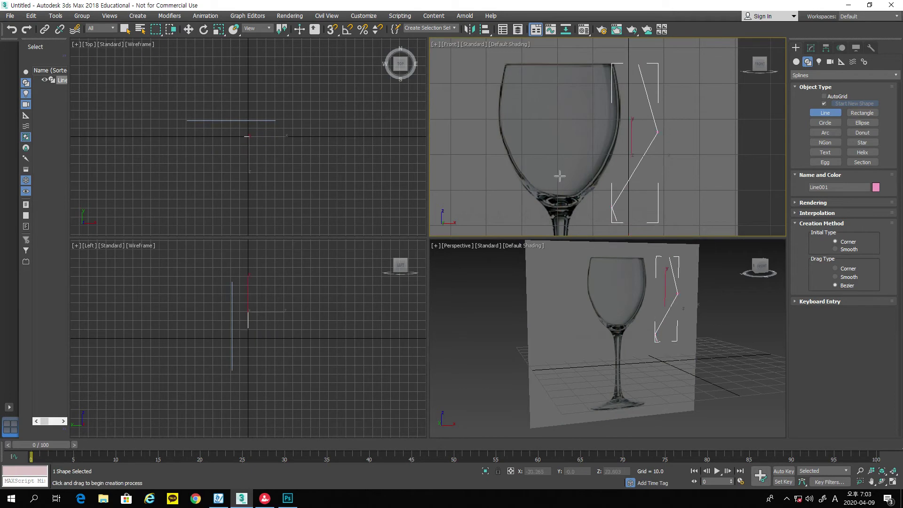
{"action": "left_click", "coordinate": [811, 48]}
{"action": "left_click", "coordinate": [829, 206]}
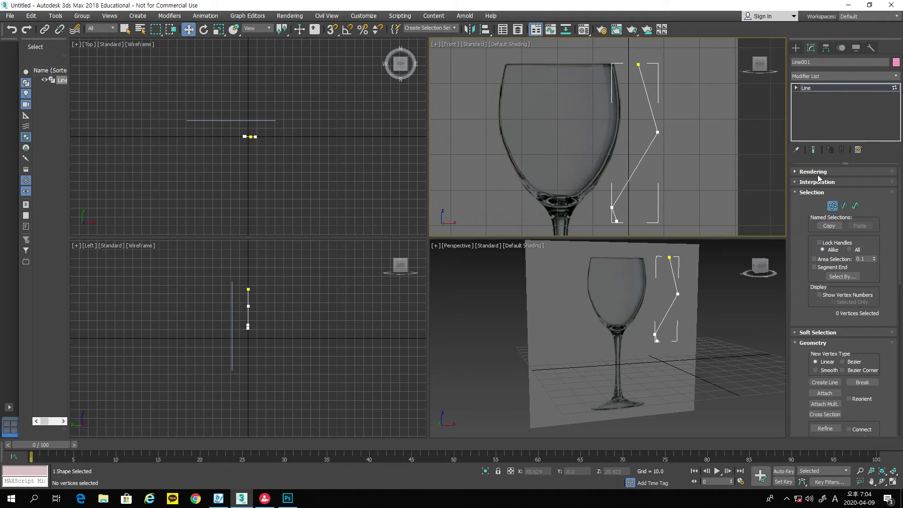
Step: Leave vertex editing, try nudging the image plane in the Front view, and delete the zigzag line
{"action": "left_click", "coordinate": [832, 207]}
{"action": "left_click", "coordinate": [698, 192]}
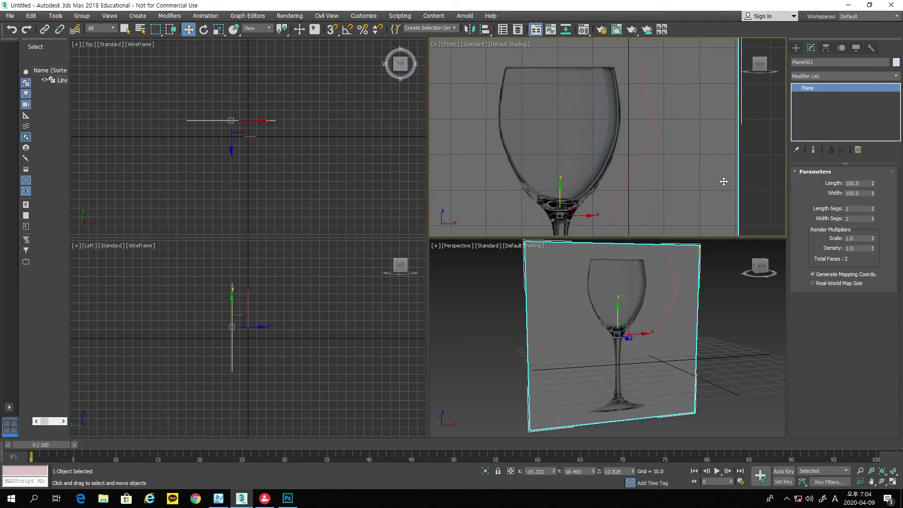
{"action": "left_click_drag", "start_coordinate": [724, 181], "coordinate": [723, 180]}
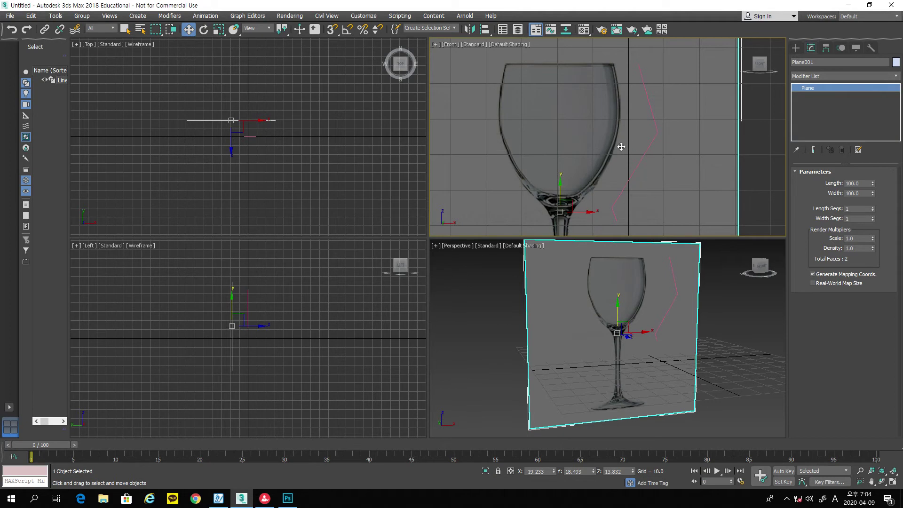
{"action": "left_click", "coordinate": [653, 143]}
{"action": "key", "text": "Delete"}
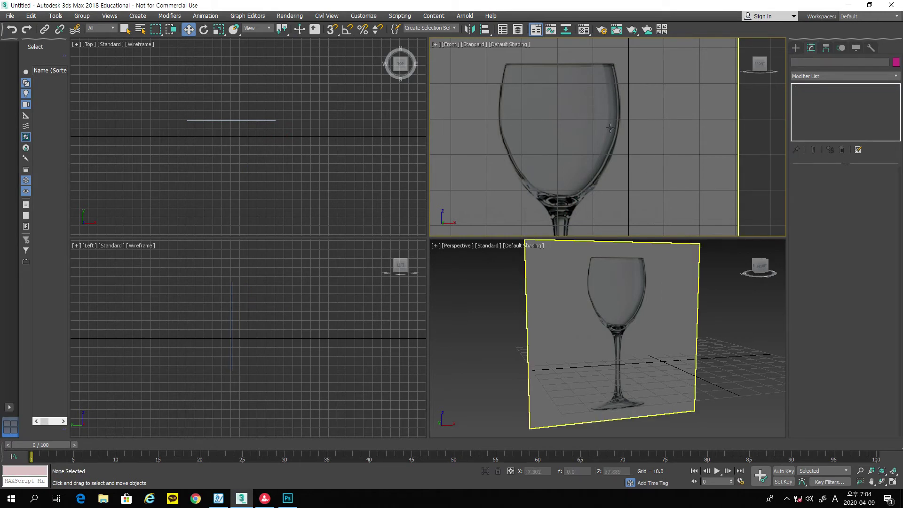
Step: Freeze the wine glass image plane with its current display properties and try selecting it in the viewports
{"action": "left_click", "coordinate": [710, 137]}
{"action": "right_click", "coordinate": [710, 136]}
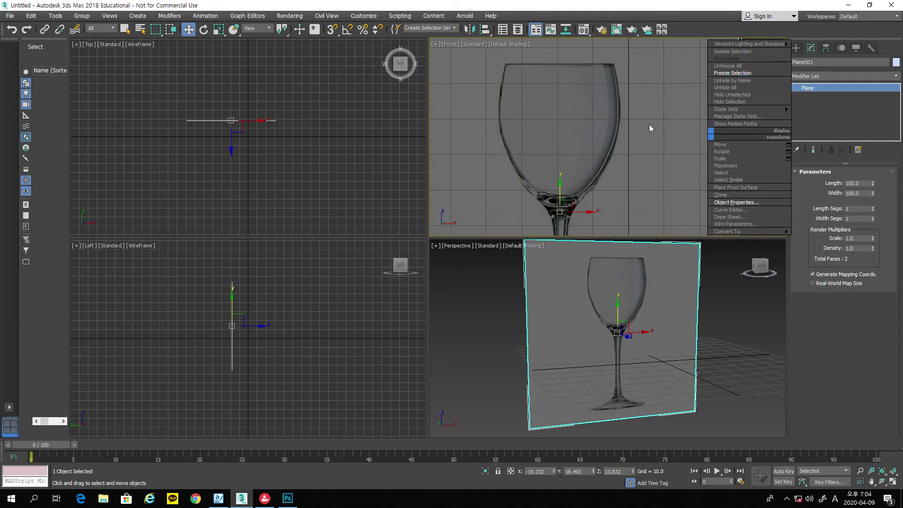
{"action": "left_click", "coordinate": [722, 73]}
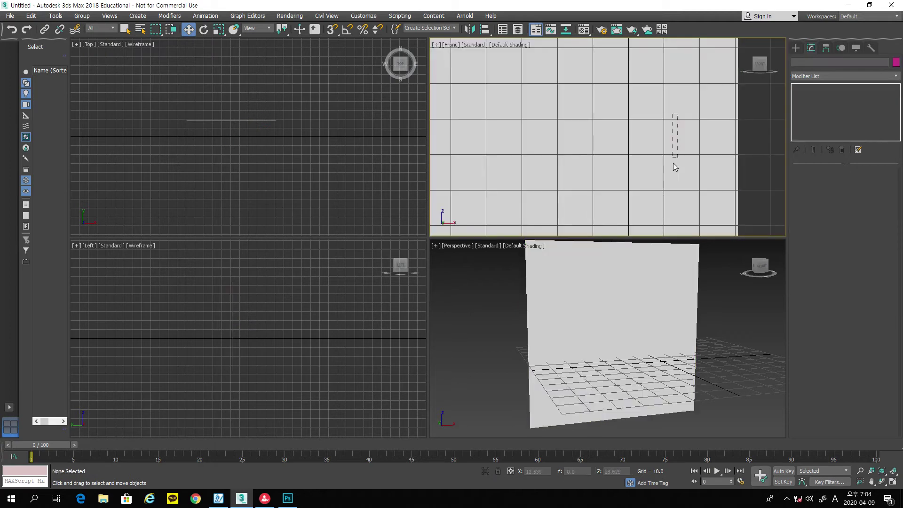
{"action": "left_click_drag", "start_coordinate": [700, 275], "coordinate": [680, 297]}
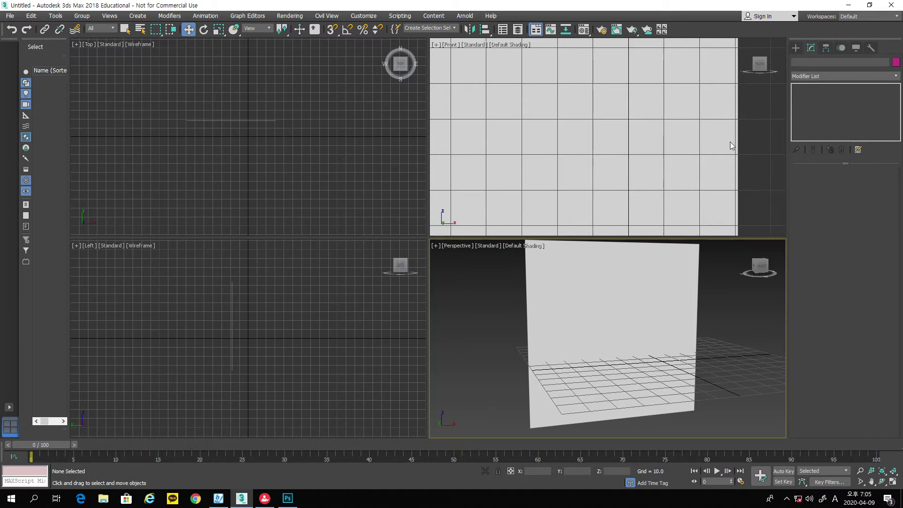
Step: Unfreeze all objects to release the image plane
{"action": "left_click", "coordinate": [697, 139]}
{"action": "right_click", "coordinate": [697, 140]}
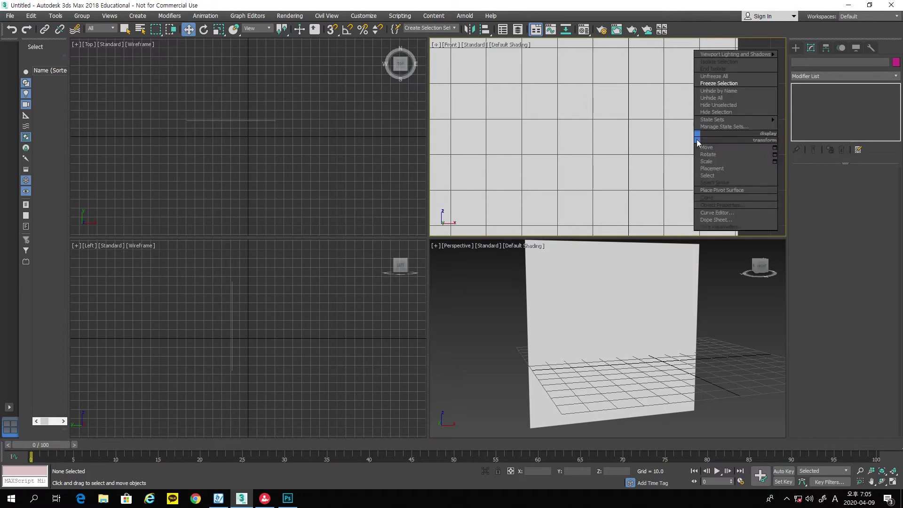
{"action": "mouse_move", "coordinate": [703, 117]}
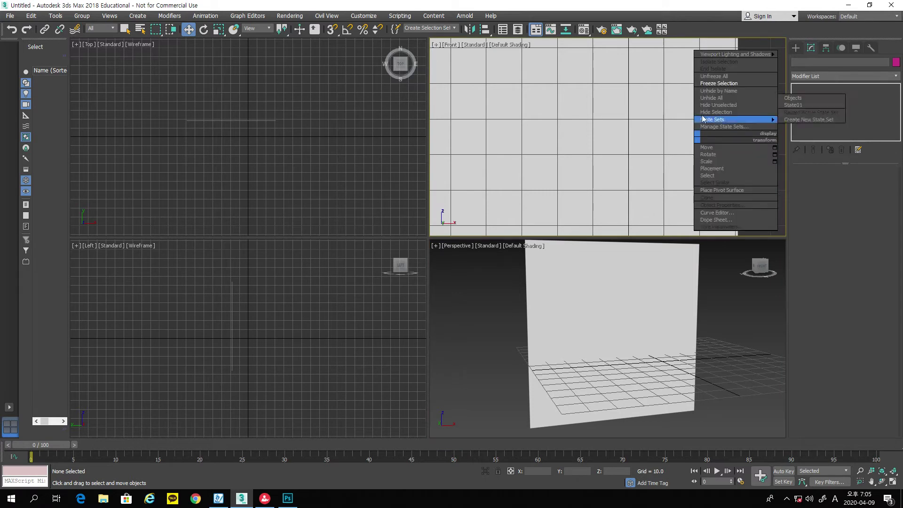
{"action": "left_click", "coordinate": [714, 77]}
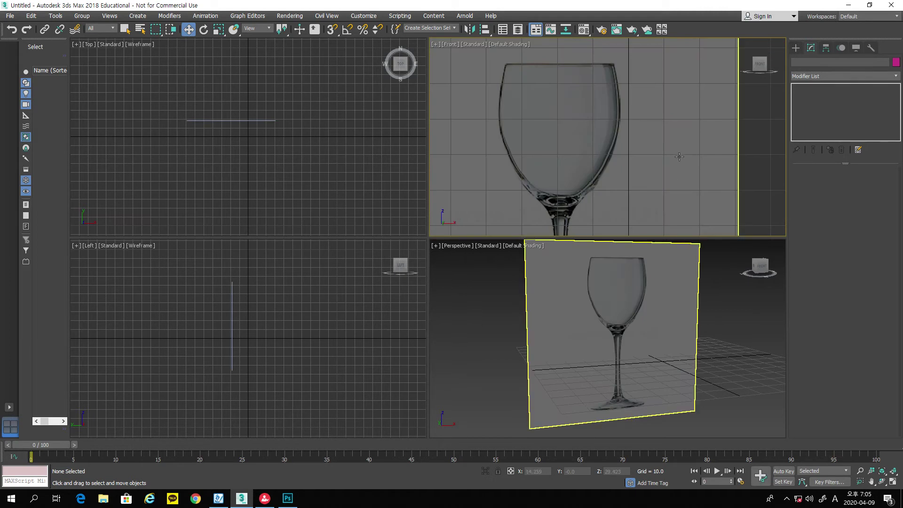
Step: Turn off Show Frozen in Gray in the image plane's object properties
{"action": "left_click", "coordinate": [531, 143]}
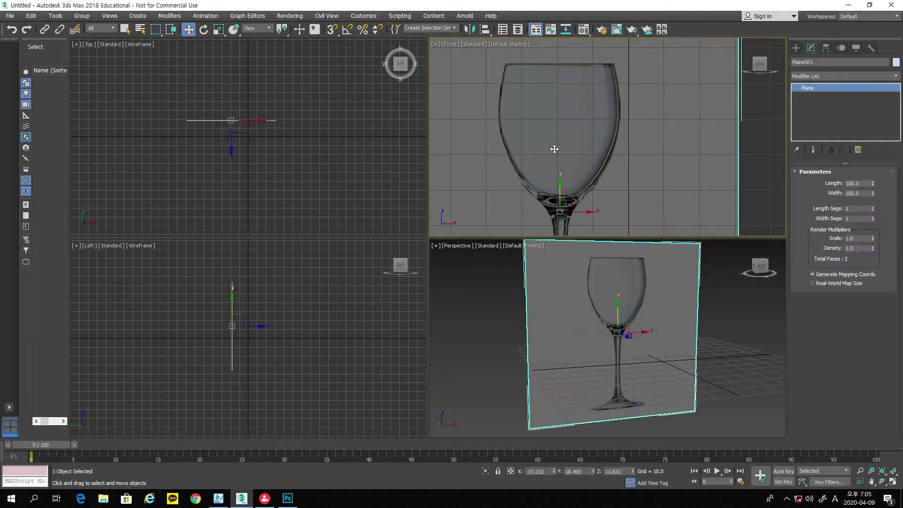
{"action": "right_click", "coordinate": [693, 141]}
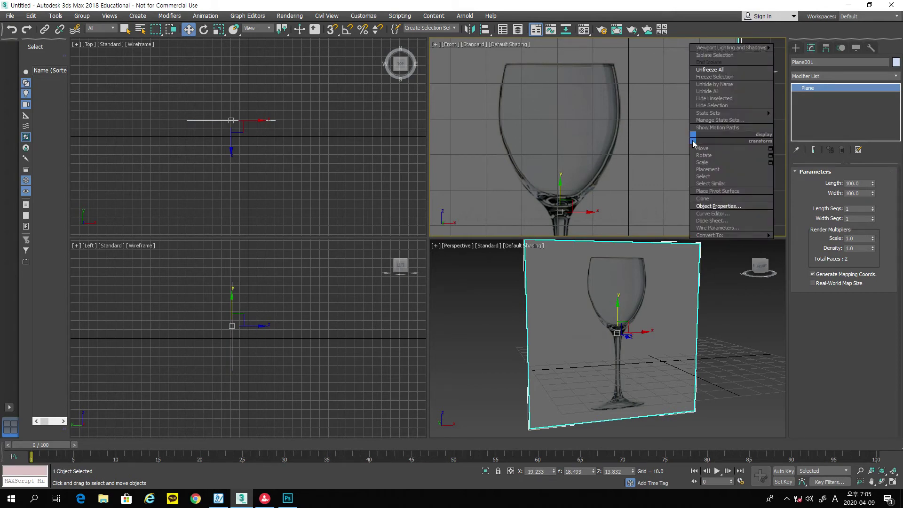
{"action": "left_click", "coordinate": [720, 207]}
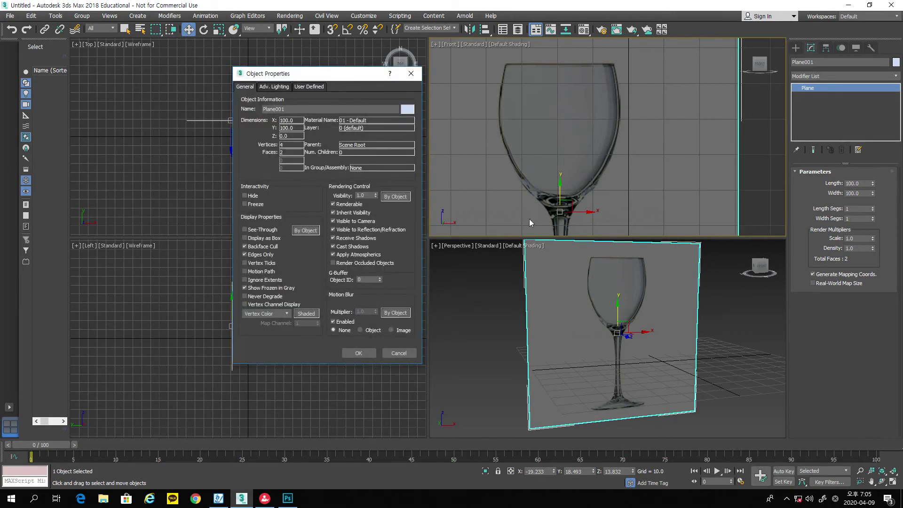
{"action": "left_click", "coordinate": [245, 246]}
{"action": "left_click", "coordinate": [372, 354]}
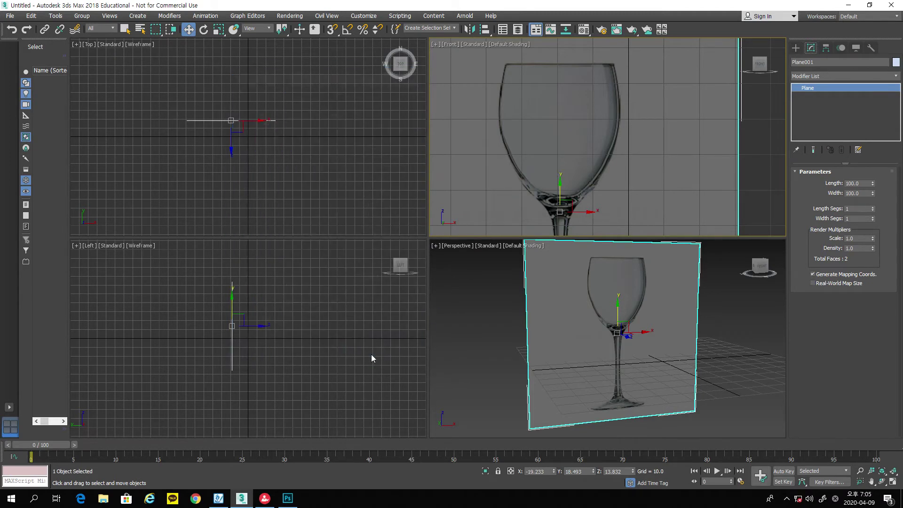
Step: Freeze the image plane with its texture display kept and try selecting it in the Front and Perspective views
{"action": "right_click", "coordinate": [646, 144]}
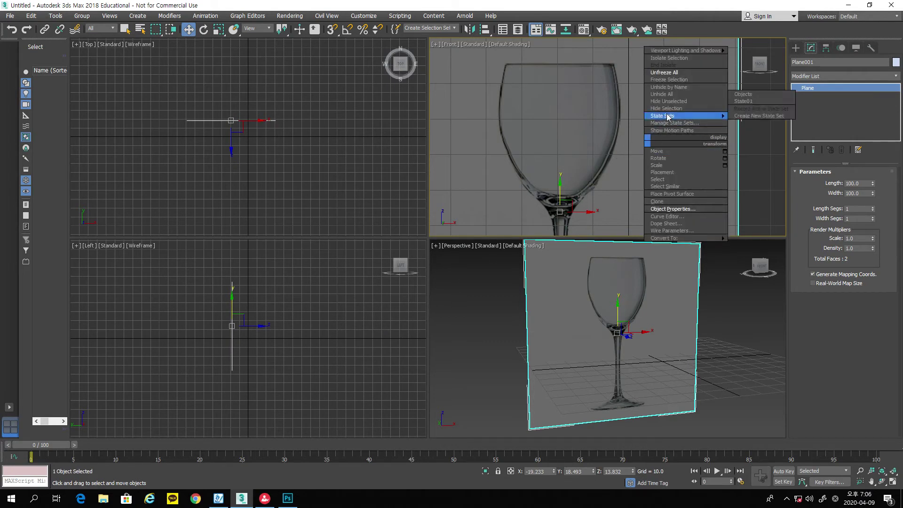
{"action": "left_click", "coordinate": [675, 80]}
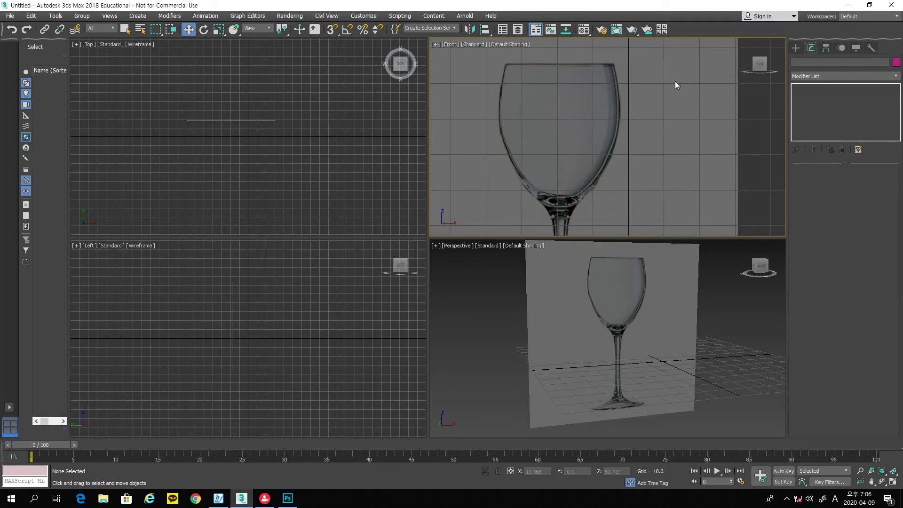
{"action": "left_click_drag", "start_coordinate": [673, 95], "coordinate": [717, 162]}
{"action": "left_click", "coordinate": [696, 304]}
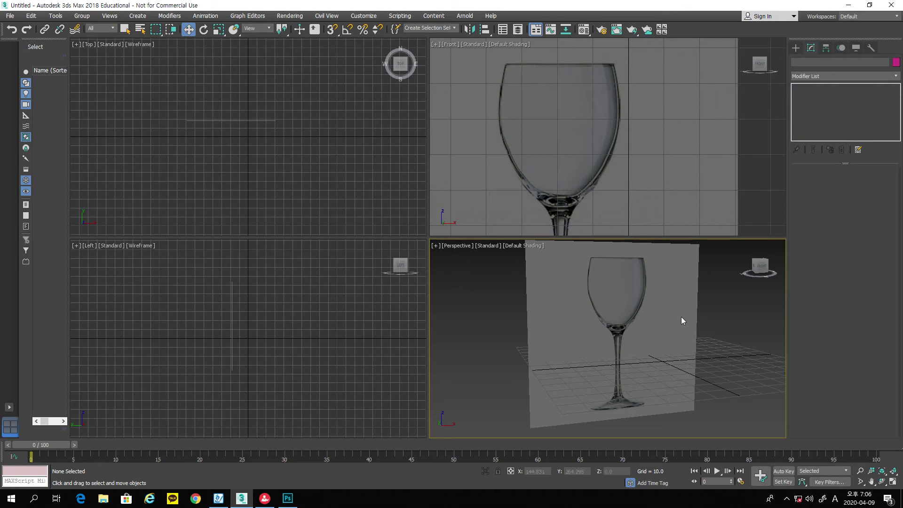
Step: Examine the frozen image plane from several angles in the Perspective view, both maximized and in the four-viewport layout
{"action": "right_click", "coordinate": [716, 342]}
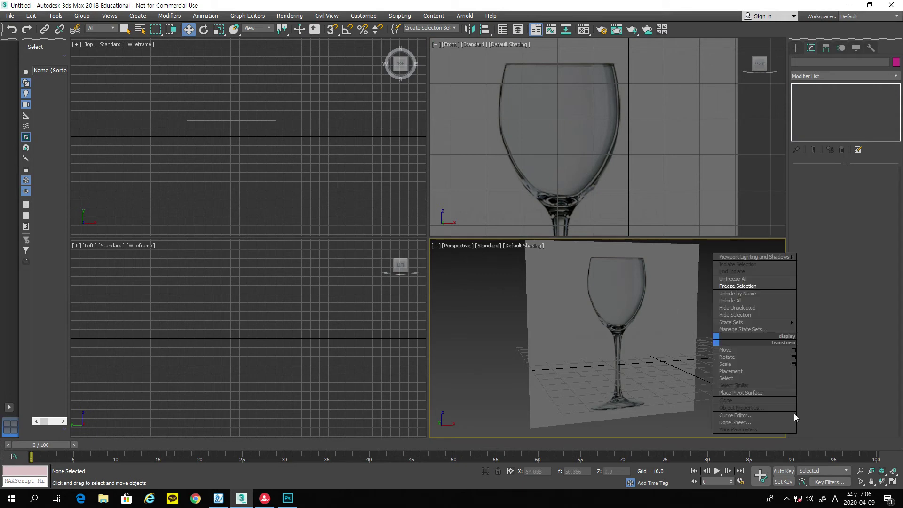
{"action": "left_click", "coordinate": [896, 483]}
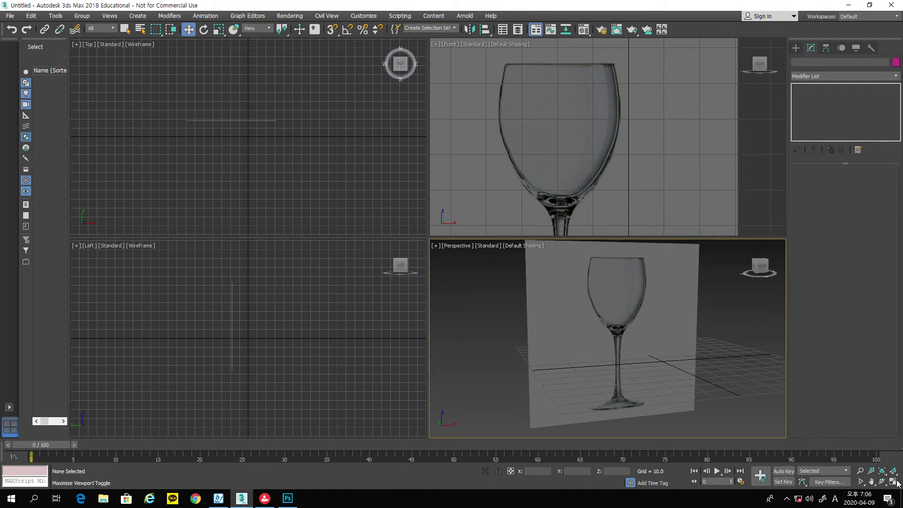
{"action": "left_click", "coordinate": [896, 482]}
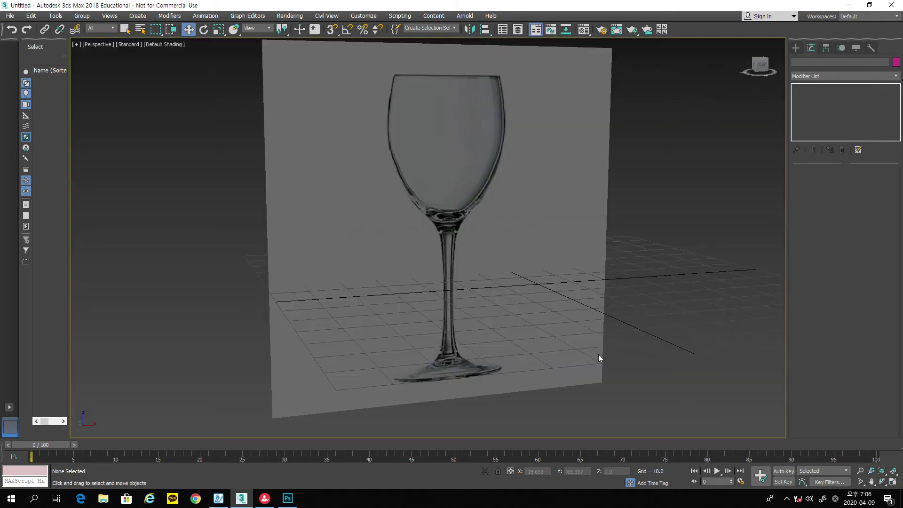
{"action": "left_click", "coordinate": [882, 481]}
{"action": "left_click_drag", "start_coordinate": [478, 258], "coordinate": [479, 194]}
{"action": "left_click_drag", "start_coordinate": [530, 219], "coordinate": [528, 213]}
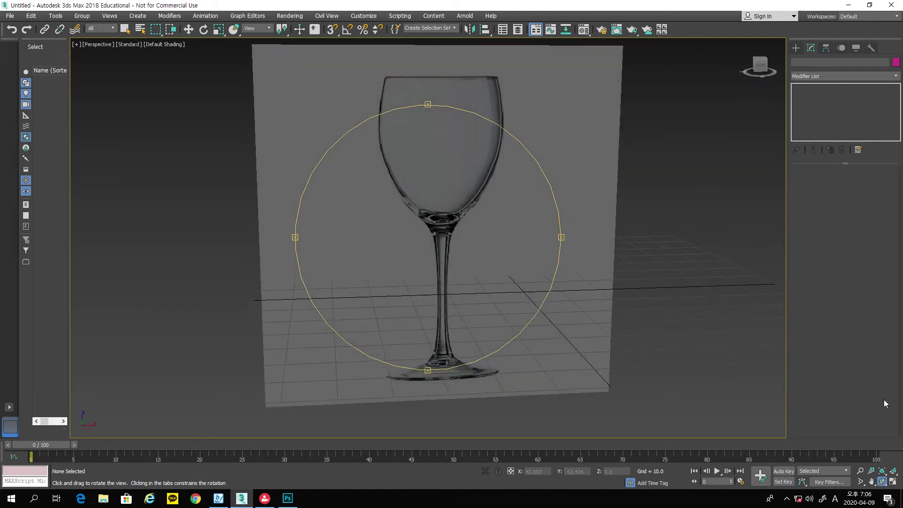
{"action": "left_click", "coordinate": [893, 482]}
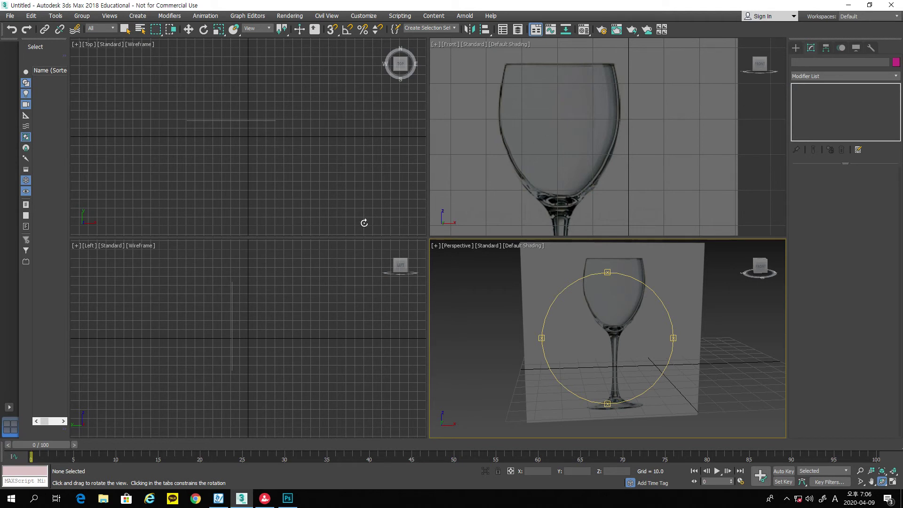
{"action": "left_click_drag", "start_coordinate": [654, 347], "coordinate": [633, 347]}
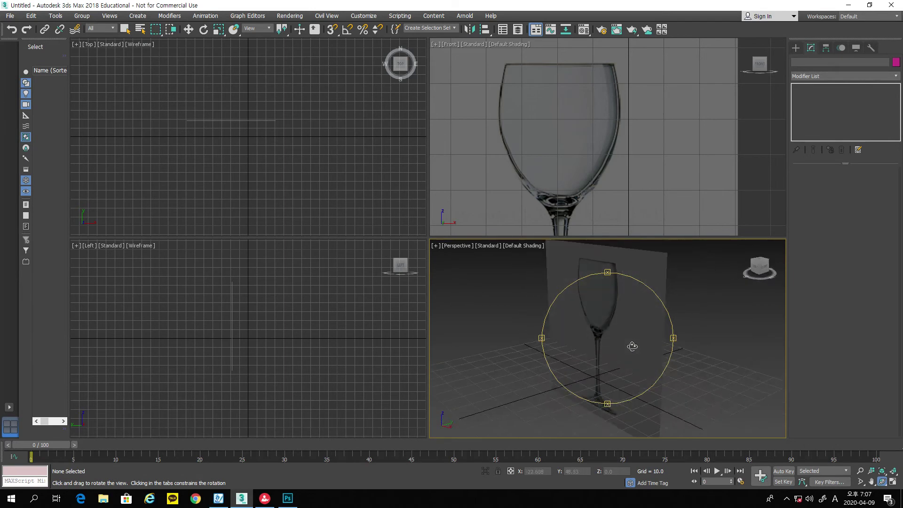
{"action": "key", "text": "w"}
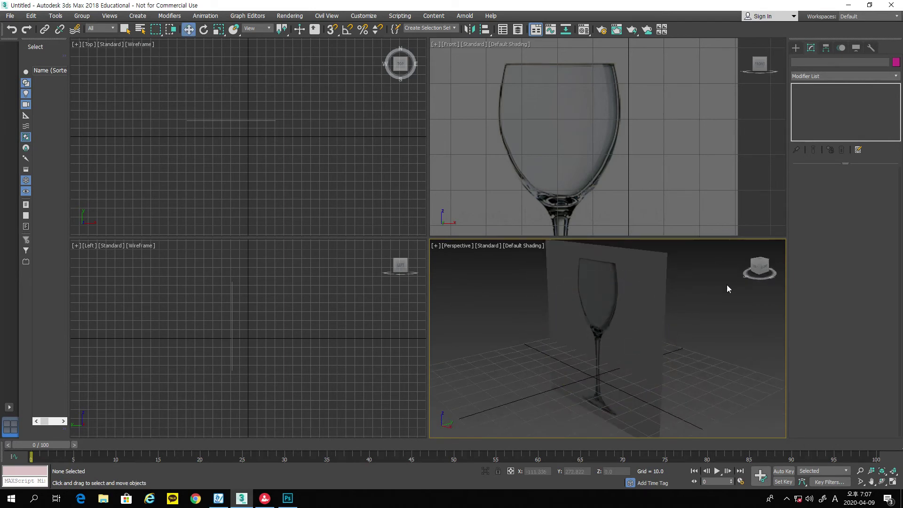
{"action": "left_click", "coordinate": [882, 481]}
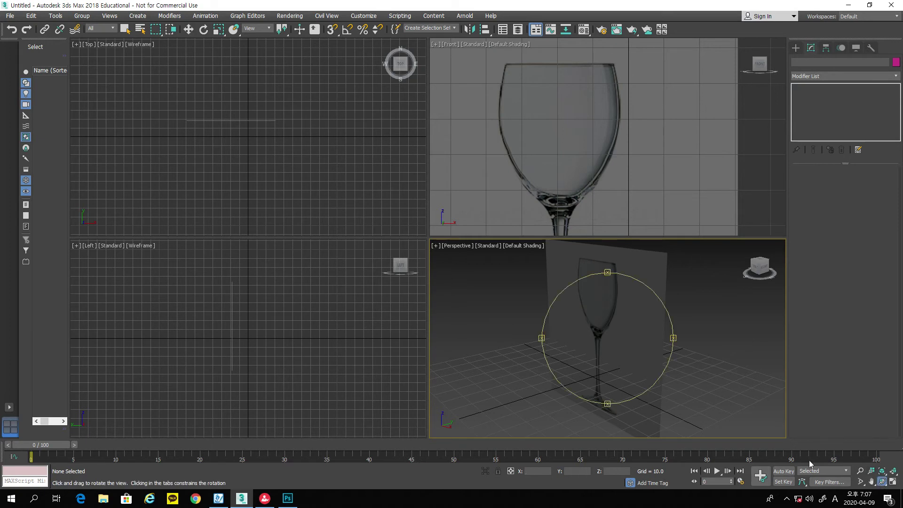
{"action": "left_click_drag", "start_coordinate": [649, 373], "coordinate": [683, 361]}
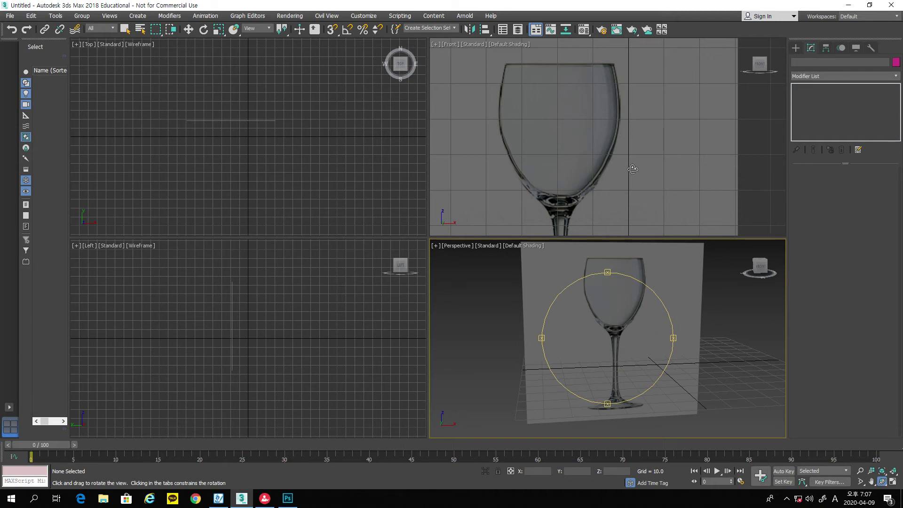
Step: Stop orbiting and unfreeze all objects from the Front view
{"action": "right_click", "coordinate": [633, 169]}
{"action": "right_click", "coordinate": [633, 170]}
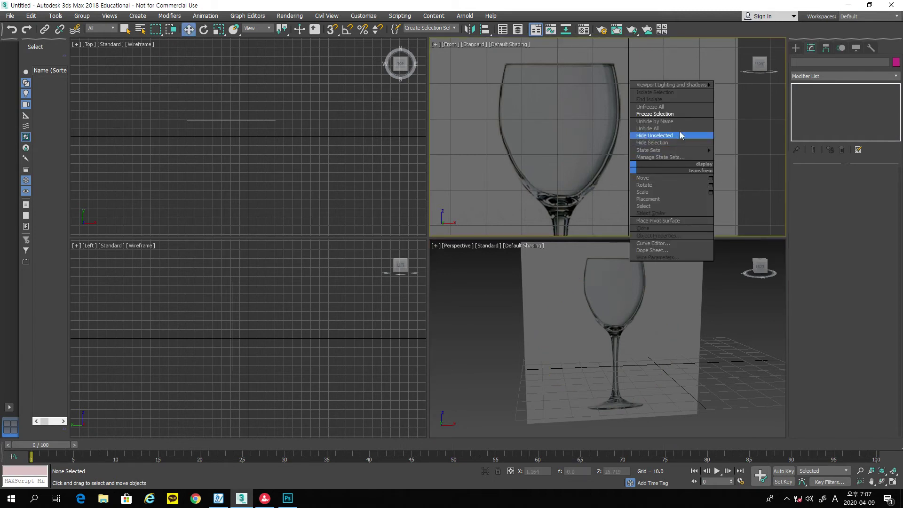
{"action": "left_click", "coordinate": [681, 107]}
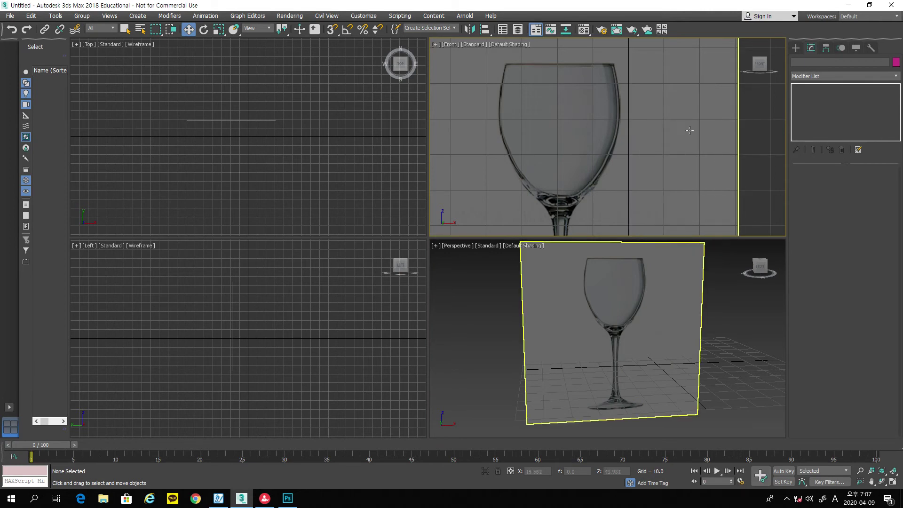
Step: Turn on Backface Cull in the image plane's object properties, keeping Show Frozen in Gray off
{"action": "left_click", "coordinate": [675, 194]}
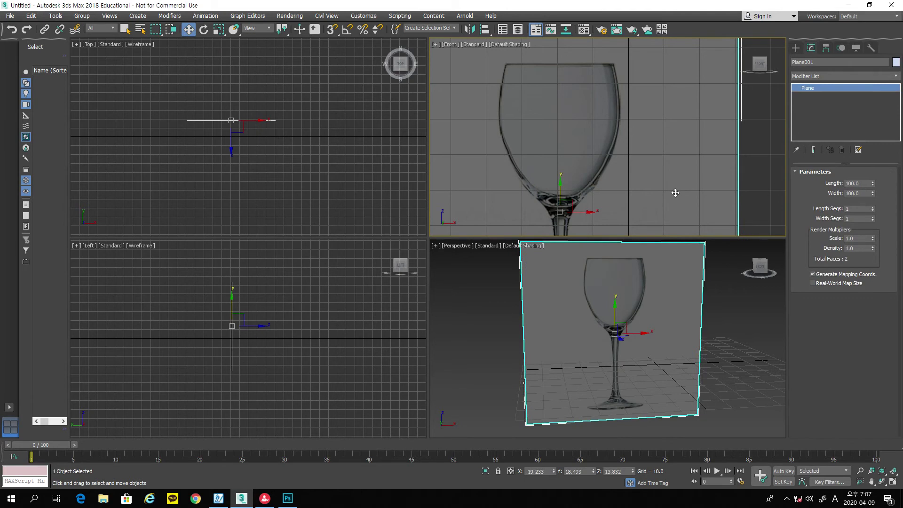
{"action": "right_click", "coordinate": [675, 192]}
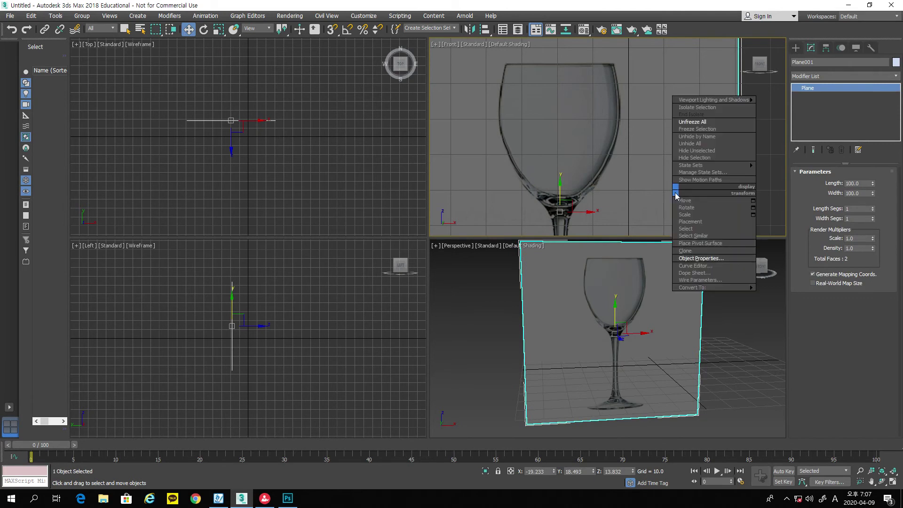
{"action": "left_click", "coordinate": [696, 258]}
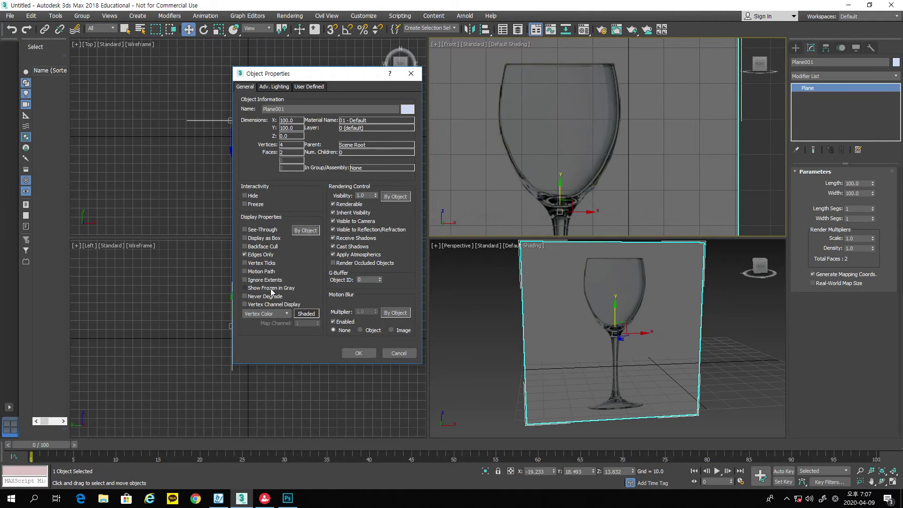
{"action": "left_click", "coordinate": [245, 289]}
{"action": "left_click", "coordinate": [244, 254]}
{"action": "left_click", "coordinate": [245, 254]}
{"action": "left_click", "coordinate": [358, 354]}
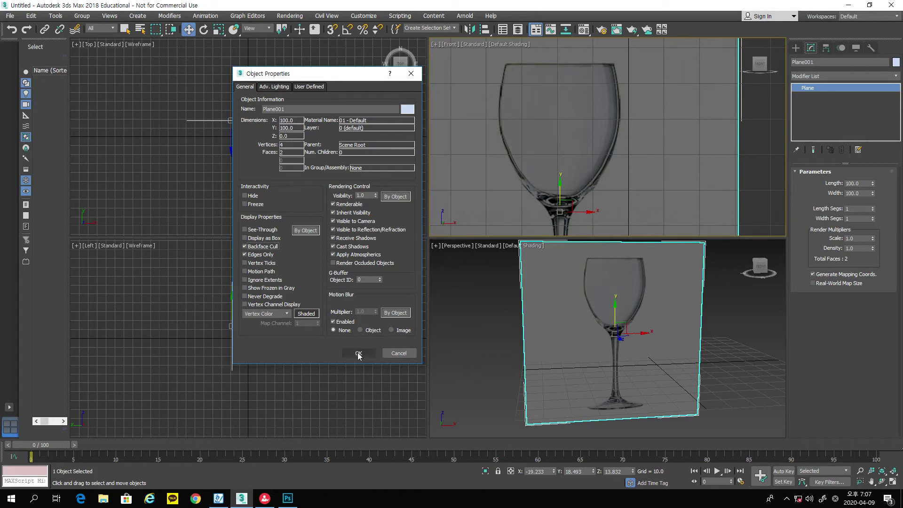
Step: Orbit the Perspective view to examine the image plane from behind and from the front
{"action": "left_click", "coordinate": [882, 482]}
{"action": "left_click", "coordinate": [734, 425]}
{"action": "left_click_drag", "start_coordinate": [651, 358], "coordinate": [495, 366]}
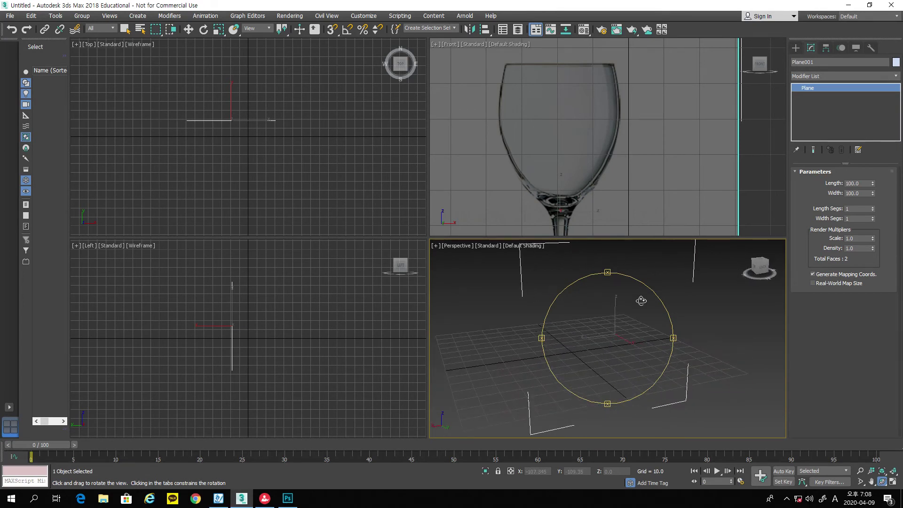
{"action": "mouse_move", "coordinate": [637, 302]}
{"action": "left_mouse_down"}
{"action": "mouse_move", "coordinate": [638, 284]}
{"action": "mouse_move", "coordinate": [637, 302]}
{"action": "left_mouse_up"}
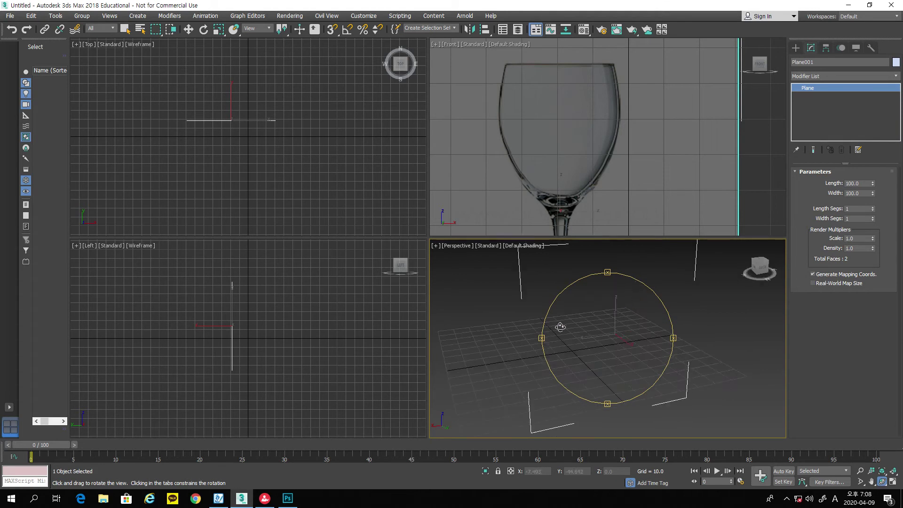
{"action": "left_click_drag", "start_coordinate": [542, 338], "coordinate": [670, 327]}
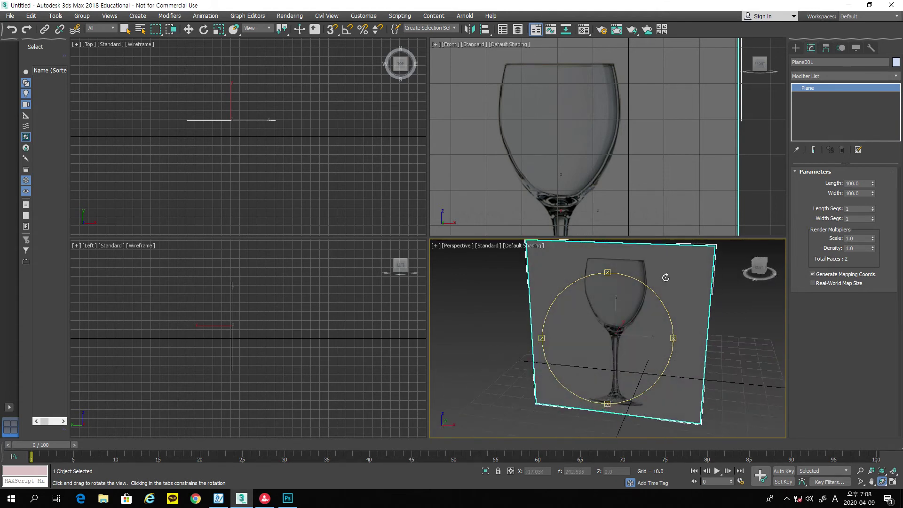
Step: Freeze the selected image plane from the Front view
{"action": "right_click", "coordinate": [661, 170]}
{"action": "right_click", "coordinate": [662, 169]}
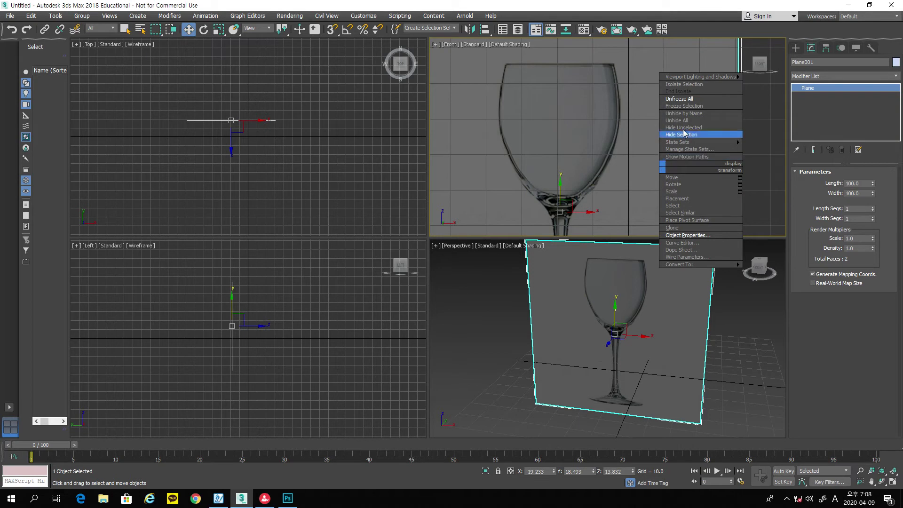
{"action": "left_click", "coordinate": [690, 108]}
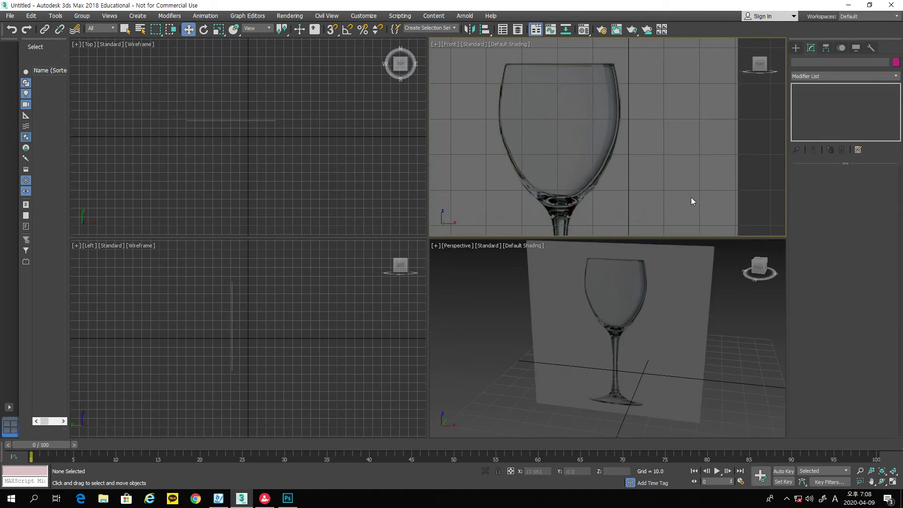
Step: In the maximized Front view, start a Line spline tracing the glass's inner right wall from the bowl's bottom centre up to the rim
{"action": "left_click", "coordinate": [892, 482]}
{"action": "middle_click_drag", "start_coordinate": [624, 394], "coordinate": [614, 274]}
{"action": "scroll", "coordinate": [659, 317], "scroll_direction": "down", "scroll_amount": 4}
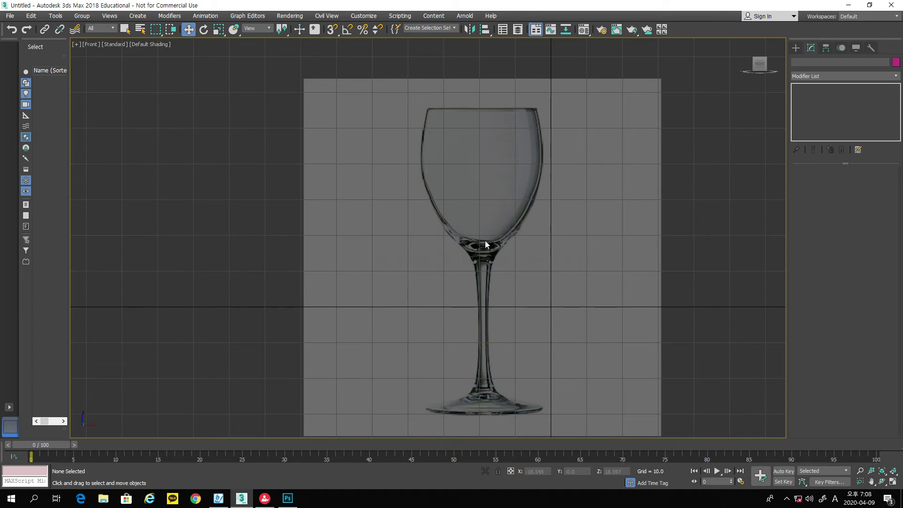
{"action": "left_click", "coordinate": [796, 47]}
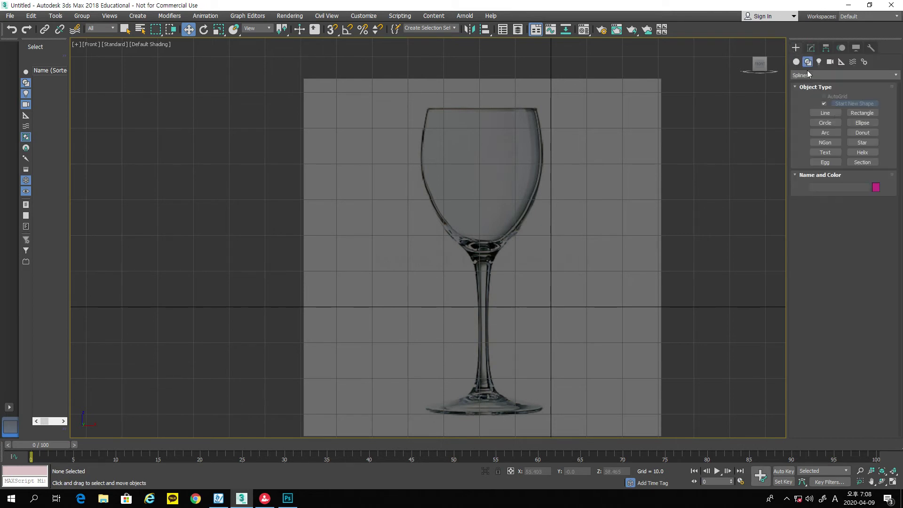
{"action": "left_click", "coordinate": [828, 114]}
{"action": "scroll", "coordinate": [595, 227], "scroll_direction": "up", "scroll_amount": 2}
{"action": "scroll", "coordinate": [594, 227], "scroll_direction": "down", "scroll_amount": 2}
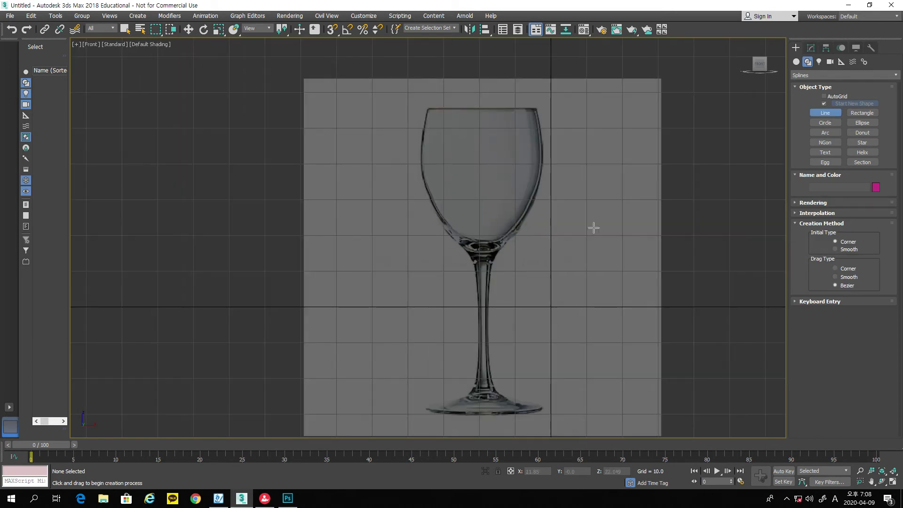
{"action": "left_click", "coordinate": [486, 241]}
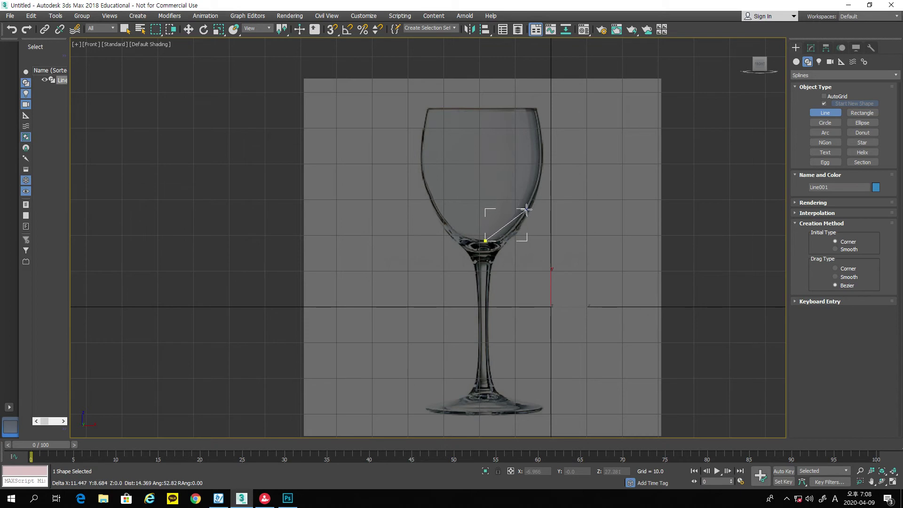
{"action": "left_click", "coordinate": [527, 211]}
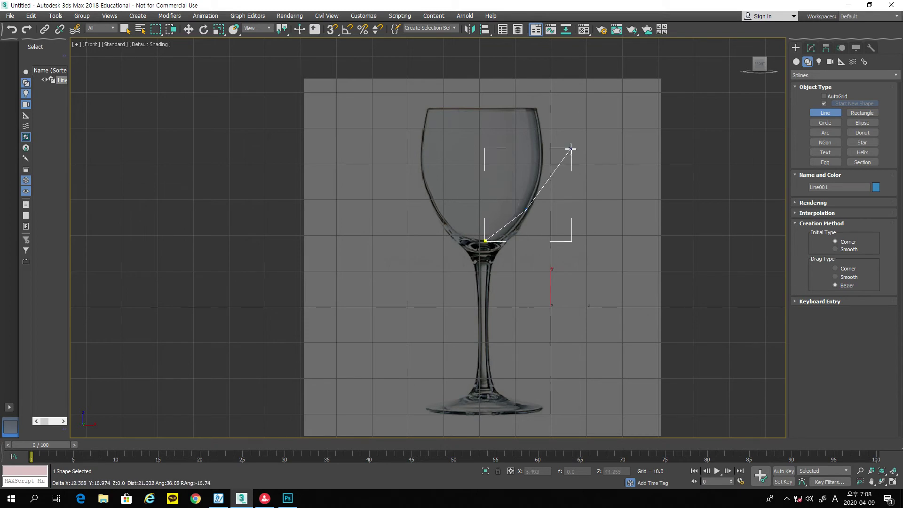
{"action": "left_click", "coordinate": [539, 143]}
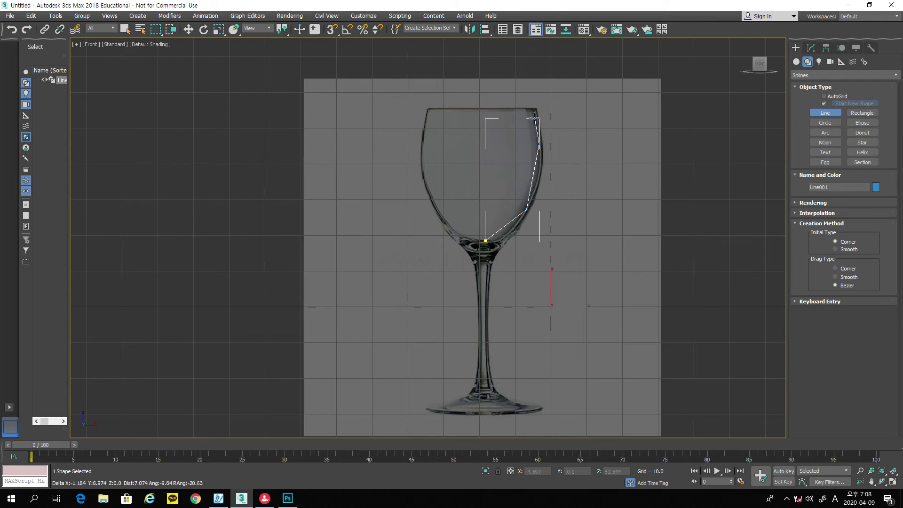
{"action": "left_click", "coordinate": [532, 110]}
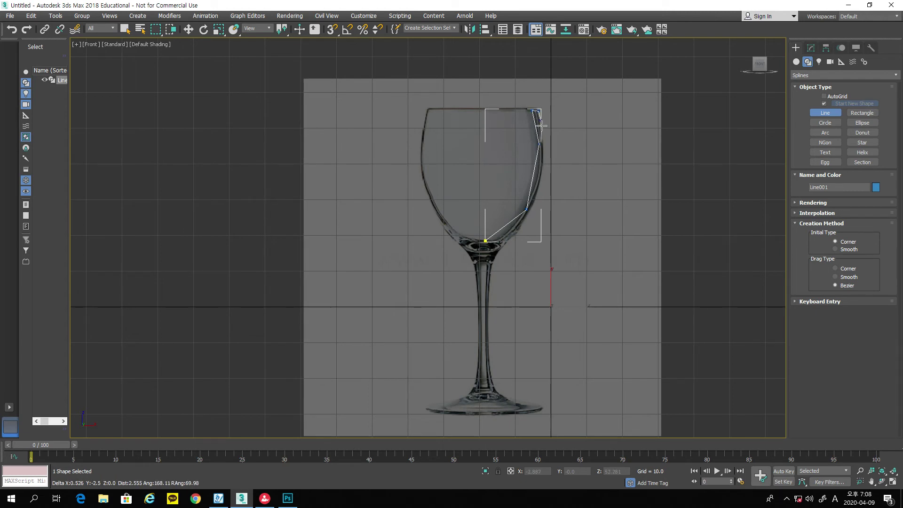
Step: Continue the spline down the glass's outer wall, stem and foot, and end it at the centre of the base
{"action": "left_click", "coordinate": [543, 153]}
{"action": "left_click", "coordinate": [525, 225]}
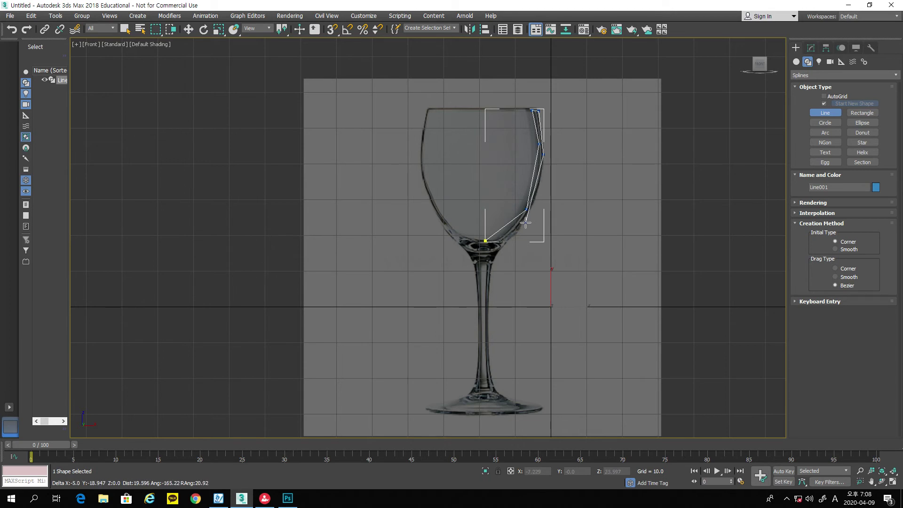
{"action": "left_click", "coordinate": [502, 244]}
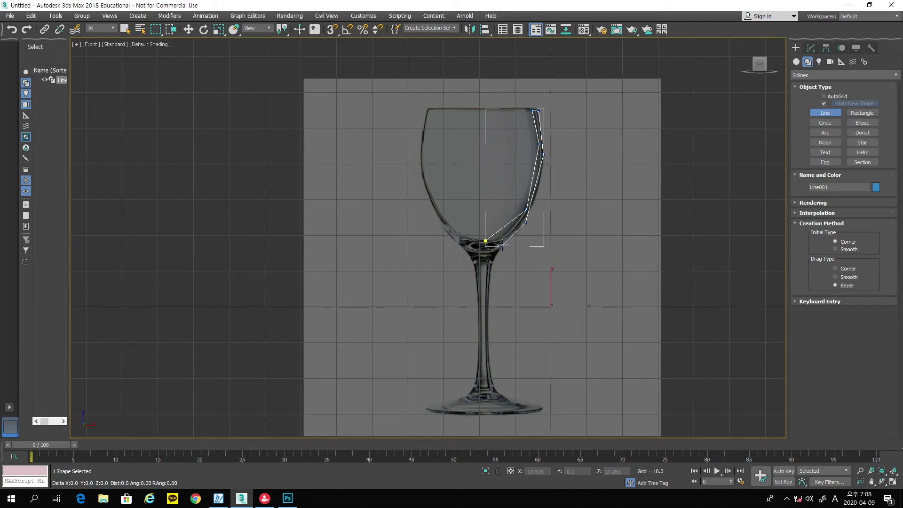
{"action": "left_click", "coordinate": [488, 294]}
{"action": "left_click", "coordinate": [492, 389]}
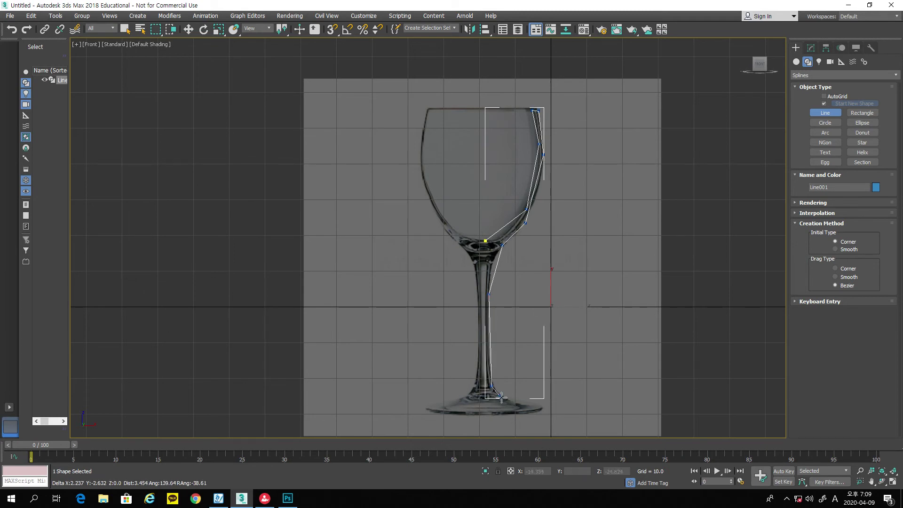
{"action": "left_click", "coordinate": [546, 406]}
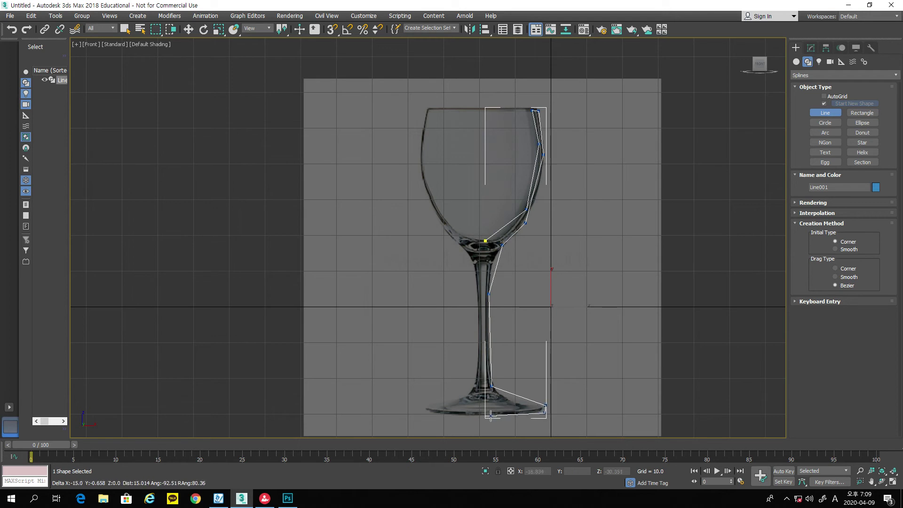
{"action": "right_click", "coordinate": [621, 397]}
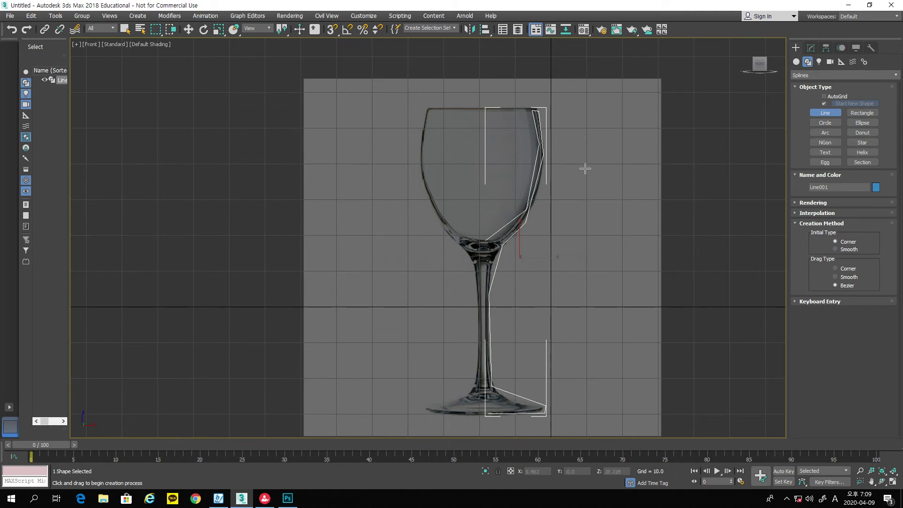
Step: Edit the line at Vertex level and move the outer rim vertex onto the glass's upper right corner
{"action": "scroll", "coordinate": [575, 141], "scroll_direction": "up", "scroll_amount": 8}
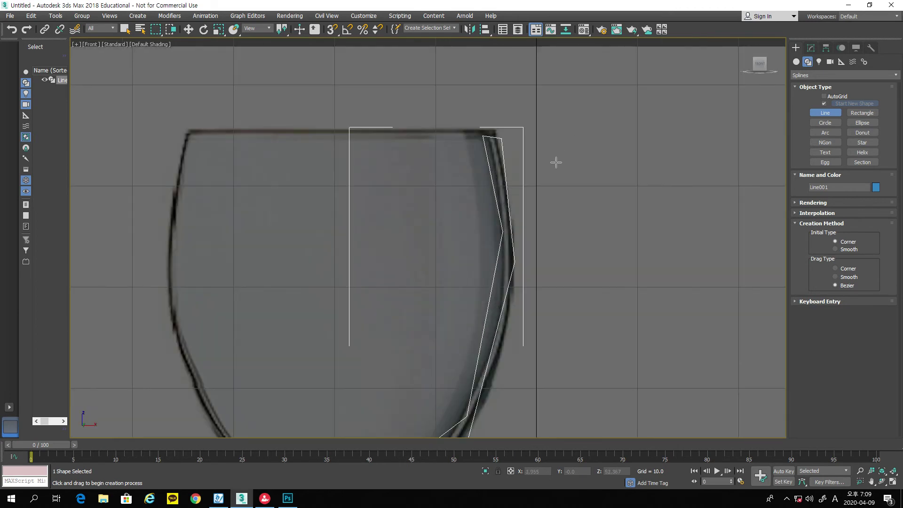
{"action": "scroll", "coordinate": [569, 177], "scroll_direction": "up", "scroll_amount": 4}
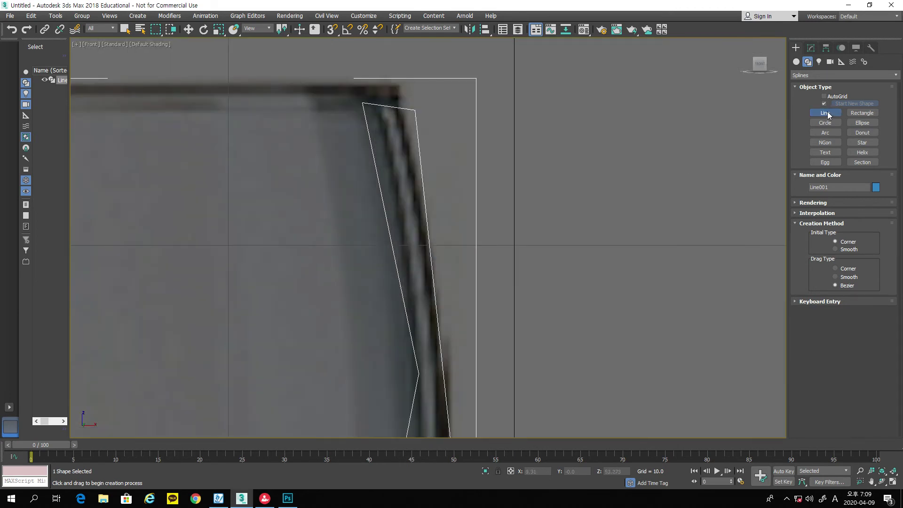
{"action": "left_click", "coordinate": [813, 50]}
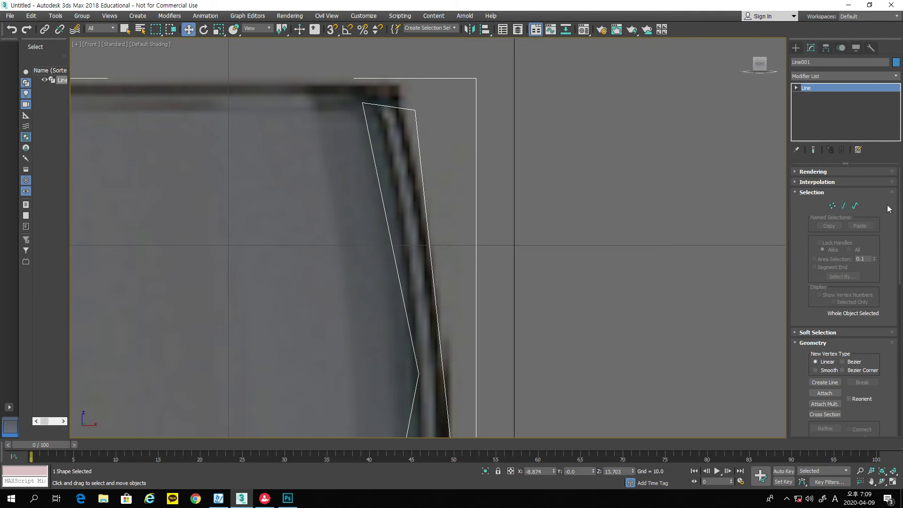
{"action": "left_click", "coordinate": [833, 206]}
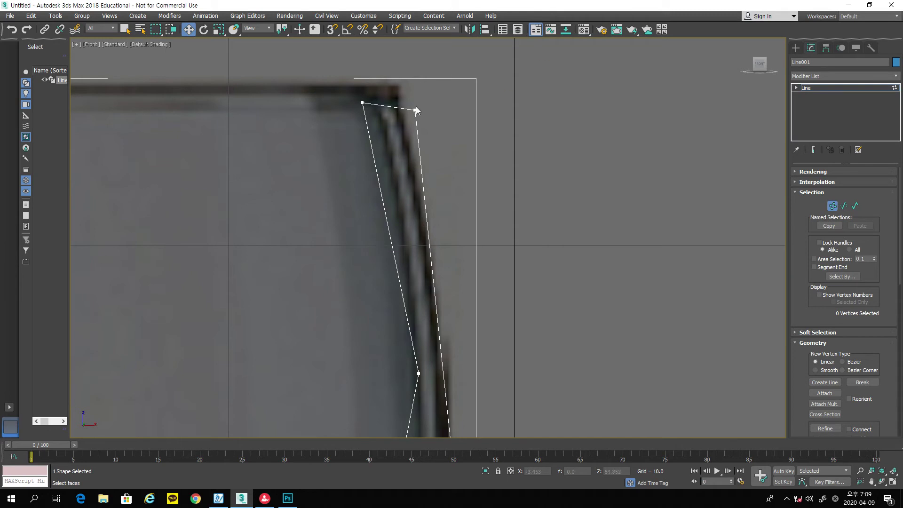
{"action": "left_click_drag", "start_coordinate": [416, 109], "coordinate": [398, 84]}
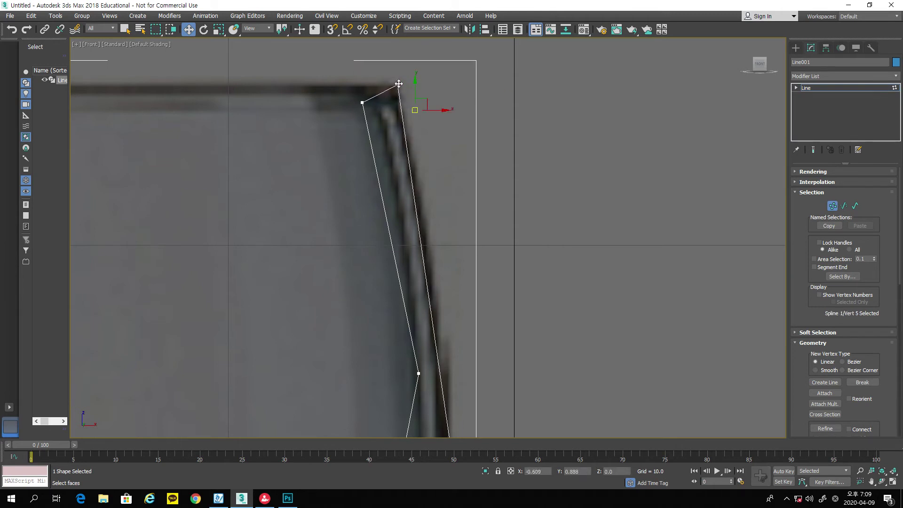
Step: Align the outer vertex at the bowl's widest point, convert it to Bezier and adjust its lower handle to follow the glass edge
{"action": "scroll", "coordinate": [488, 190], "scroll_direction": "down", "scroll_amount": 2}
{"action": "scroll", "coordinate": [495, 160], "scroll_direction": "down", "scroll_amount": 2}
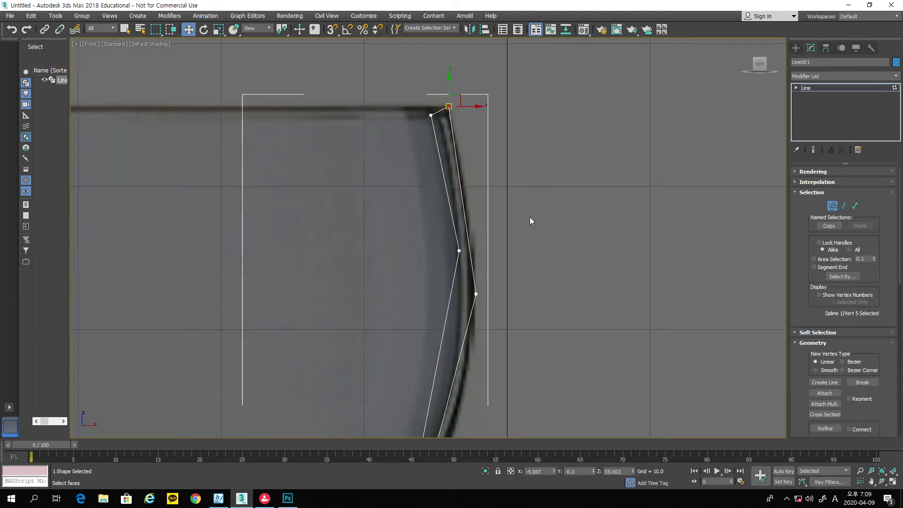
{"action": "middle_click_drag", "start_coordinate": [531, 217], "coordinate": [529, 182]}
{"action": "left_click_drag", "start_coordinate": [475, 259], "coordinate": [473, 260]}
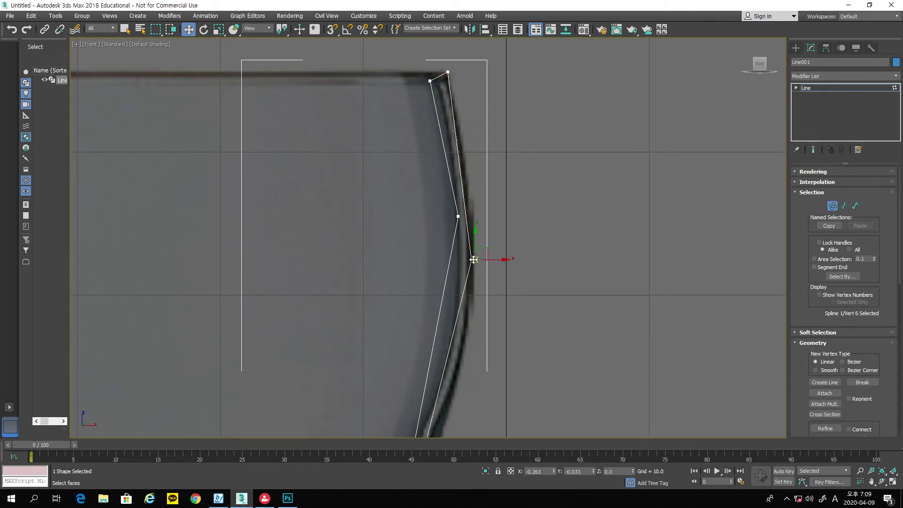
{"action": "right_click", "coordinate": [474, 259]}
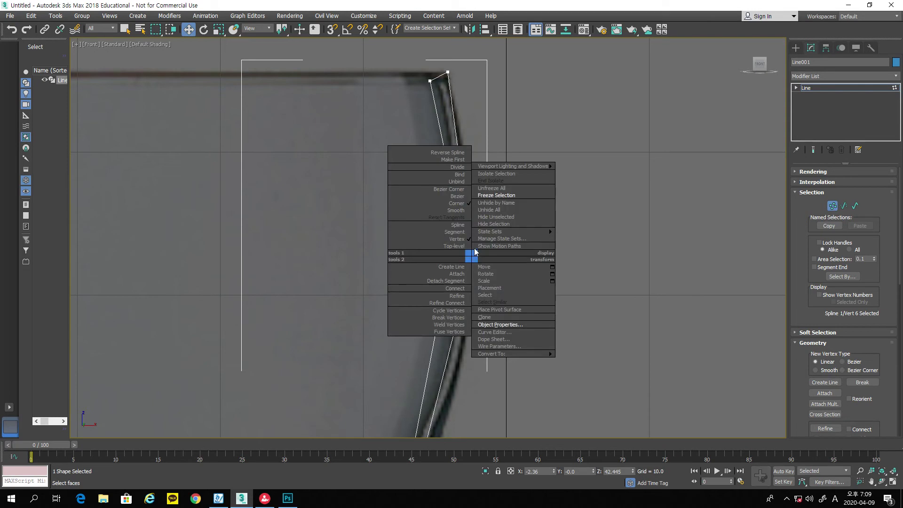
{"action": "left_click", "coordinate": [465, 196]}
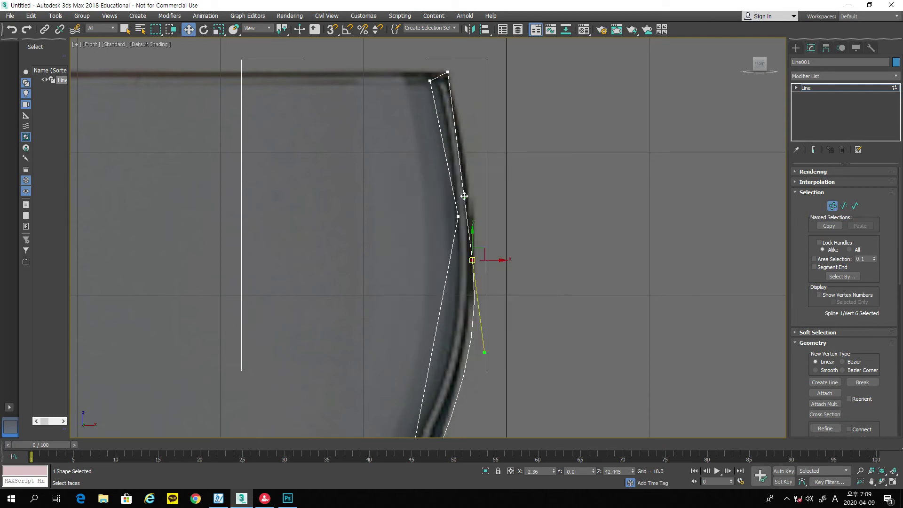
{"action": "middle_click_drag", "start_coordinate": [621, 290], "coordinate": [636, 239]}
{"action": "scroll", "coordinate": [635, 238], "scroll_direction": "down", "scroll_amount": 2}
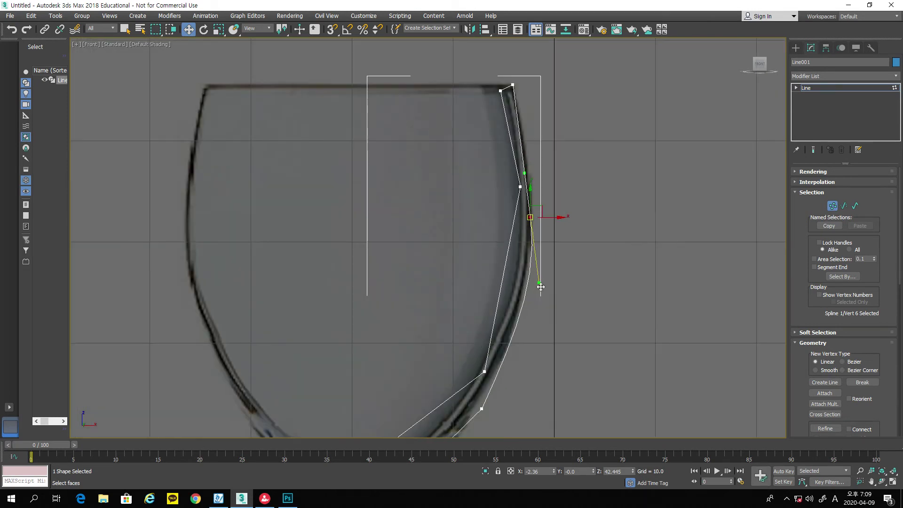
{"action": "left_click_drag", "start_coordinate": [540, 285], "coordinate": [530, 291]}
Step: Move the lower outer bowl vertex onto the glass edge, convert it to Bezier and adjust its handle to match the curve
{"action": "middle_click_drag", "start_coordinate": [602, 320], "coordinate": [613, 262]}
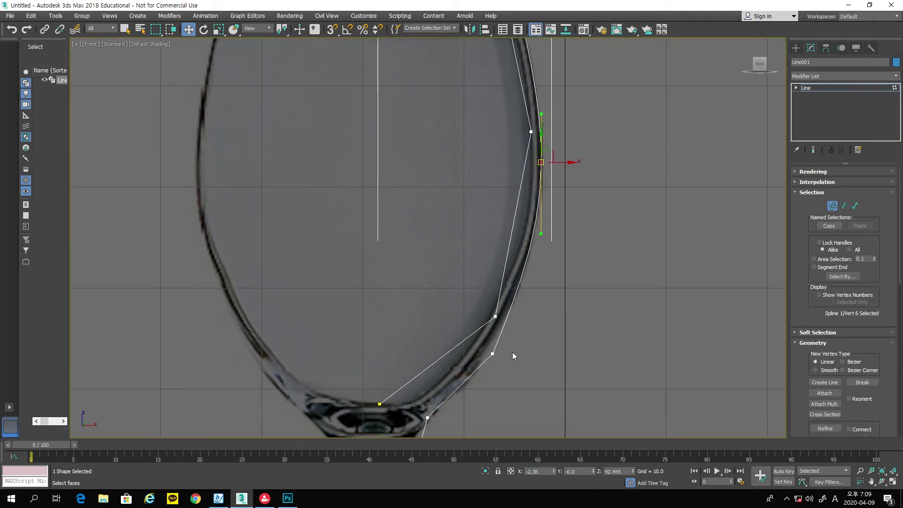
{"action": "left_click", "coordinate": [493, 355]}
{"action": "left_click_drag", "start_coordinate": [495, 355], "coordinate": [493, 352]}
{"action": "right_click", "coordinate": [493, 352]}
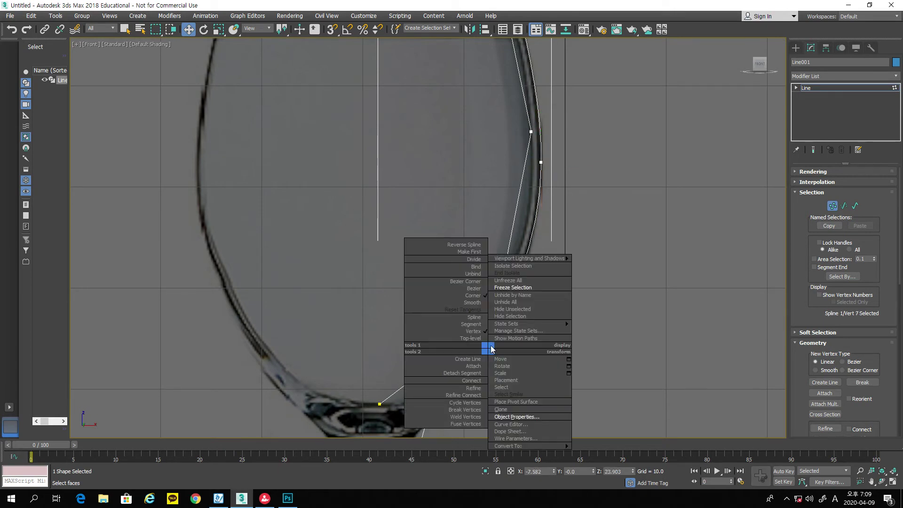
{"action": "left_click", "coordinate": [474, 288]}
{"action": "middle_click_drag", "start_coordinate": [574, 352], "coordinate": [590, 289]}
{"action": "left_click_drag", "start_coordinate": [491, 320], "coordinate": [487, 320]}
Step: Move the outer vertex below the bowl to the top of the stem, convert it to Bezier and shape its curve along the glass
{"action": "middle_click_drag", "start_coordinate": [565, 335], "coordinate": [603, 252]}
{"action": "left_click_drag", "start_coordinate": [483, 268], "coordinate": [465, 295]}
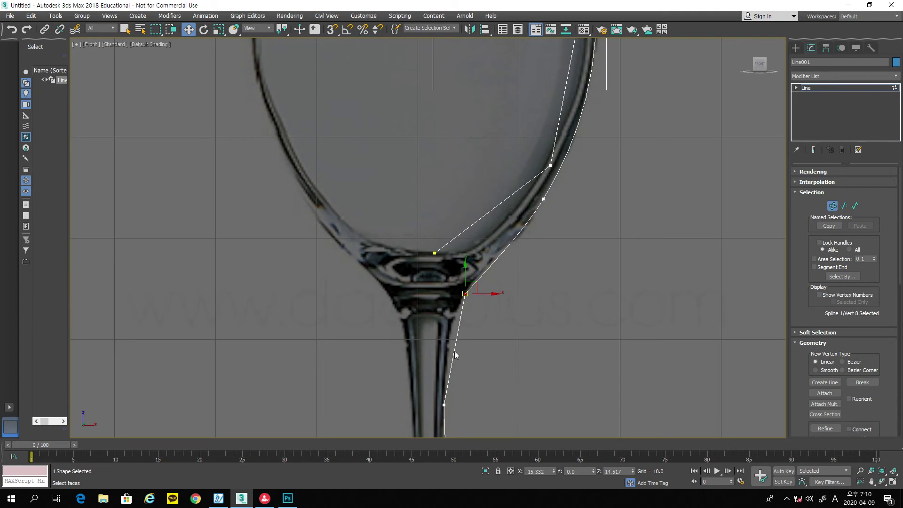
{"action": "right_click", "coordinate": [464, 294]}
{"action": "left_click", "coordinate": [452, 232]}
{"action": "mouse_move", "coordinate": [440, 323]}
{"action": "left_mouse_down"}
{"action": "mouse_move", "coordinate": [443, 330]}
{"action": "mouse_move", "coordinate": [439, 321]}
{"action": "mouse_move", "coordinate": [450, 322]}
{"action": "left_mouse_up"}
{"action": "left_click_drag", "start_coordinate": [467, 293], "coordinate": [465, 295]}
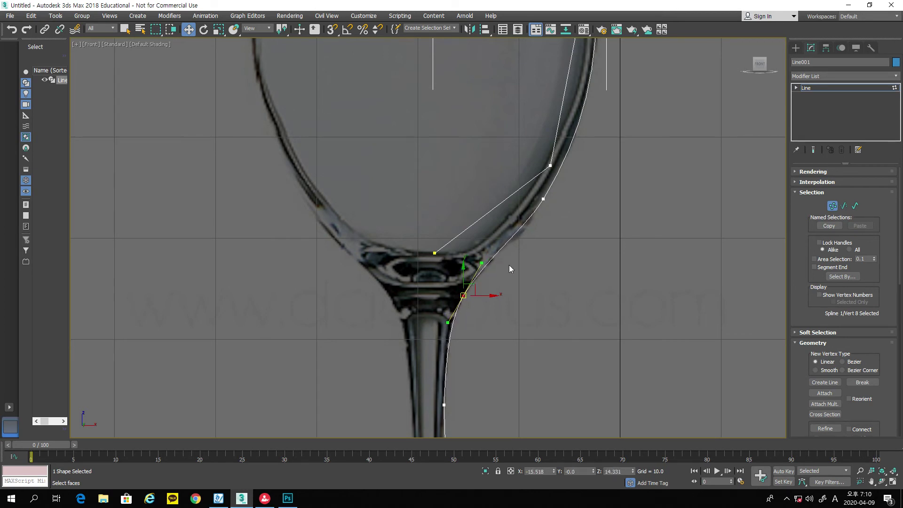
Step: Adjust the handles of the lower outer bowl vertex so the curve follows the glass edge
{"action": "left_click", "coordinate": [544, 200]}
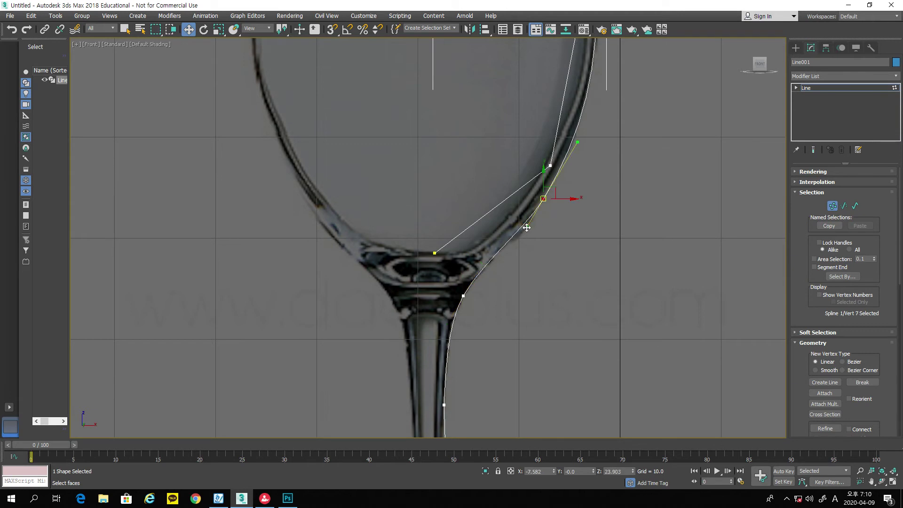
{"action": "left_click_drag", "start_coordinate": [527, 229], "coordinate": [528, 229]}
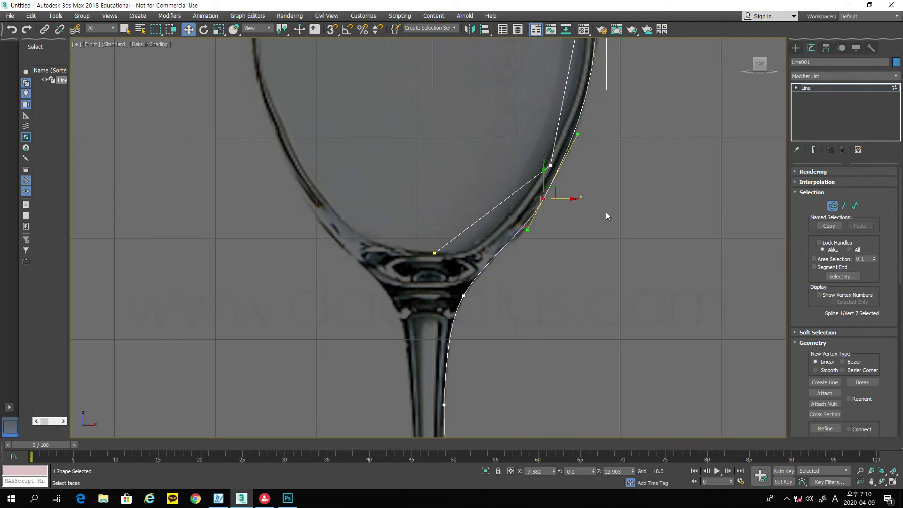
{"action": "scroll", "coordinate": [606, 215], "scroll_direction": "down", "scroll_amount": 3}
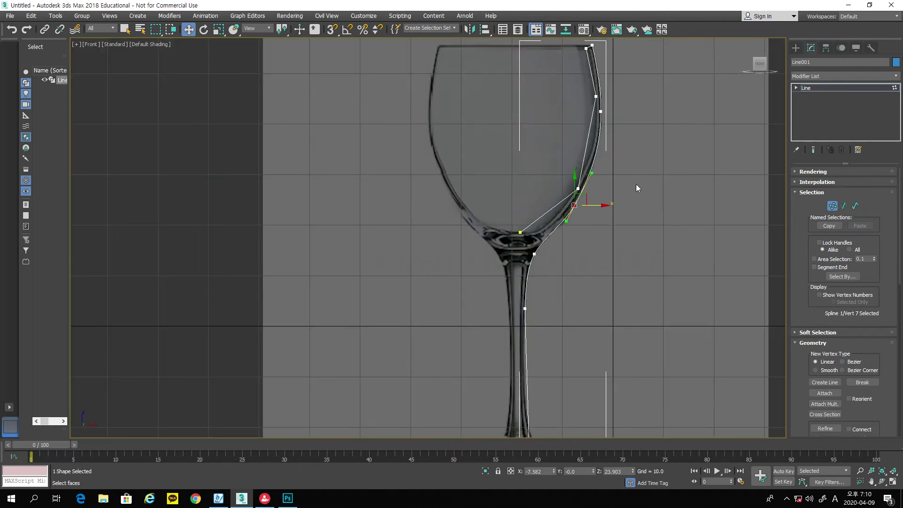
Step: Move the vertex at the stem's base onto the glass edge, convert it to Bezier and shape its handles along the stem and foot
{"action": "scroll", "coordinate": [636, 184], "scroll_direction": "up", "scroll_amount": 3}
{"action": "middle_click_drag", "start_coordinate": [596, 338], "coordinate": [612, 232]}
{"action": "middle_click_drag", "start_coordinate": [586, 350], "coordinate": [595, 214]}
{"action": "middle_click_drag", "start_coordinate": [563, 376], "coordinate": [573, 224]}
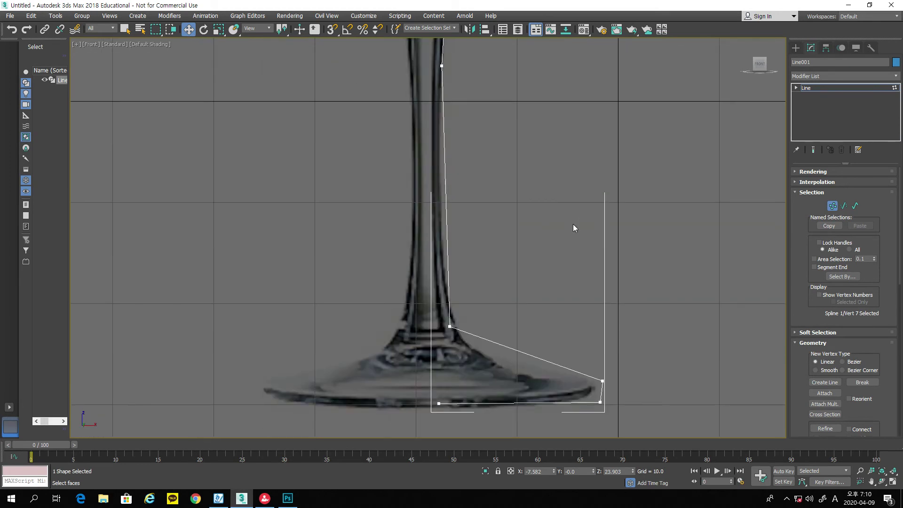
{"action": "left_click_drag", "start_coordinate": [450, 328], "coordinate": [455, 326]}
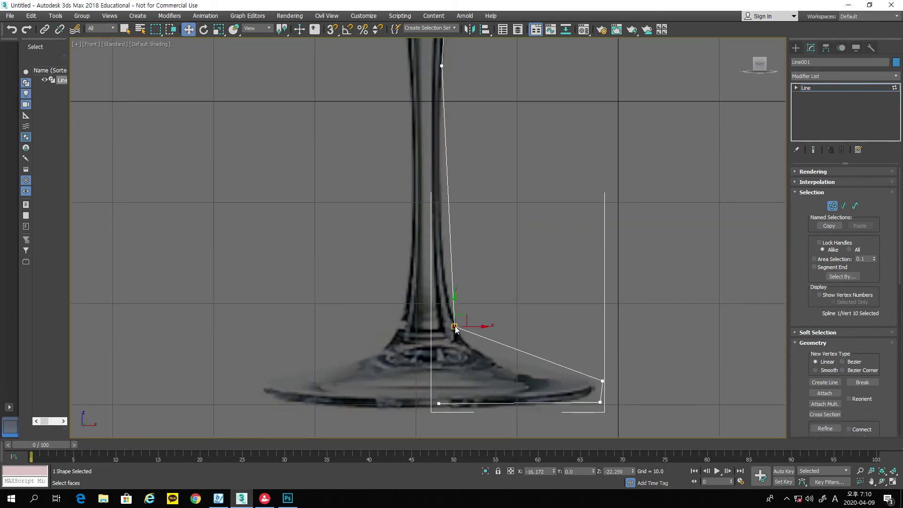
{"action": "right_click", "coordinate": [454, 326]}
{"action": "left_click", "coordinate": [437, 256]}
{"action": "left_click_drag", "start_coordinate": [451, 241], "coordinate": [441, 294]}
{"action": "left_click_drag", "start_coordinate": [504, 346], "coordinate": [479, 367]}
Step: Align the foot's upper edge vertex and underside end vertex with the reference, and fillet the two outer foot vertices into a rounded edge
{"action": "left_click_drag", "start_coordinate": [604, 381], "coordinate": [600, 389]}
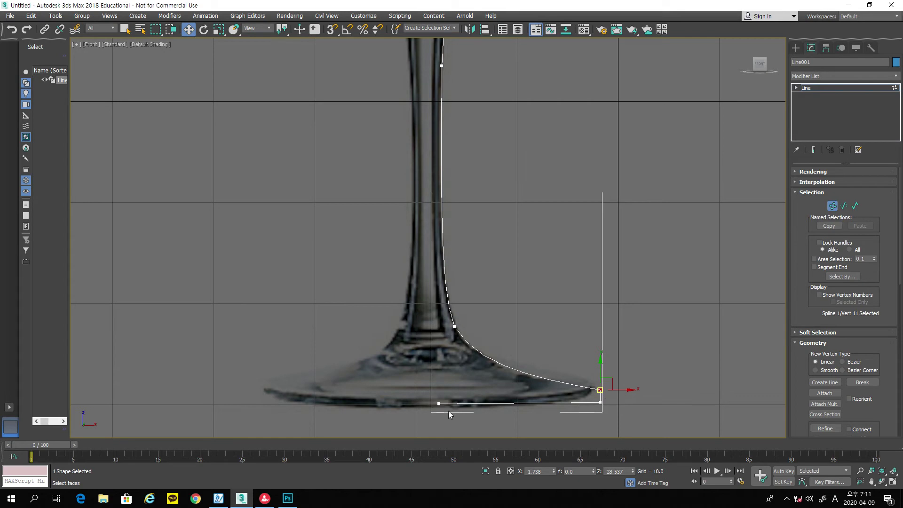
{"action": "left_click_drag", "start_coordinate": [438, 404], "coordinate": [438, 400]}
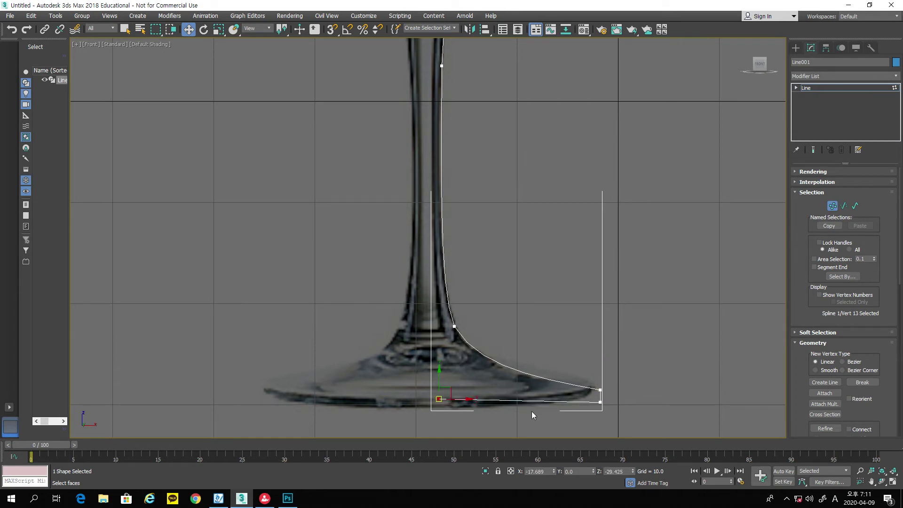
{"action": "left_click_drag", "start_coordinate": [610, 418], "coordinate": [597, 378]}
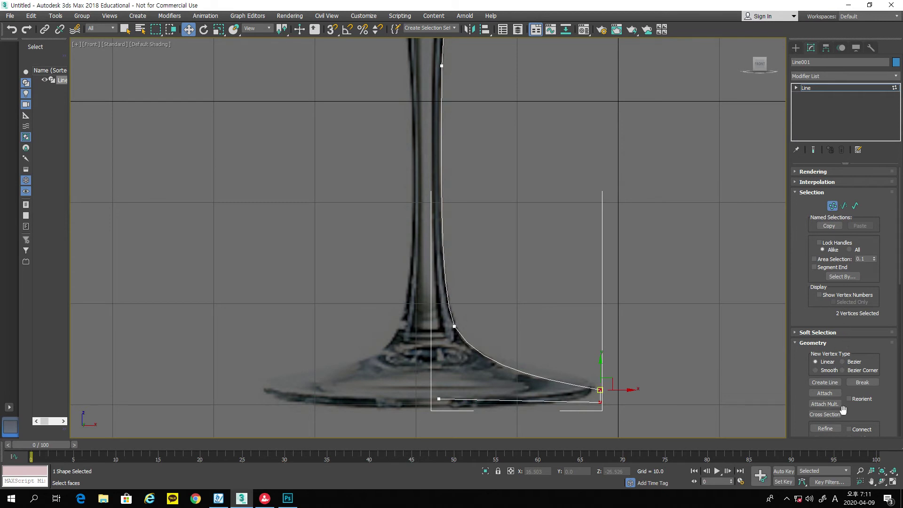
{"action": "left_click_drag", "start_coordinate": [849, 411], "coordinate": [851, 335]}
{"action": "left_click_drag", "start_coordinate": [868, 395], "coordinate": [860, 258]}
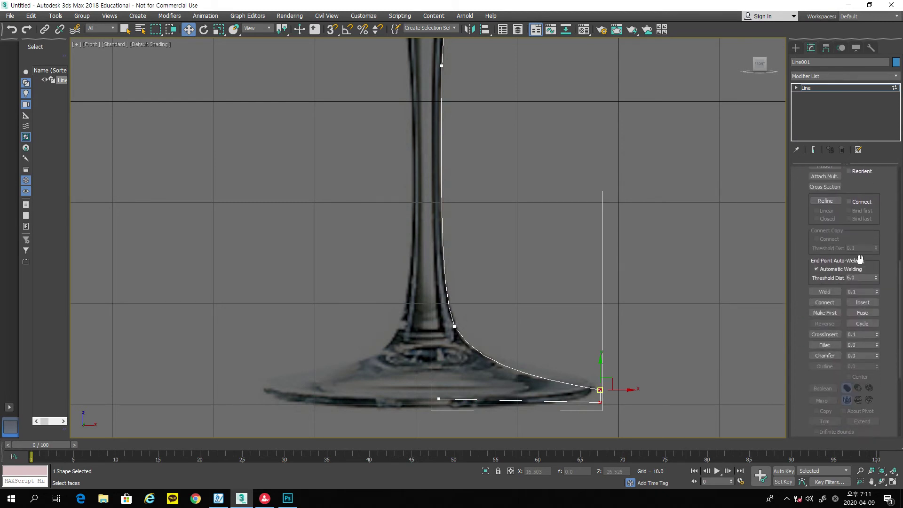
{"action": "left_click", "coordinate": [829, 347]}
{"action": "left_click_drag", "start_coordinate": [600, 403], "coordinate": [613, 385]}
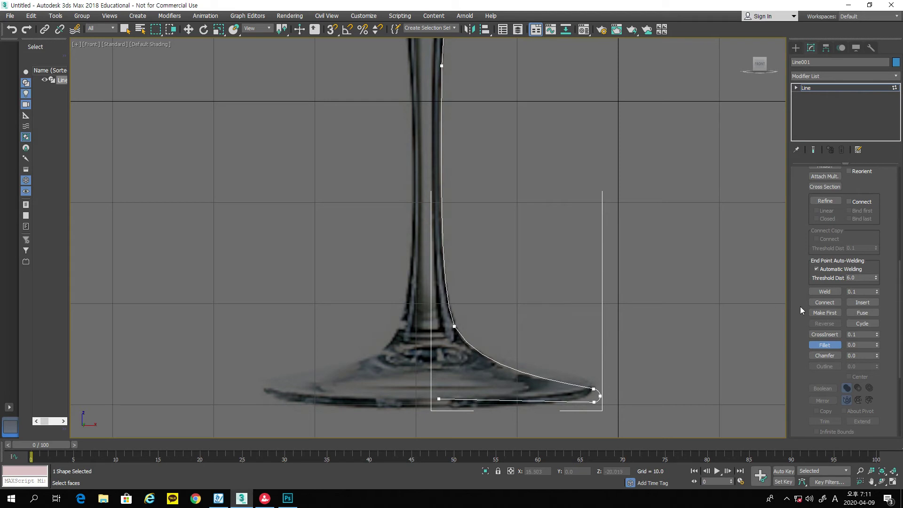
Step: Return to Vertex level and weld the overlapping vertices at the middle of the foot's rounded edge with a 0.1 threshold
{"action": "left_click", "coordinate": [806, 88]}
{"action": "left_click", "coordinate": [797, 88]}
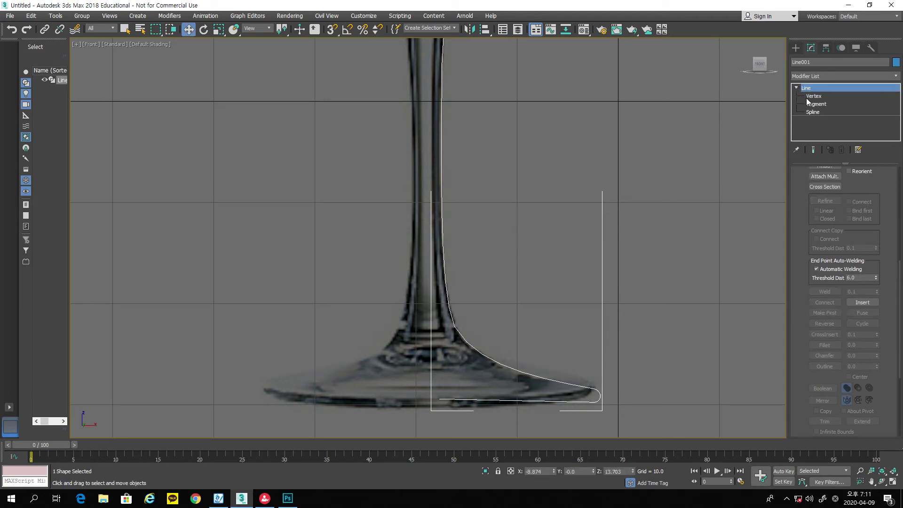
{"action": "left_click", "coordinate": [805, 96]}
{"action": "scroll", "coordinate": [614, 421], "scroll_direction": "up", "scroll_amount": 2}
{"action": "middle_click_drag", "start_coordinate": [632, 396], "coordinate": [641, 341]}
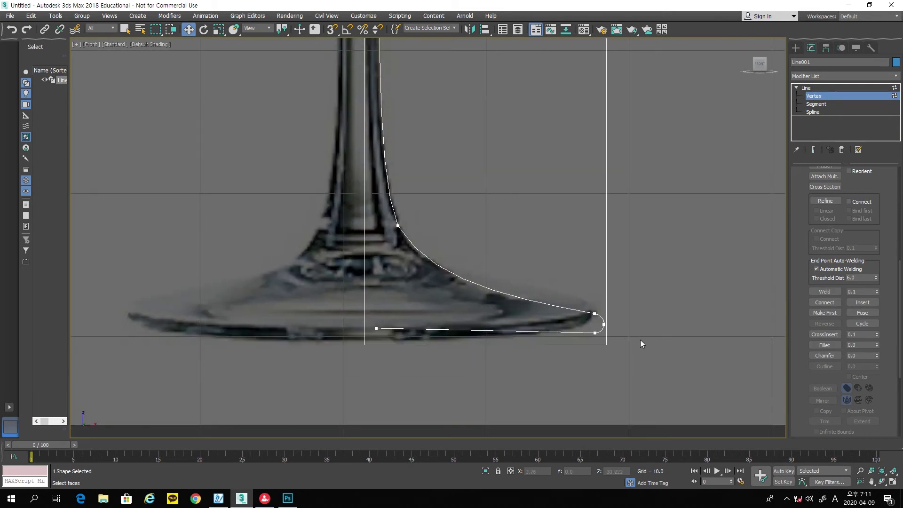
{"action": "left_click", "coordinate": [606, 325]}
{"action": "left_click", "coordinate": [834, 293]}
Step: Move the inner rim vertex up to level with the outer rim vertex at the glass's top edge
{"action": "middle_click_drag", "start_coordinate": [628, 304], "coordinate": [661, 405]}
{"action": "middle_click_drag", "start_coordinate": [635, 241], "coordinate": [624, 433]}
{"action": "scroll", "coordinate": [623, 246], "scroll_direction": "down", "scroll_amount": 2}
{"action": "middle_click_drag", "start_coordinate": [639, 274], "coordinate": [656, 404]}
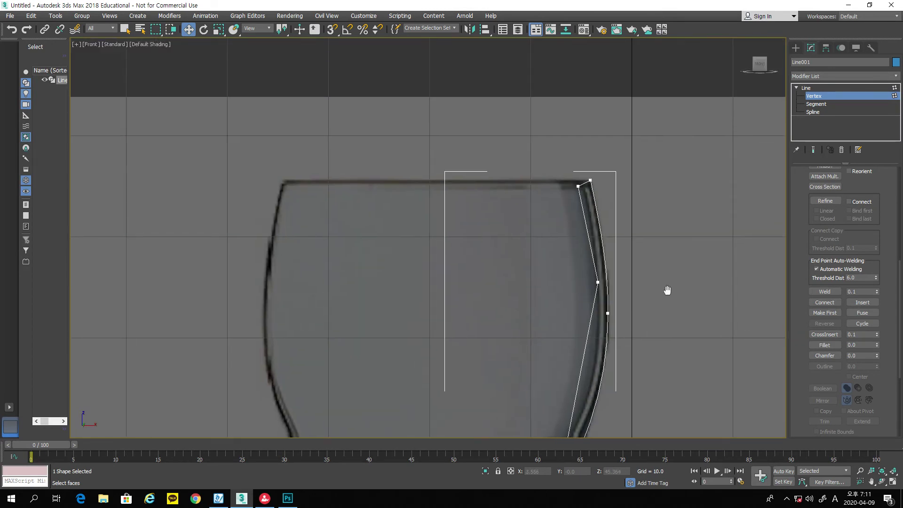
{"action": "left_click", "coordinate": [576, 216]}
{"action": "left_click_drag", "start_coordinate": [586, 205], "coordinate": [590, 202]}
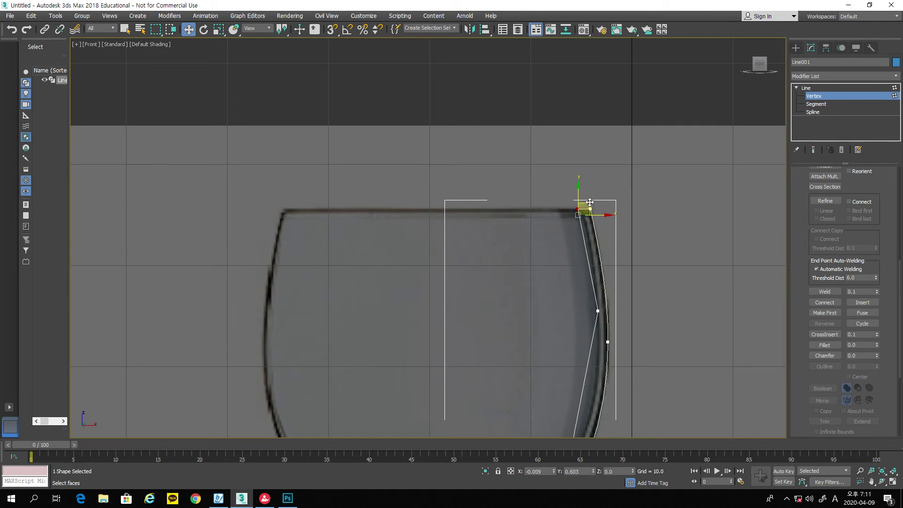
Step: Move the lower inner bowl vertex slightly up and inward to sit on the glass's inner wall
{"action": "middle_click_drag", "start_coordinate": [623, 274], "coordinate": [630, 197]}
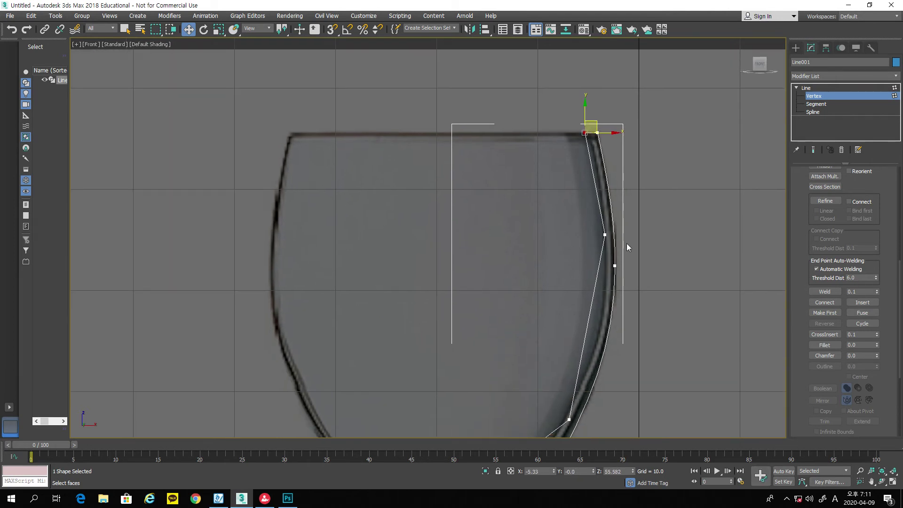
{"action": "scroll", "coordinate": [629, 244], "scroll_direction": "up", "scroll_amount": 2}
{"action": "middle_click_drag", "start_coordinate": [634, 242], "coordinate": [641, 196]}
{"action": "scroll", "coordinate": [646, 195], "scroll_direction": "down", "scroll_amount": 2}
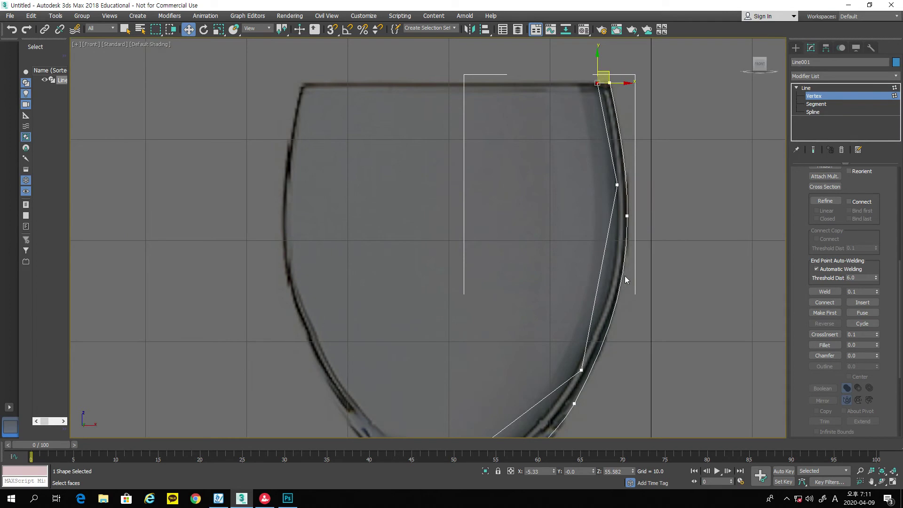
{"action": "left_click_drag", "start_coordinate": [581, 371], "coordinate": [578, 367]}
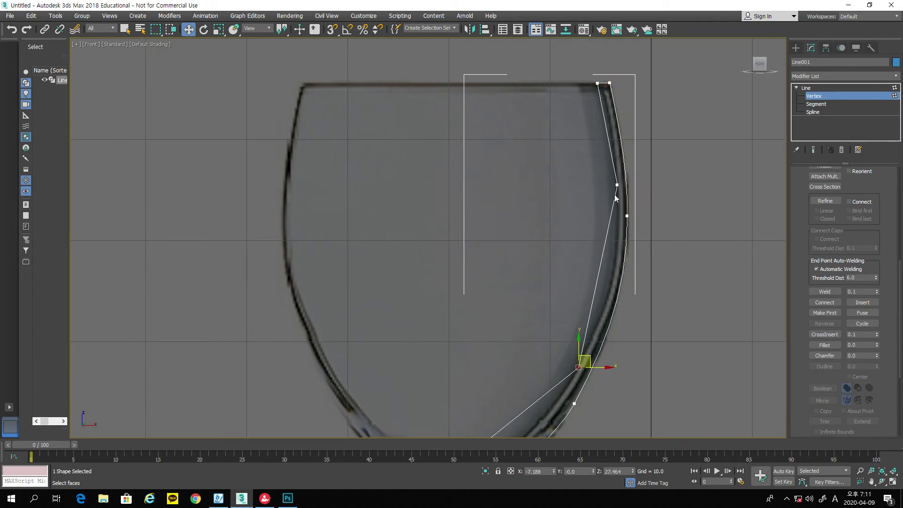
Step: Move the upper inner bowl vertex level with the bowl's widest point, convert it to Bezier and adjust both handles to follow the inner wall
{"action": "left_click_drag", "start_coordinate": [618, 186], "coordinate": [619, 217]}
{"action": "right_click", "coordinate": [619, 217]}
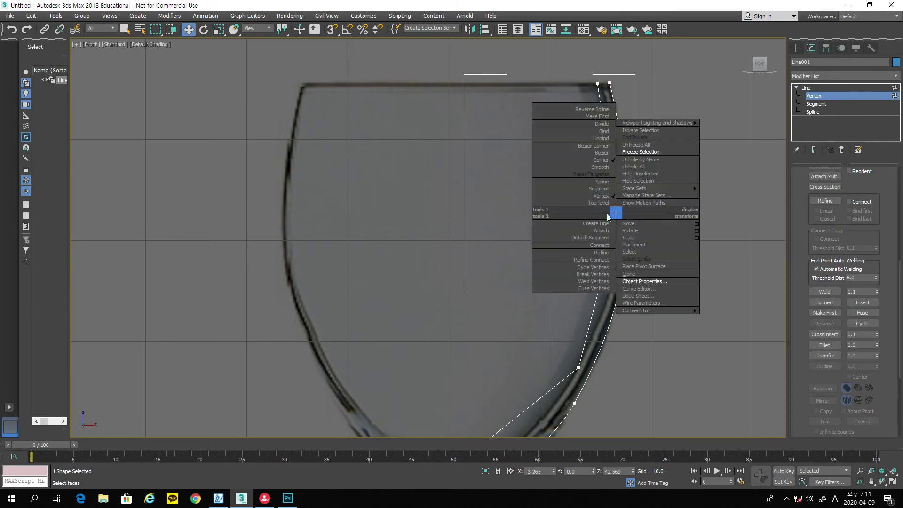
{"action": "left_click", "coordinate": [601, 153]}
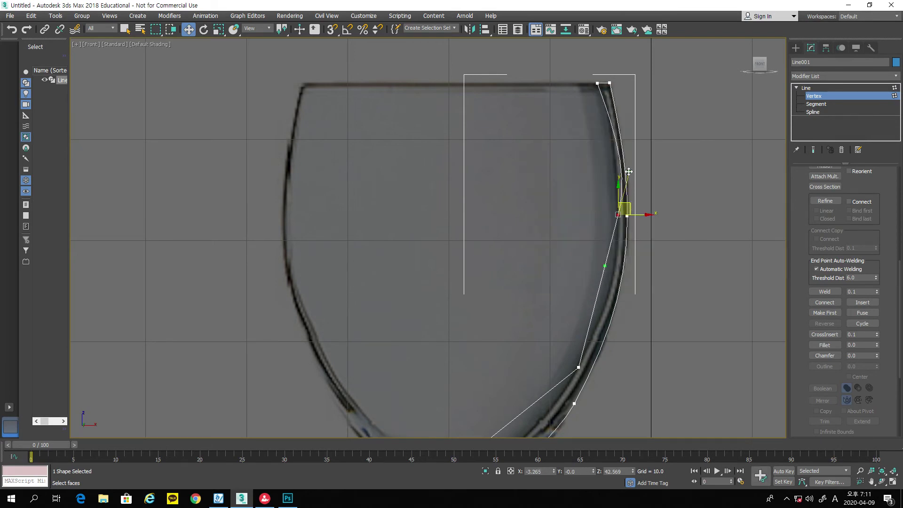
{"action": "left_click_drag", "start_coordinate": [629, 172], "coordinate": [620, 178]}
{"action": "left_click_drag", "start_coordinate": [612, 257], "coordinate": [616, 278]}
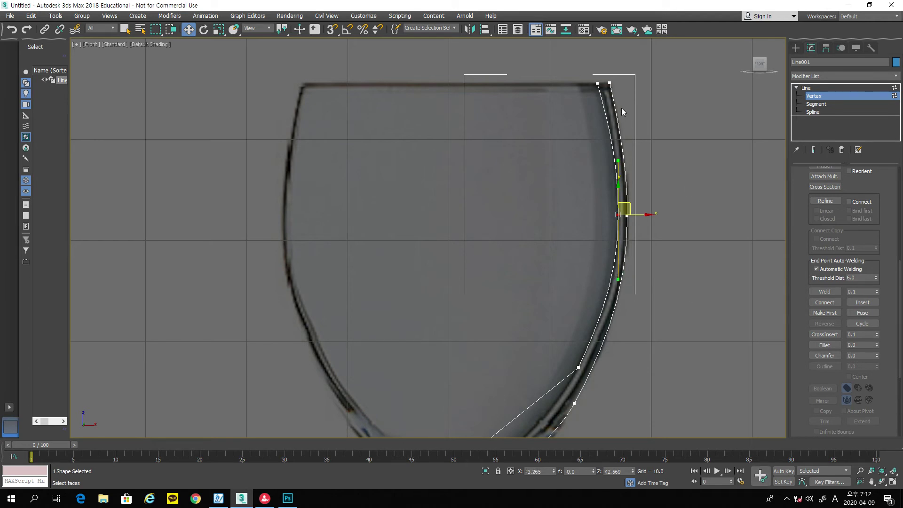
{"action": "left_click", "coordinate": [611, 83]}
{"action": "left_click", "coordinate": [630, 87]}
{"action": "left_click", "coordinate": [610, 84]}
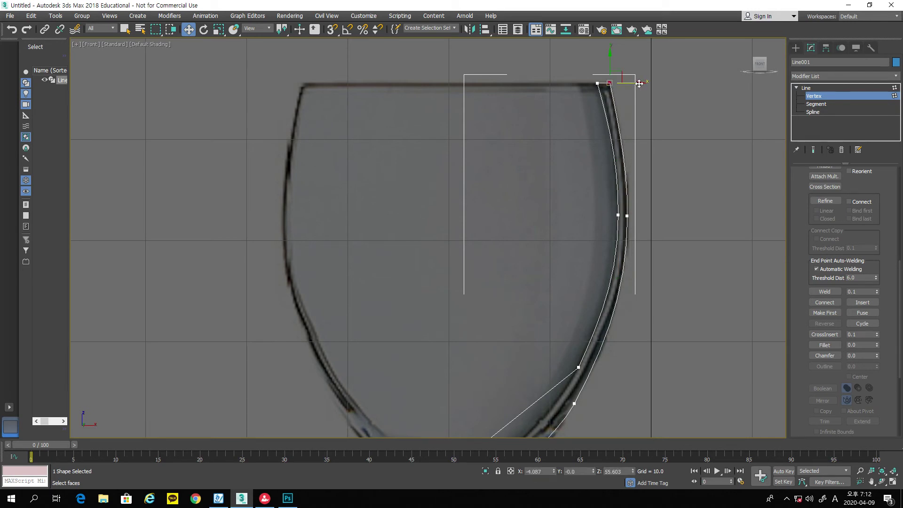
Step: Convert the lower inner bowl vertex to Bezier and adjust its handles to follow the inner wall
{"action": "middle_click_drag", "start_coordinate": [586, 385], "coordinate": [608, 255]}
{"action": "left_click", "coordinate": [601, 238]}
{"action": "right_click", "coordinate": [601, 239]}
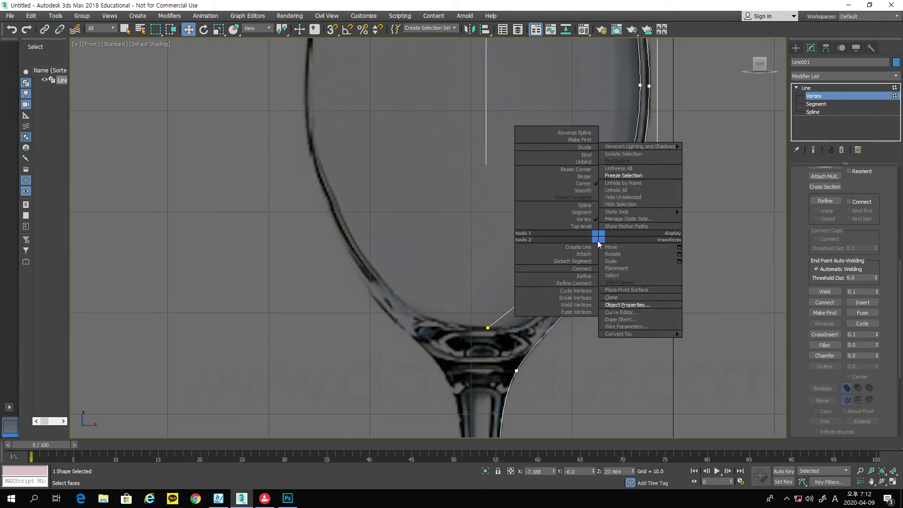
{"action": "left_click", "coordinate": [587, 177]}
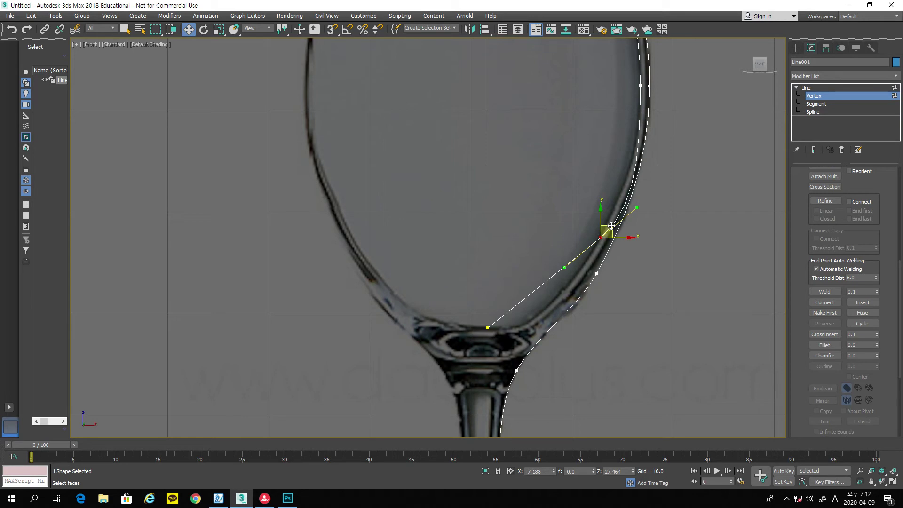
{"action": "left_click_drag", "start_coordinate": [639, 210], "coordinate": [624, 210]}
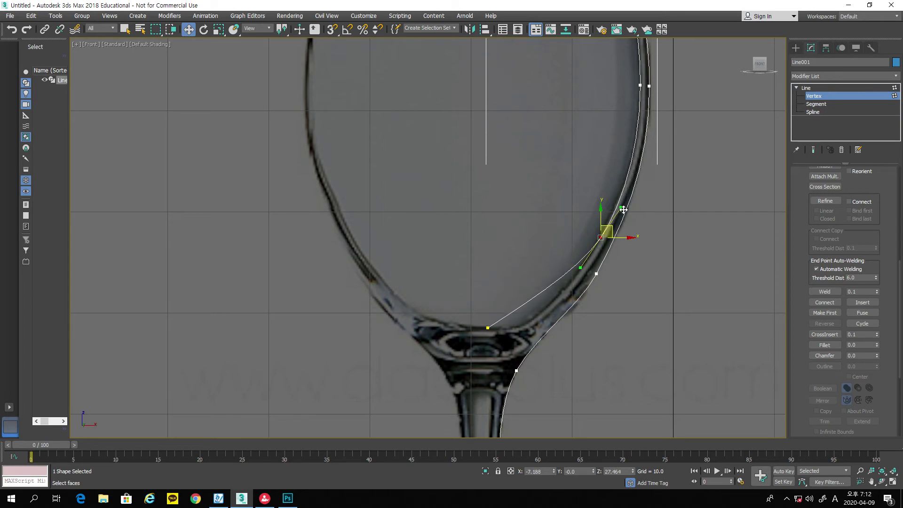
{"action": "left_click_drag", "start_coordinate": [580, 268], "coordinate": [572, 300]}
Step: Convert the end vertex at the bowl's inner bottom to a Bezier type and adjust its handle to round the bowl floor
{"action": "left_click", "coordinate": [488, 329]}
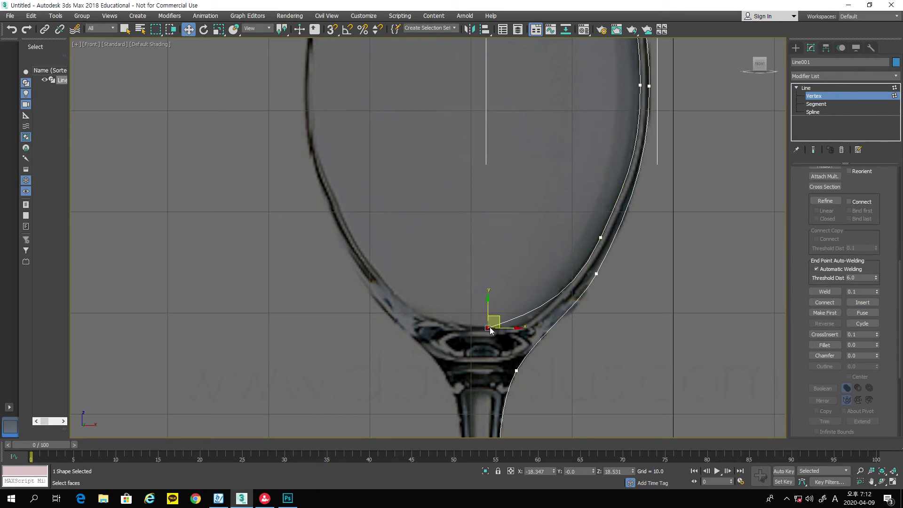
{"action": "right_click", "coordinate": [489, 328]}
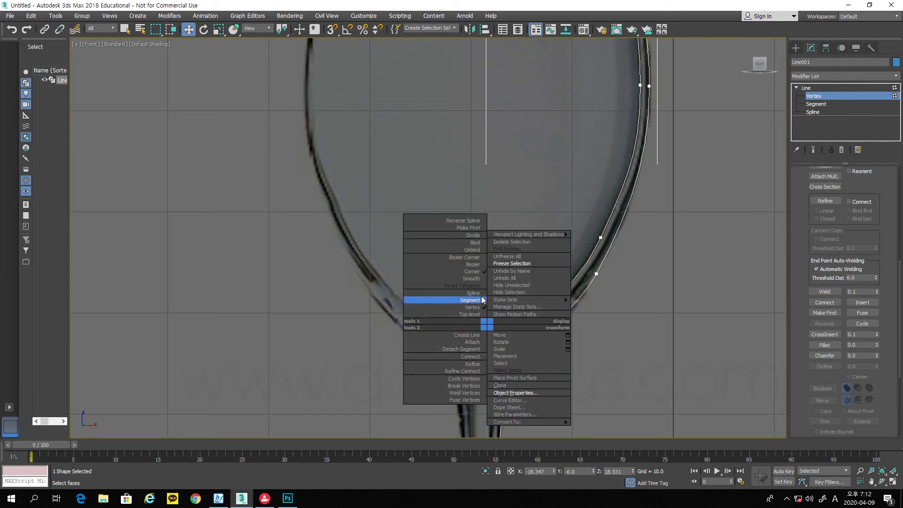
{"action": "left_click", "coordinate": [481, 258]}
{"action": "left_click_drag", "start_coordinate": [530, 314], "coordinate": [533, 334]}
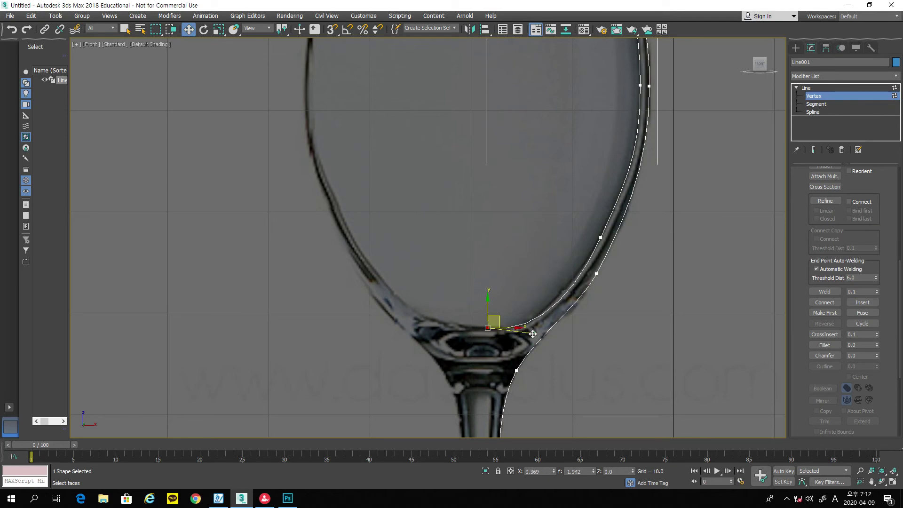
Step: Fine-tune the lower inner vertex's handle, and reposition the bowl-bottom end vertex and its handle for a smooth floor curve
{"action": "left_click", "coordinate": [600, 238]}
{"action": "left_click_drag", "start_coordinate": [574, 300], "coordinate": [573, 295]}
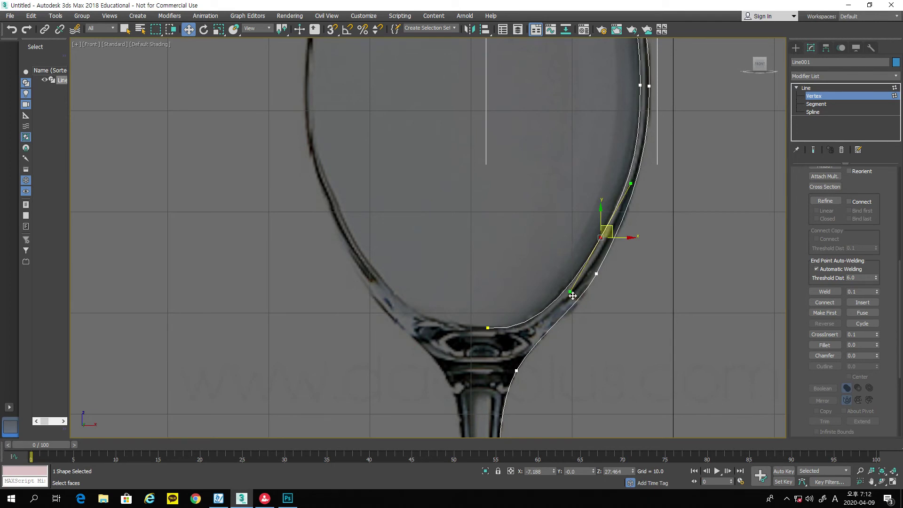
{"action": "left_click", "coordinate": [487, 328]}
{"action": "left_click_drag", "start_coordinate": [486, 328], "coordinate": [535, 337]}
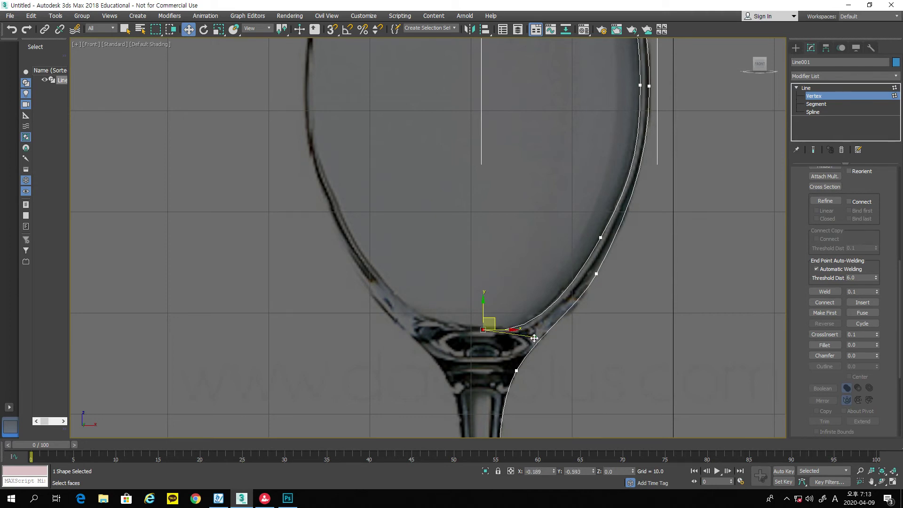
Step: Move the lower outer bowl vertex down along the glass edge and readjust its handle and that of the outer widest-point vertex
{"action": "left_click", "coordinate": [598, 274]}
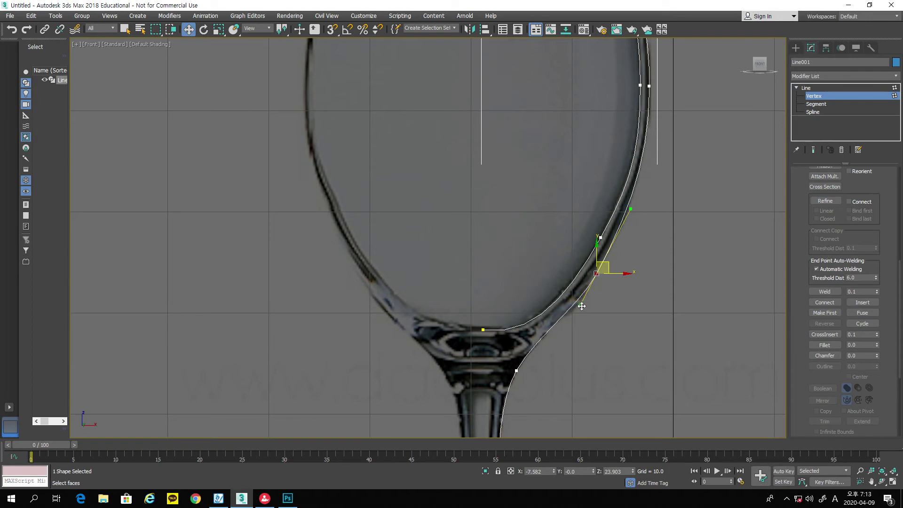
{"action": "left_click_drag", "start_coordinate": [582, 307], "coordinate": [591, 283]}
{"action": "left_click_drag", "start_coordinate": [628, 225], "coordinate": [630, 222]}
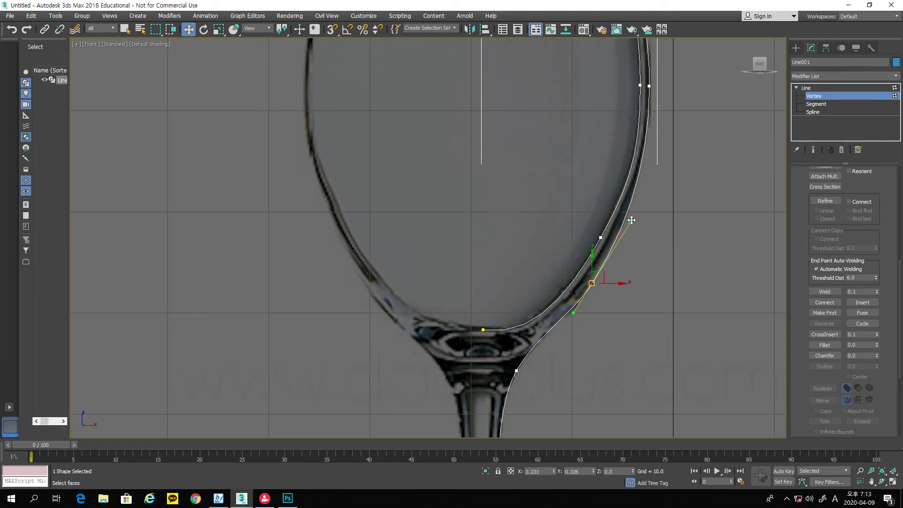
{"action": "left_click", "coordinate": [649, 86]}
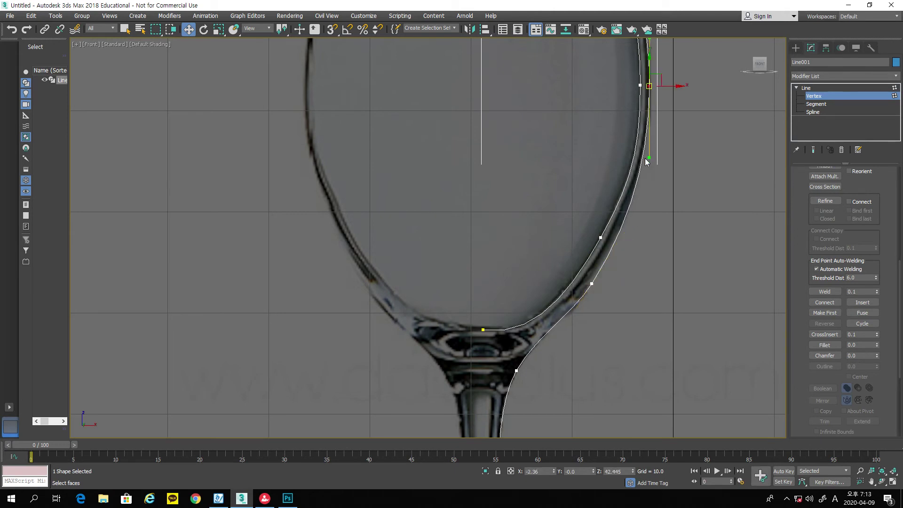
{"action": "left_click_drag", "start_coordinate": [651, 158], "coordinate": [652, 158]}
Step: Fillet the inner and outer rim vertices together to round the glass's lip
{"action": "scroll", "coordinate": [657, 258], "scroll_direction": "down", "scroll_amount": 4}
{"action": "middle_click_drag", "start_coordinate": [658, 261], "coordinate": [654, 164]}
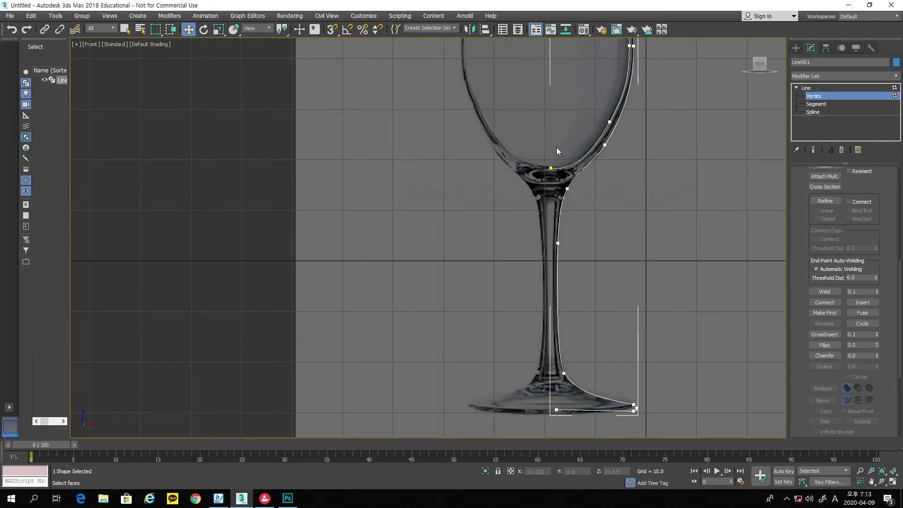
{"action": "middle_click_drag", "start_coordinate": [665, 182], "coordinate": [629, 395]}
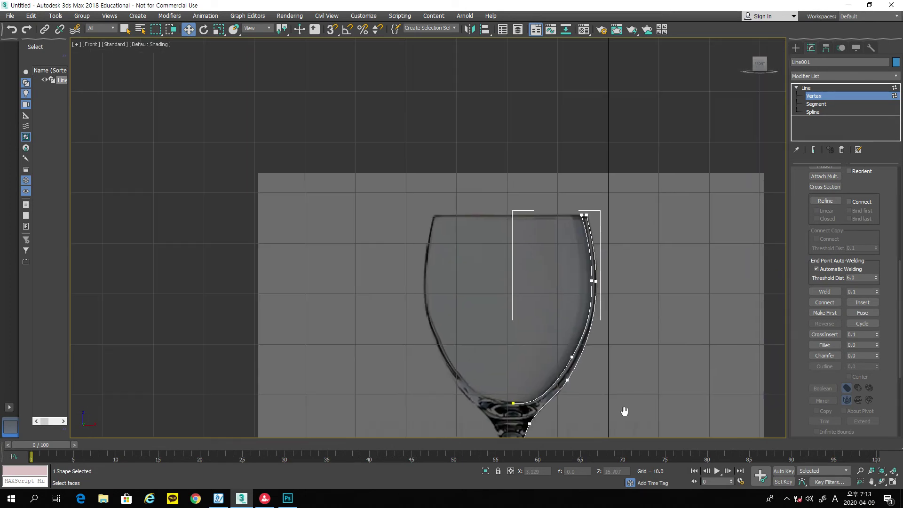
{"action": "scroll", "coordinate": [614, 233], "scroll_direction": "up", "scroll_amount": 4}
{"action": "left_click_drag", "start_coordinate": [611, 212], "coordinate": [611, 213]}
{"action": "left_click", "coordinate": [824, 345]}
{"action": "left_click_drag", "start_coordinate": [572, 198], "coordinate": [576, 161]}
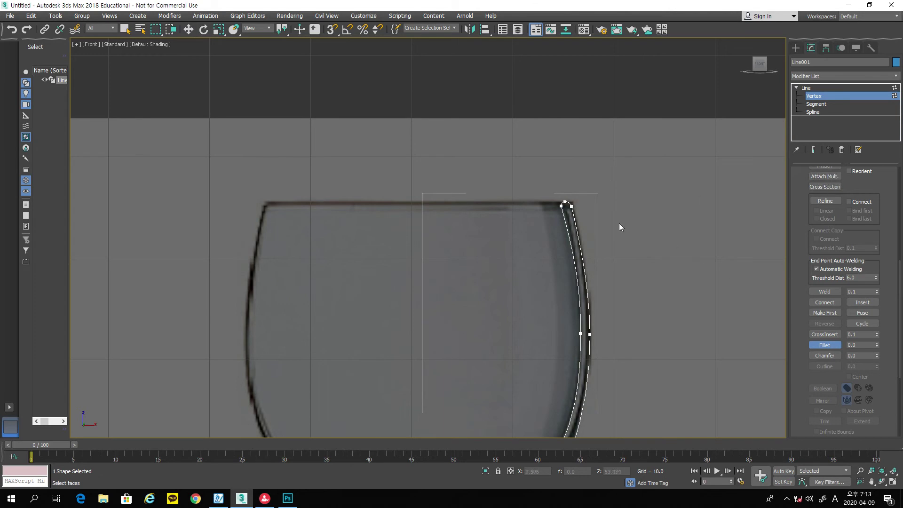
Step: Weld the coincident vertices at the top of the filleted rim into one
{"action": "scroll", "coordinate": [579, 198], "scroll_direction": "up", "scroll_amount": 6}
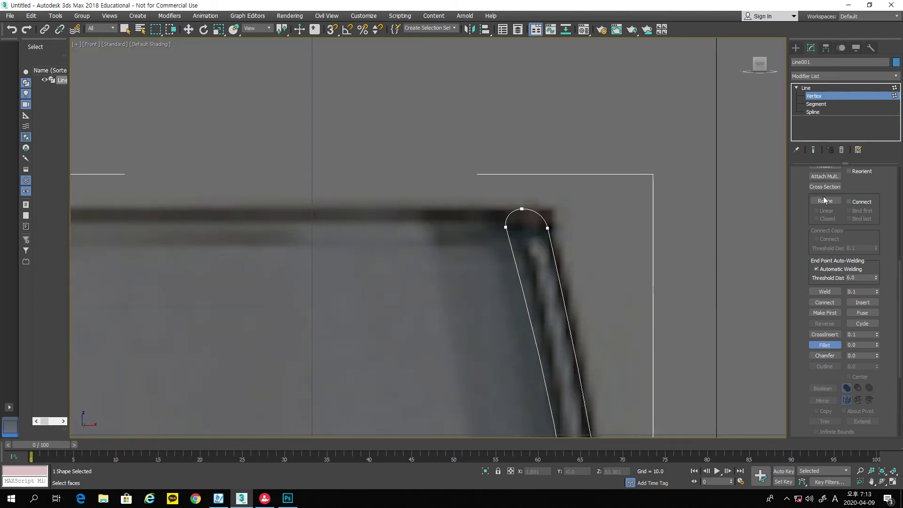
{"action": "key", "text": "w"}
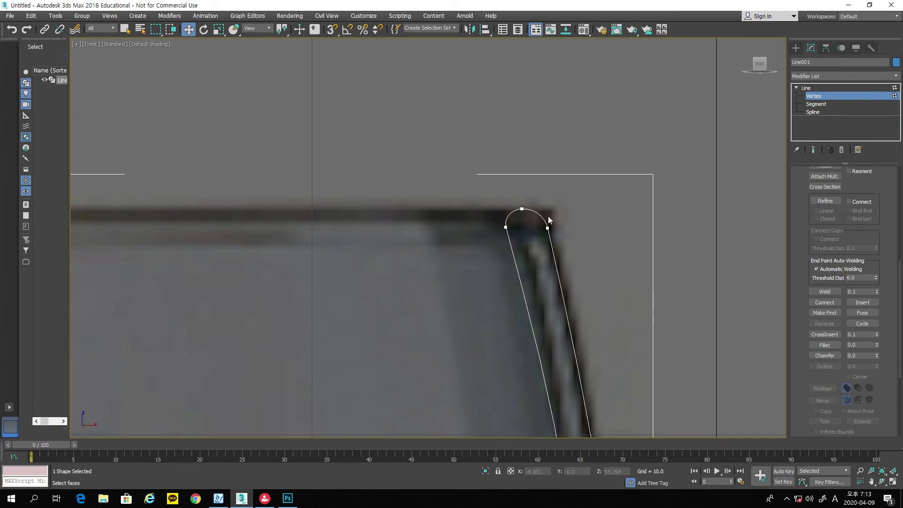
{"action": "left_click", "coordinate": [522, 208]}
{"action": "left_click", "coordinate": [824, 292]}
{"action": "scroll", "coordinate": [654, 263], "scroll_direction": "down", "scroll_amount": 5}
{"action": "middle_click_drag", "start_coordinate": [668, 325], "coordinate": [663, 218]}
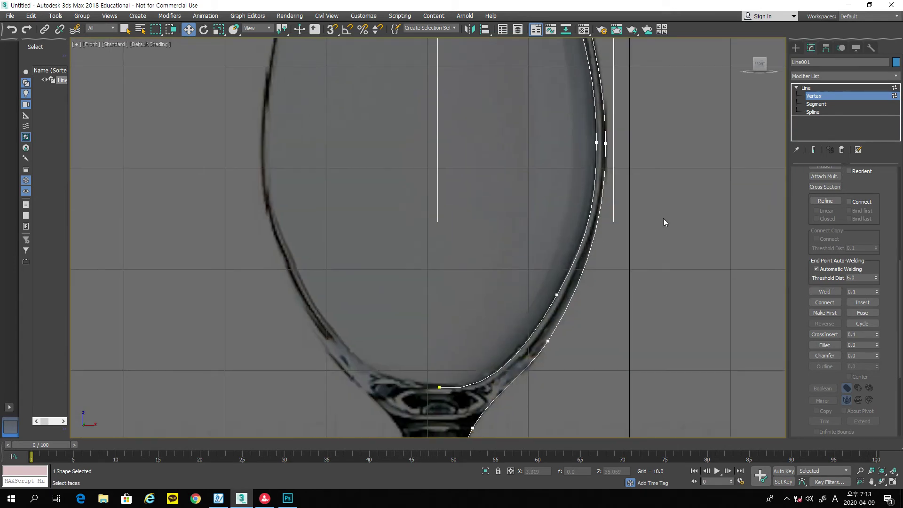
Step: Select the end vertex at the bowl's inner bottom, make a slight adjustment to it, and leave the edit
{"action": "scroll", "coordinate": [668, 269], "scroll_direction": "down", "scroll_amount": 4}
{"action": "middle_click_drag", "start_coordinate": [668, 302], "coordinate": [644, 256]}
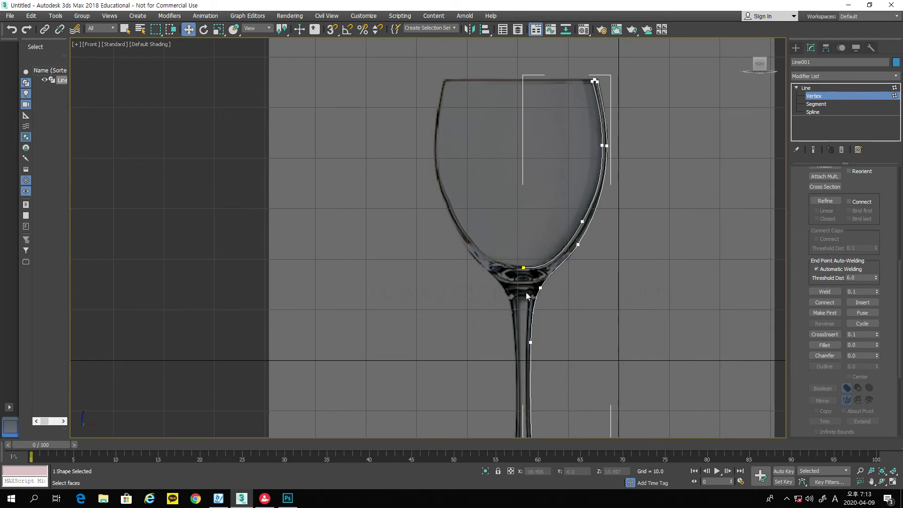
{"action": "left_click", "coordinate": [524, 268]}
{"action": "left_click_drag", "start_coordinate": [551, 273], "coordinate": [551, 269]}
{"action": "left_click", "coordinate": [655, 310]}
{"action": "middle_click_drag", "start_coordinate": [656, 309], "coordinate": [612, 254]}
{"action": "scroll", "coordinate": [661, 284], "scroll_direction": "down", "scroll_amount": 2}
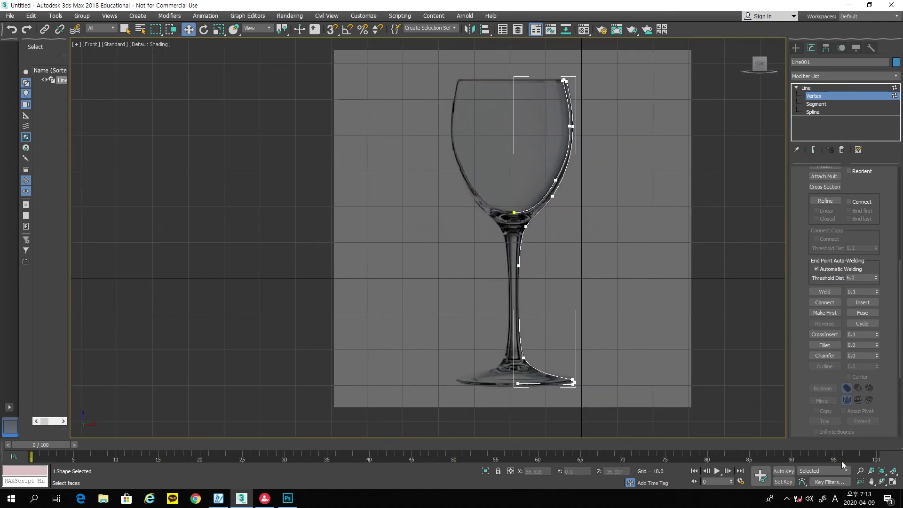
Step: Examine the profile spline against the reference plane from several angles in a maximized Perspective view
{"action": "left_click", "coordinate": [892, 482]}
{"action": "middle_click_drag", "start_coordinate": [758, 400], "coordinate": [721, 379]}
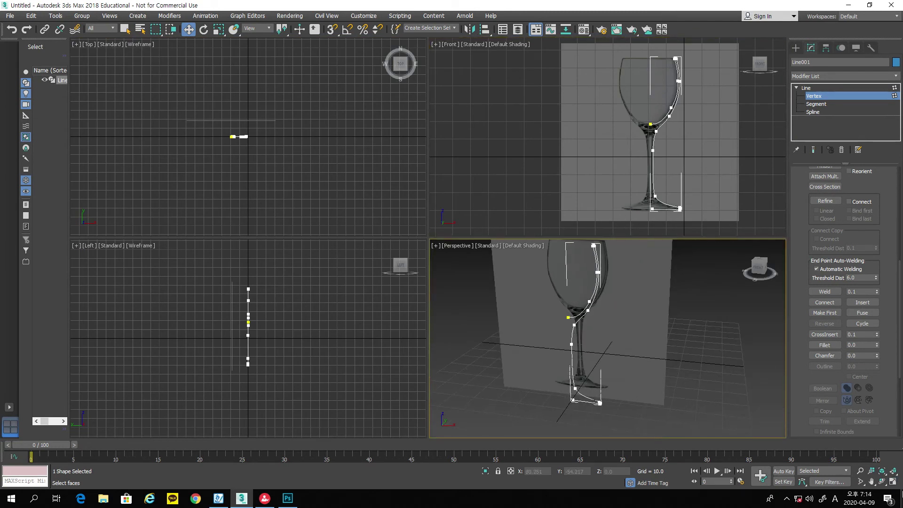
{"action": "left_click", "coordinate": [892, 482]}
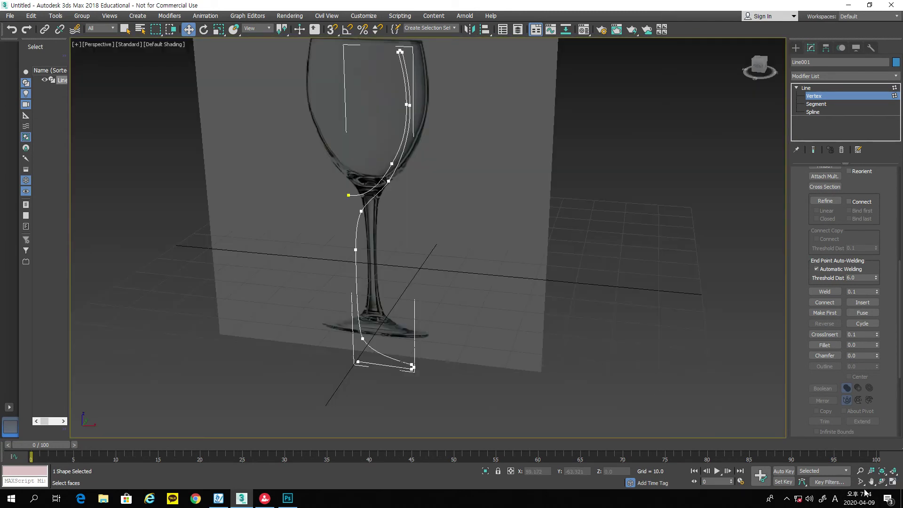
{"action": "left_click", "coordinate": [882, 482]}
{"action": "left_click_drag", "start_coordinate": [514, 347], "coordinate": [523, 301]}
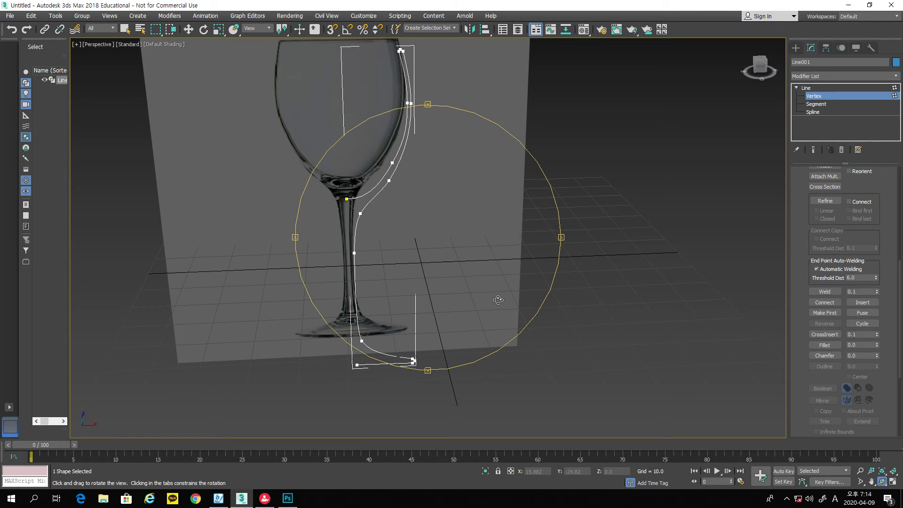
{"action": "middle_click_drag", "start_coordinate": [505, 285], "coordinate": [551, 323]}
{"action": "left_click_drag", "start_coordinate": [504, 280], "coordinate": [542, 266]}
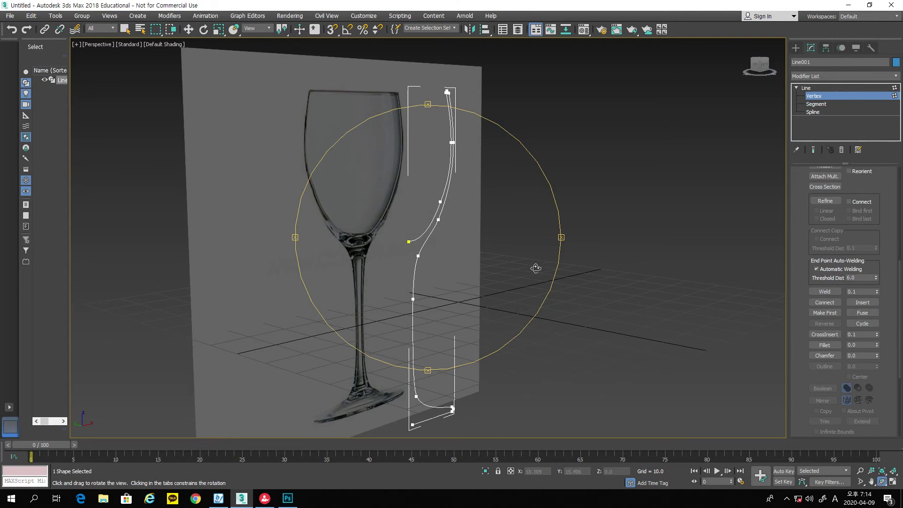
{"action": "left_click_drag", "start_coordinate": [560, 239], "coordinate": [572, 259]}
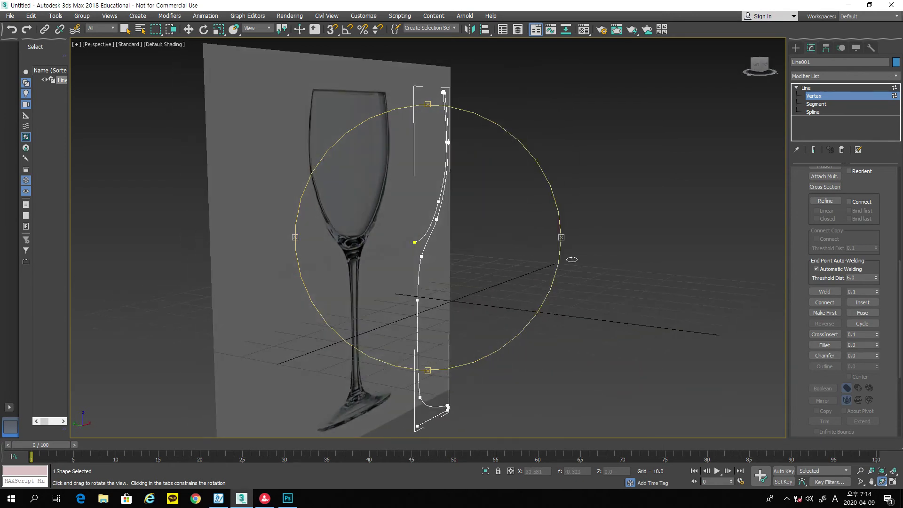
Step: Apply a Lathe modifier to the wine glass profile
{"action": "left_click", "coordinate": [817, 104]}
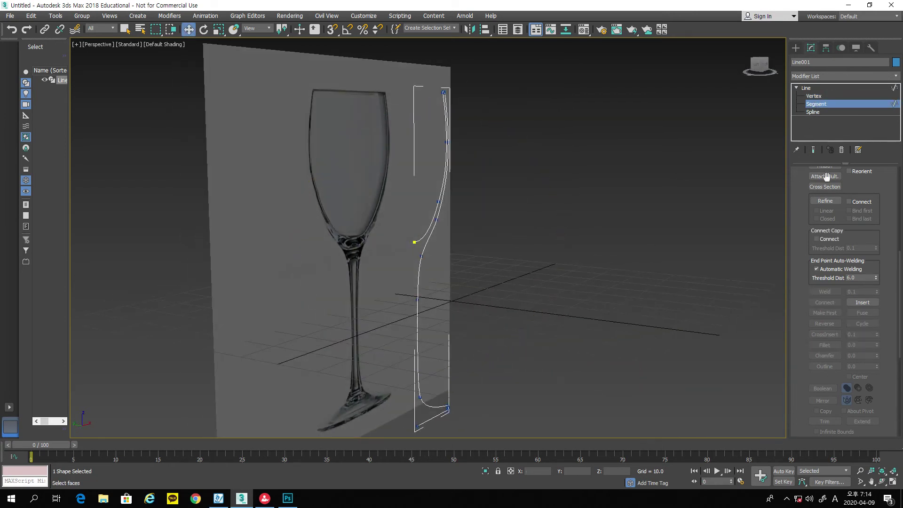
{"action": "left_click", "coordinate": [822, 98]}
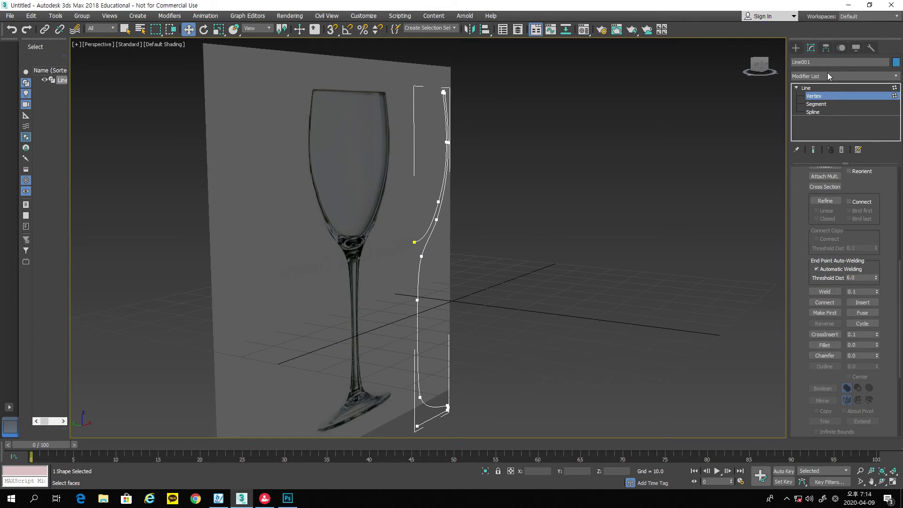
{"action": "left_click", "coordinate": [828, 74]}
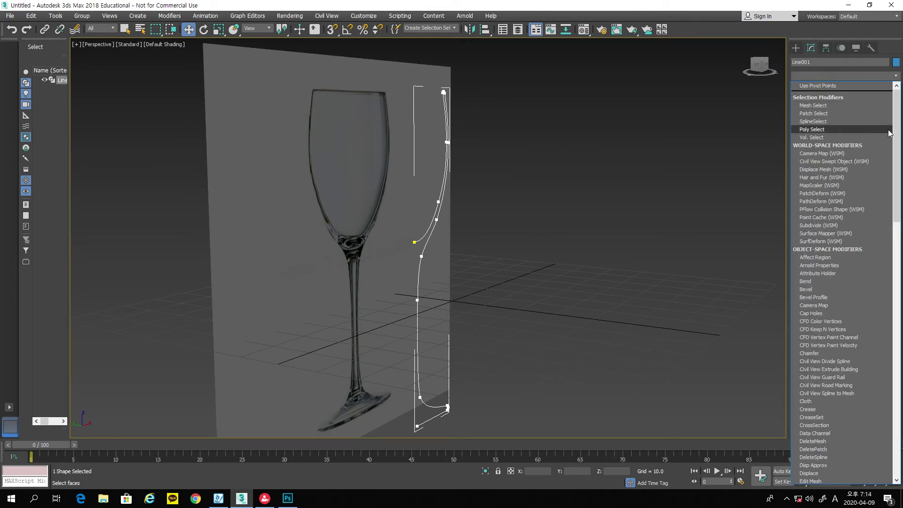
{"action": "left_click_drag", "start_coordinate": [897, 138], "coordinate": [900, 240]}
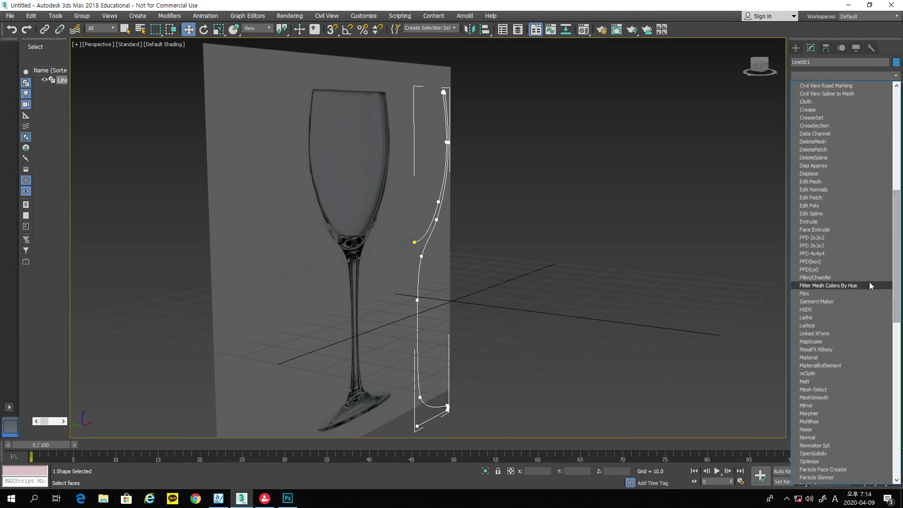
{"action": "left_click", "coordinate": [856, 315]}
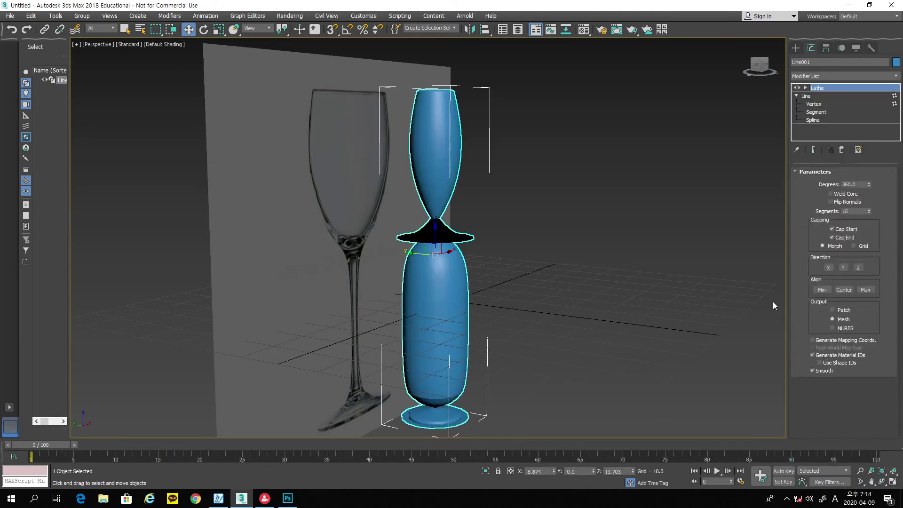
Step: Align the Lathe axis to the profile's minimum side to form the wine glass
{"action": "left_click", "coordinate": [882, 480]}
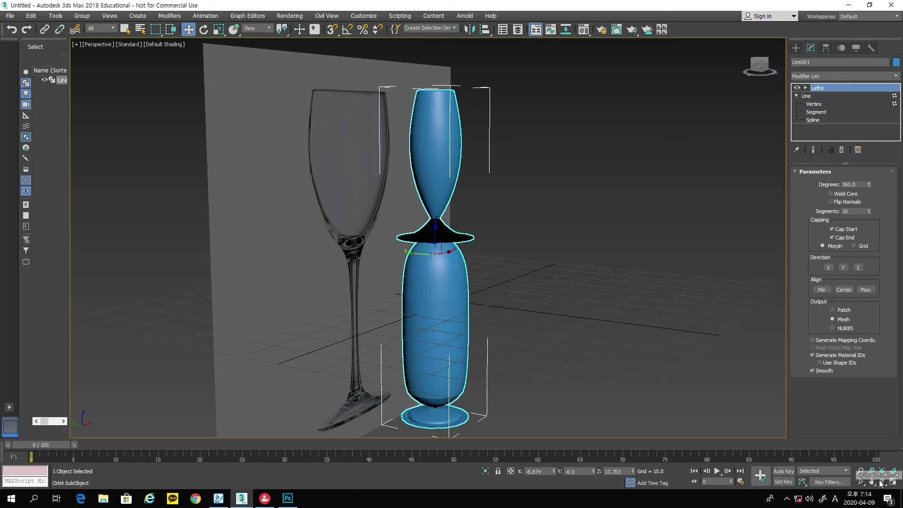
{"action": "left_click_drag", "start_coordinate": [545, 298], "coordinate": [516, 294]}
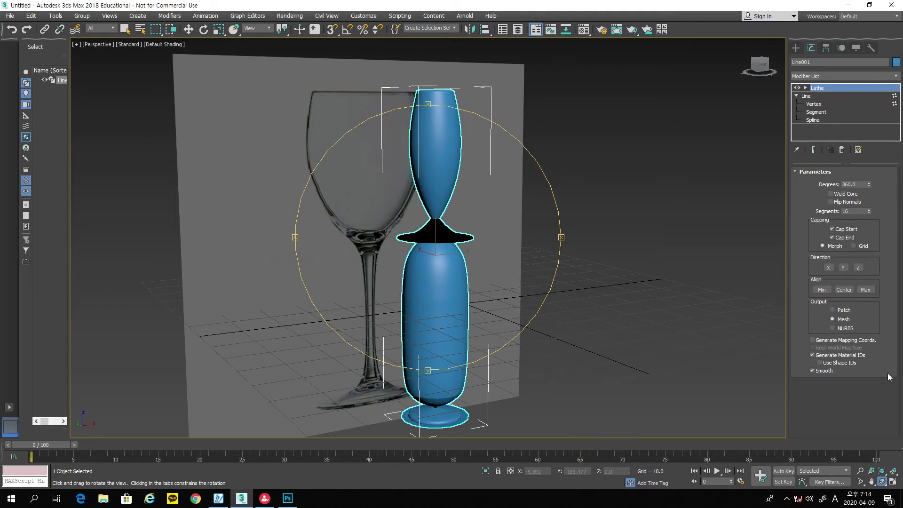
{"action": "left_click", "coordinate": [828, 290]}
Step: Enable Flip Normals and Weld Core on the Lathe, and check the foot's underside
{"action": "left_click_drag", "start_coordinate": [506, 237], "coordinate": [499, 259]}
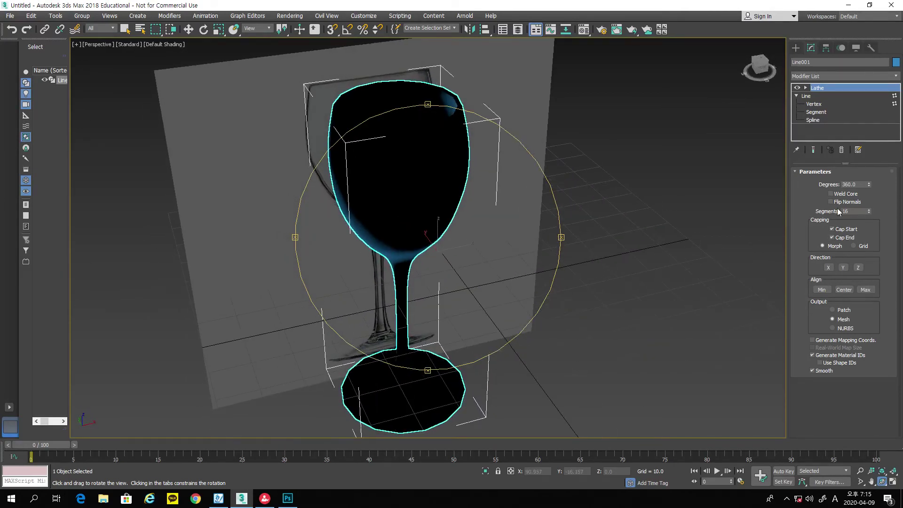
{"action": "left_click", "coordinate": [831, 202]}
{"action": "left_click_drag", "start_coordinate": [535, 252], "coordinate": [518, 290]}
{"action": "left_click", "coordinate": [830, 193]}
{"action": "left_click_drag", "start_coordinate": [456, 359], "coordinate": [489, 229]}
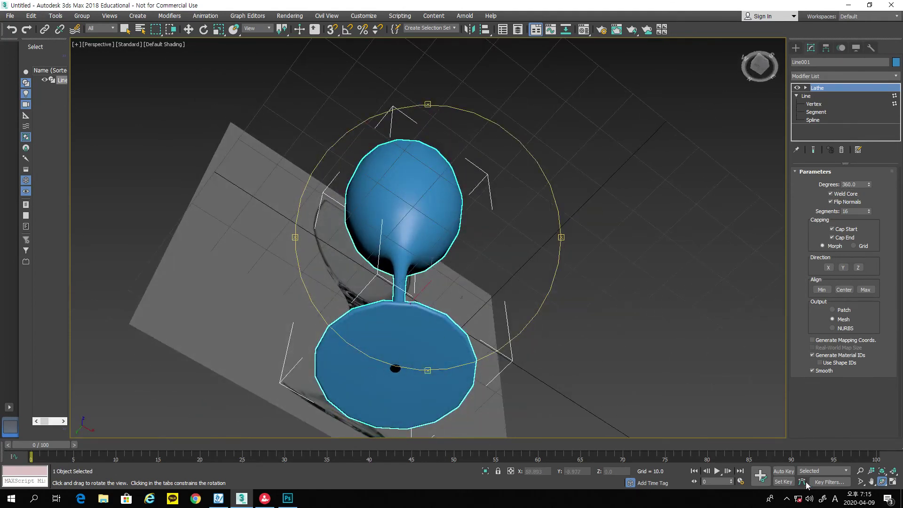
Step: Move the end vertex under the foot toward the center axis, to about X -18.23, and return to the Lathe result
{"action": "left_click", "coordinate": [892, 482]}
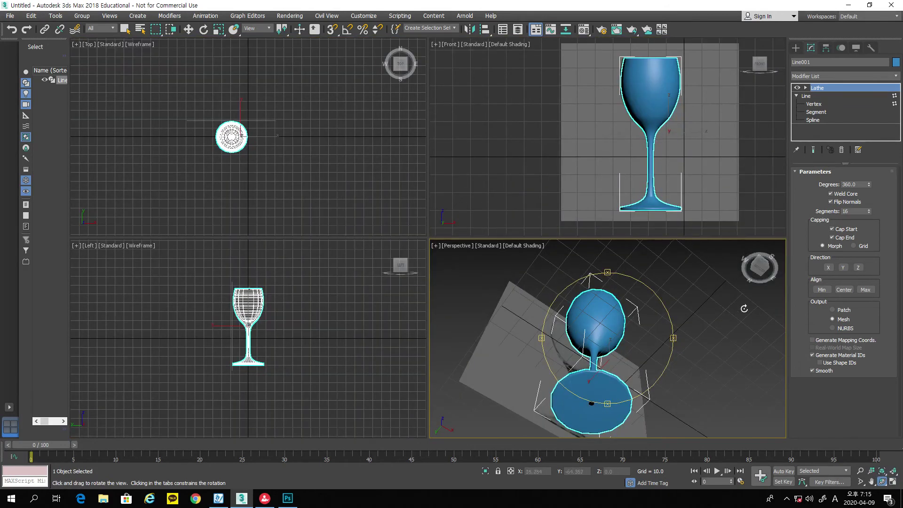
{"action": "scroll", "coordinate": [684, 207], "scroll_direction": "up", "scroll_amount": 4}
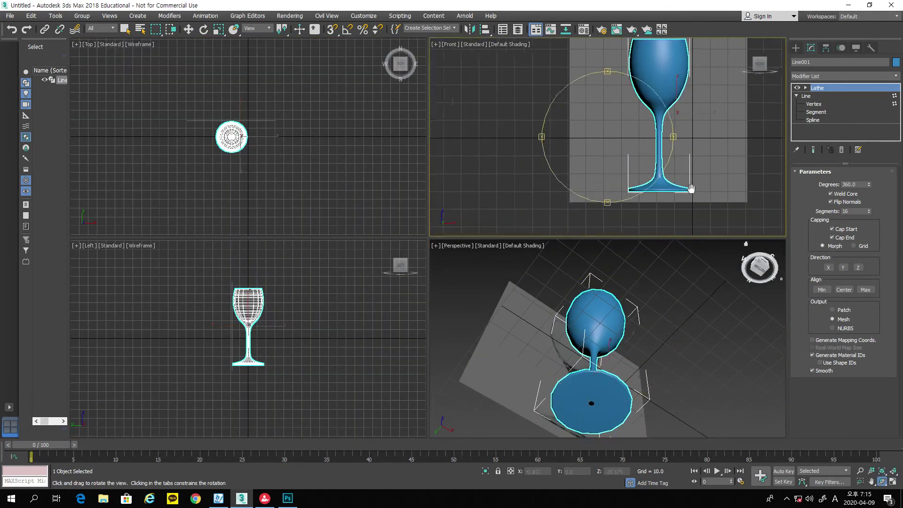
{"action": "scroll", "coordinate": [632, 163], "scroll_direction": "up", "scroll_amount": 3}
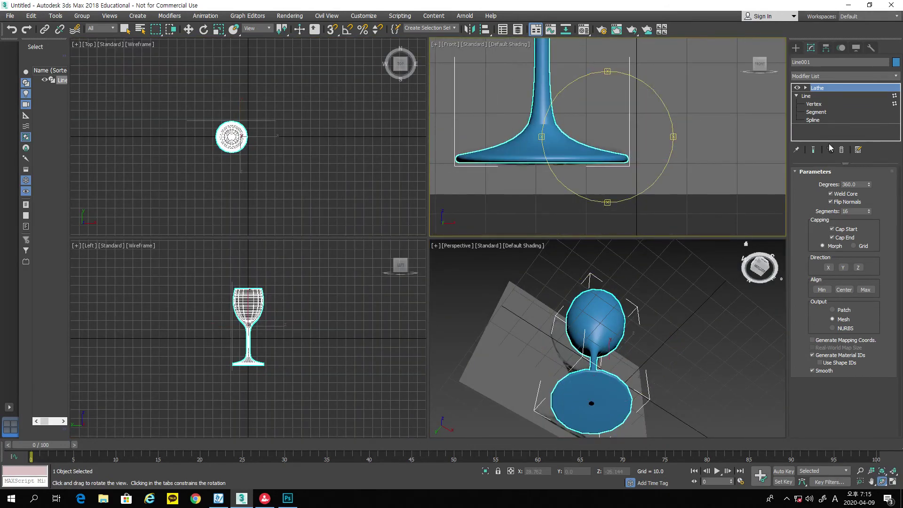
{"action": "left_click", "coordinate": [813, 103]}
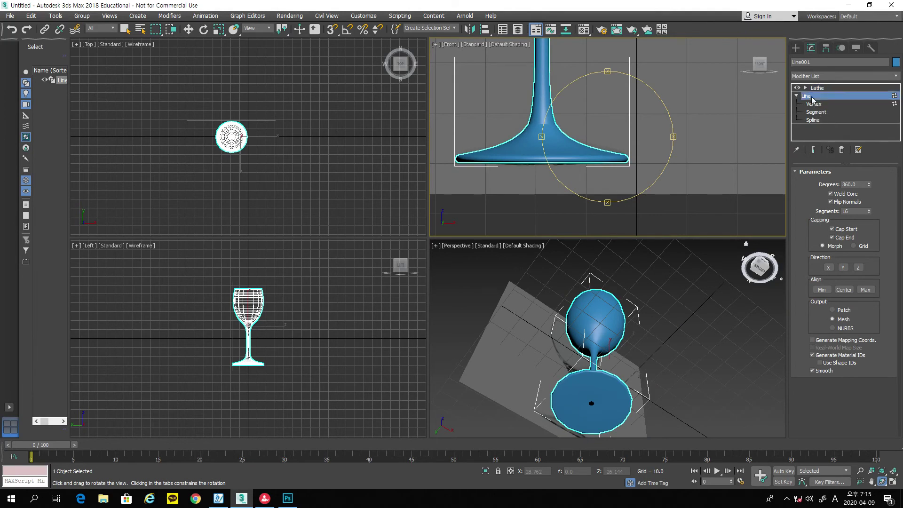
{"action": "left_click", "coordinate": [548, 160]}
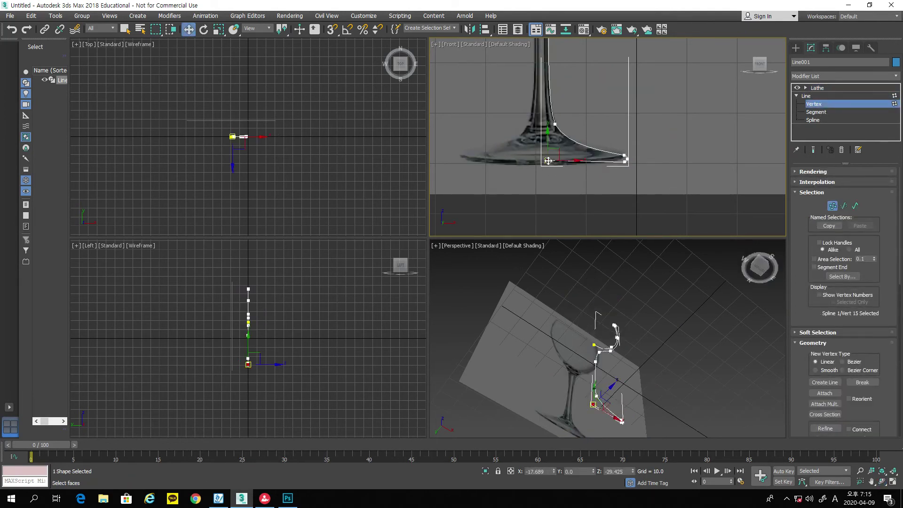
{"action": "left_click_drag", "start_coordinate": [571, 163], "coordinate": [568, 163]}
{"action": "left_click", "coordinate": [818, 89]}
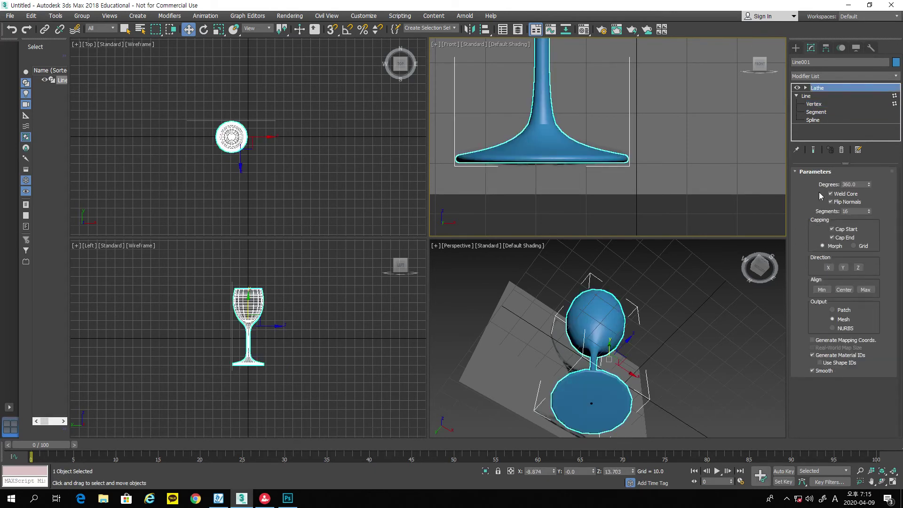
Step: Nudge the foot's bottom end vertex to about X -18.31 and turn off Weld Core on the Lathe
{"action": "left_click", "coordinate": [838, 103]}
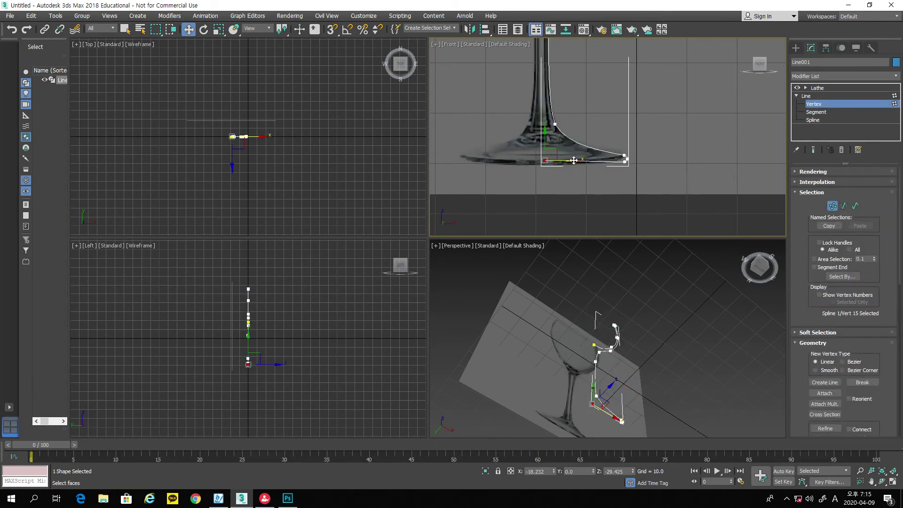
{"action": "left_click_drag", "start_coordinate": [574, 160], "coordinate": [575, 160]}
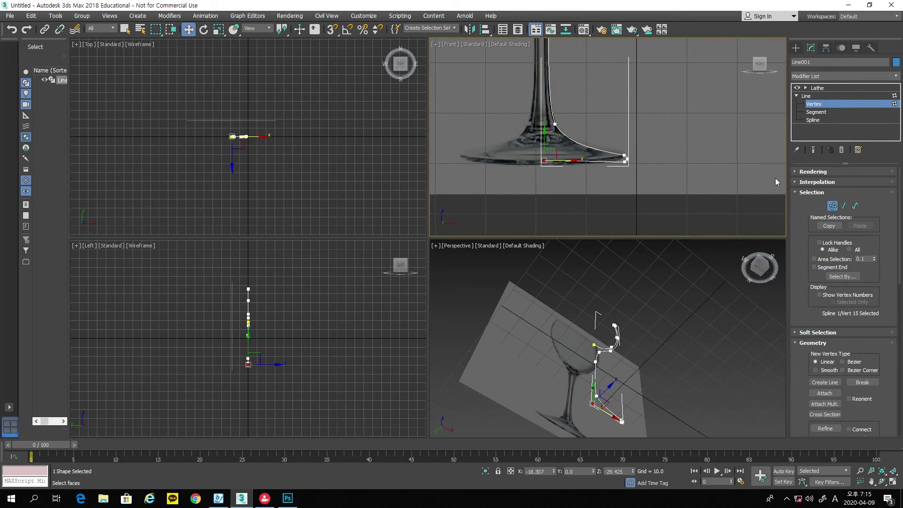
{"action": "left_click", "coordinate": [841, 88]}
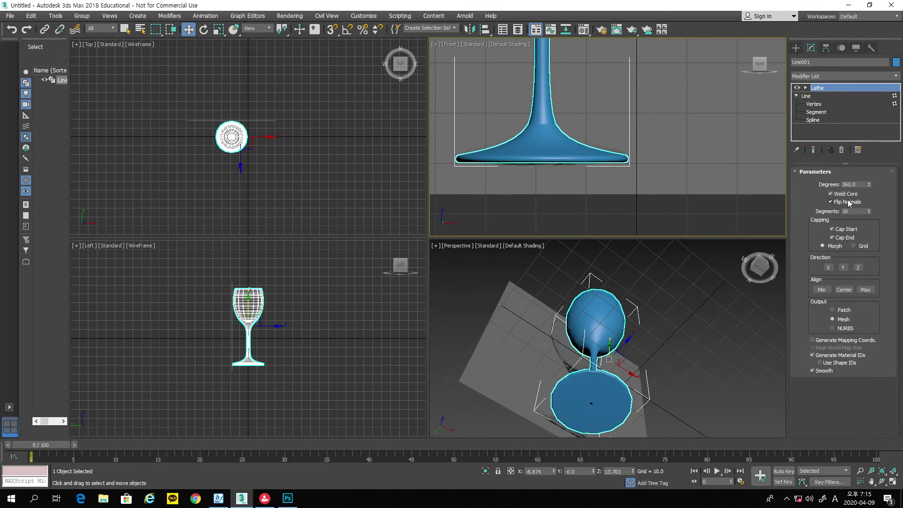
{"action": "scroll", "coordinate": [667, 349], "scroll_direction": "up", "scroll_amount": 10}
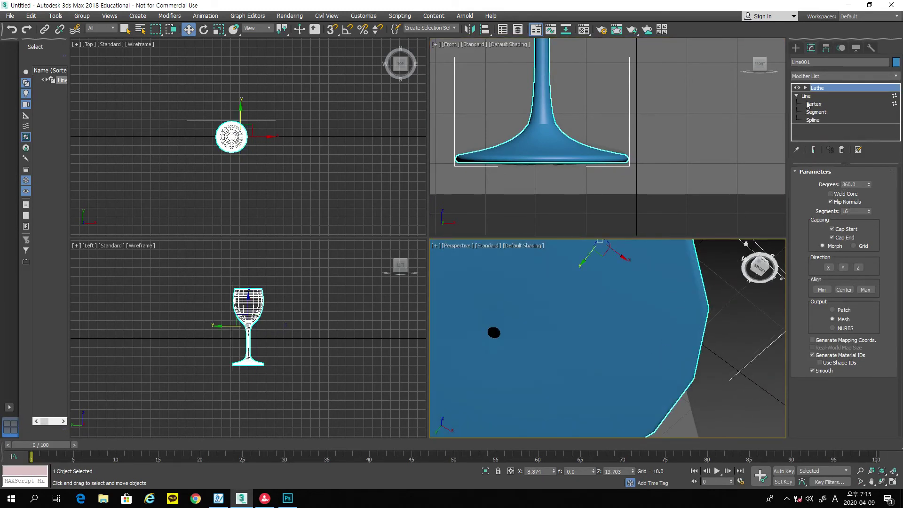
Step: Shift the Lathe axis slightly sideways in the Left view, to about Y -0.016, and toggle Flip Normals so the faces point outward
{"action": "left_click", "coordinate": [806, 88]}
{"action": "left_click", "coordinate": [822, 97]}
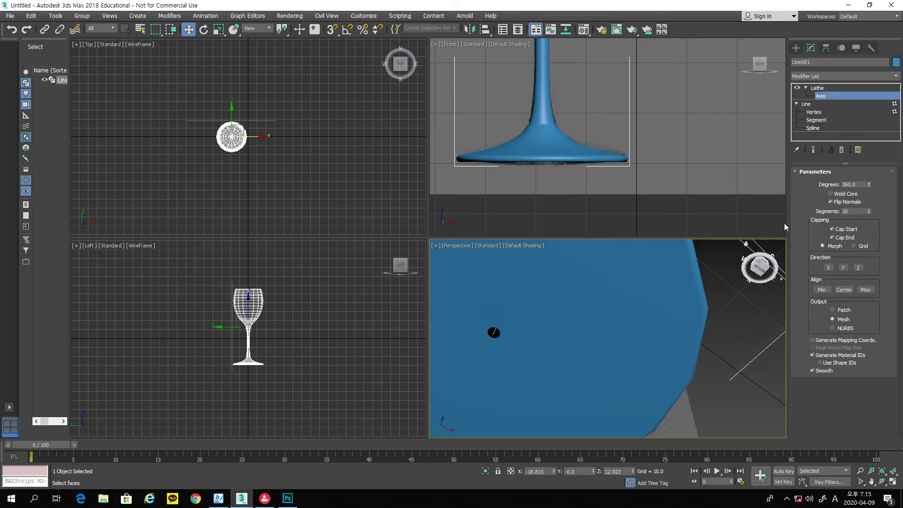
{"action": "middle_click_drag", "start_coordinate": [498, 377], "coordinate": [574, 385]}
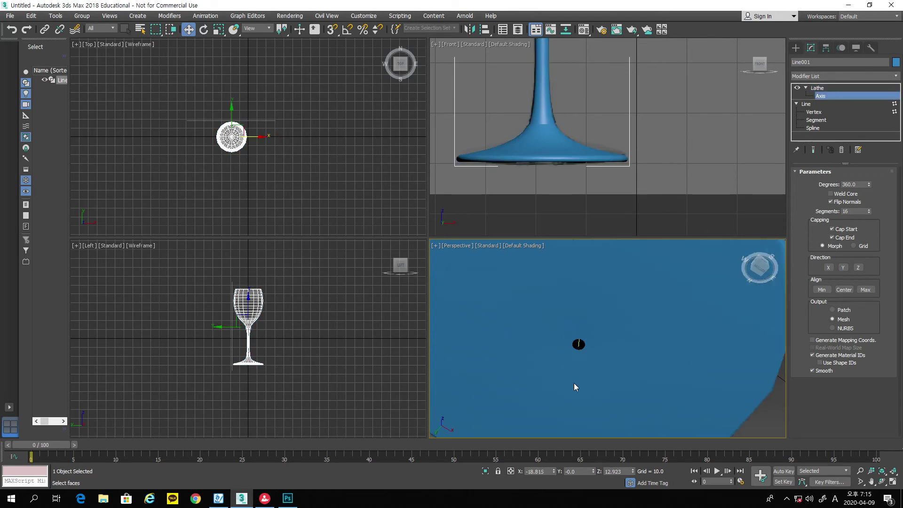
{"action": "scroll", "coordinate": [575, 385], "scroll_direction": "down", "scroll_amount": 4}
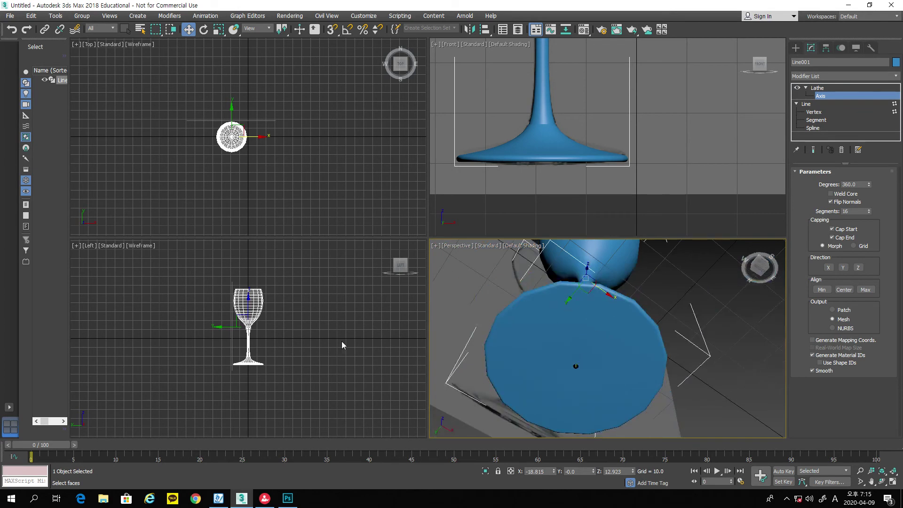
{"action": "scroll", "coordinate": [264, 350], "scroll_direction": "up", "scroll_amount": 4}
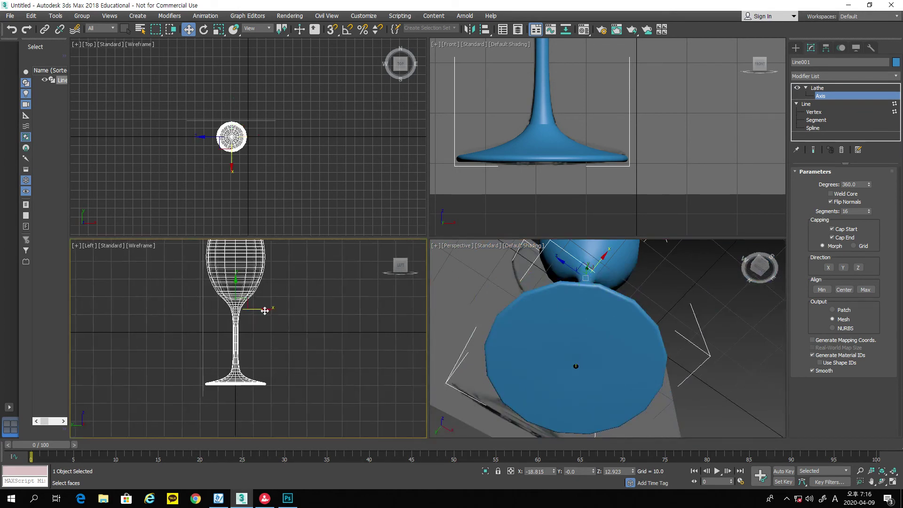
{"action": "left_click_drag", "start_coordinate": [265, 309], "coordinate": [265, 311]}
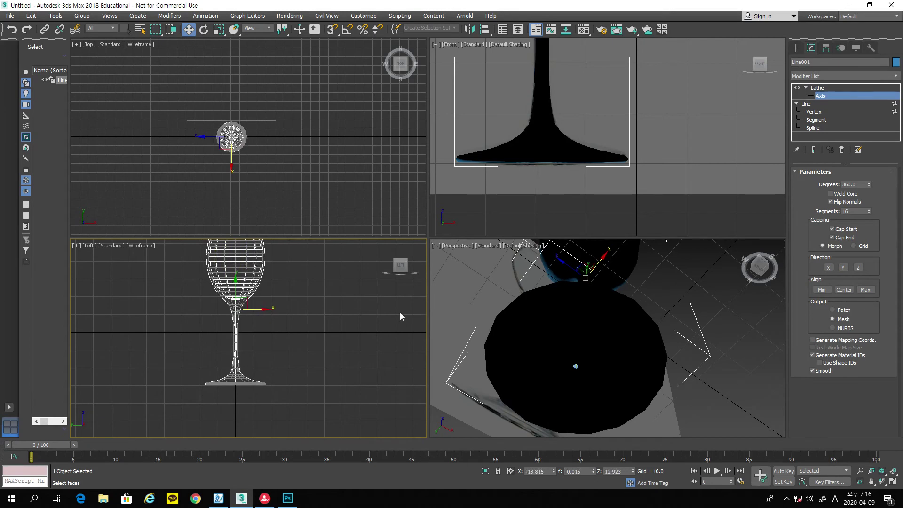
{"action": "left_click", "coordinate": [832, 201]}
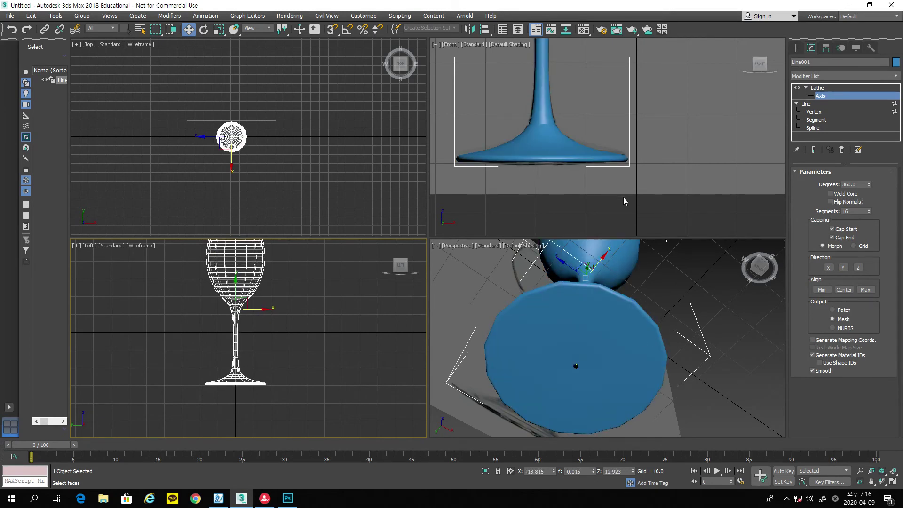
Step: Move the foot's bottom end vertex along X to about -18.8 and return to the Lathe result
{"action": "middle_click_drag", "start_coordinate": [643, 155], "coordinate": [679, 197]}
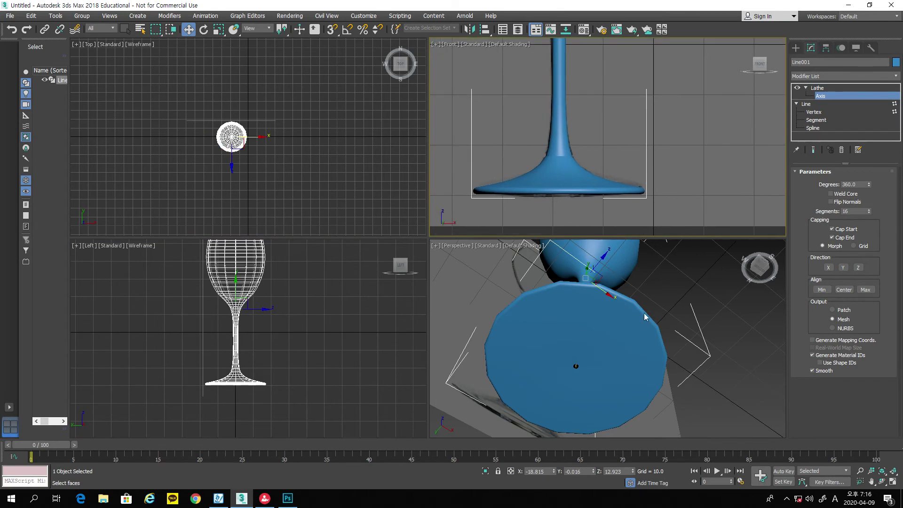
{"action": "scroll", "coordinate": [631, 117], "scroll_direction": "up", "scroll_amount": 3}
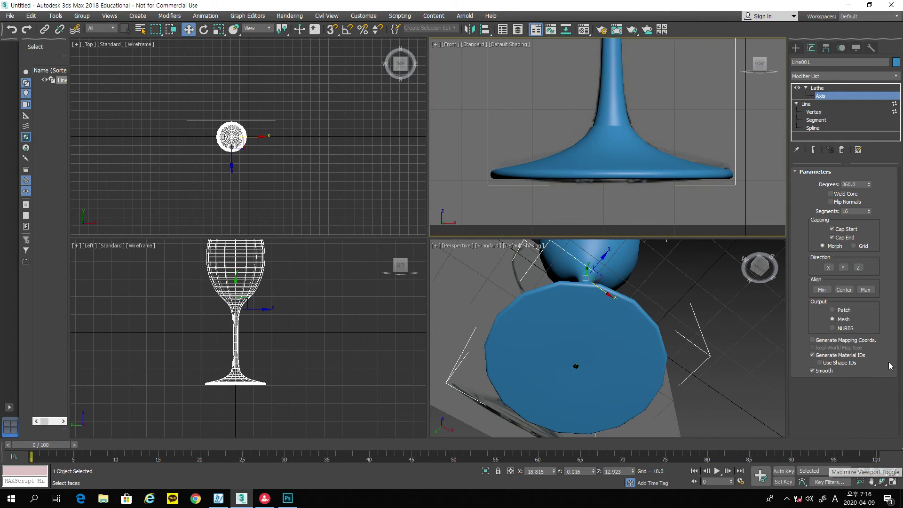
{"action": "left_click", "coordinate": [815, 112]}
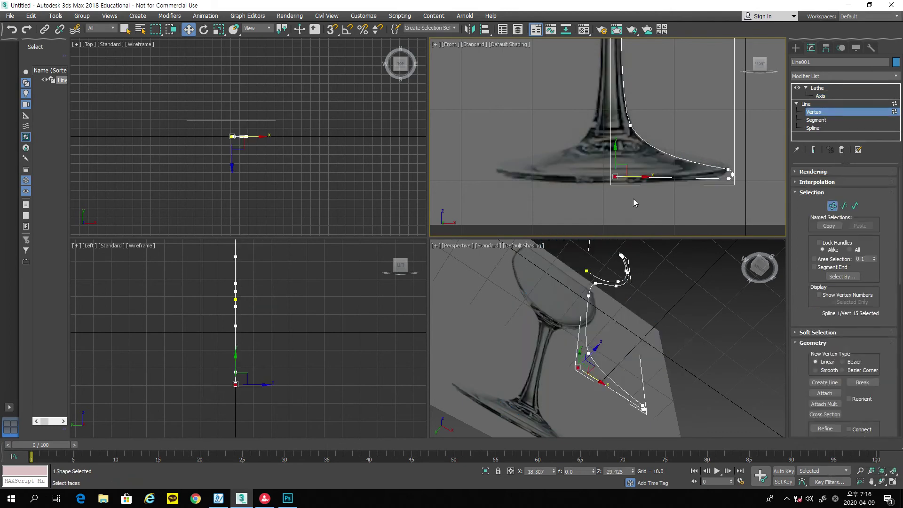
{"action": "scroll", "coordinate": [633, 195], "scroll_direction": "up", "scroll_amount": 2}
{"action": "left_click_drag", "start_coordinate": [629, 159], "coordinate": [621, 161]}
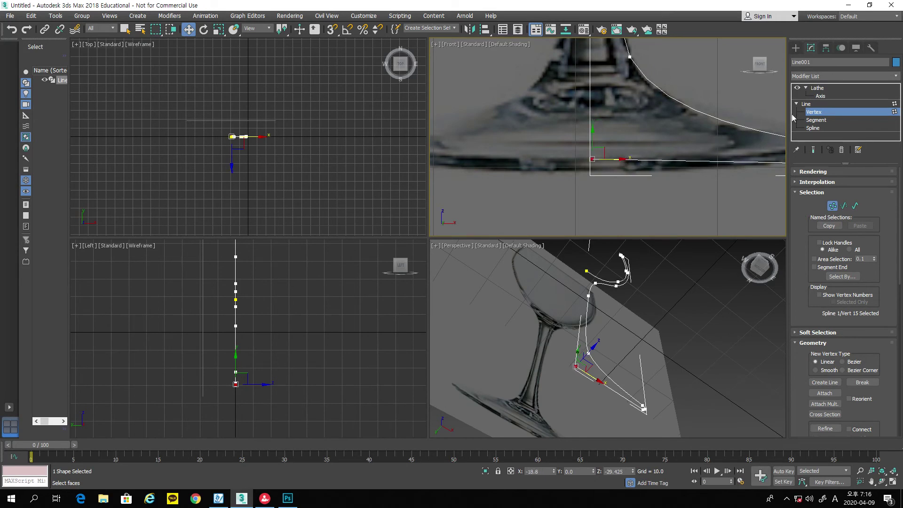
{"action": "left_click", "coordinate": [824, 89]}
{"action": "middle_click_drag", "start_coordinate": [655, 312], "coordinate": [665, 355]}
{"action": "scroll", "coordinate": [665, 355], "scroll_direction": "down", "scroll_amount": 3}
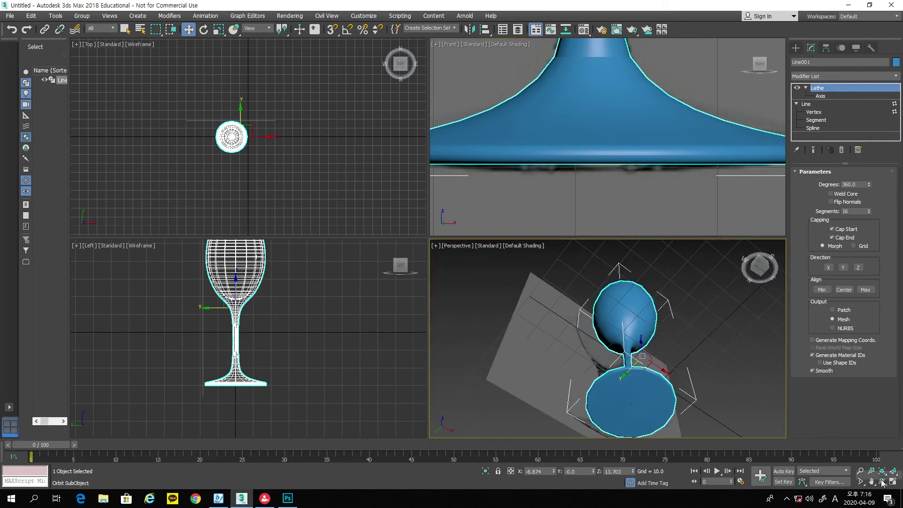
Step: Deselect the glass and examine its whole shape from the side and above in an enlarged perspective view
{"action": "left_click", "coordinate": [651, 347]}
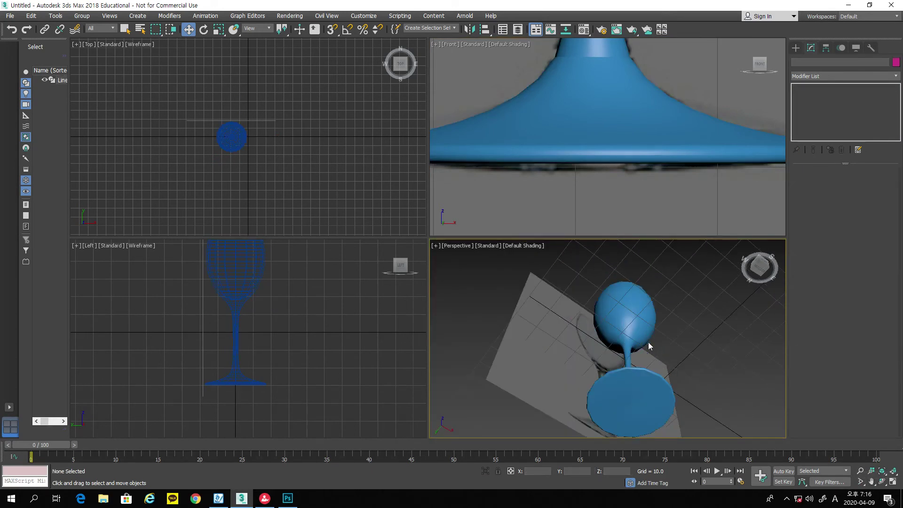
{"action": "left_click", "coordinate": [882, 481]}
{"action": "left_click_drag", "start_coordinate": [649, 316], "coordinate": [631, 349]}
{"action": "middle_click_drag", "start_coordinate": [661, 382], "coordinate": [645, 345]}
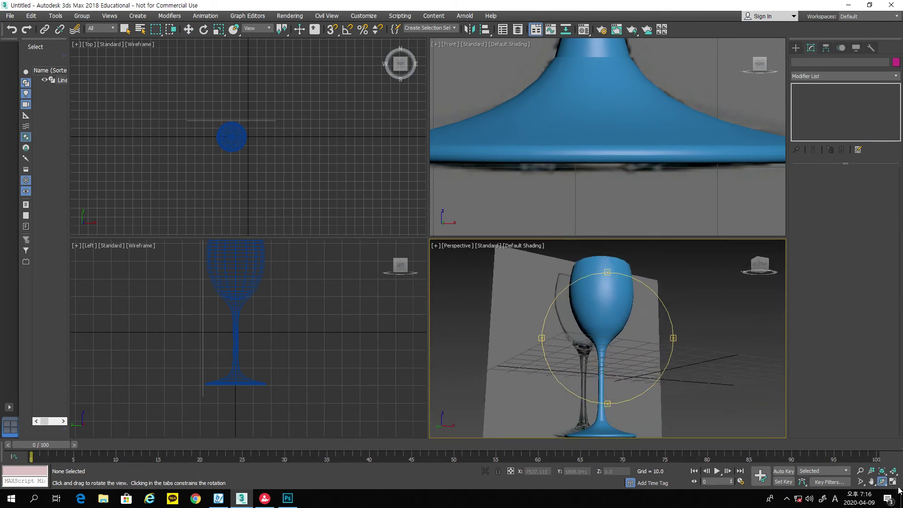
{"action": "middle_click_drag", "start_coordinate": [699, 349], "coordinate": [699, 333]}
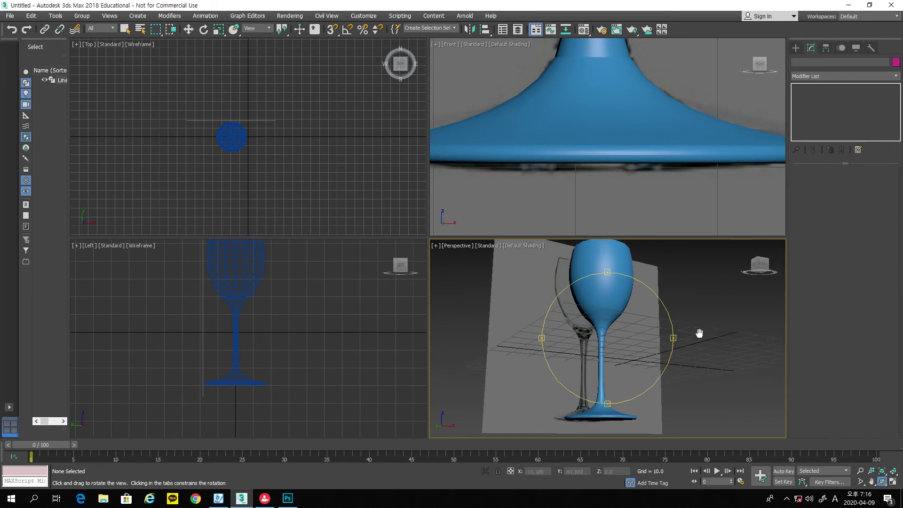
{"action": "left_click", "coordinate": [892, 481]}
{"action": "left_click_drag", "start_coordinate": [475, 241], "coordinate": [455, 288]}
{"action": "key", "text": "w"}
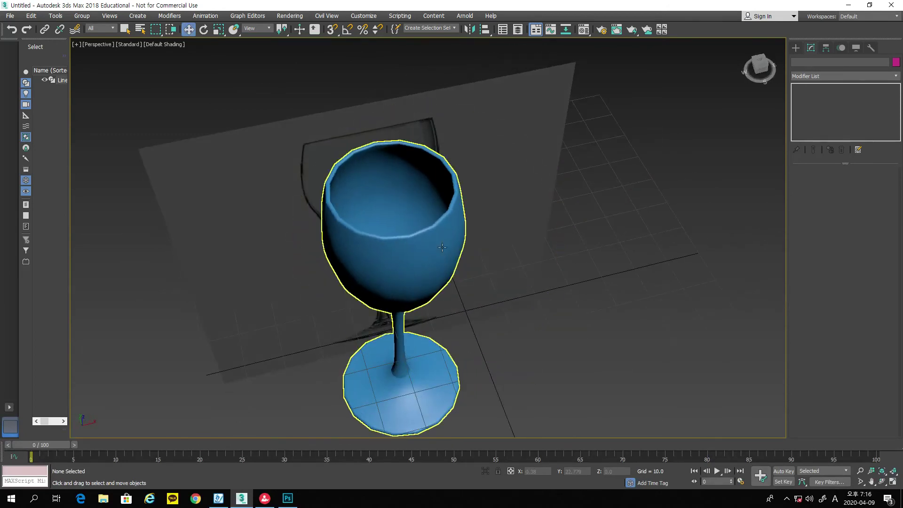
Step: Select the wine glass, set its Lathe segments to 48 and check the roundness of the bowl
{"action": "left_click", "coordinate": [441, 244]}
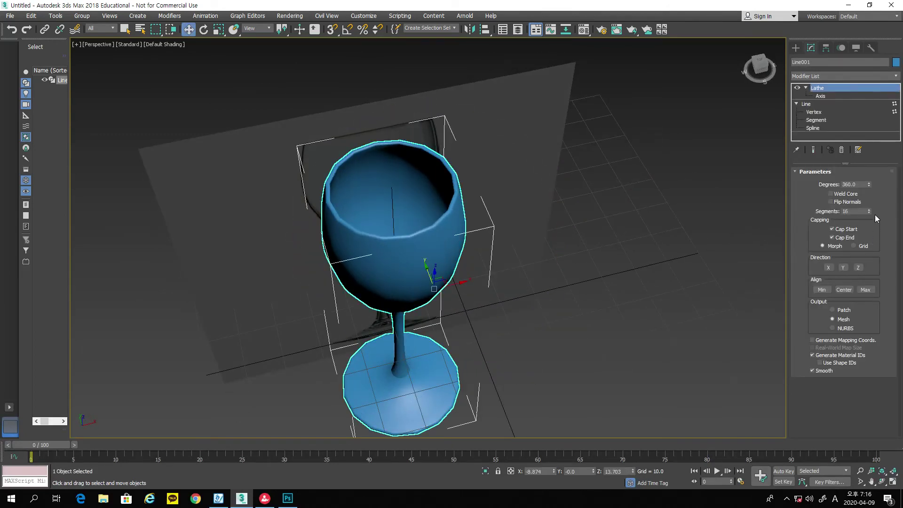
{"action": "mouse_move", "coordinate": [869, 212]}
{"action": "left_mouse_down"}
{"action": "mouse_move", "coordinate": [869, 188]}
{"action": "mouse_move", "coordinate": [870, 199]}
{"action": "left_mouse_up"}
{"action": "middle_click_drag", "start_coordinate": [610, 271], "coordinate": [644, 240]}
{"action": "left_click", "coordinate": [882, 482]}
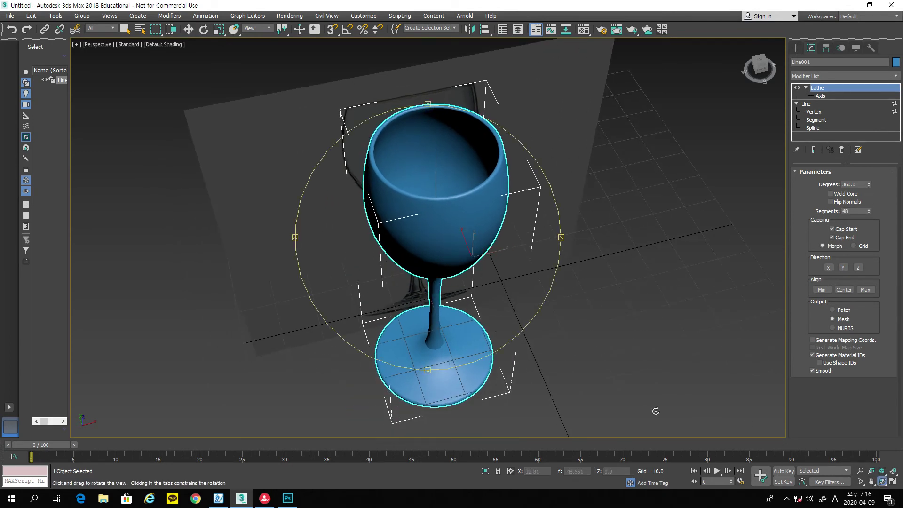
{"action": "left_click_drag", "start_coordinate": [508, 339], "coordinate": [442, 283]}
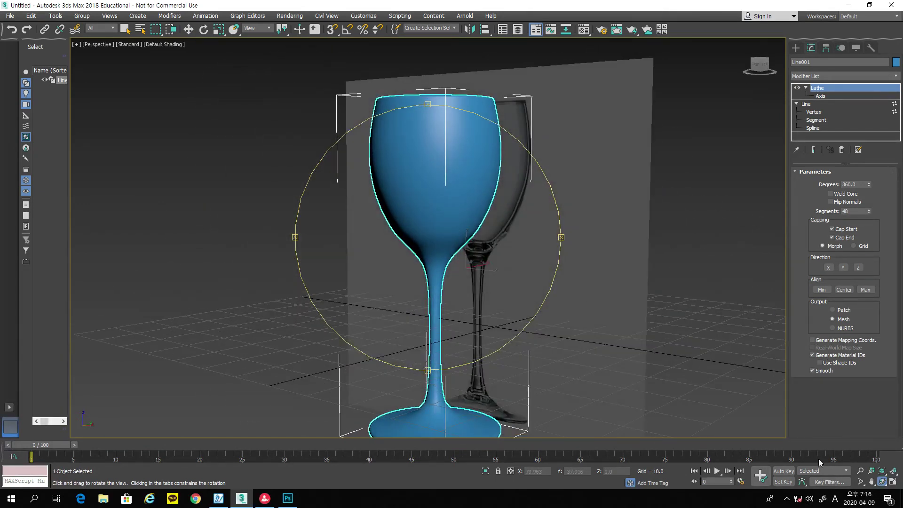
{"action": "left_click", "coordinate": [892, 482]}
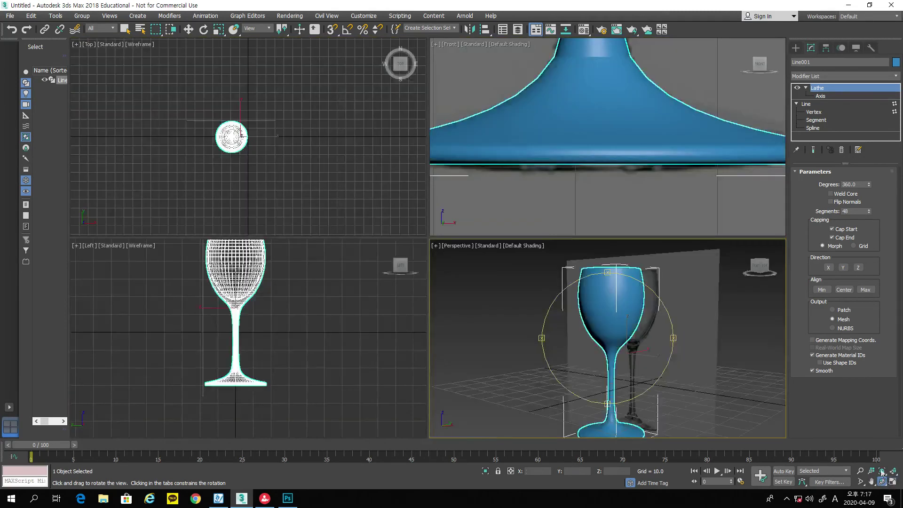
{"action": "left_click", "coordinate": [680, 185]}
{"action": "middle_click_drag", "start_coordinate": [679, 152], "coordinate": [632, 296]}
{"action": "middle_click_drag", "start_coordinate": [670, 137], "coordinate": [670, 212]}
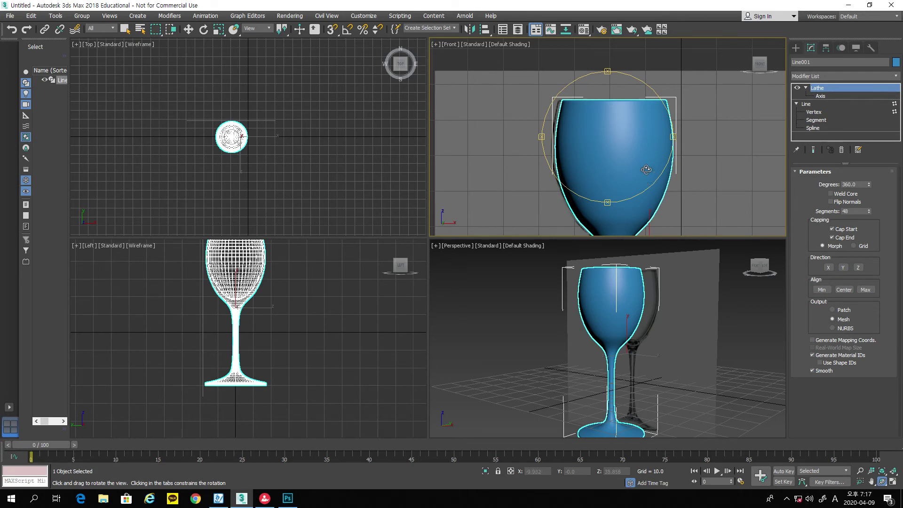
Step: Browse to the 수업자료 folder on the desktop and view the mug photo daallplus_5616
{"action": "left_click", "coordinate": [102, 502]}
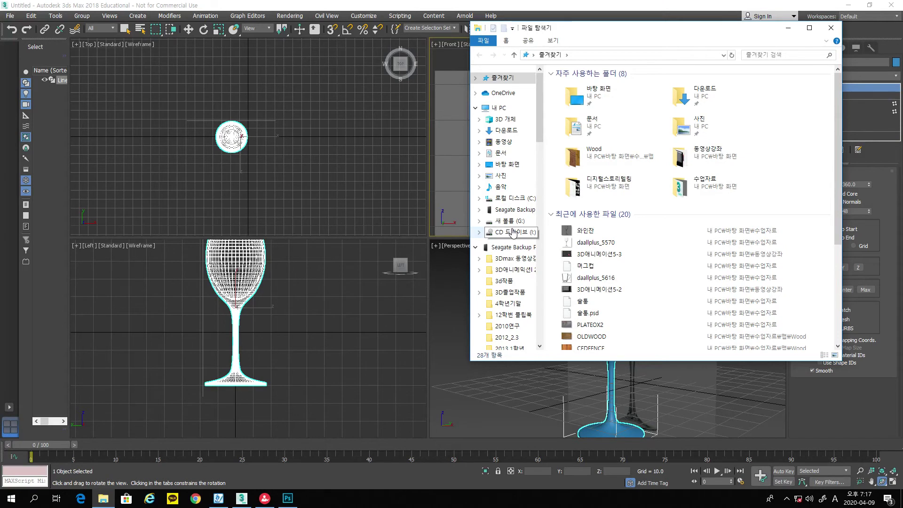
{"action": "left_click", "coordinate": [508, 164]}
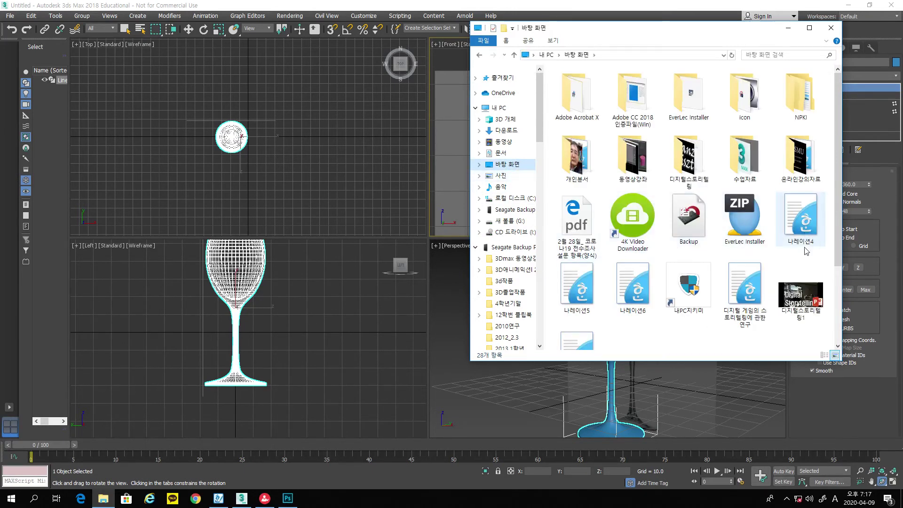
{"action": "double_click", "coordinate": [745, 172]}
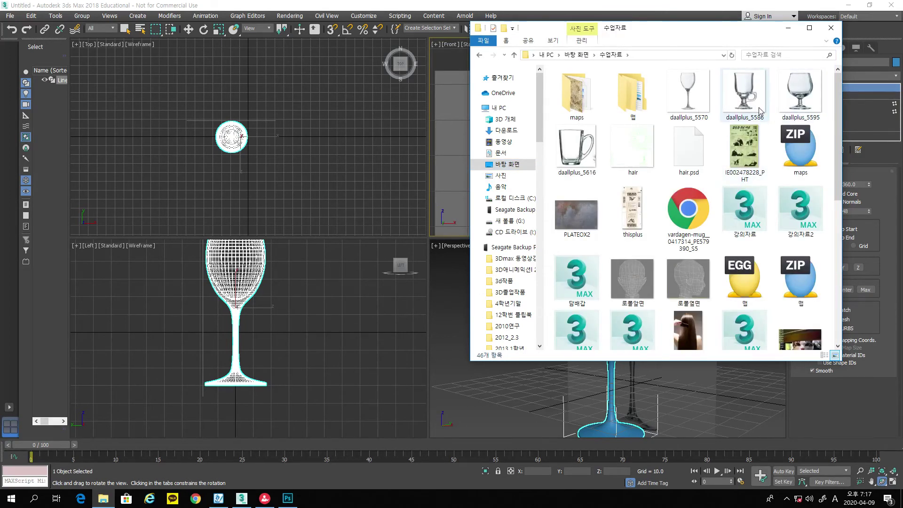
{"action": "left_click", "coordinate": [598, 169]}
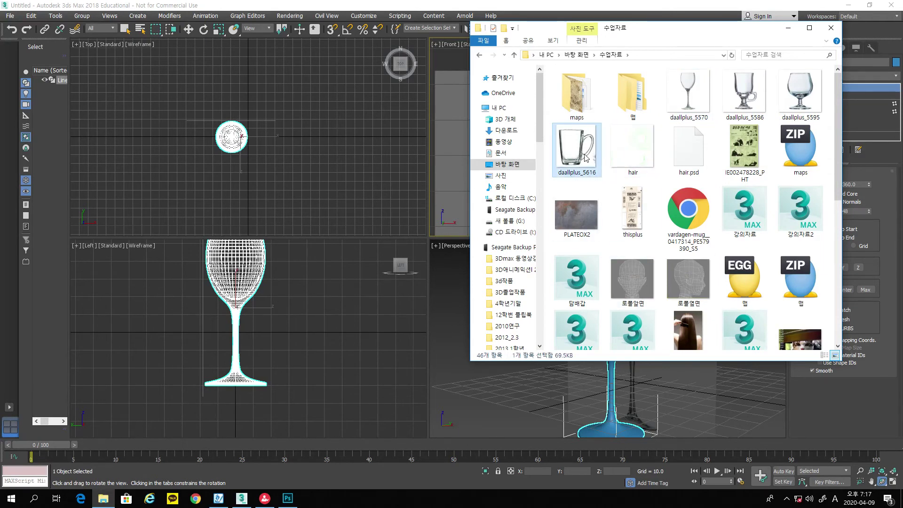
{"action": "double_click", "coordinate": [586, 157]}
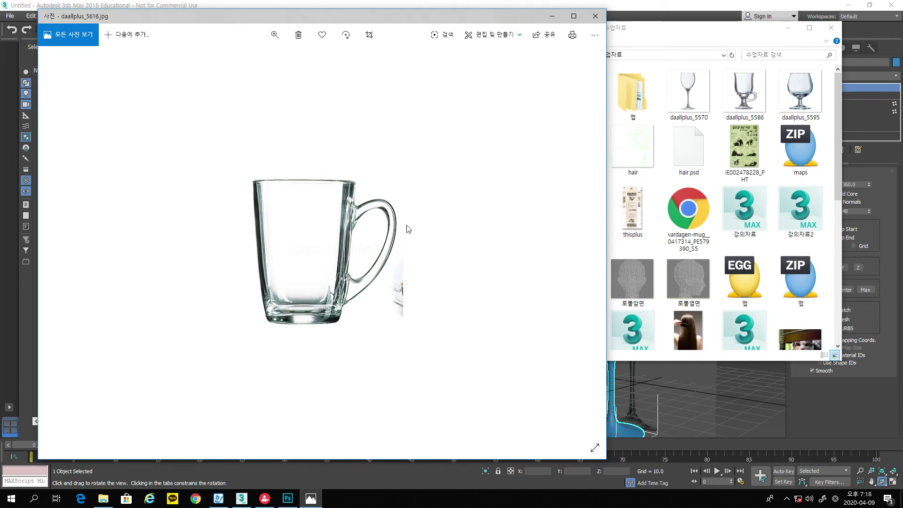
{"action": "left_click", "coordinate": [595, 17]}
Step: Switch to Photoshop and close the wine glass image daallplus_5570.jpg
{"action": "left_click", "coordinate": [287, 498]}
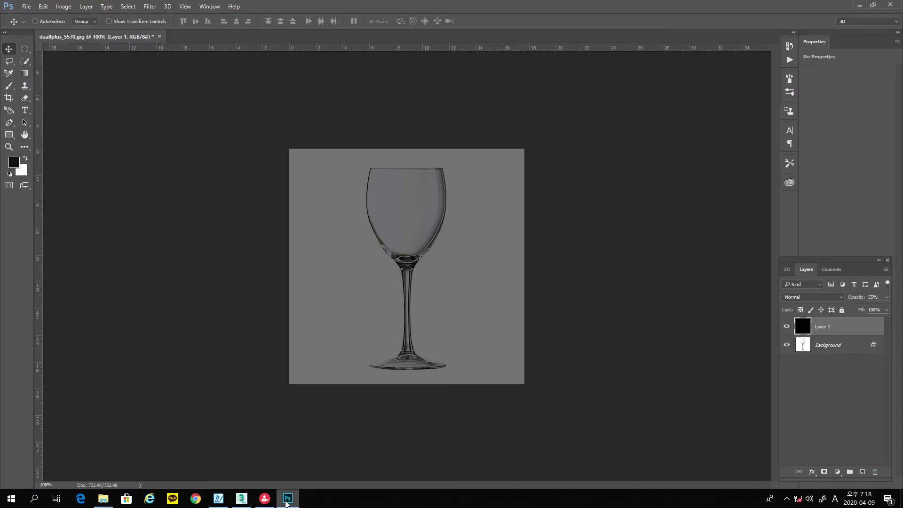
{"action": "left_click", "coordinate": [158, 36]}
{"action": "left_click", "coordinate": [426, 188]}
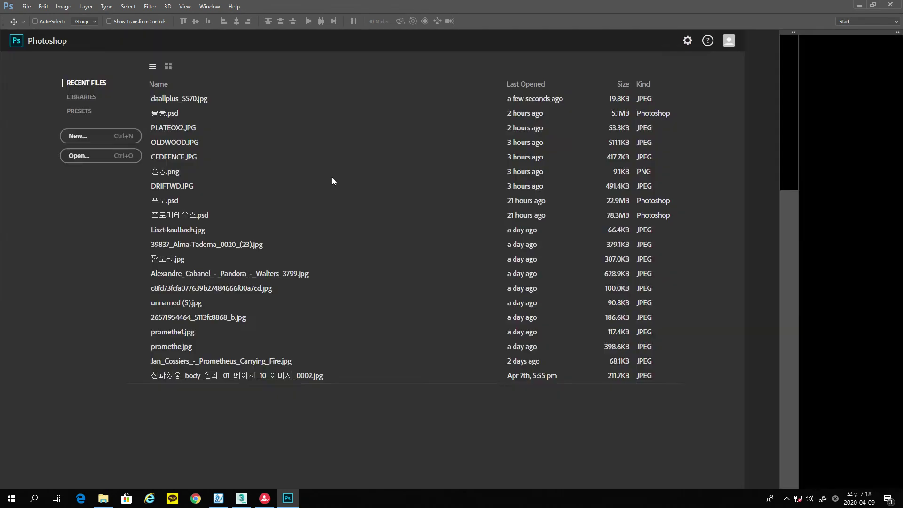
Step: Open the mug photo daallplus_5616 from the 수업자료 folder
{"action": "left_click", "coordinate": [27, 7]}
{"action": "left_click", "coordinate": [33, 25]}
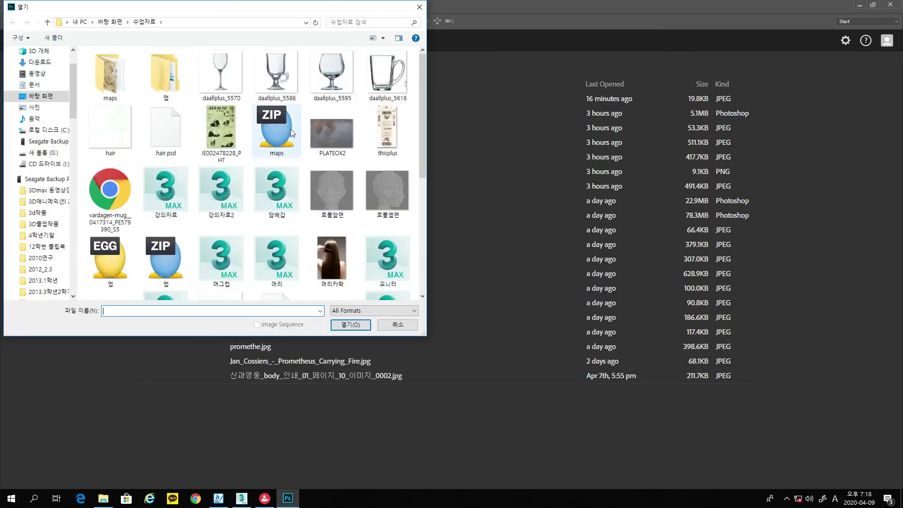
{"action": "left_click", "coordinate": [387, 75]}
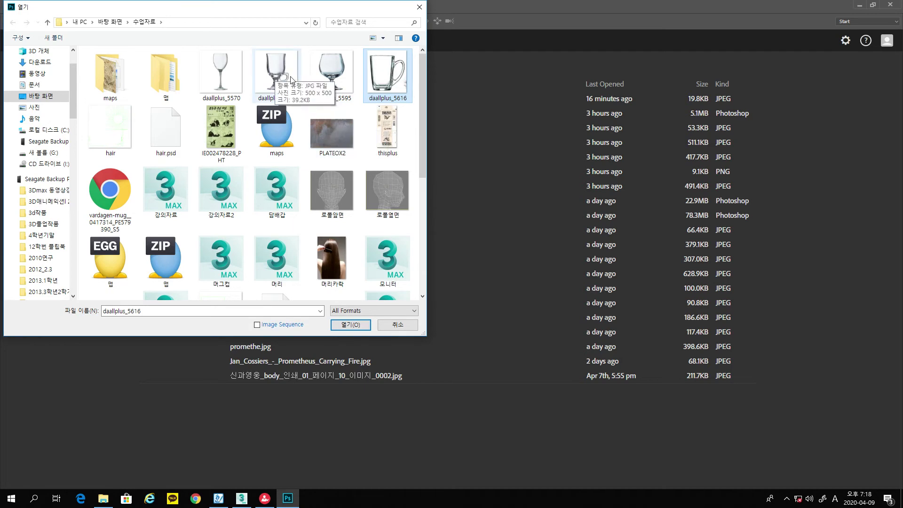
{"action": "left_click", "coordinate": [354, 326]}
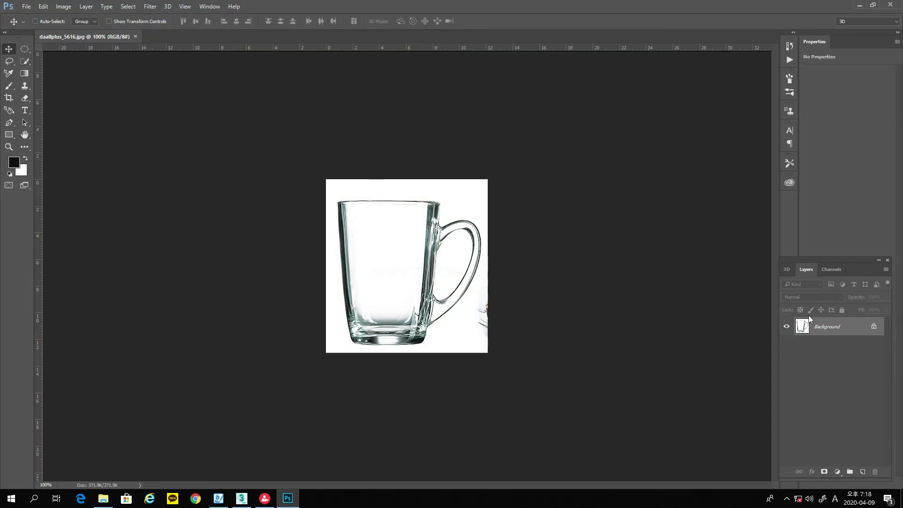
Step: Darken the mug photo with a new layer filled with black and set to 64% opacity
{"action": "left_click", "coordinate": [863, 473]}
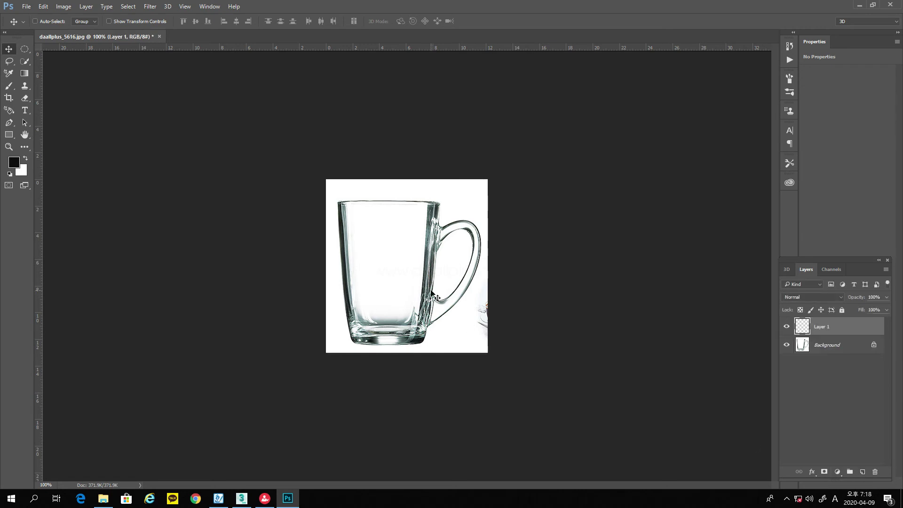
{"action": "left_click", "coordinate": [43, 6]}
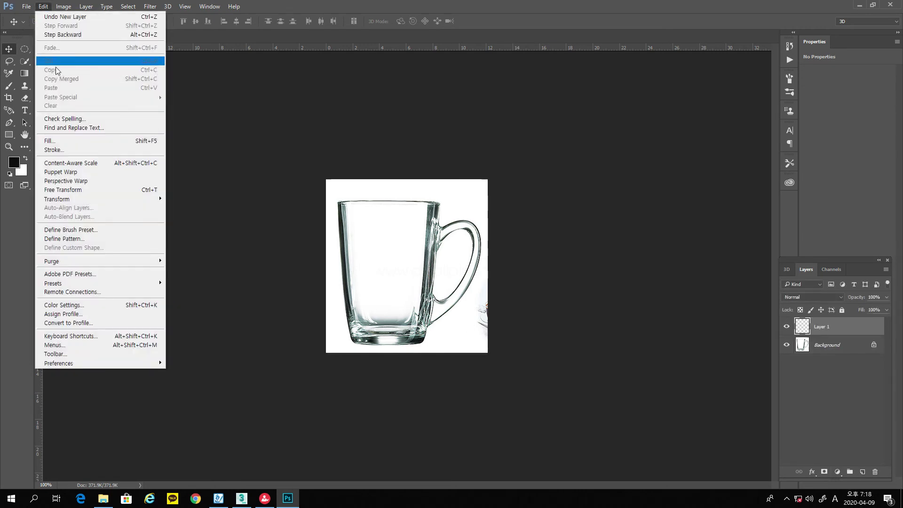
{"action": "left_click", "coordinate": [61, 142]}
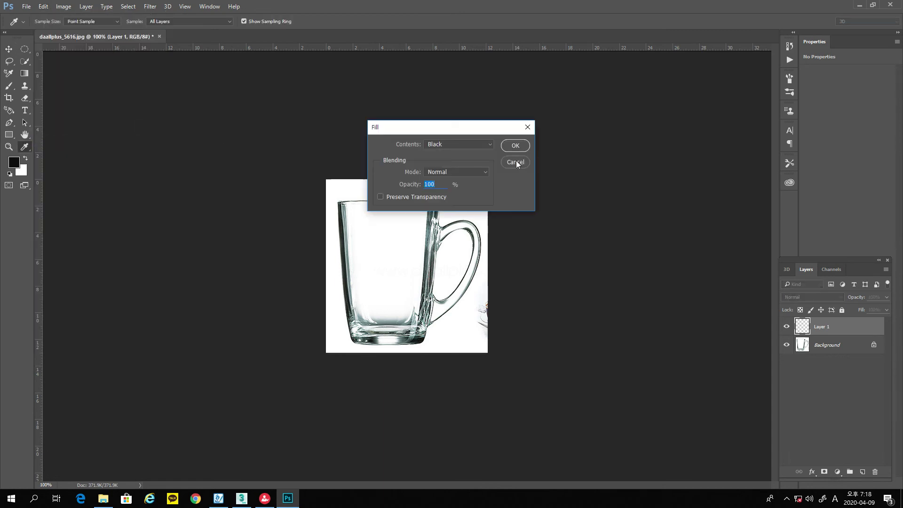
{"action": "left_click", "coordinate": [522, 148]}
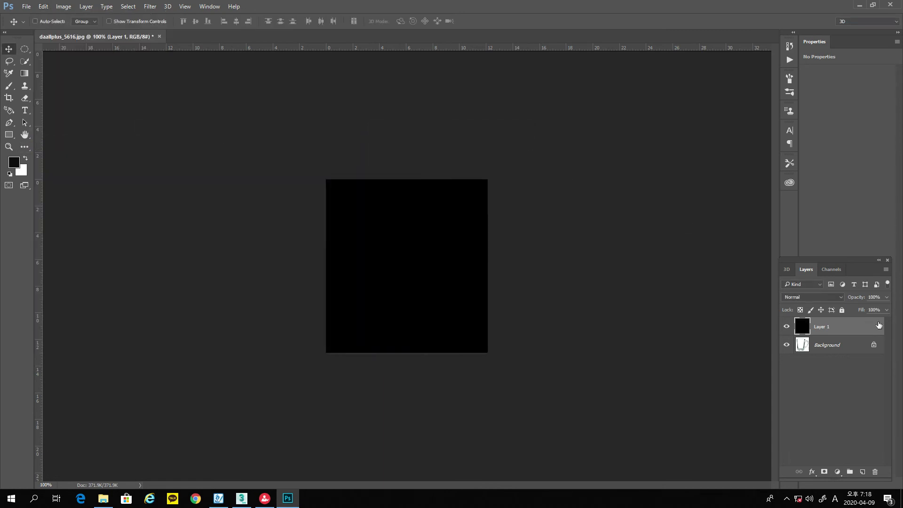
{"action": "left_click", "coordinate": [887, 297]}
{"action": "left_click_drag", "start_coordinate": [885, 310], "coordinate": [870, 311]}
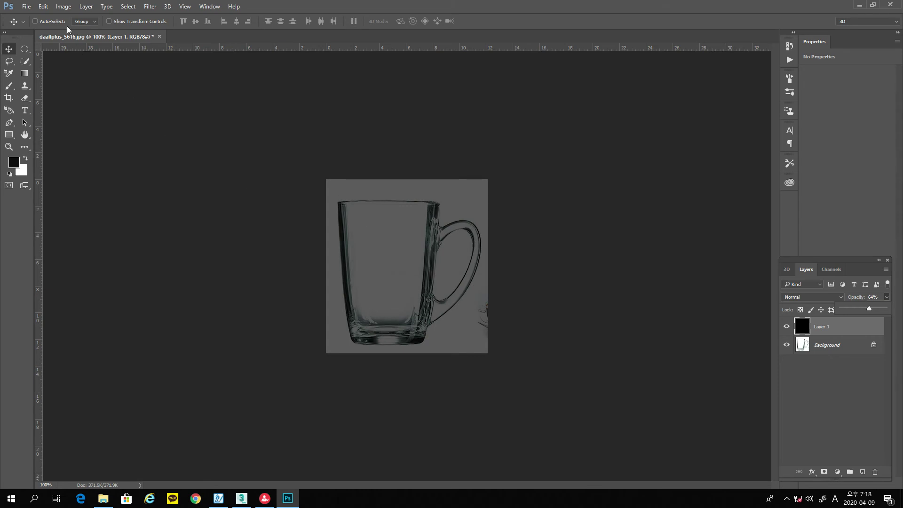
Step: Save the darkened mug image as a JPEG named 머그컵 in the 수업자료 folder, at quality 12 (Maximum), Baseline Standard
{"action": "left_click", "coordinate": [26, 7]}
{"action": "left_click", "coordinate": [26, 7]}
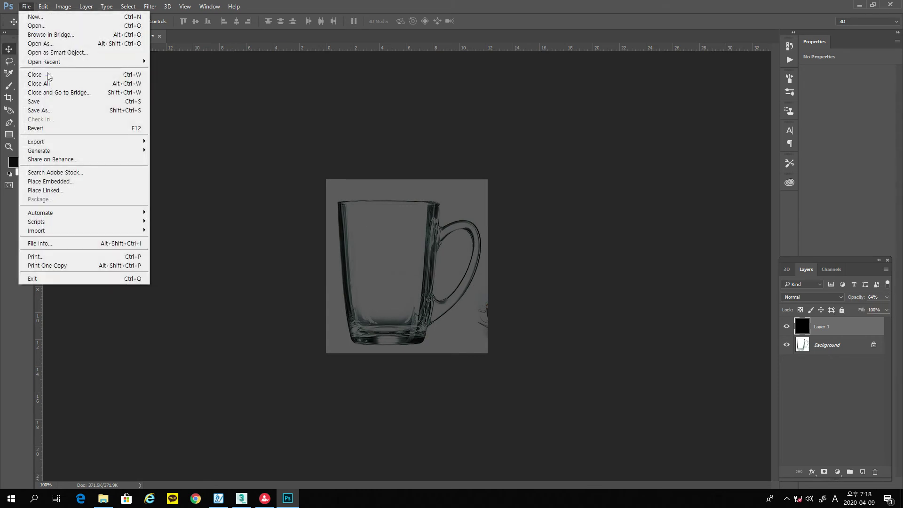
{"action": "left_click", "coordinate": [54, 111]}
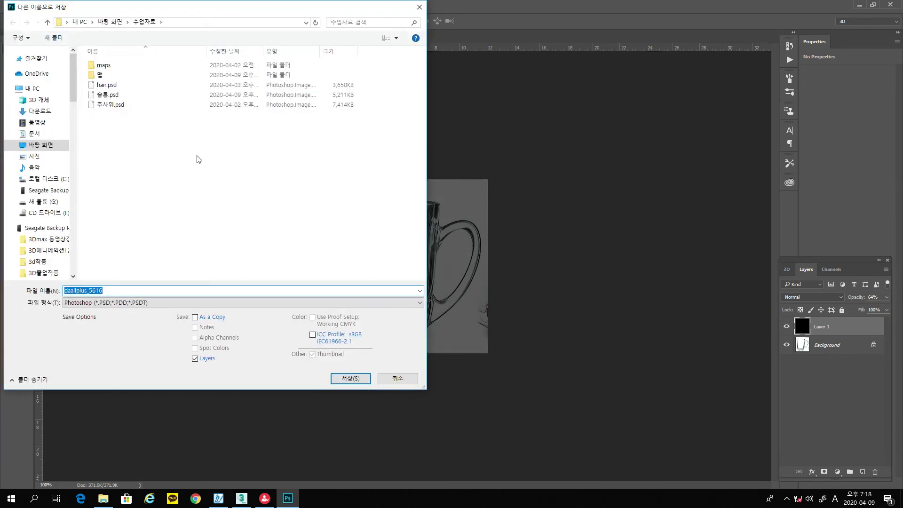
{"action": "left_click", "coordinate": [125, 305]}
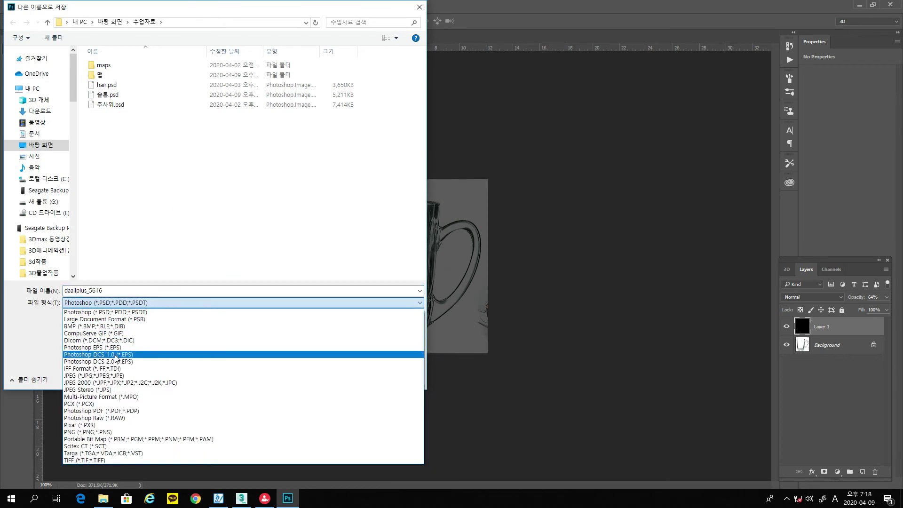
{"action": "left_click", "coordinate": [117, 375]}
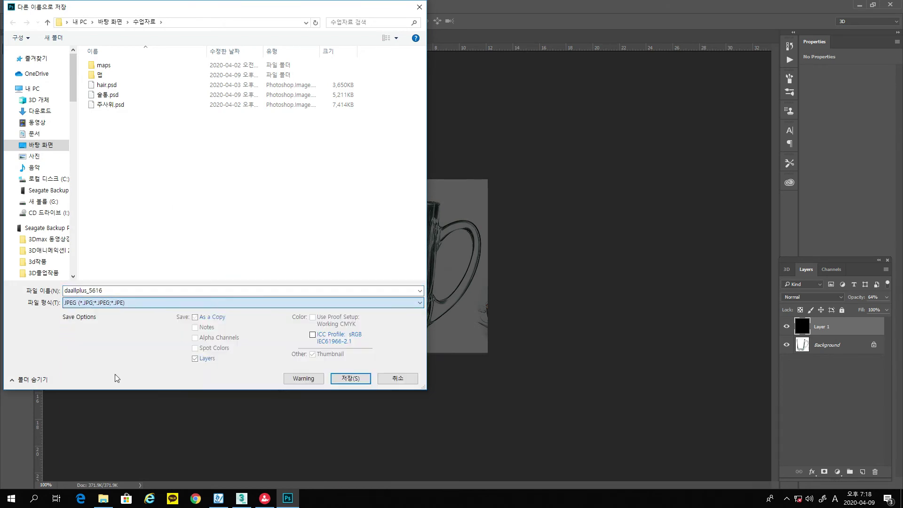
{"action": "left_click", "coordinate": [121, 290]}
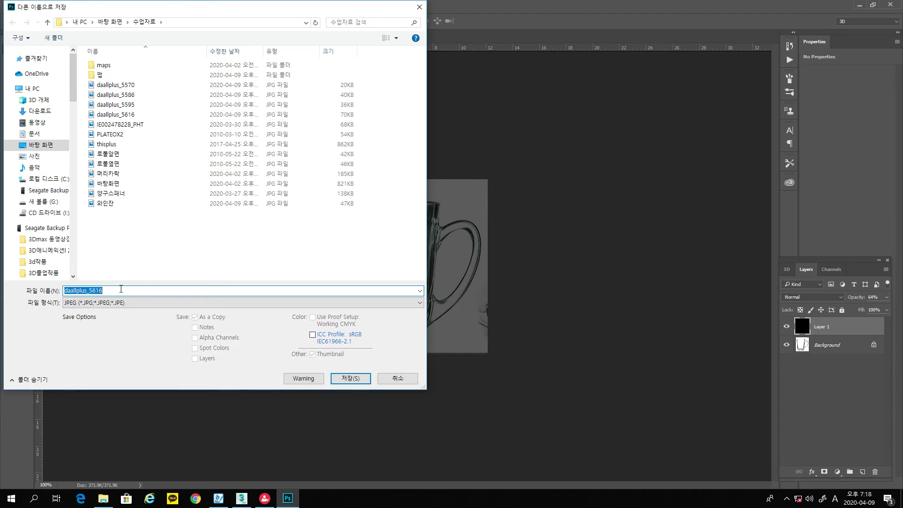
{"action": "type", "text": "a"}
{"action": "type", "text": "머그컵"}
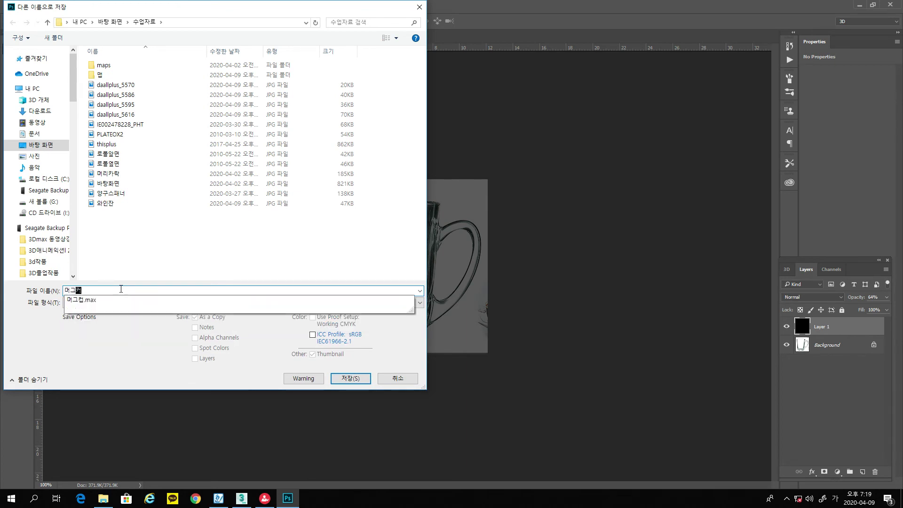
{"action": "key", "text": "Return"}
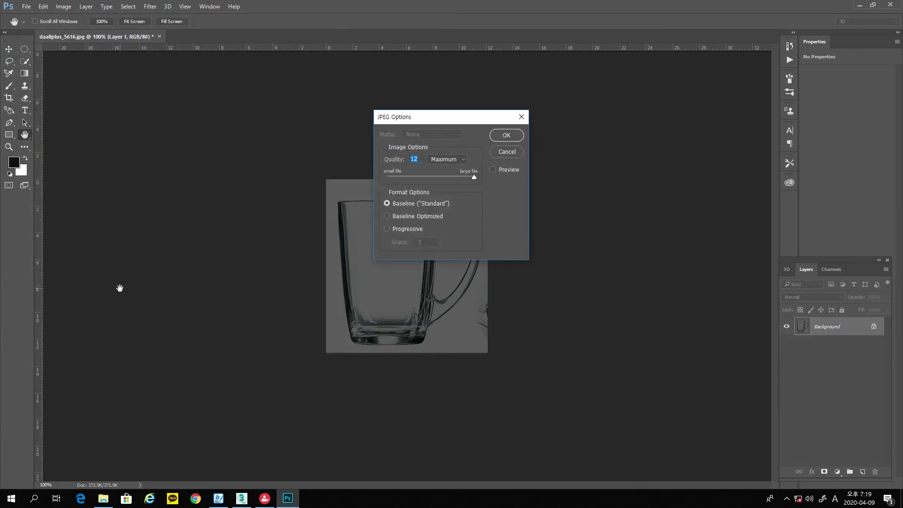
{"action": "left_click", "coordinate": [507, 135]}
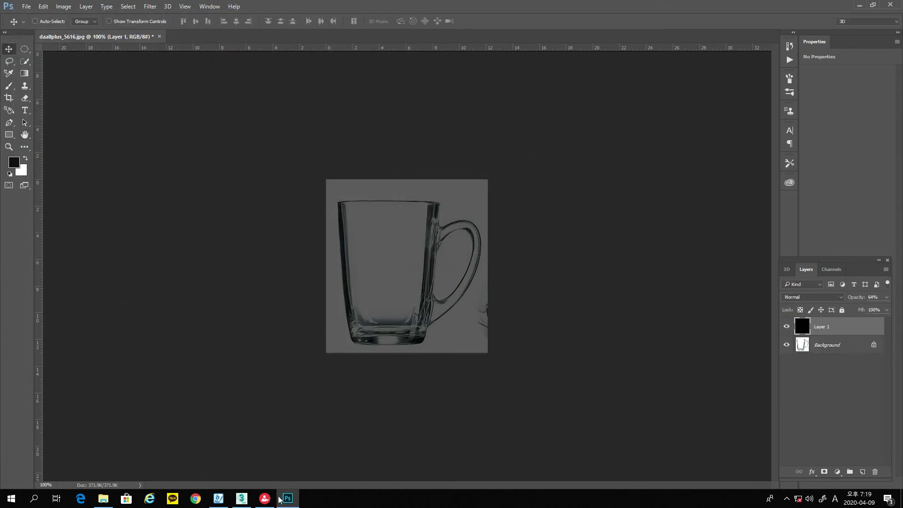
Step: Switch to 3ds Max and rename the lathed wine glass object 와인잔
{"action": "left_click", "coordinate": [242, 499]}
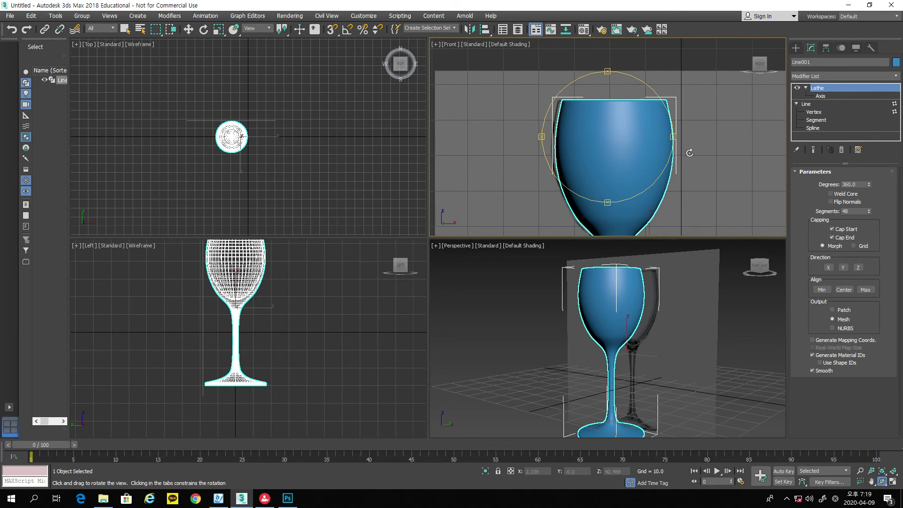
{"action": "left_click_drag", "start_coordinate": [819, 62], "coordinate": [792, 62]}
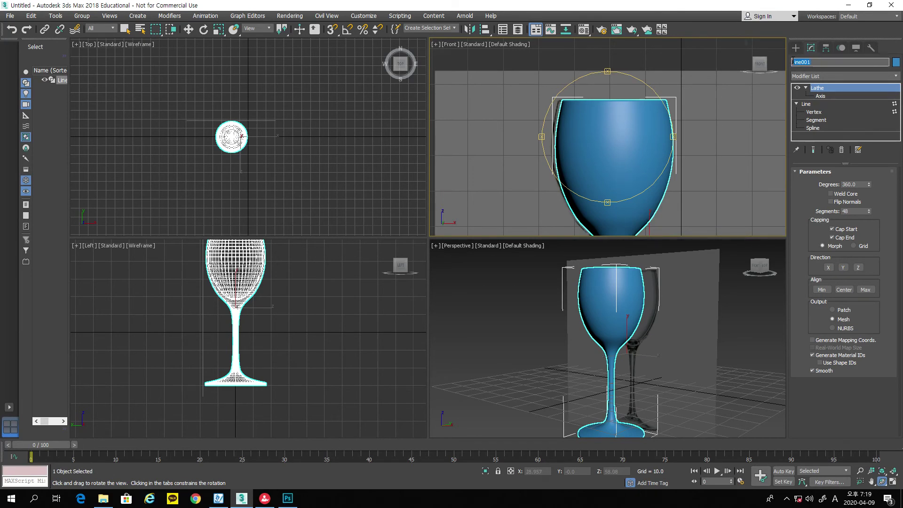
{"action": "type", "text": "d"}
{"action": "type", "text": "와인"}
{"action": "type", "text": "잔"}
{"action": "key", "text": "Return"}
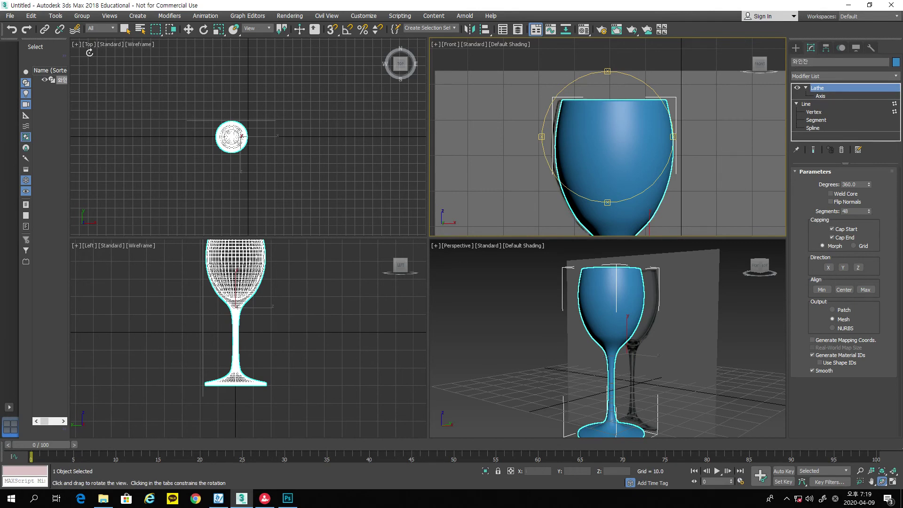
Step: Save the scene as 와인잔 in the desktop's 수업자료 folder, replacing the existing file
{"action": "left_click", "coordinate": [10, 16]}
{"action": "mouse_move", "coordinate": [35, 68]}
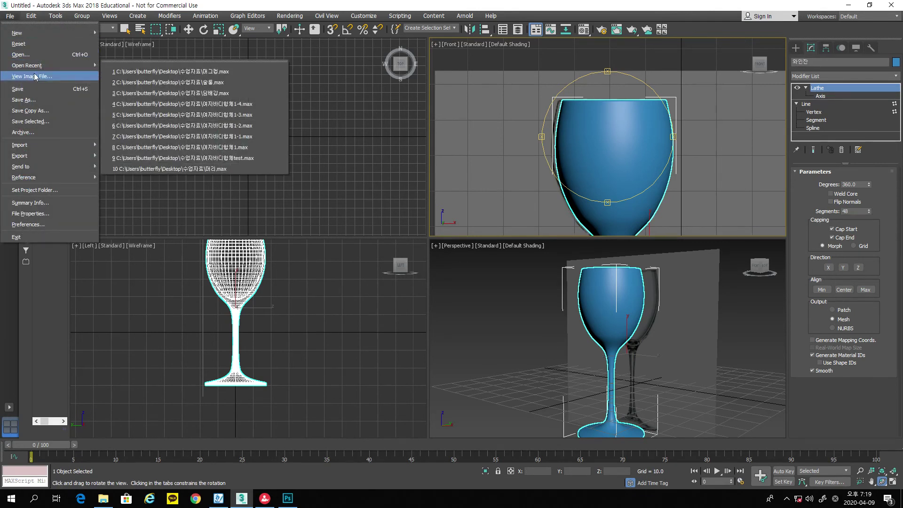
{"action": "left_click", "coordinate": [36, 89]}
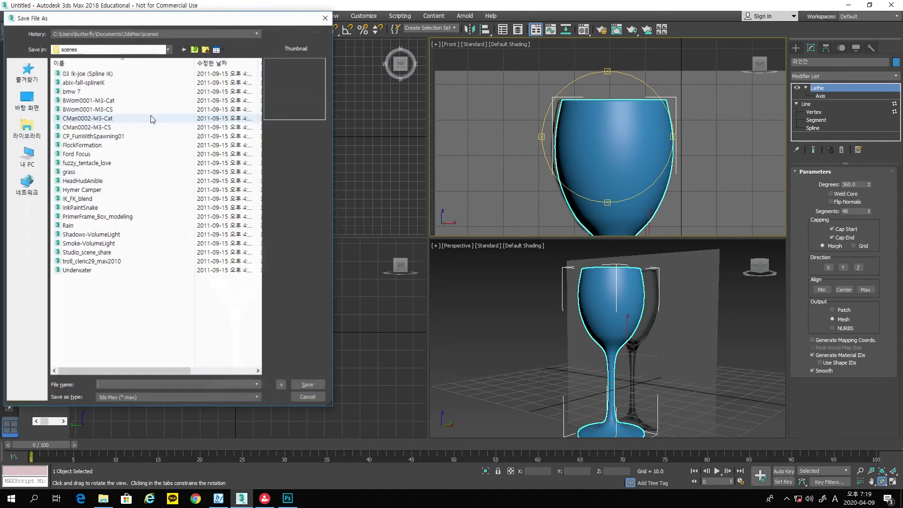
{"action": "left_click", "coordinate": [27, 100]}
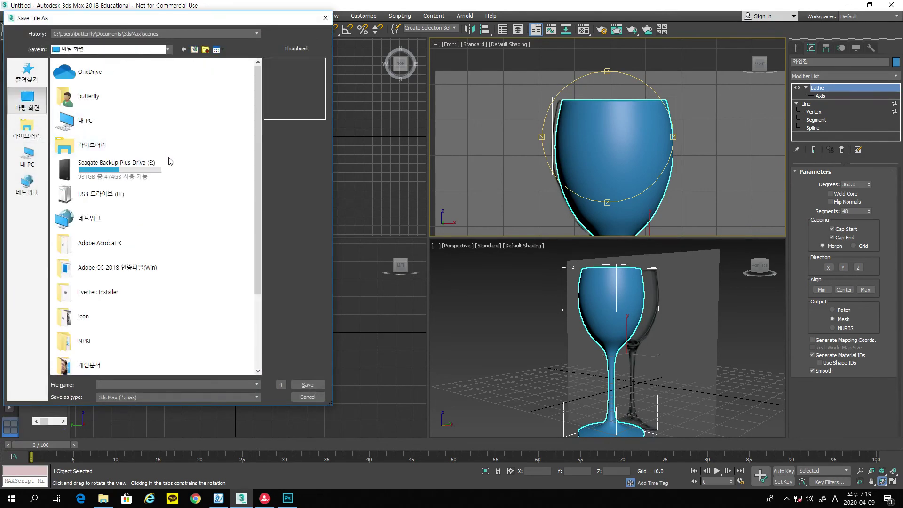
{"action": "scroll", "coordinate": [161, 224], "scroll_direction": "down", "scroll_amount": 2}
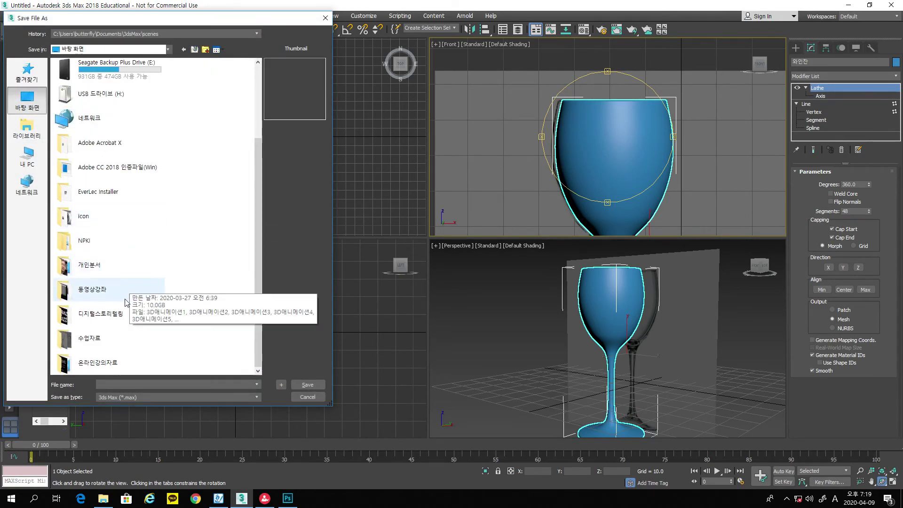
{"action": "double_click", "coordinate": [116, 341]}
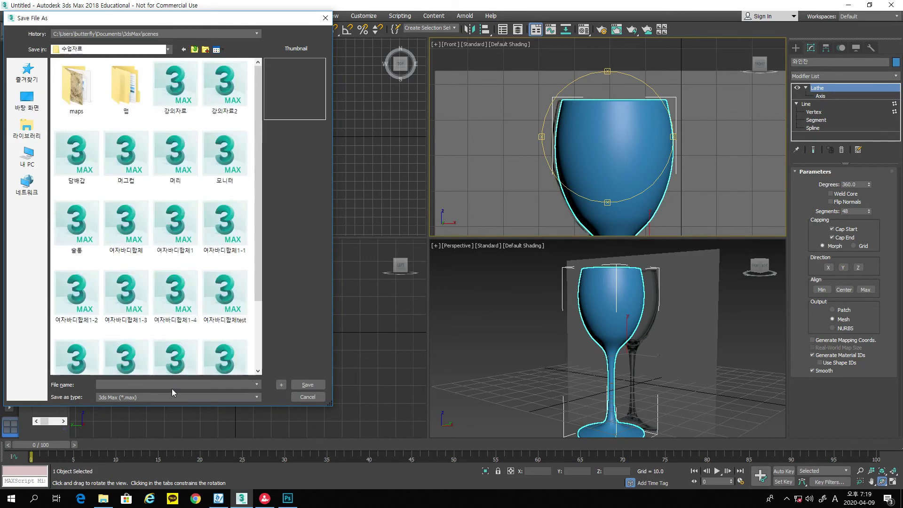
{"action": "type", "text": "dhk"}
{"action": "key", "text": "BackSpace"}
{"action": "key", "text": "BackSpace"}
{"action": "key", "text": "BackSpace"}
{"action": "key", "text": "Hangul"}
{"action": "type", "text": "dhkdlswk"}
{"action": "key", "text": "Return"}
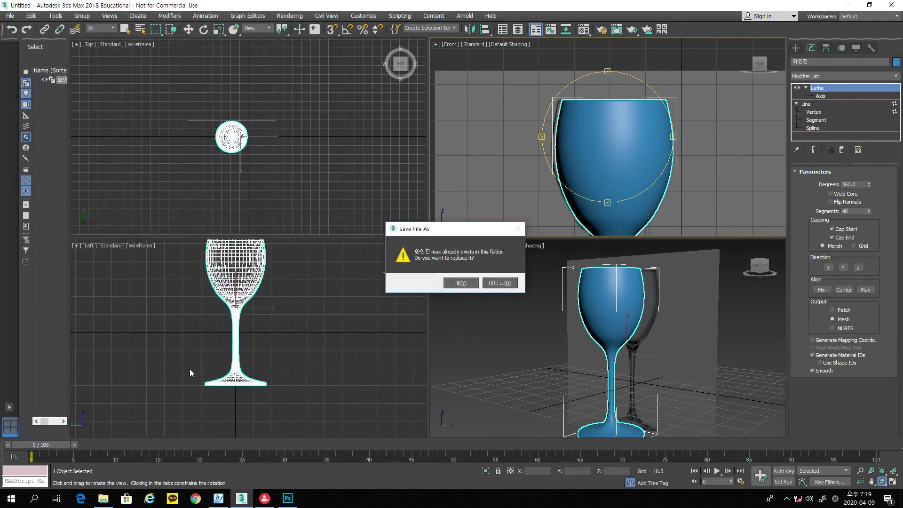
{"action": "left_click", "coordinate": [460, 284]}
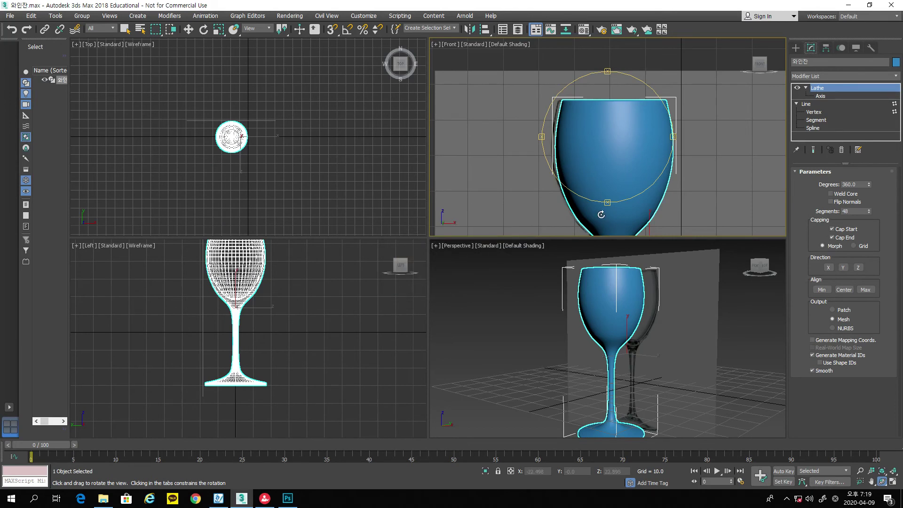
Step: Reset 3ds Max to a new empty scene
{"action": "left_click", "coordinate": [11, 16]}
{"action": "left_click", "coordinate": [30, 44]}
{"action": "left_click", "coordinate": [424, 264]}
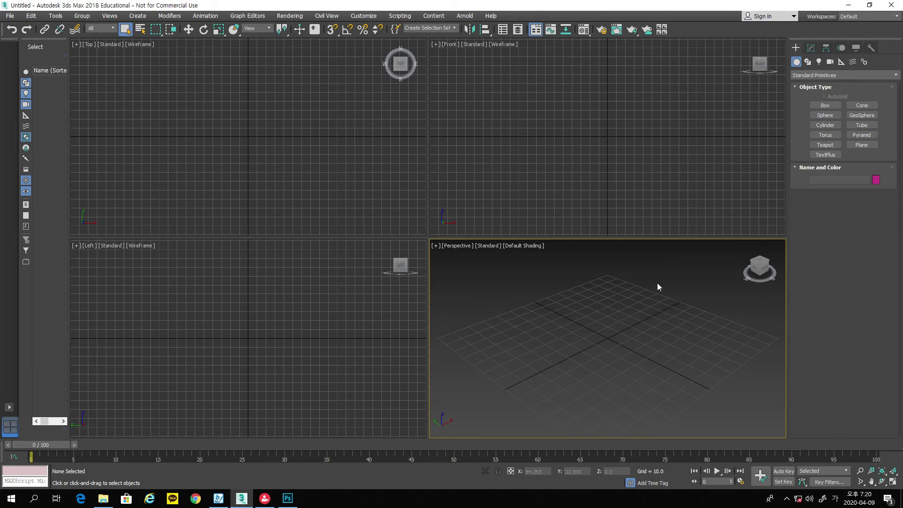
Step: Draw a plane about 77 long and 83 wide in the Front view, with 1 length segment and 1 width segment
{"action": "left_click", "coordinate": [862, 145]}
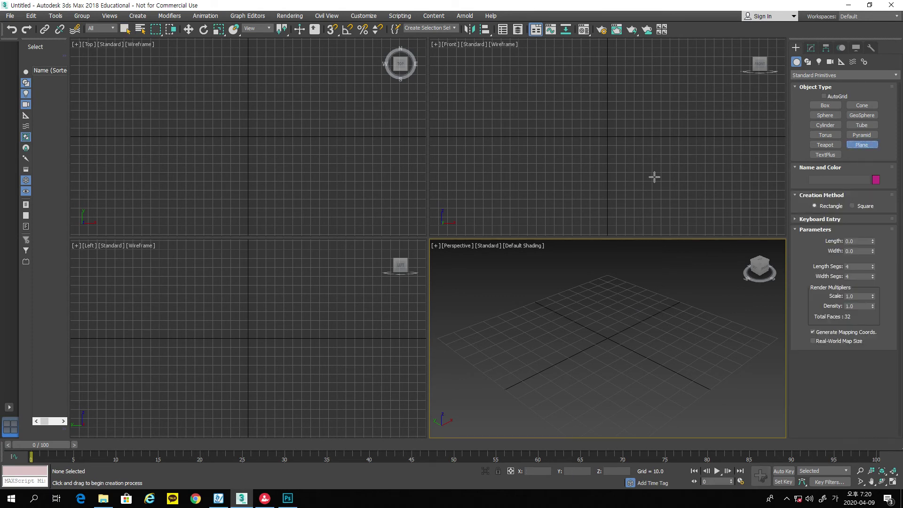
{"action": "left_click_drag", "start_coordinate": [566, 75], "coordinate": [640, 145]}
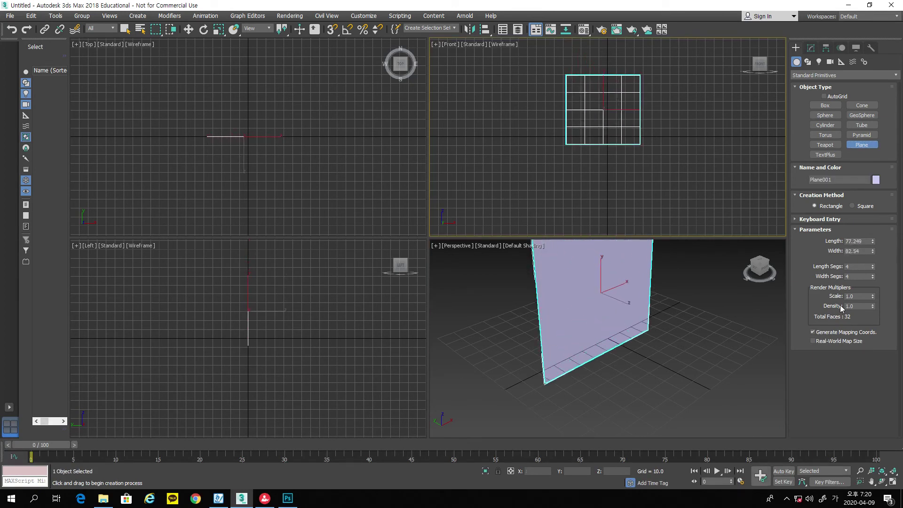
{"action": "left_click_drag", "start_coordinate": [873, 267], "coordinate": [879, 313]}
{"action": "left_click_drag", "start_coordinate": [874, 277], "coordinate": [878, 344]}
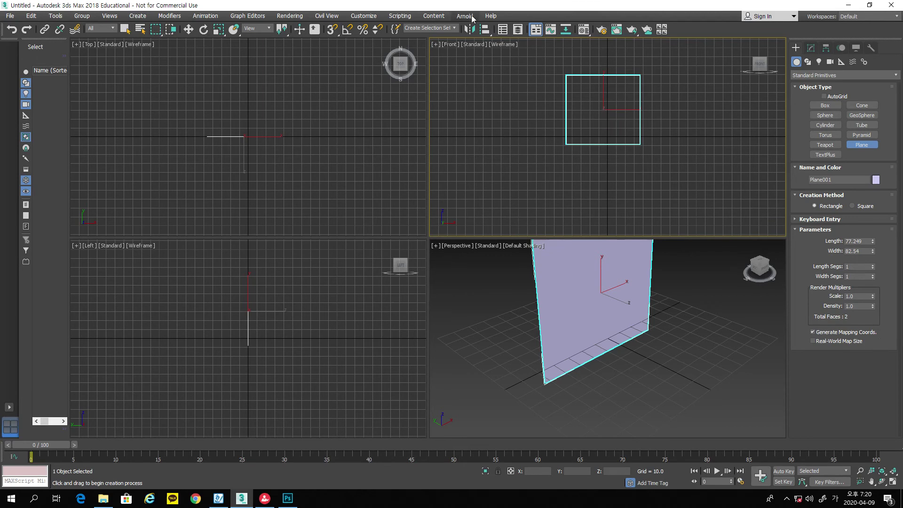
Step: Load the 머그컵 image as the first default material's diffuse bitmap and assign the material to the plane with its map shown in the viewport
{"action": "left_click", "coordinate": [583, 30]}
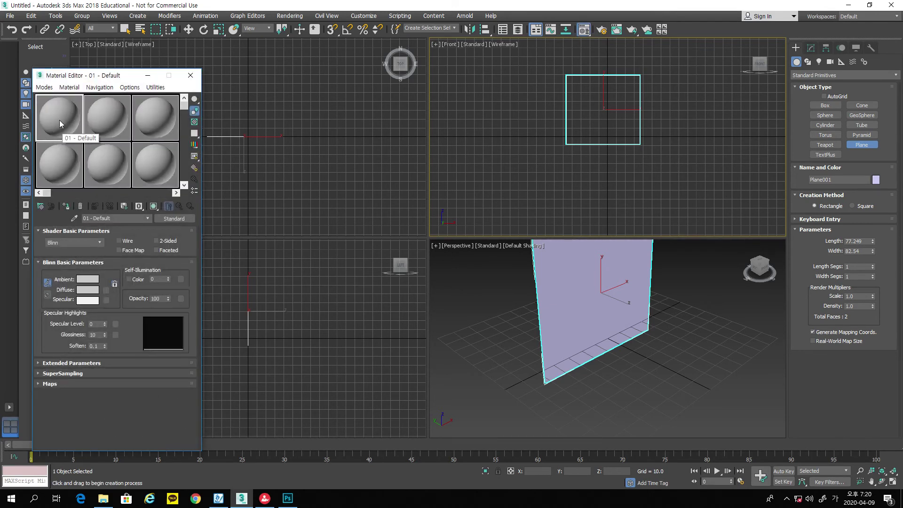
{"action": "left_click", "coordinate": [106, 290]}
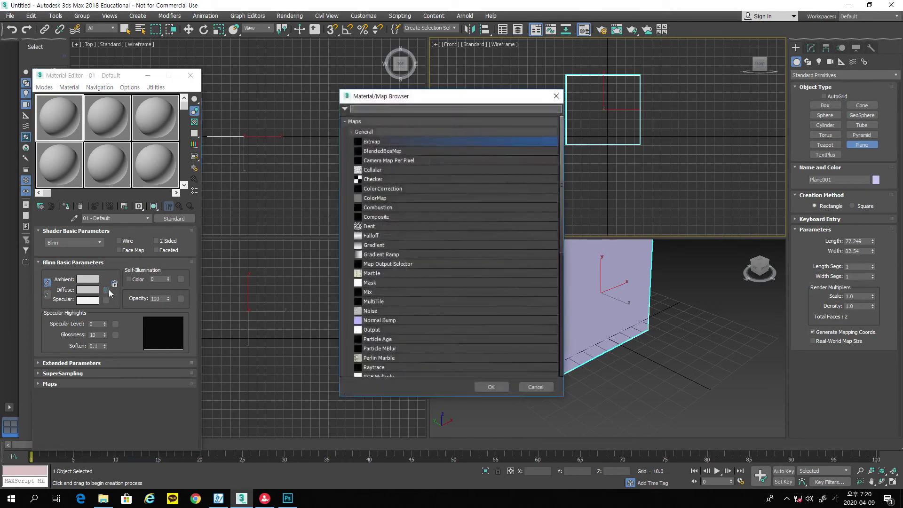
{"action": "double_click", "coordinate": [371, 142]}
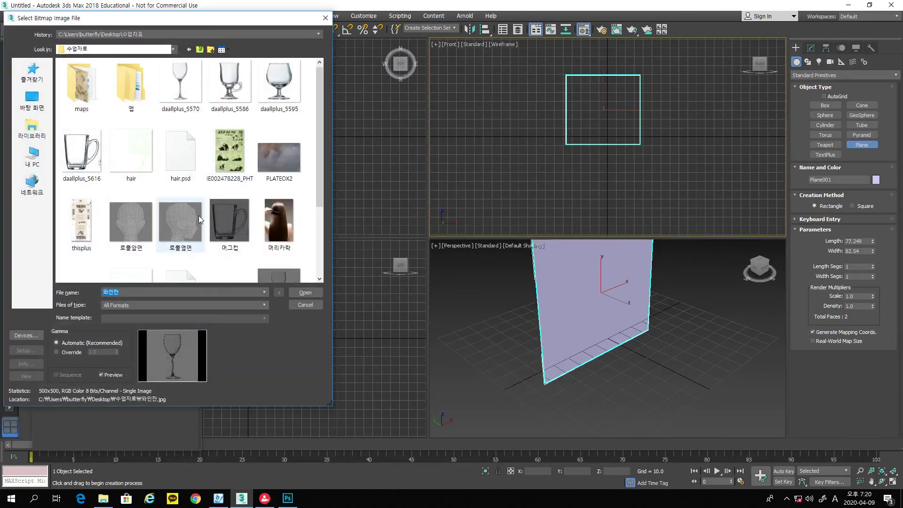
{"action": "mouse_move", "coordinate": [318, 171]}
{"action": "left_mouse_down"}
{"action": "mouse_move", "coordinate": [320, 261]}
{"action": "mouse_move", "coordinate": [328, 167]}
{"action": "left_mouse_up"}
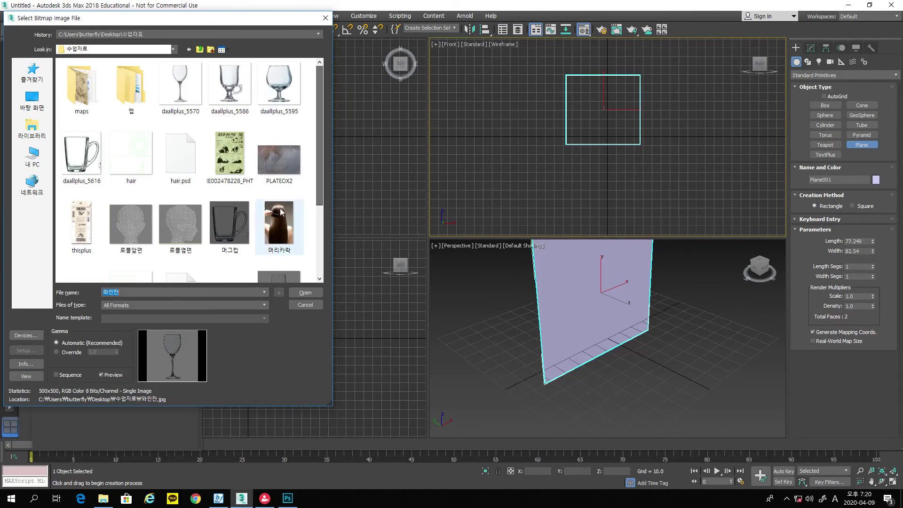
{"action": "left_click", "coordinate": [230, 221]}
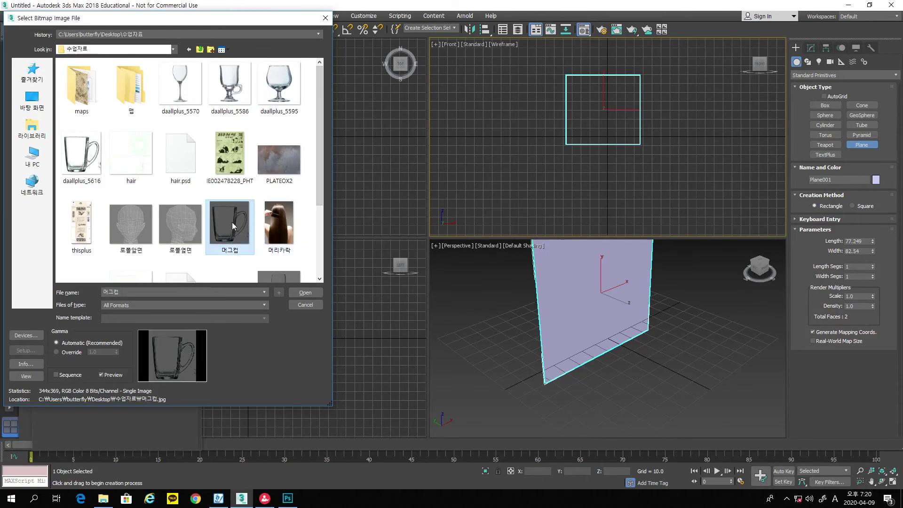
{"action": "left_click", "coordinate": [305, 293]}
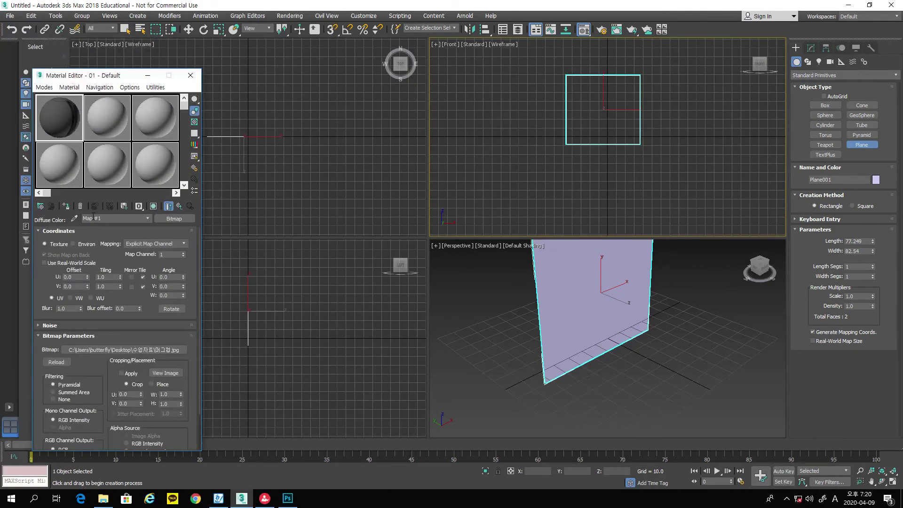
{"action": "left_click", "coordinate": [68, 208]}
{"action": "left_click", "coordinate": [154, 207]}
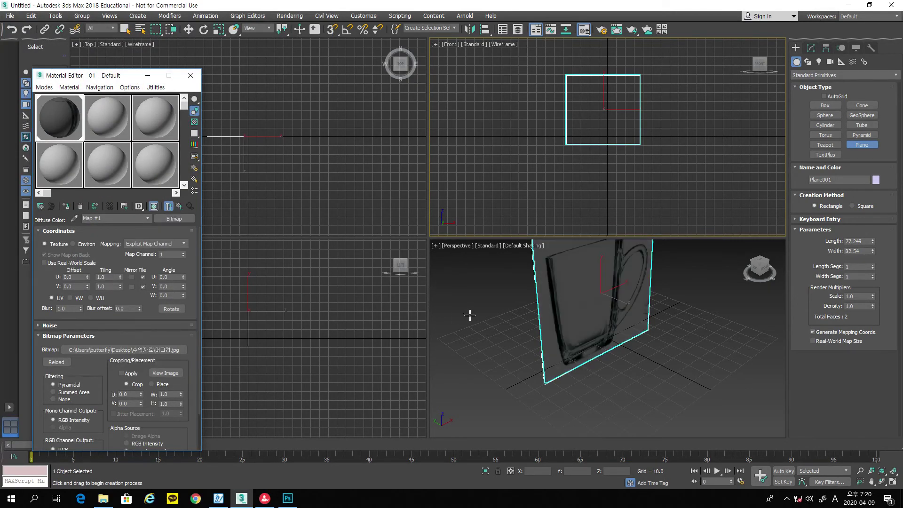
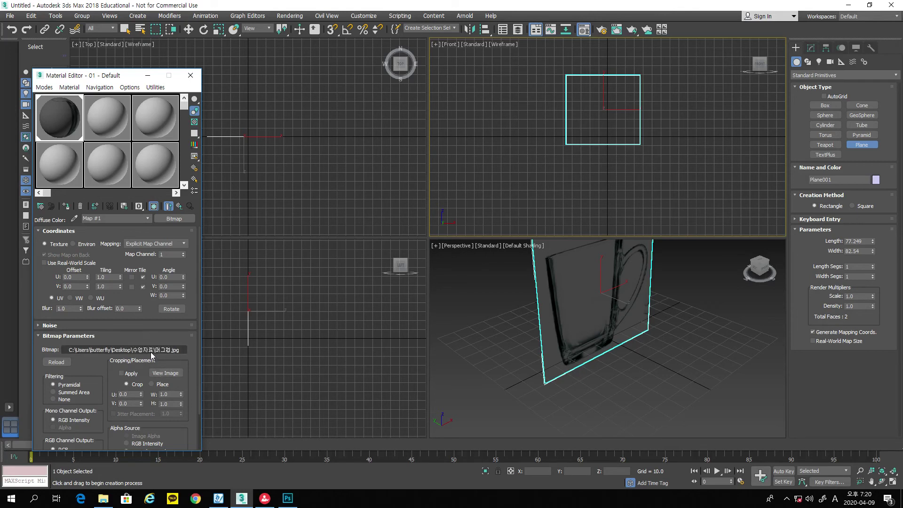
Step: Check the mug image's pixel dimensions and set the plane's length to 34.4 and width to 36.9
{"action": "left_click_drag", "start_coordinate": [96, 80], "coordinate": [143, 33]}
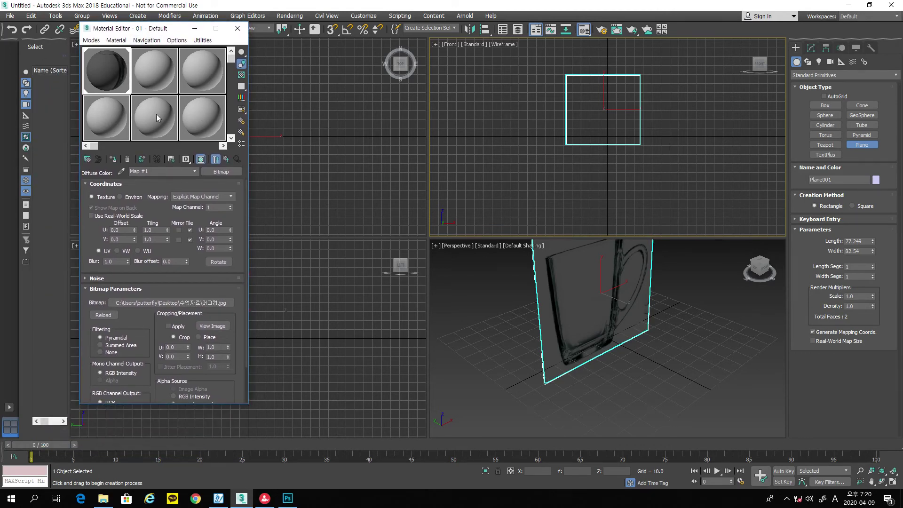
{"action": "left_click", "coordinate": [191, 305]}
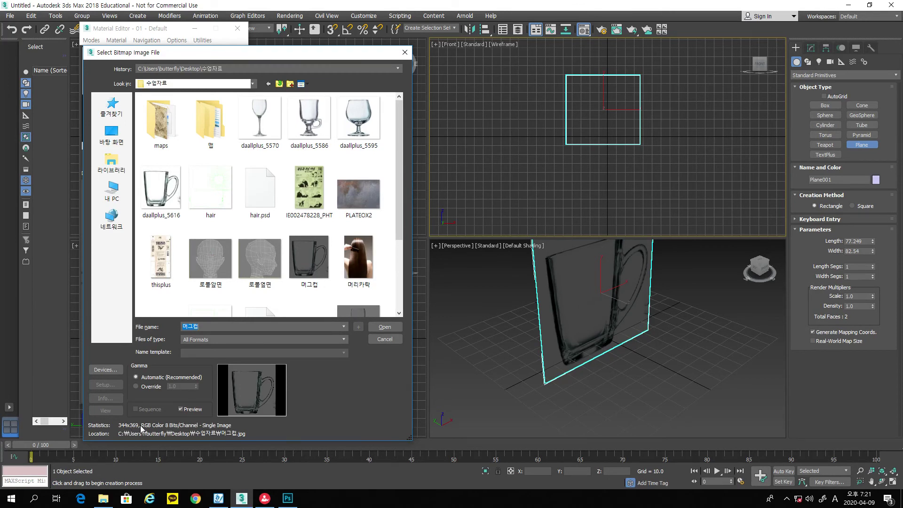
{"action": "left_click", "coordinate": [384, 339]}
{"action": "double_click", "coordinate": [867, 242]}
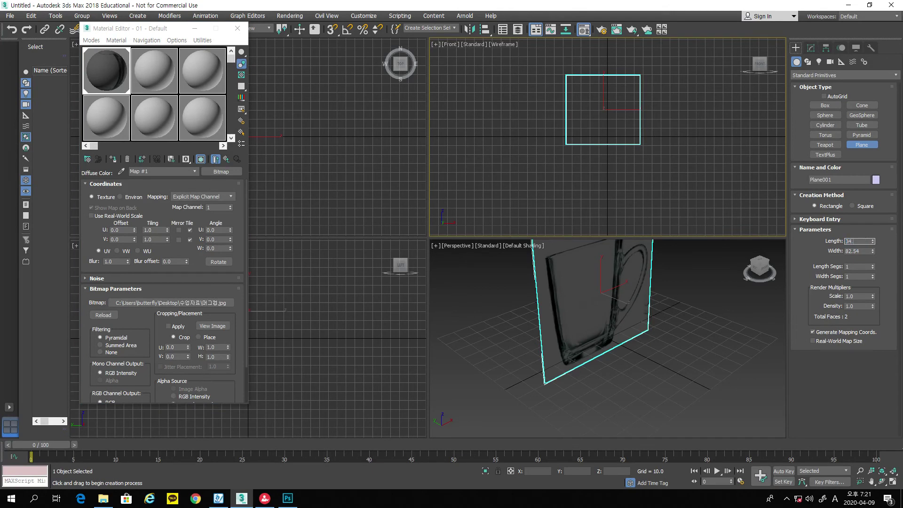
{"action": "double_click", "coordinate": [864, 251]}
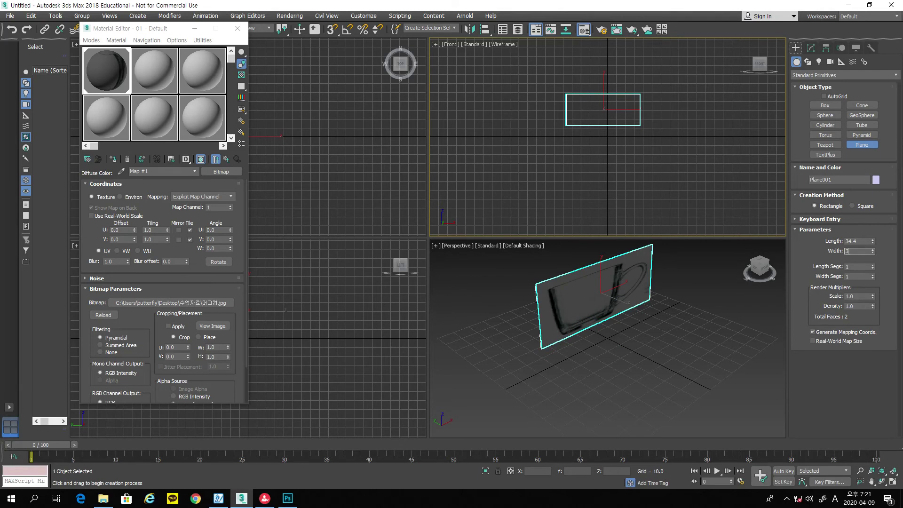
{"action": "key", "text": "Return"}
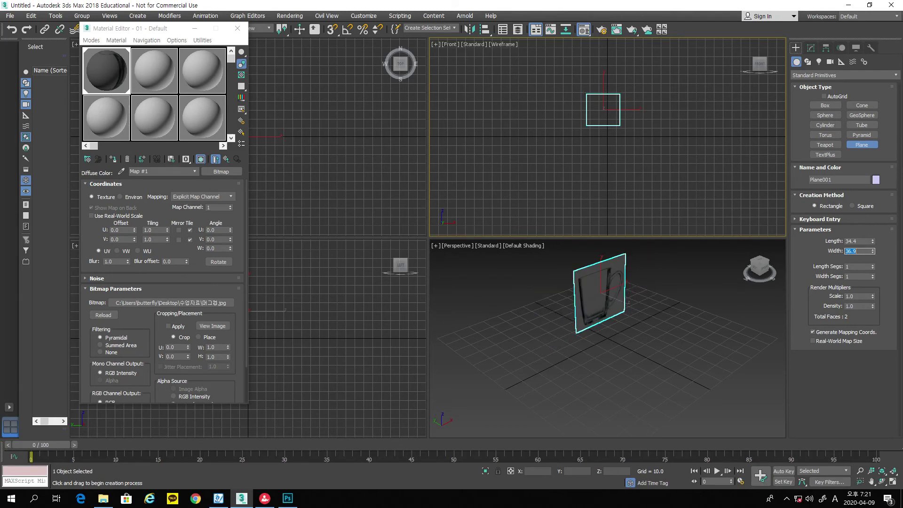
Step: Switch the Front viewport from wireframe to Default Shading for a close view of the mug image
{"action": "middle_click_drag", "start_coordinate": [666, 303], "coordinate": [678, 323]}
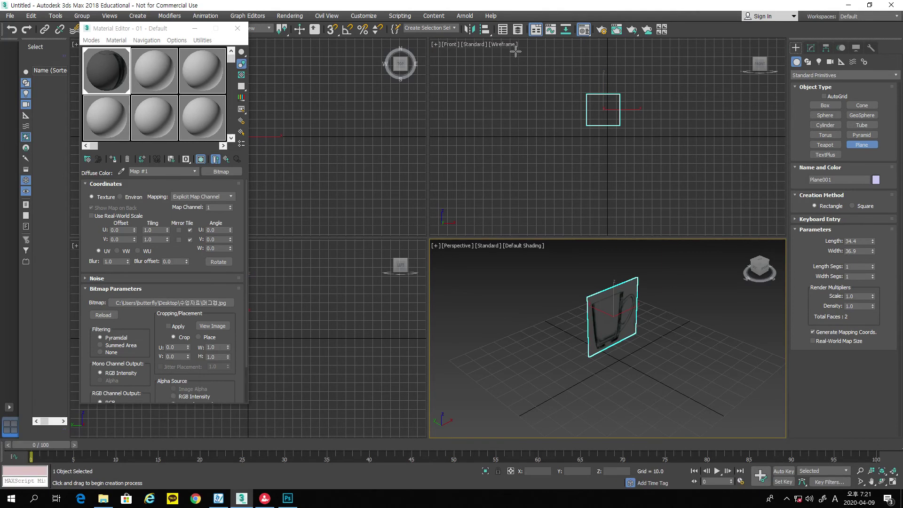
{"action": "left_click", "coordinate": [503, 44]}
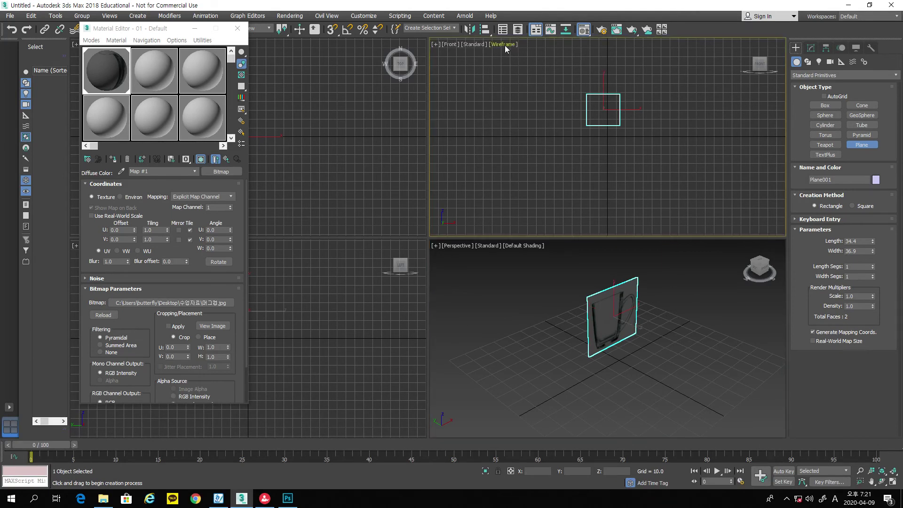
{"action": "left_click", "coordinate": [523, 55]}
{"action": "scroll", "coordinate": [578, 89], "scroll_direction": "up", "scroll_amount": 5}
{"action": "middle_click_drag", "start_coordinate": [595, 114], "coordinate": [504, 60]}
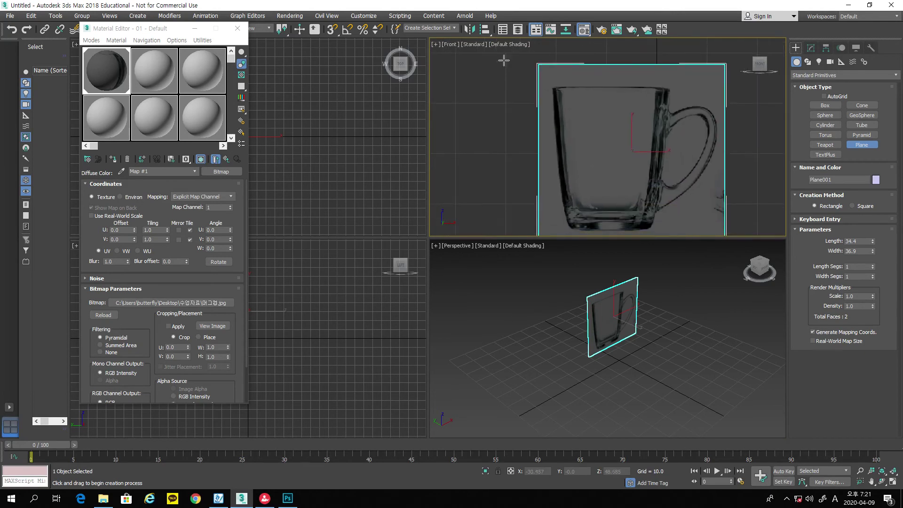
{"action": "middle_click_drag", "start_coordinate": [635, 311], "coordinate": [662, 340]}
{"action": "scroll", "coordinate": [662, 340], "scroll_direction": "up", "scroll_amount": 2}
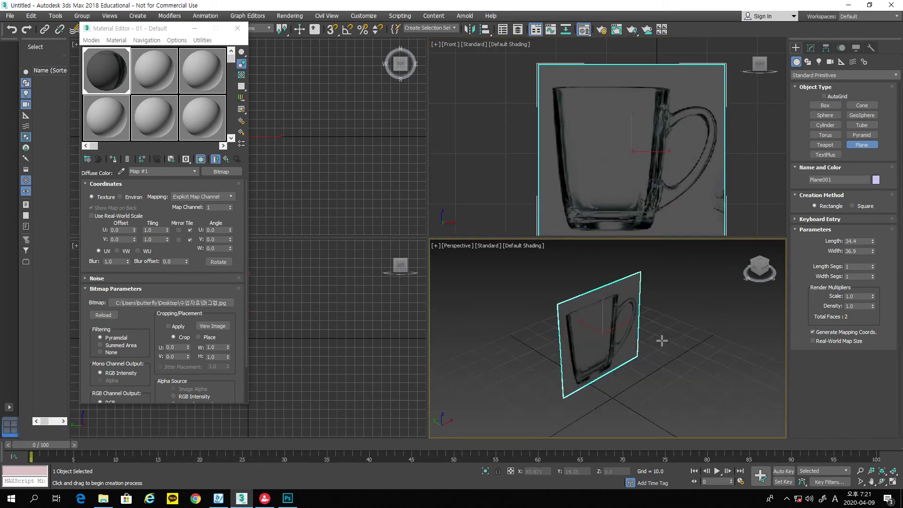
{"action": "middle_click", "coordinate": [635, 128]}
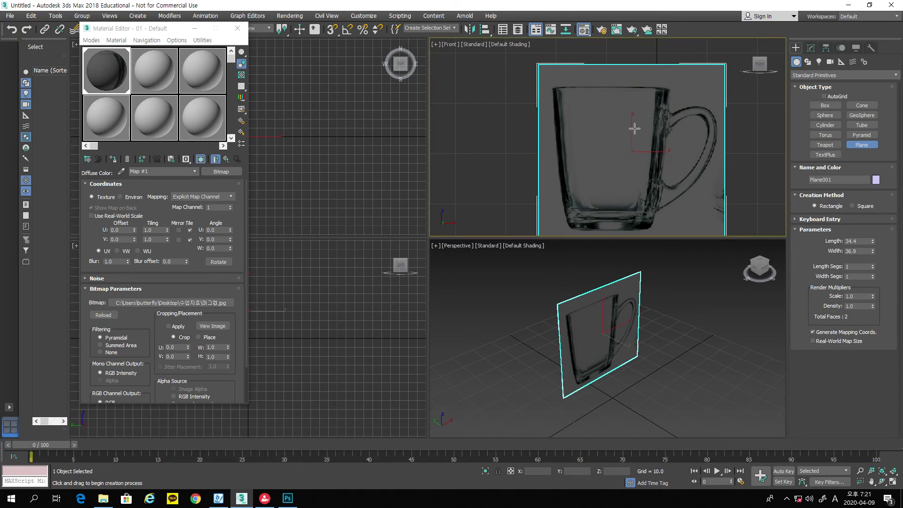
Step: Turn off Show Frozen in Gray in the plane's object properties and freeze the plane
{"action": "right_click", "coordinate": [657, 130]}
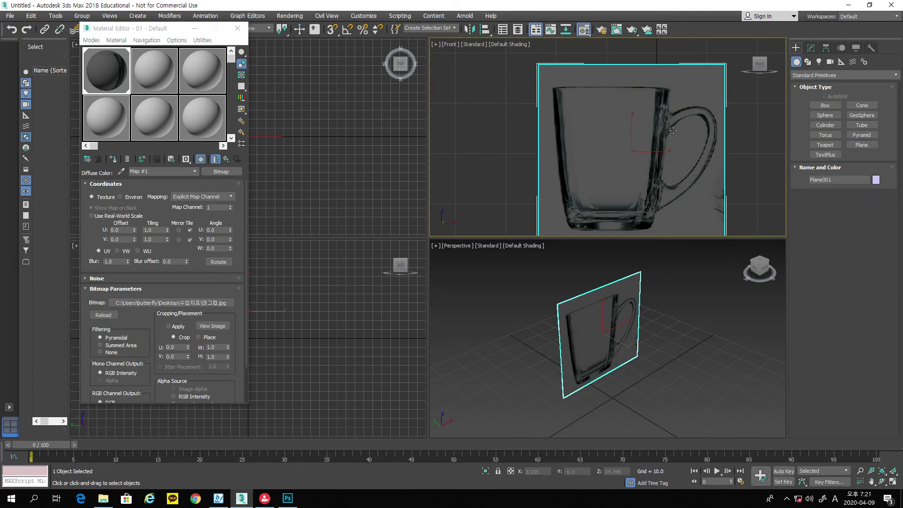
{"action": "right_click", "coordinate": [669, 128]}
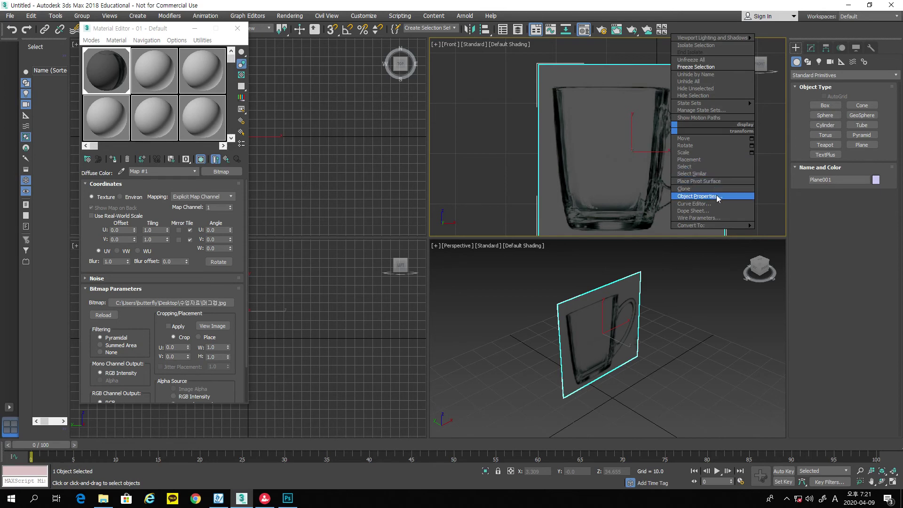
{"action": "left_click", "coordinate": [699, 196]}
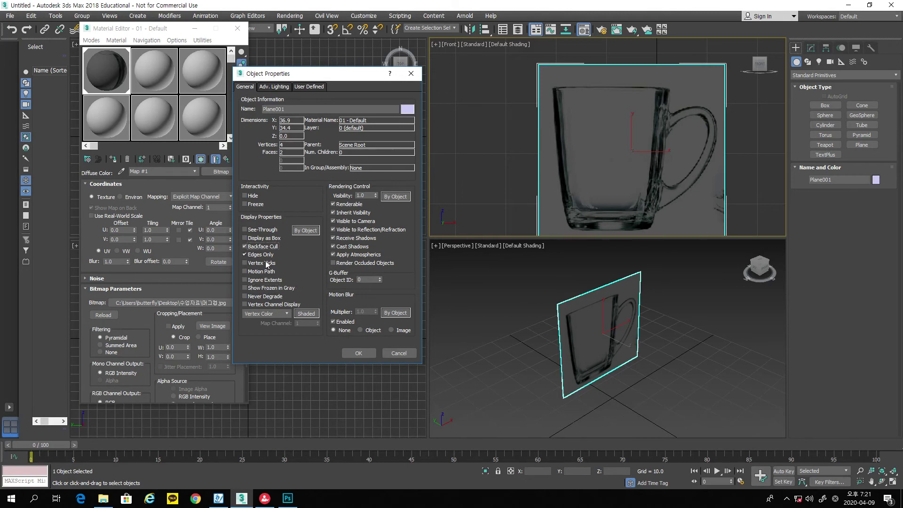
{"action": "left_click", "coordinate": [360, 353]}
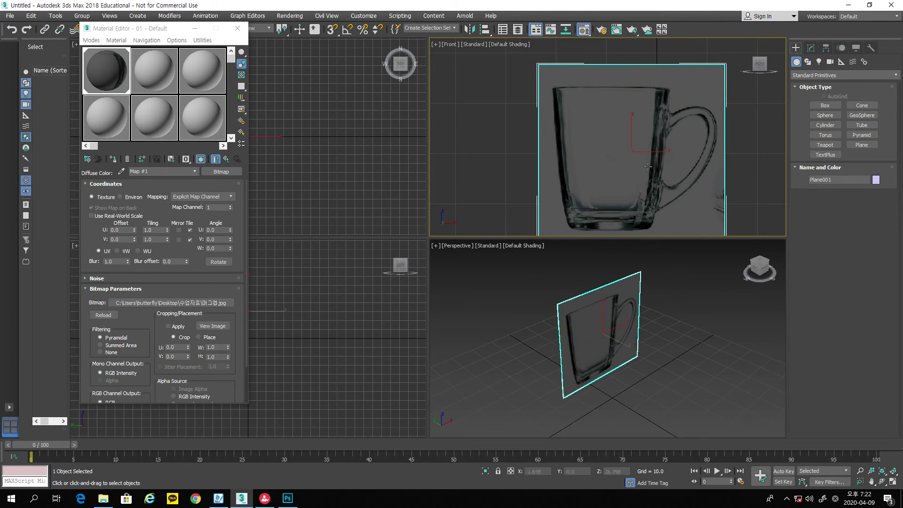
{"action": "right_click", "coordinate": [636, 146]}
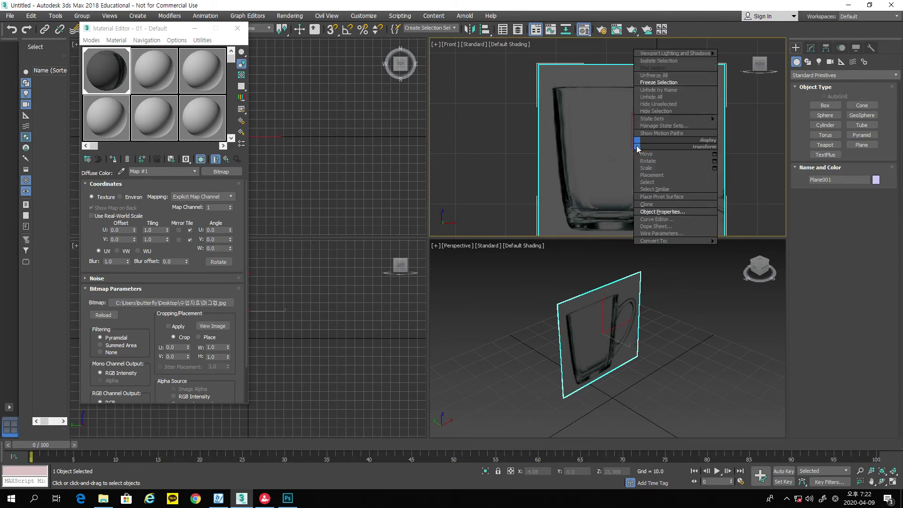
{"action": "left_click", "coordinate": [659, 83]}
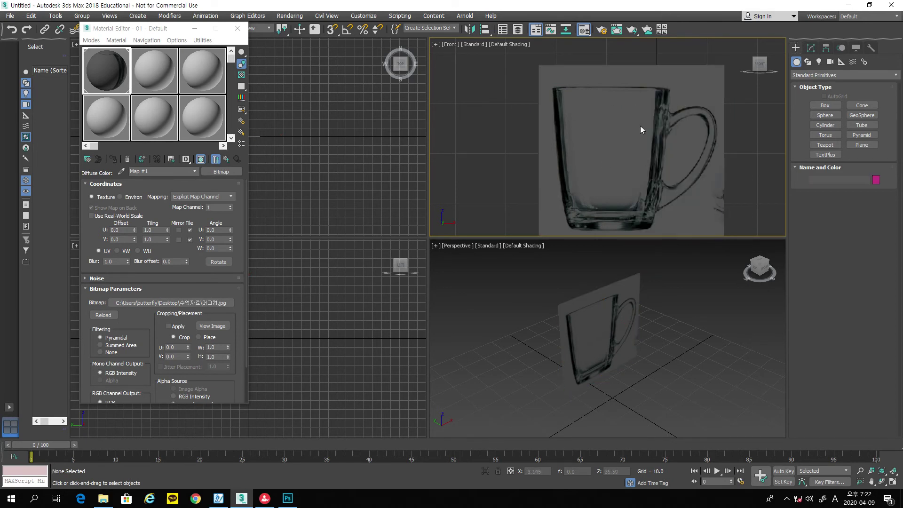
Step: Try to select the frozen plane in the Front viewport and examine it from another angle in Perspective
{"action": "left_click_drag", "start_coordinate": [601, 116], "coordinate": [543, 136]}
{"action": "left_click_drag", "start_coordinate": [541, 133], "coordinate": [761, 156]}
{"action": "left_click", "coordinate": [882, 481]}
{"action": "left_click", "coordinate": [696, 399]}
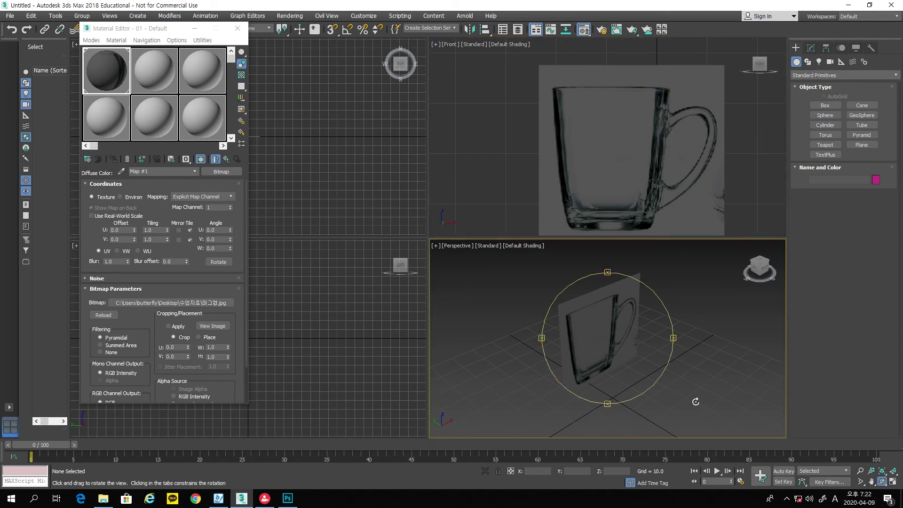
{"action": "left_click_drag", "start_coordinate": [665, 361], "coordinate": [644, 347]}
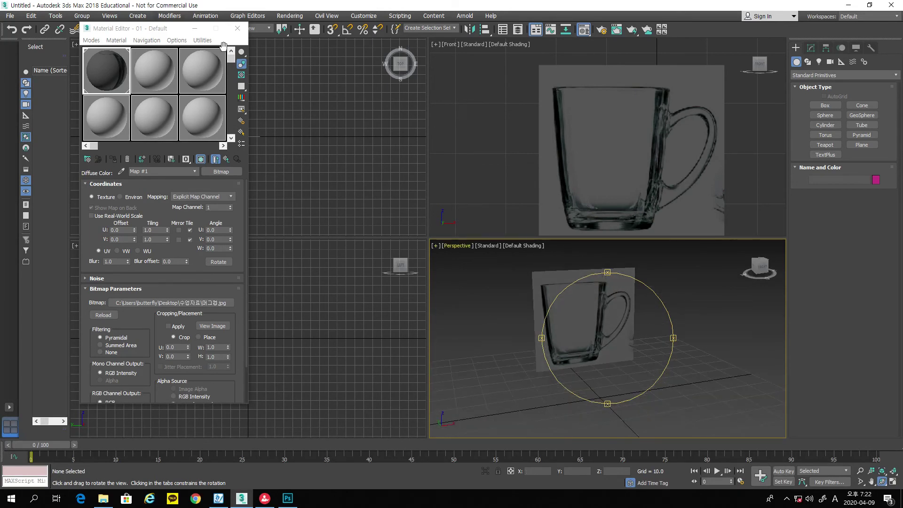
Step: Close the Material Editor and create a cylinder in the Top viewport, about 13.35 in radius and 39.68 high, at the reference plane
{"action": "left_click", "coordinate": [237, 28]}
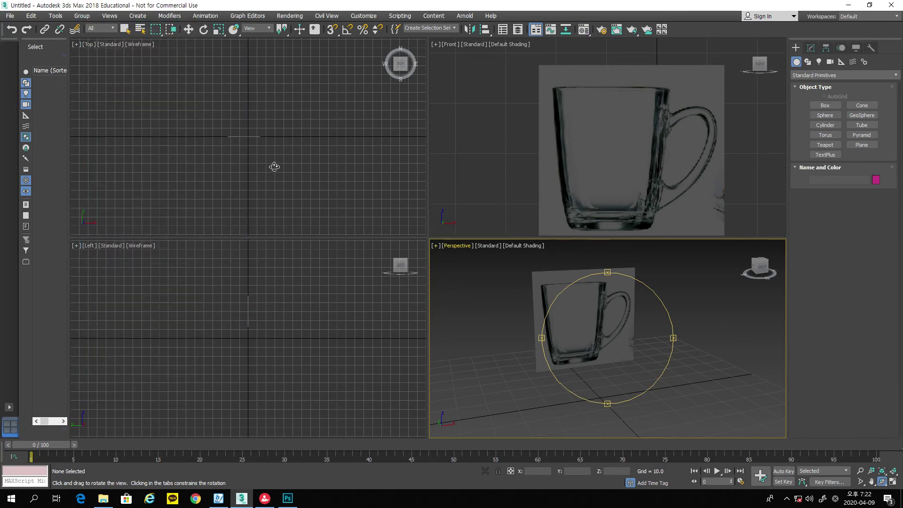
{"action": "middle_click_drag", "start_coordinate": [666, 152], "coordinate": [633, 136]}
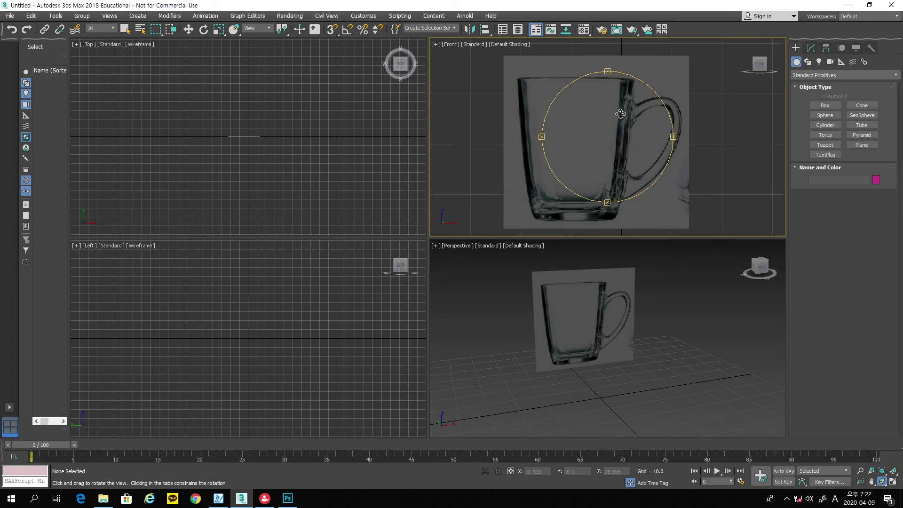
{"action": "left_click", "coordinate": [819, 128]}
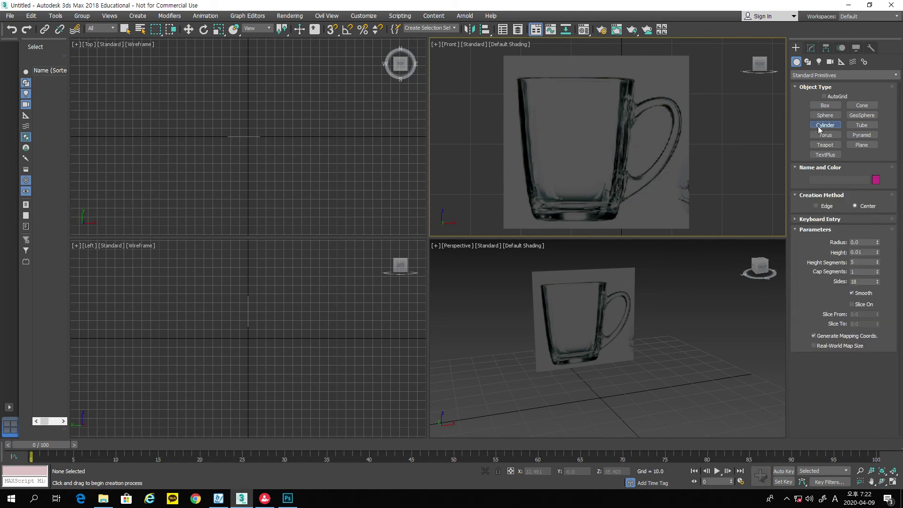
{"action": "left_click_drag", "start_coordinate": [245, 139], "coordinate": [255, 146]}
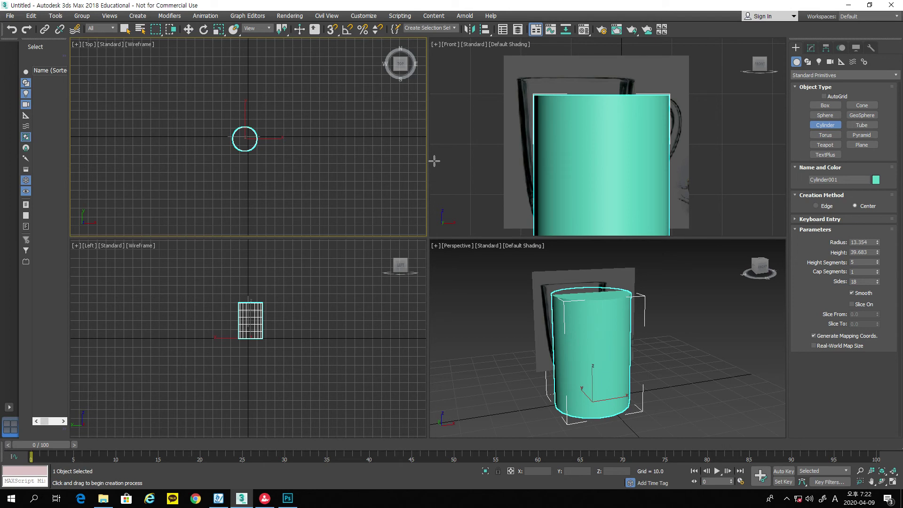
Step: Finish creating cylinders and enable Edged Faces display in the Perspective and Front viewports
{"action": "right_click", "coordinate": [515, 245]}
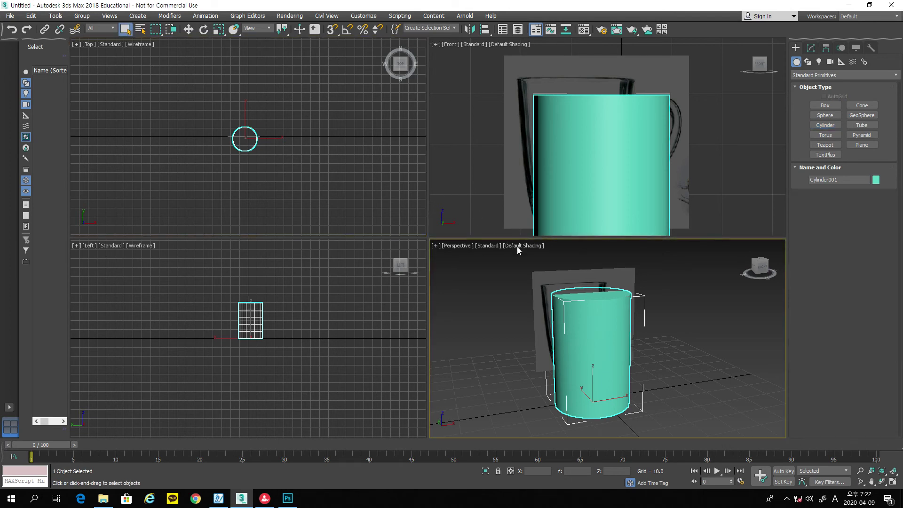
{"action": "left_click", "coordinate": [520, 246]}
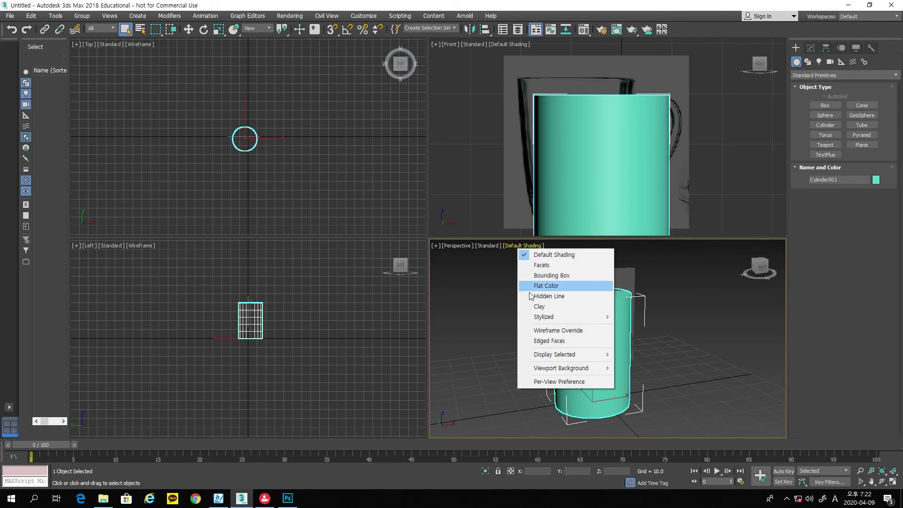
{"action": "left_click", "coordinate": [548, 341]}
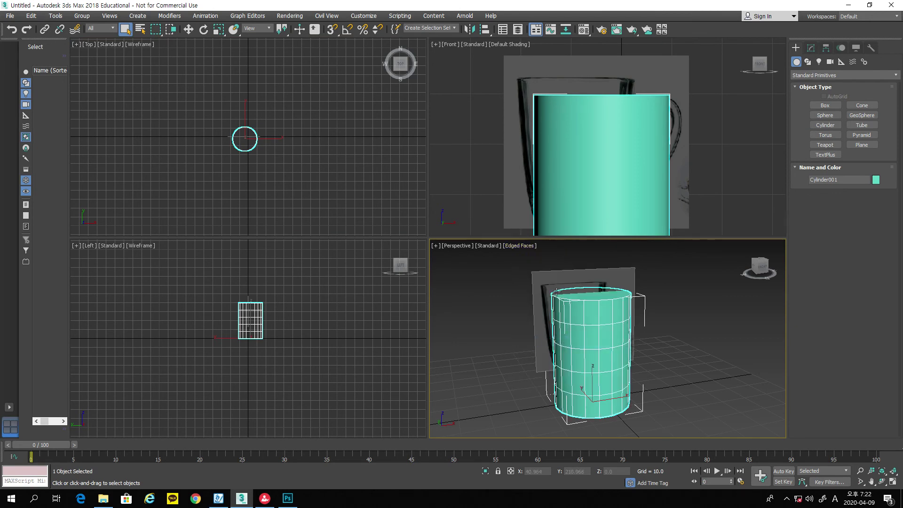
{"action": "right_click", "coordinate": [509, 44]}
{"action": "left_click", "coordinate": [509, 44]}
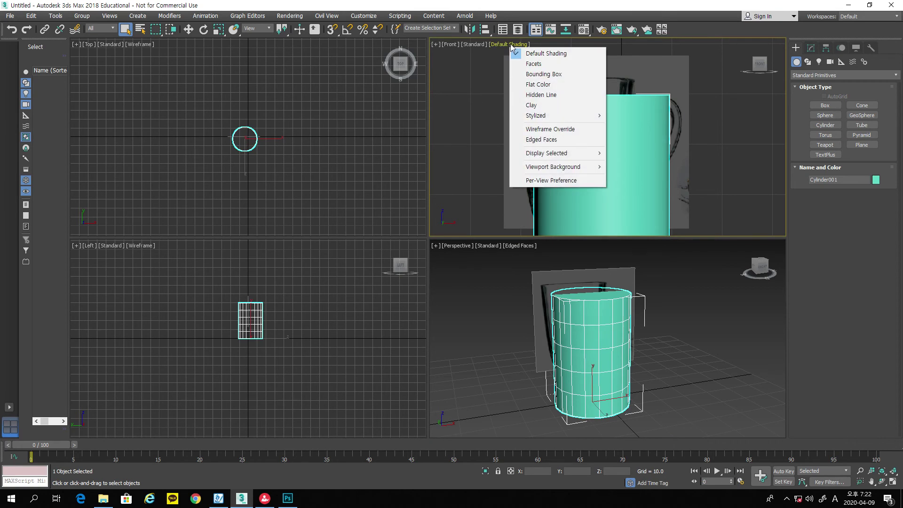
{"action": "left_click", "coordinate": [552, 142]}
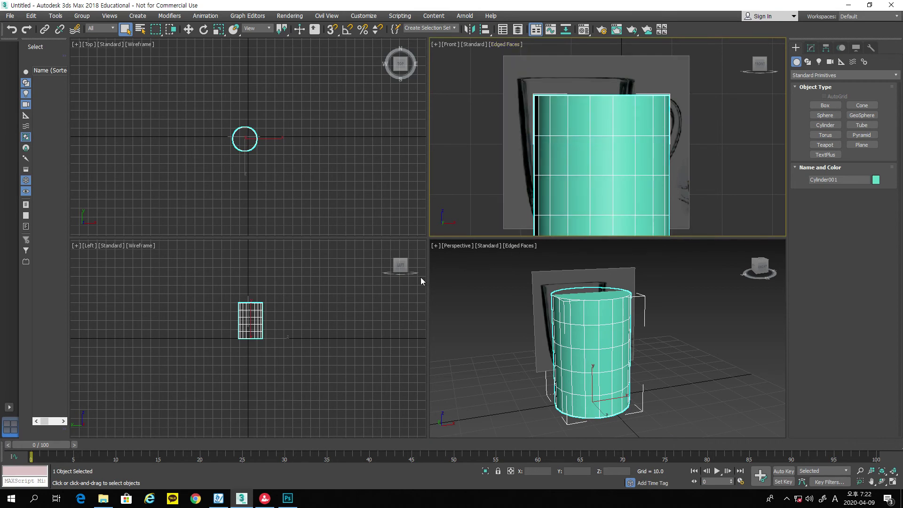
Step: Move the cylinder up so its base meets the reference mug's bottom in the Front view, and make it see-through
{"action": "scroll", "coordinate": [262, 286], "scroll_direction": "up", "scroll_amount": 4}
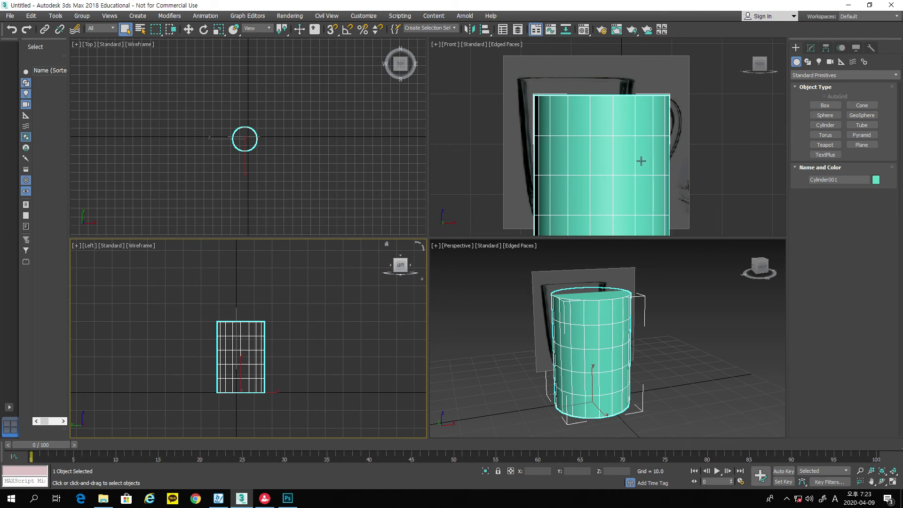
{"action": "scroll", "coordinate": [637, 162], "scroll_direction": "down", "scroll_amount": 4}
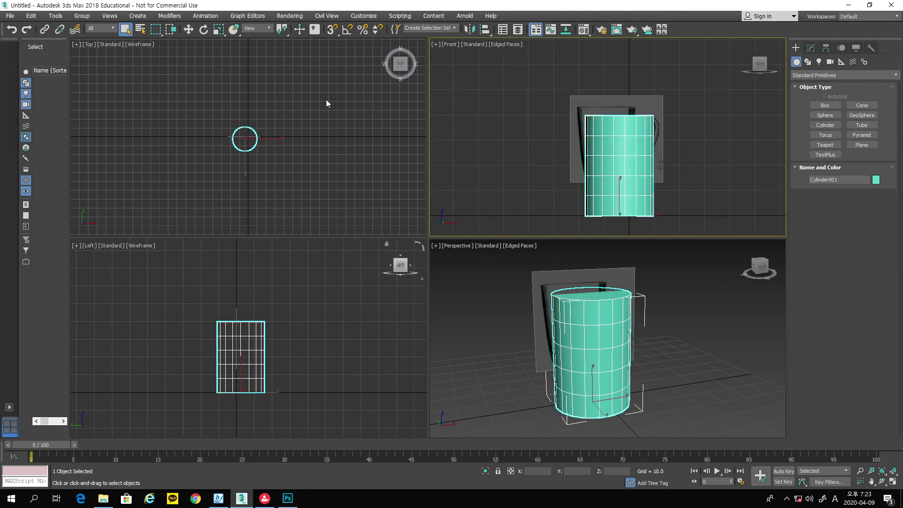
{"action": "left_click", "coordinate": [188, 29]}
{"action": "left_click_drag", "start_coordinate": [626, 209], "coordinate": [620, 172]}
{"action": "scroll", "coordinate": [664, 147], "scroll_direction": "up", "scroll_amount": 3}
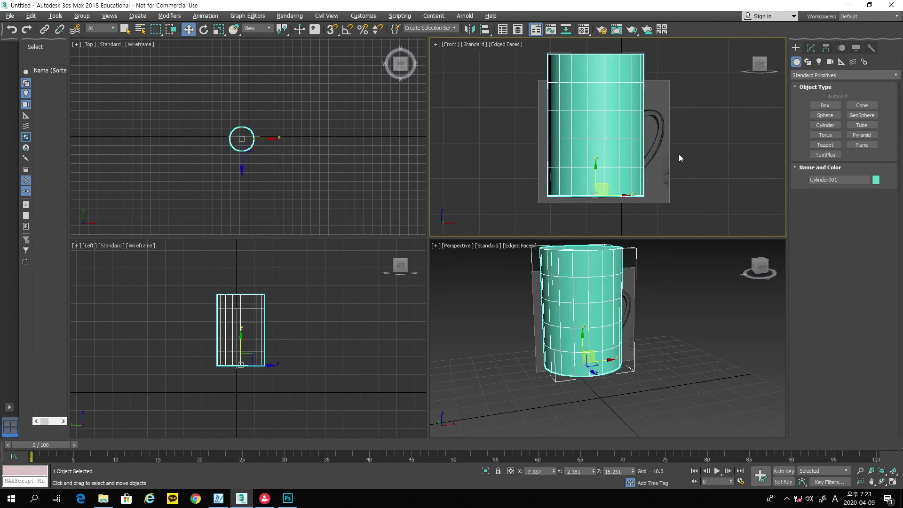
{"action": "key", "text": "alt+x"}
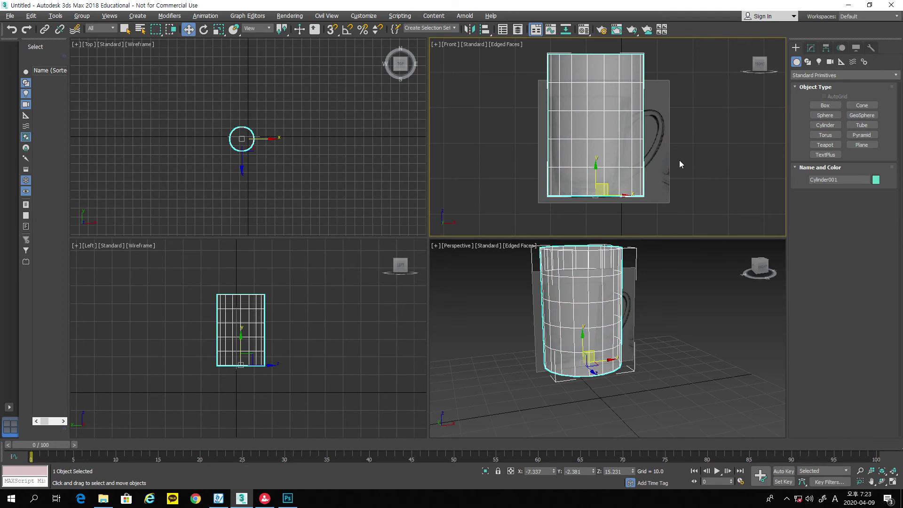
{"action": "left_click", "coordinate": [893, 482]}
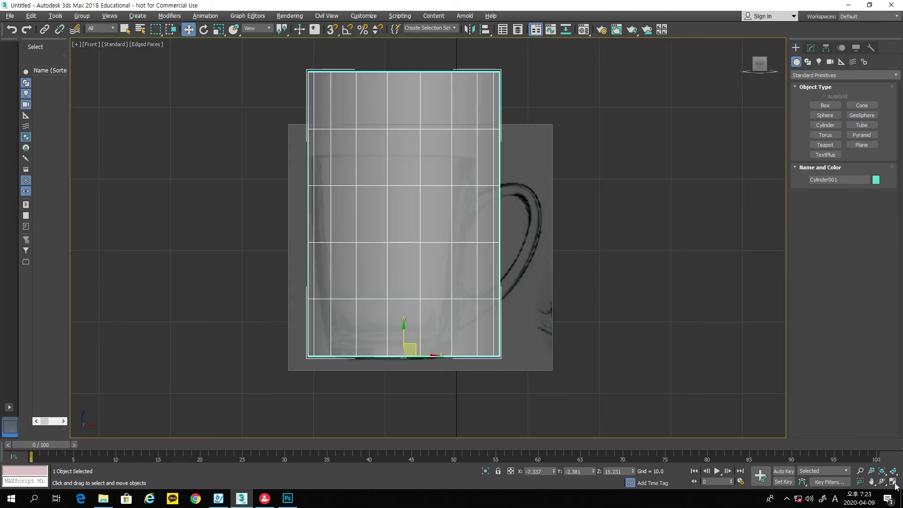
{"action": "mouse_move", "coordinate": [420, 348]}
{"action": "left_mouse_down"}
{"action": "mouse_move", "coordinate": [558, 278]}
{"action": "mouse_move", "coordinate": [397, 339]}
{"action": "mouse_move", "coordinate": [408, 335]}
{"action": "mouse_move", "coordinate": [408, 346]}
{"action": "left_mouse_up"}
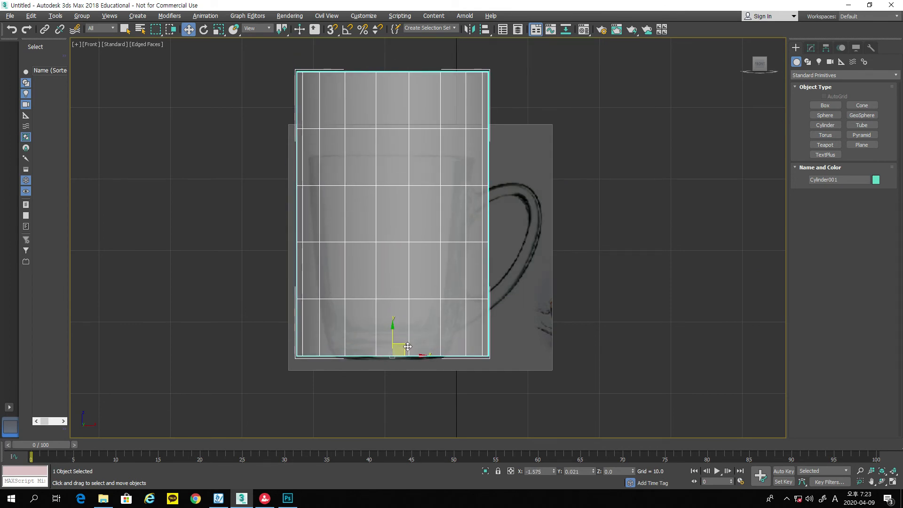
Step: Reduce the cylinder's height to about 27.61 to match the reference mug, and nudge it down onto the mug's base
{"action": "left_click", "coordinate": [811, 48]}
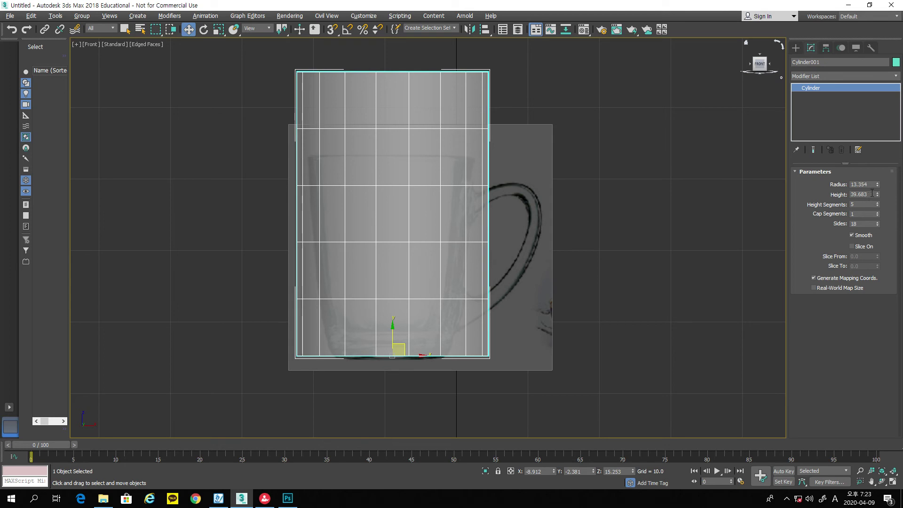
{"action": "left_click_drag", "start_coordinate": [877, 195], "coordinate": [878, 207]}
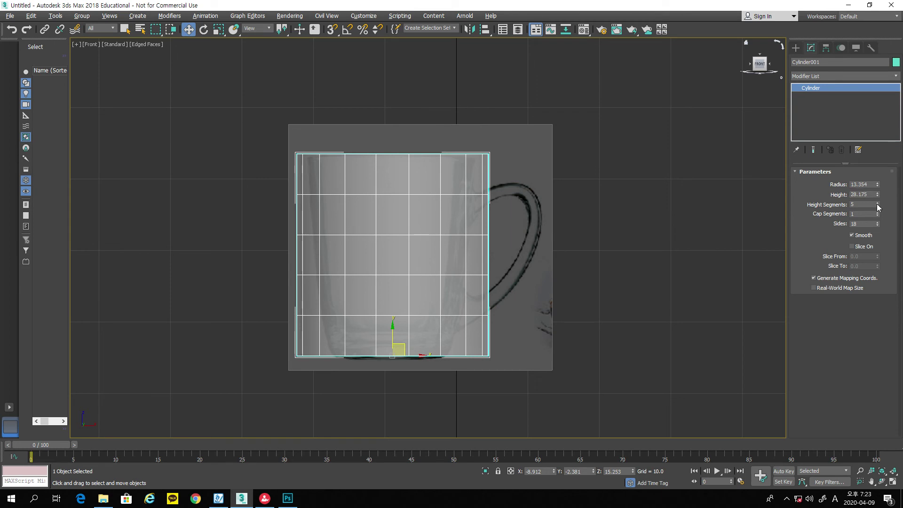
{"action": "left_click_drag", "start_coordinate": [878, 202], "coordinate": [878, 204]}
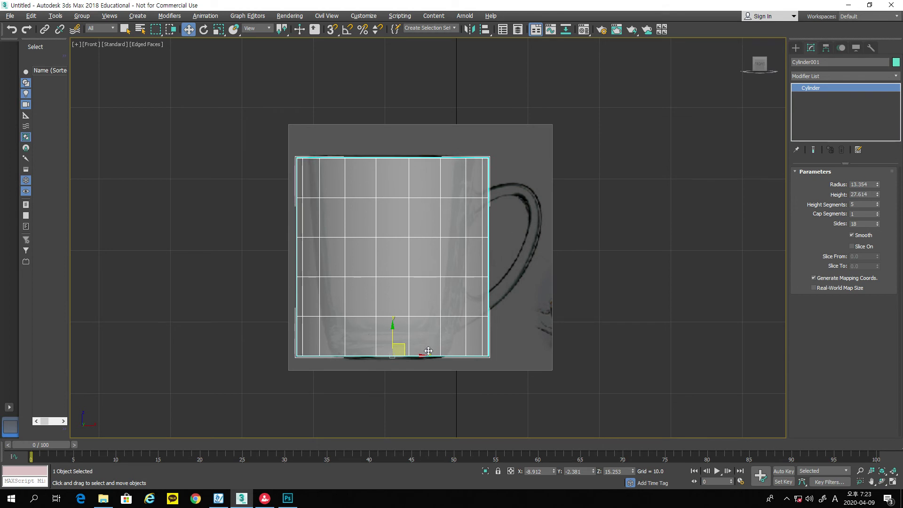
{"action": "left_click_drag", "start_coordinate": [394, 332], "coordinate": [394, 333]}
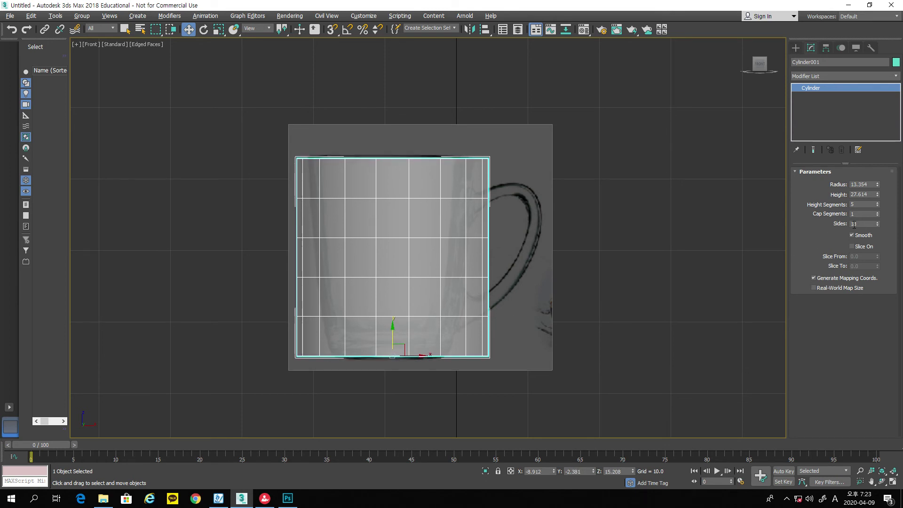
Step: Reduce the cylinder's radius to about 7.49 and shift it slightly left to fit the width of the mug's base
{"action": "left_click_drag", "start_coordinate": [878, 186], "coordinate": [878, 206]}
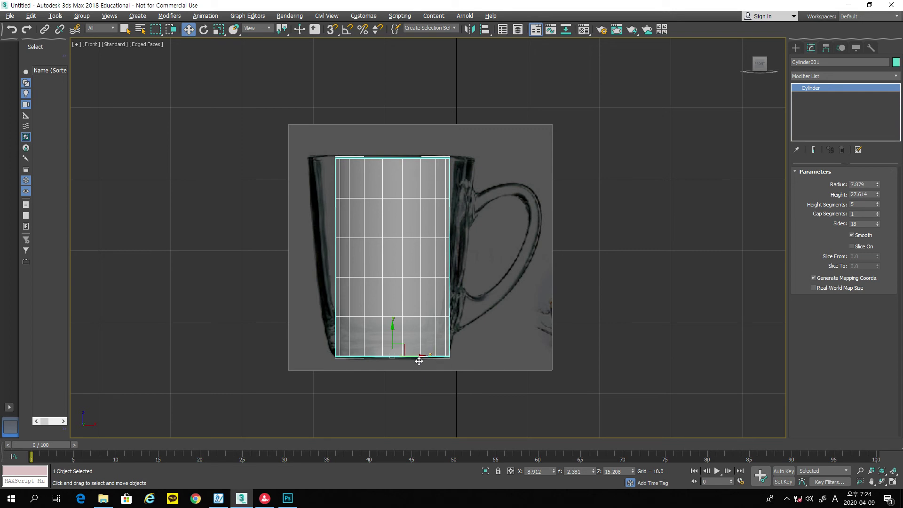
{"action": "left_click_drag", "start_coordinate": [419, 357], "coordinate": [416, 357]}
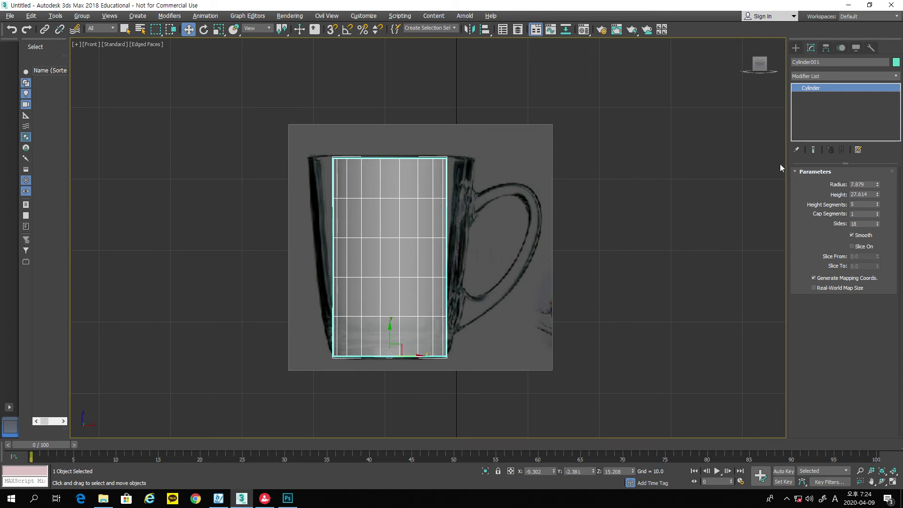
{"action": "left_click_drag", "start_coordinate": [878, 187], "coordinate": [877, 188]}
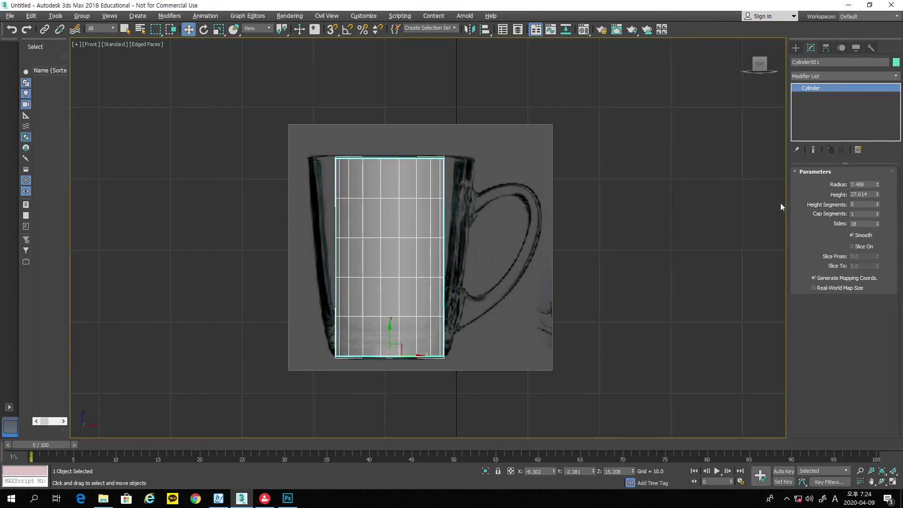
Step: Restore the four-viewport layout and set the cylinder's number of sides to 13
{"action": "left_click", "coordinate": [894, 481]}
{"action": "scroll", "coordinate": [272, 147], "scroll_direction": "up", "scroll_amount": 6}
{"action": "middle_click_drag", "start_coordinate": [272, 146], "coordinate": [378, 157]}
{"action": "middle_click_drag", "start_coordinate": [248, 154], "coordinate": [321, 182]}
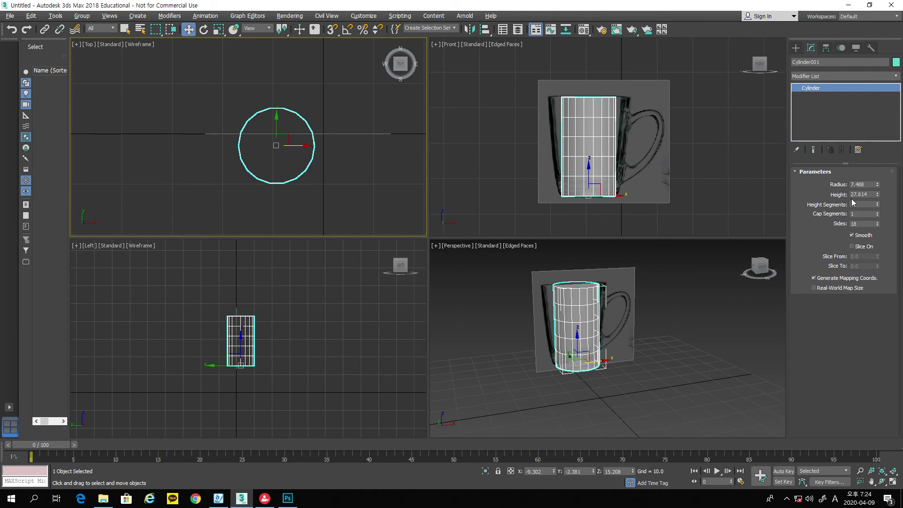
{"action": "left_click", "coordinate": [878, 225]}
{"action": "left_click", "coordinate": [878, 225]}
{"action": "left_click", "coordinate": [878, 225]}
{"action": "left_click", "coordinate": [879, 225]}
{"action": "left_click", "coordinate": [878, 225]}
{"action": "left_click", "coordinate": [879, 226]}
{"action": "left_click", "coordinate": [878, 226]}
{"action": "left_click", "coordinate": [878, 226]}
{"action": "left_click", "coordinate": [878, 225]}
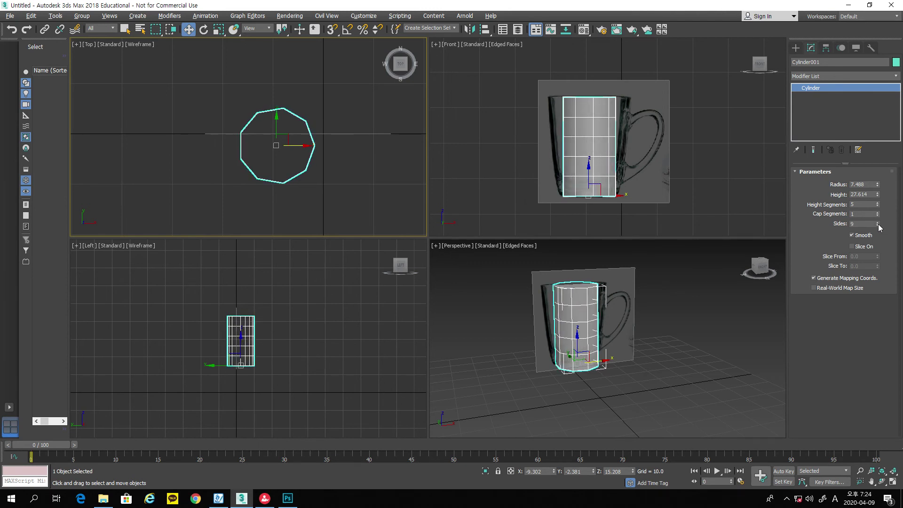
{"action": "left_click", "coordinate": [878, 223]}
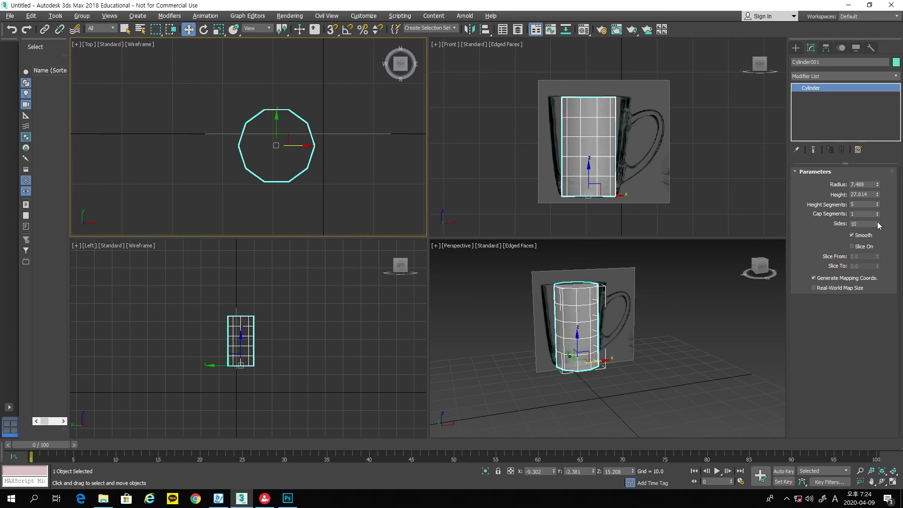
{"action": "left_click", "coordinate": [878, 223]}
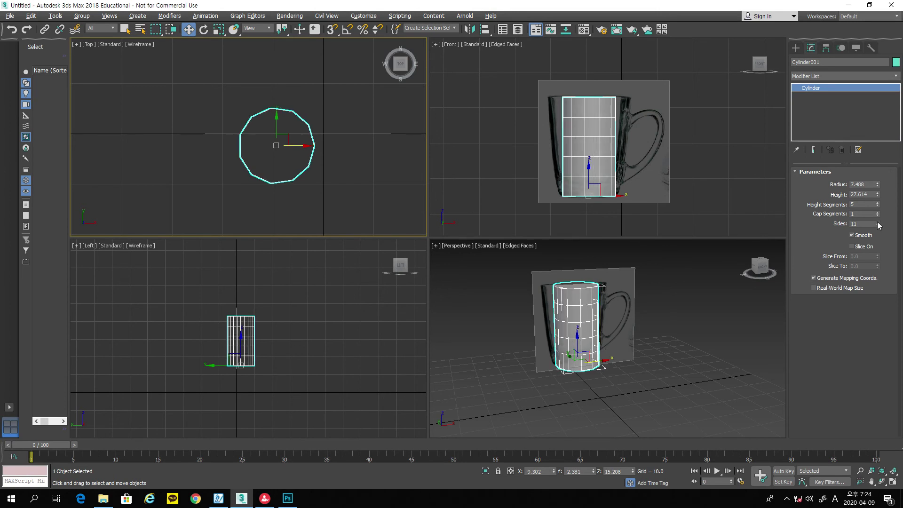
{"action": "left_click", "coordinate": [878, 223]}
{"action": "left_click", "coordinate": [878, 223]}
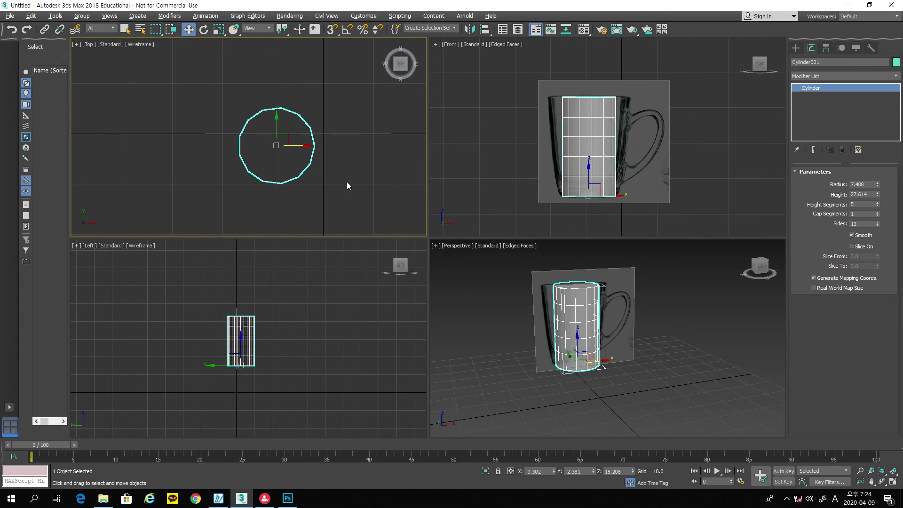
Step: Centre the cylinder on the reference plane in the Top view and rotate it -180 degrees about Z with Angle Snap on
{"action": "left_click_drag", "start_coordinate": [289, 142], "coordinate": [289, 133]}
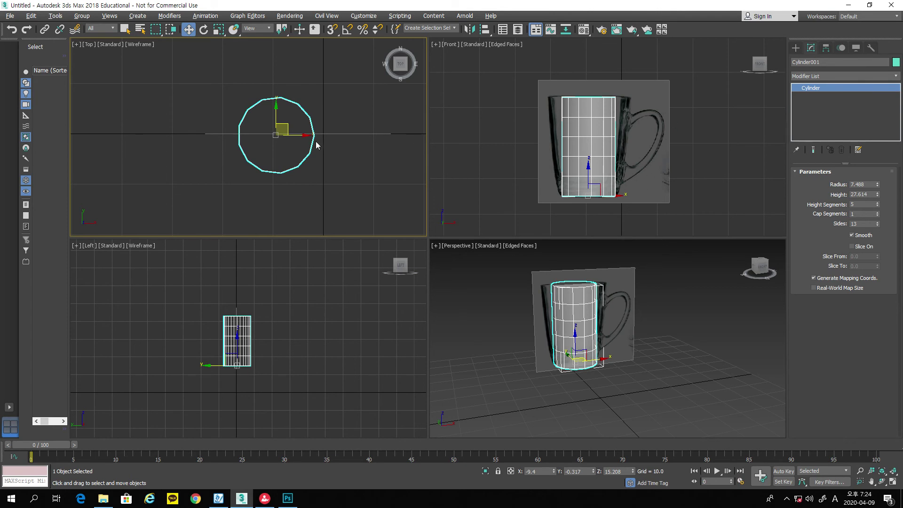
{"action": "left_click", "coordinate": [203, 29]}
{"action": "left_click", "coordinate": [348, 30]}
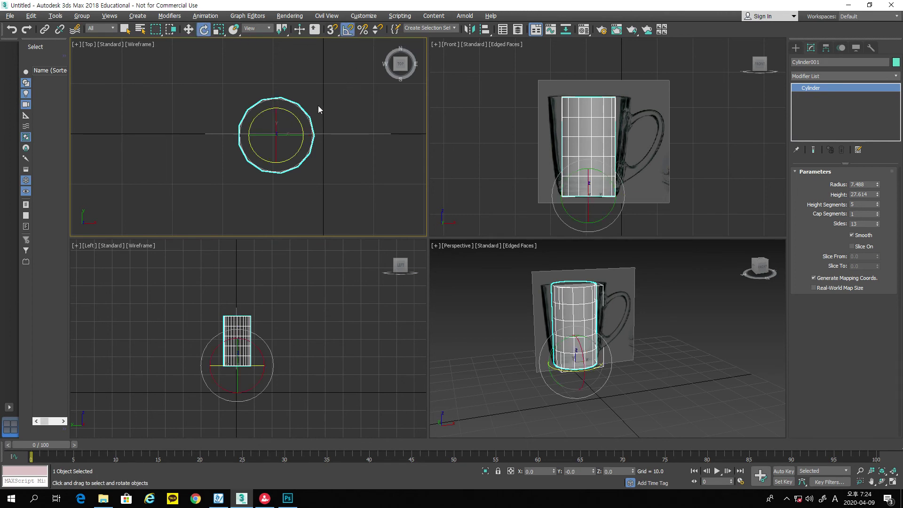
{"action": "mouse_move", "coordinate": [281, 110]}
{"action": "left_mouse_down"}
{"action": "mouse_move", "coordinate": [302, 112]}
{"action": "mouse_move", "coordinate": [343, 240]}
{"action": "mouse_move", "coordinate": [344, 278]}
{"action": "mouse_move", "coordinate": [333, 298]}
{"action": "mouse_move", "coordinate": [337, 224]}
{"action": "mouse_move", "coordinate": [367, 185]}
{"action": "left_mouse_up"}
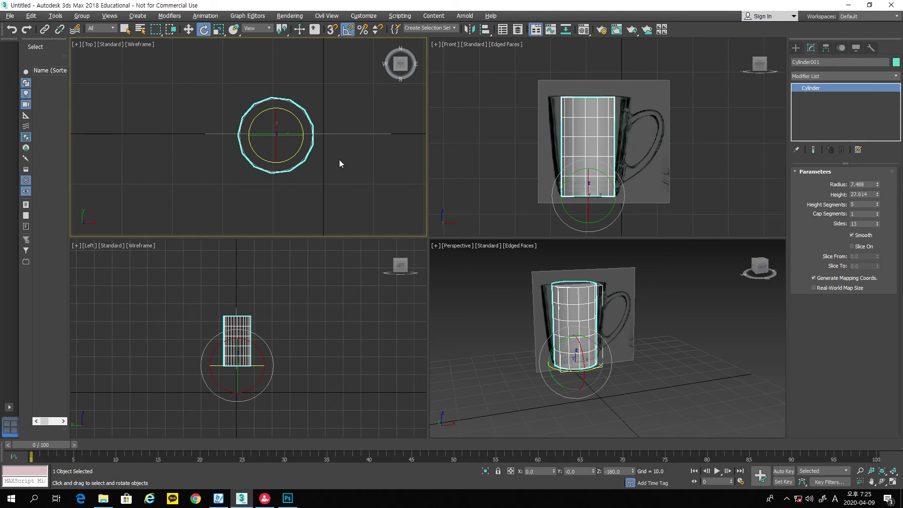
{"action": "right_click", "coordinate": [332, 138]}
{"action": "left_click", "coordinate": [316, 136]}
Step: Add a Taper modifier to the cylinder and set its amount to 0.5 against the mug outline in the Front view
{"action": "left_click", "coordinate": [828, 76]}
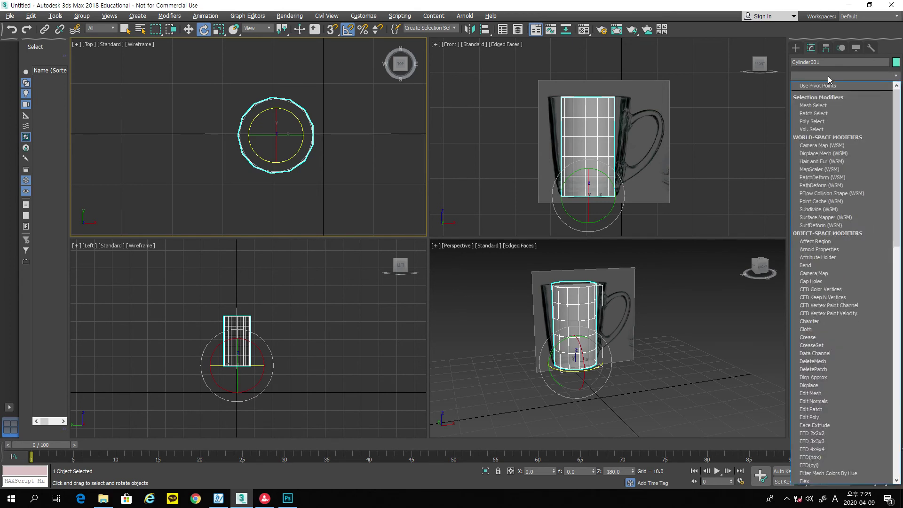
{"action": "left_click_drag", "start_coordinate": [897, 148], "coordinate": [899, 209]}
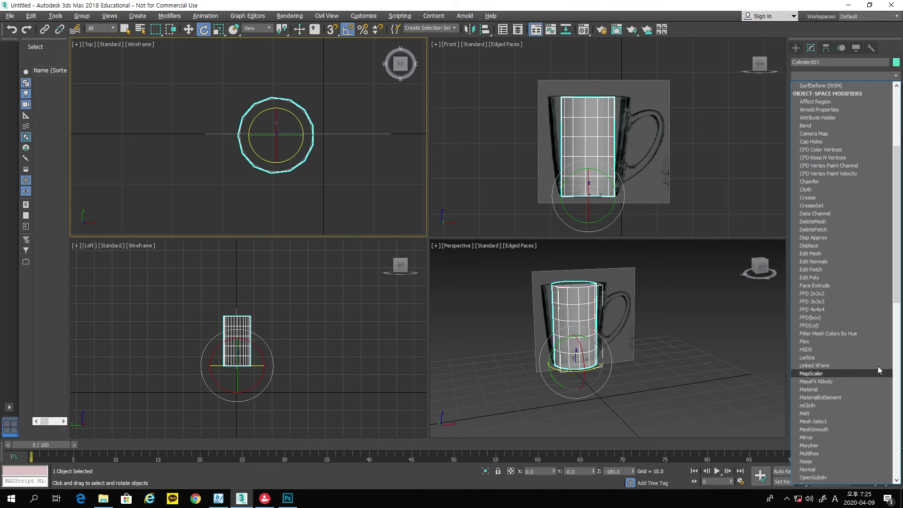
{"action": "scroll", "coordinate": [882, 319], "scroll_direction": "down", "scroll_amount": 7}
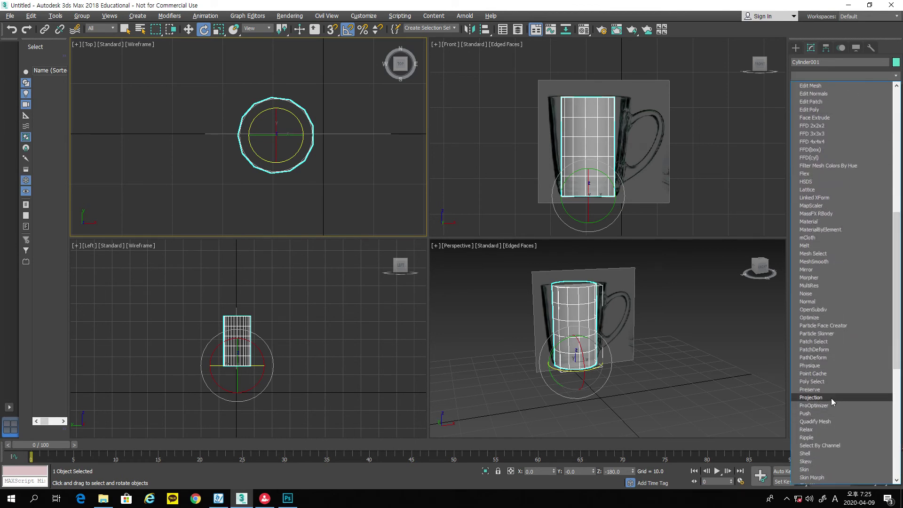
{"action": "left_click_drag", "start_coordinate": [896, 334], "coordinate": [886, 426]}
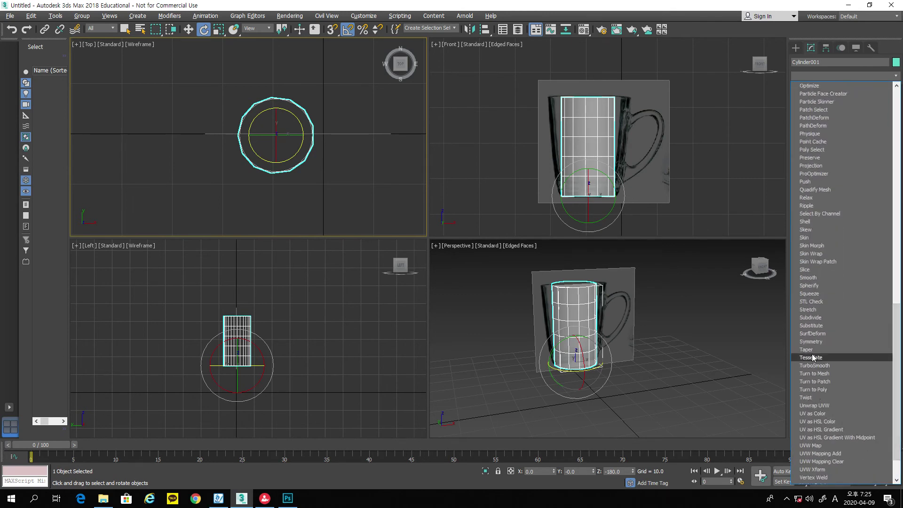
{"action": "left_click", "coordinate": [805, 350]}
{"action": "scroll", "coordinate": [644, 179], "scroll_direction": "up", "scroll_amount": 5}
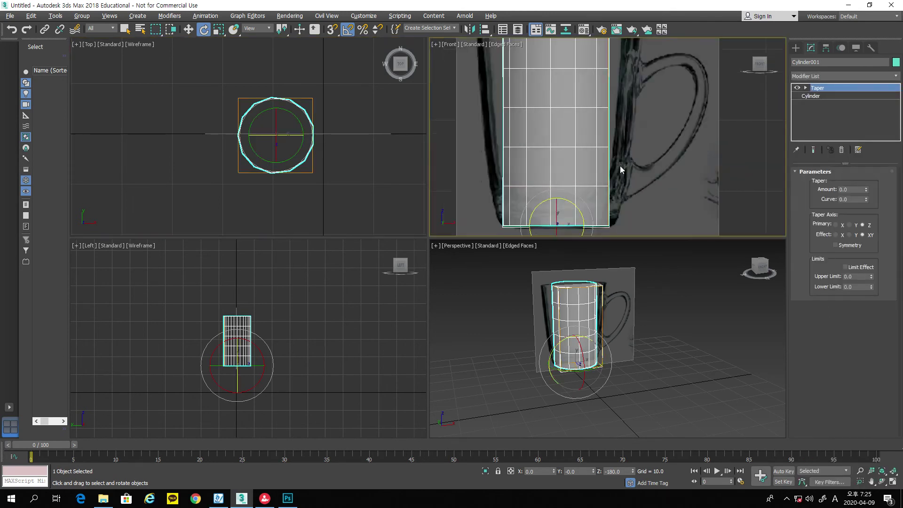
{"action": "scroll", "coordinate": [650, 169], "scroll_direction": "down", "scroll_amount": 5}
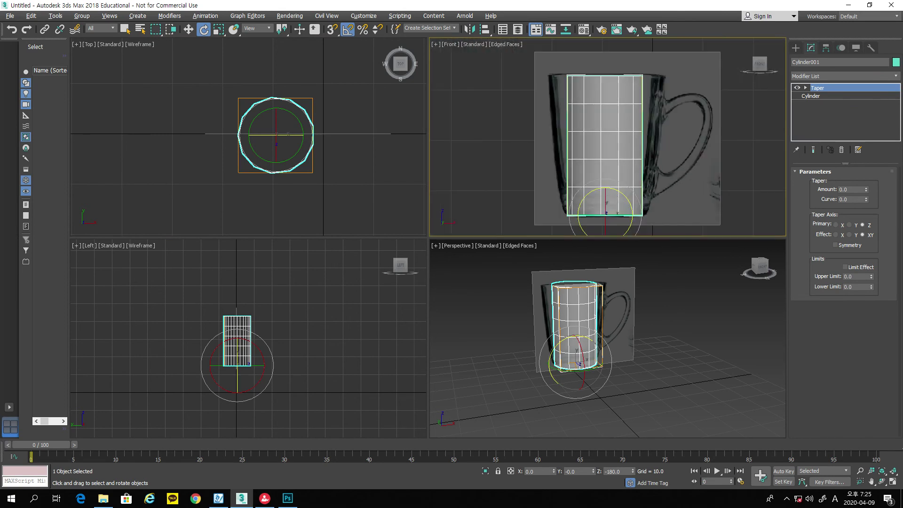
{"action": "left_click", "coordinate": [892, 481]}
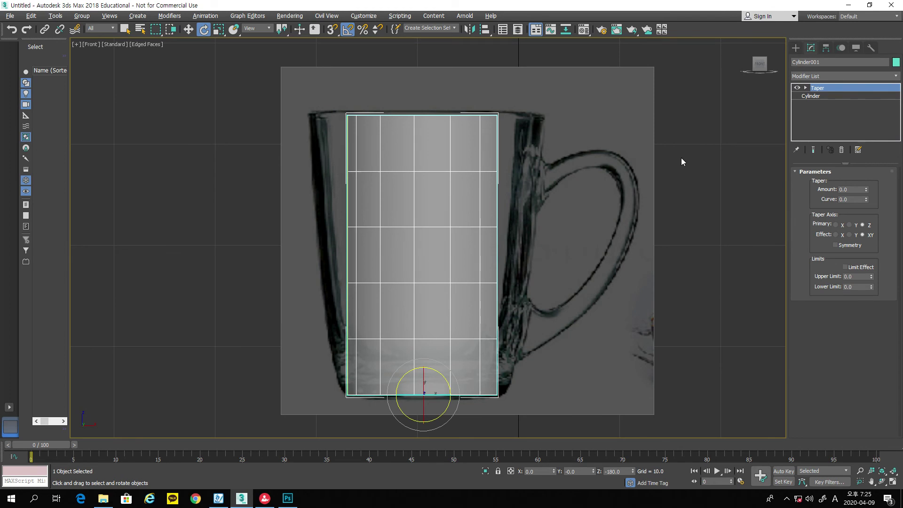
{"action": "left_click_drag", "start_coordinate": [867, 191], "coordinate": [866, 163]}
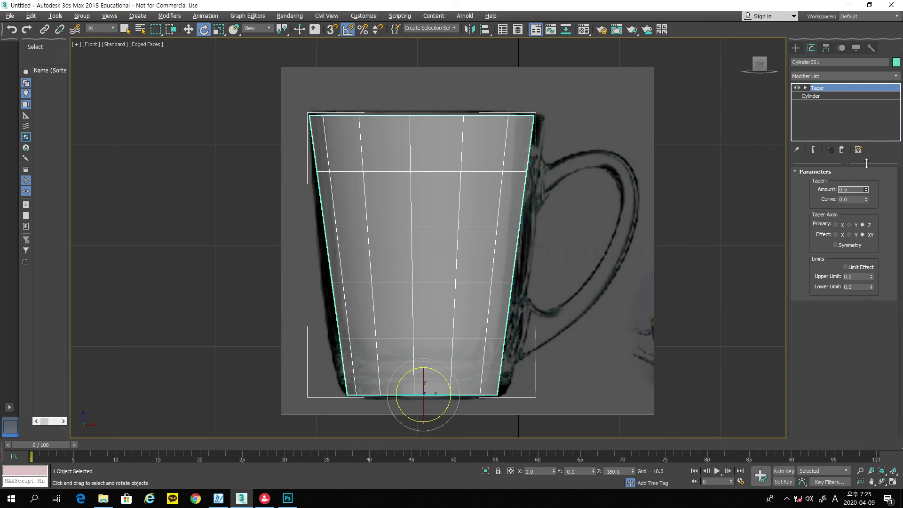
Step: Shift the tapered cylinder slightly right along X to centre it on the mug, and set the taper curve to 0.48
{"action": "left_click", "coordinate": [188, 30]}
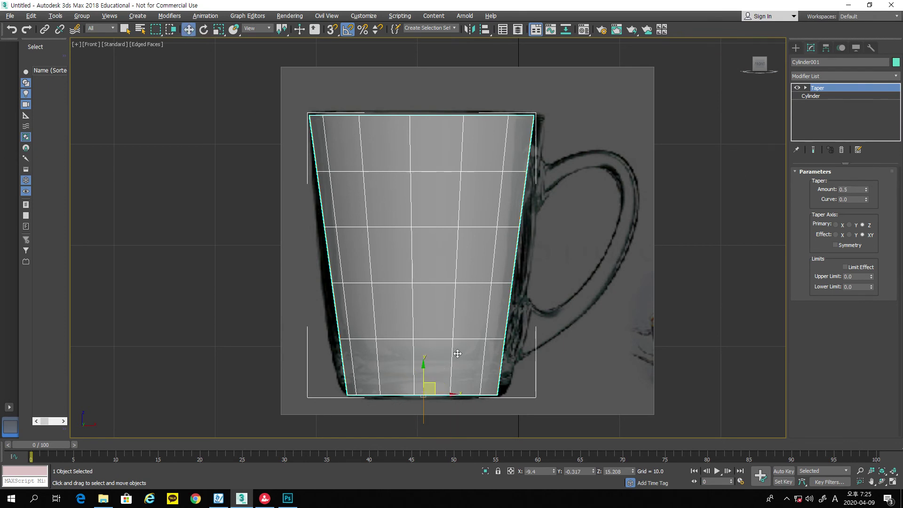
{"action": "left_click_drag", "start_coordinate": [456, 394], "coordinate": [459, 394]}
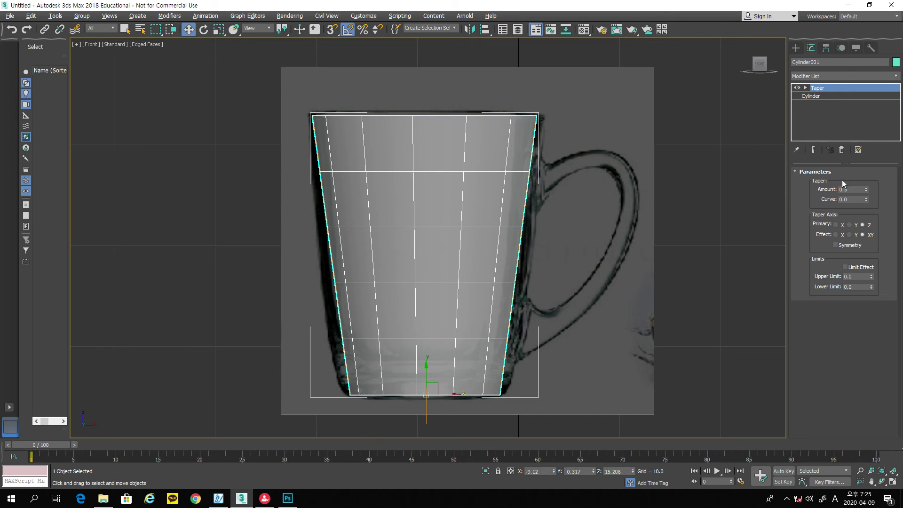
{"action": "left_click_drag", "start_coordinate": [866, 200], "coordinate": [866, 175]}
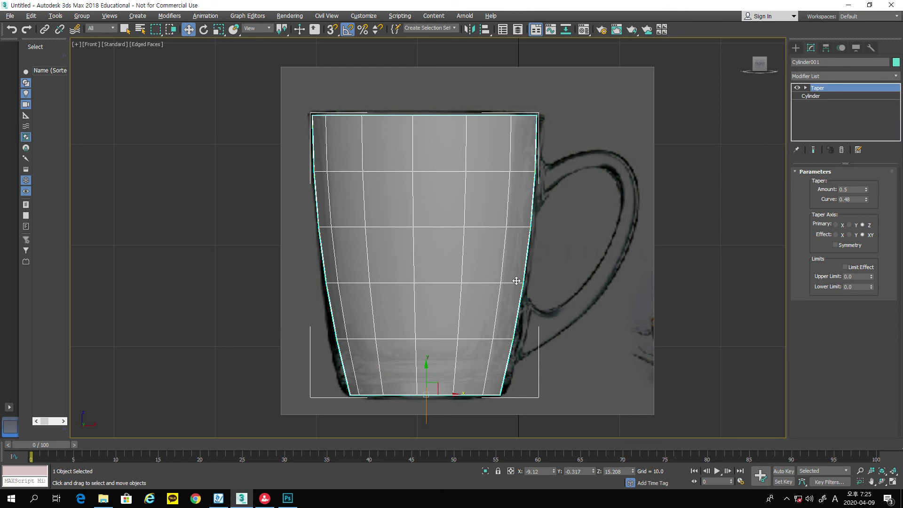
{"action": "left_click", "coordinate": [893, 482]}
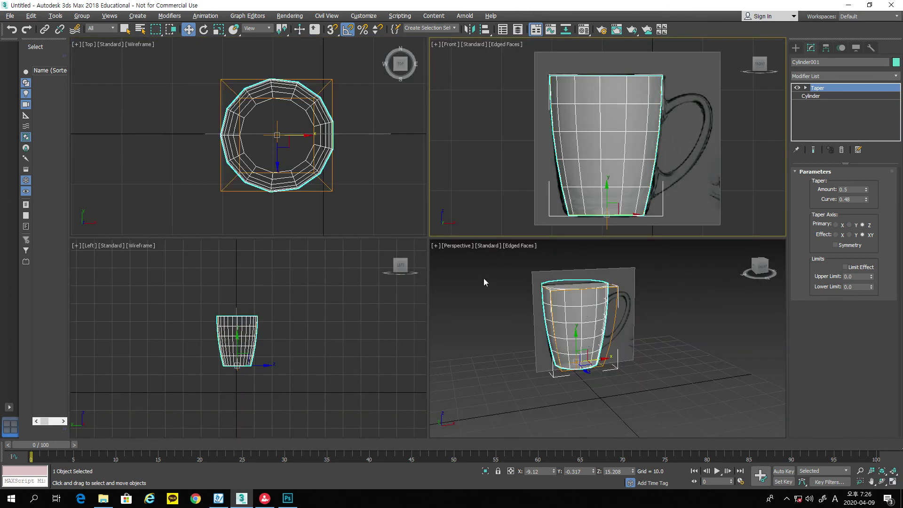
Step: Convert the tapered cylinder to an Editable Poly
{"action": "right_click", "coordinate": [590, 120]}
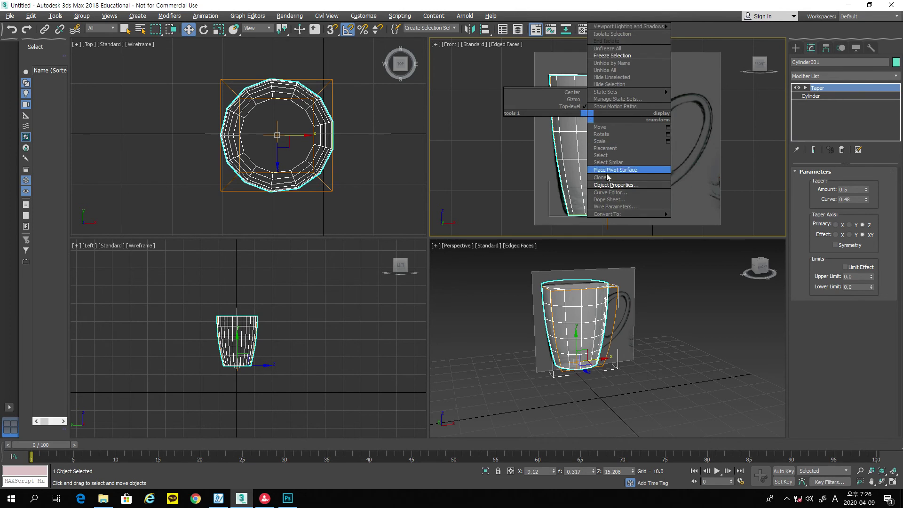
{"action": "mouse_move", "coordinate": [619, 216]}
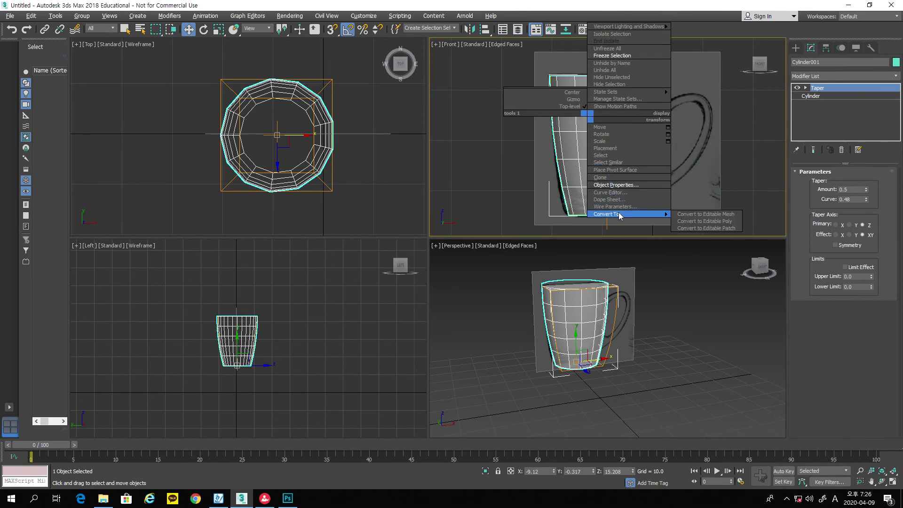
{"action": "left_click", "coordinate": [689, 222]}
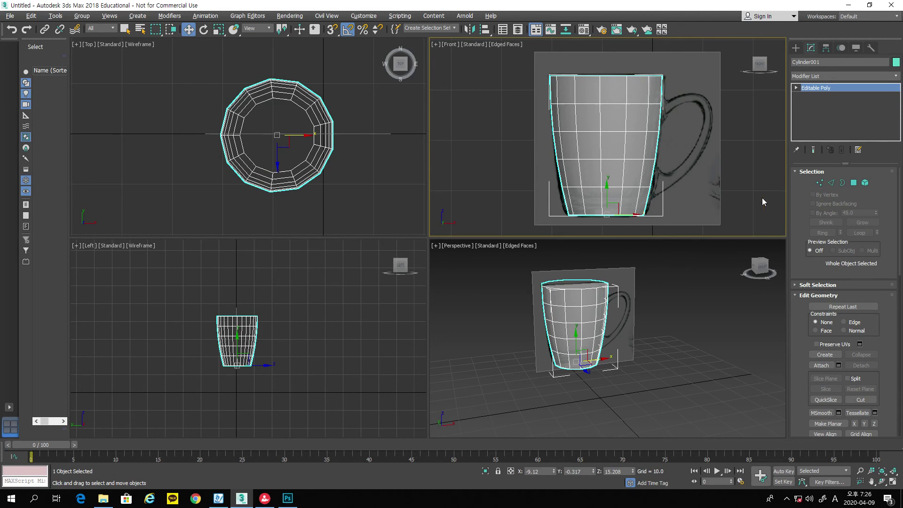
Step: In the maximized Front view, select the third vertex row below the rim and scale it slightly outward to the mug outline
{"action": "scroll", "coordinate": [679, 170], "scroll_direction": "up", "scroll_amount": 5}
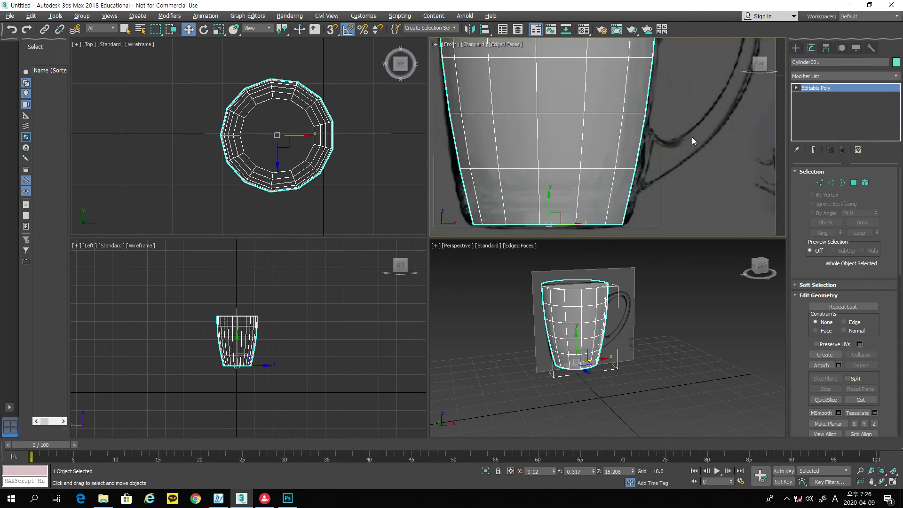
{"action": "scroll", "coordinate": [692, 137], "scroll_direction": "down", "scroll_amount": 1}
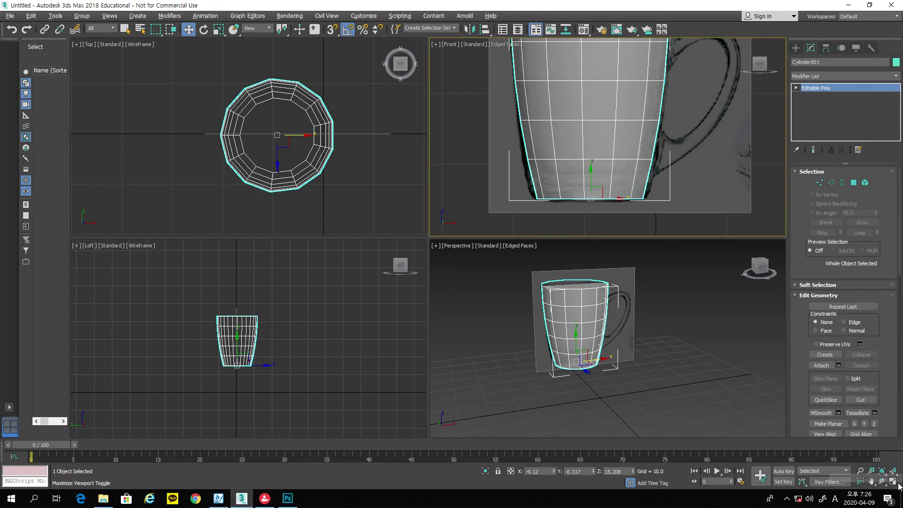
{"action": "key", "text": "alt+w"}
{"action": "middle_click_drag", "start_coordinate": [571, 216], "coordinate": [612, 242]}
{"action": "scroll", "coordinate": [612, 242], "scroll_direction": "down", "scroll_amount": 2}
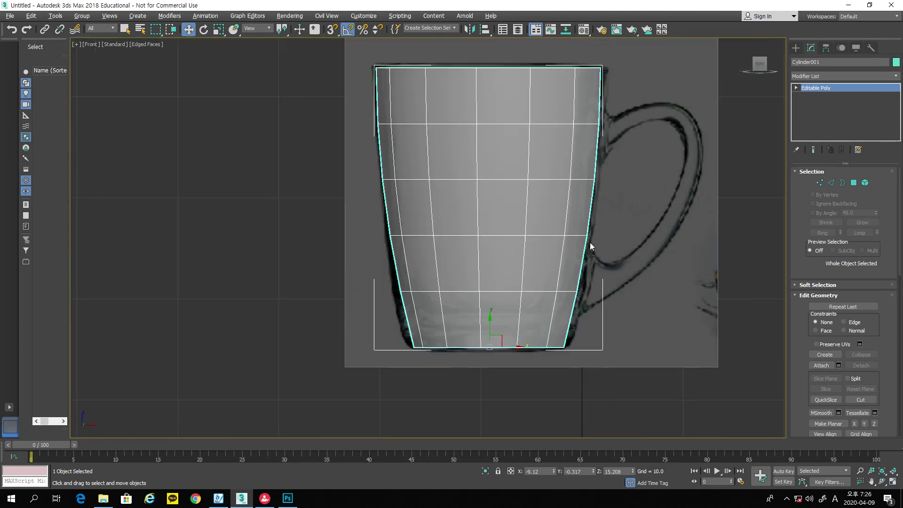
{"action": "left_click", "coordinate": [819, 182]}
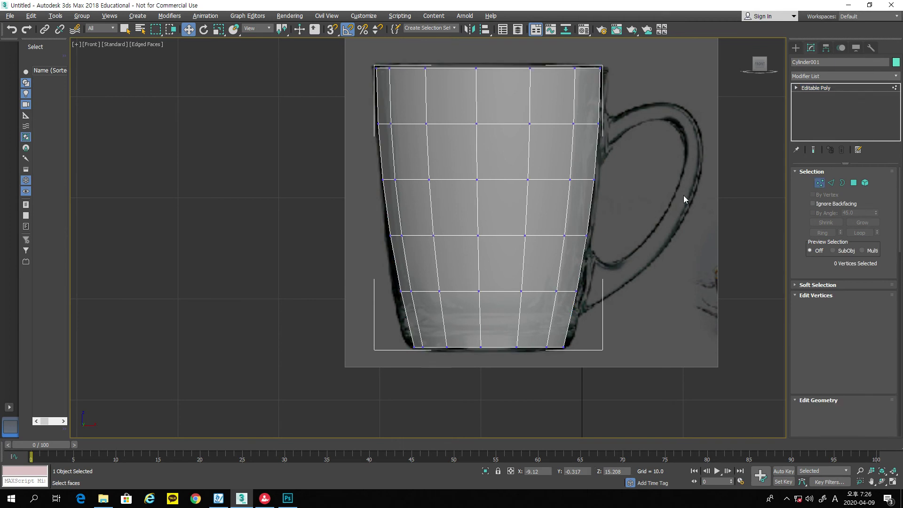
{"action": "left_click_drag", "start_coordinate": [620, 202], "coordinate": [636, 203]}
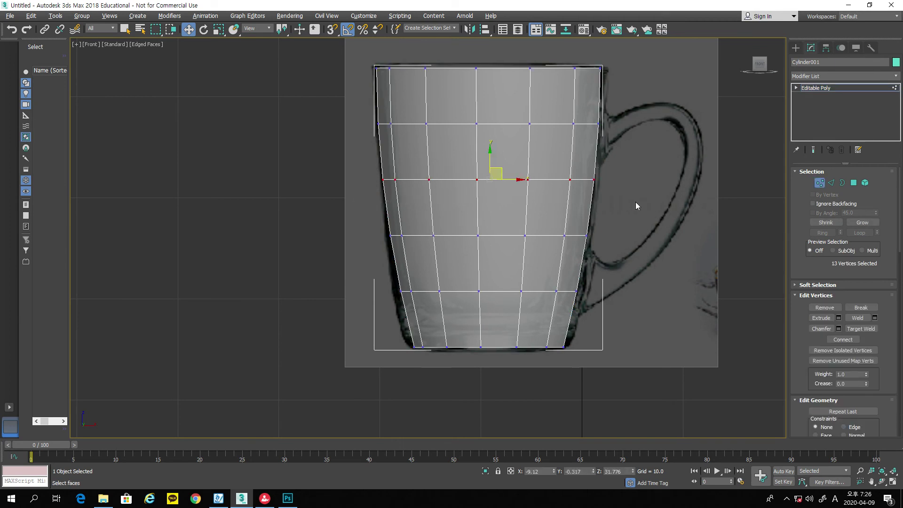
{"action": "left_click", "coordinate": [219, 30]}
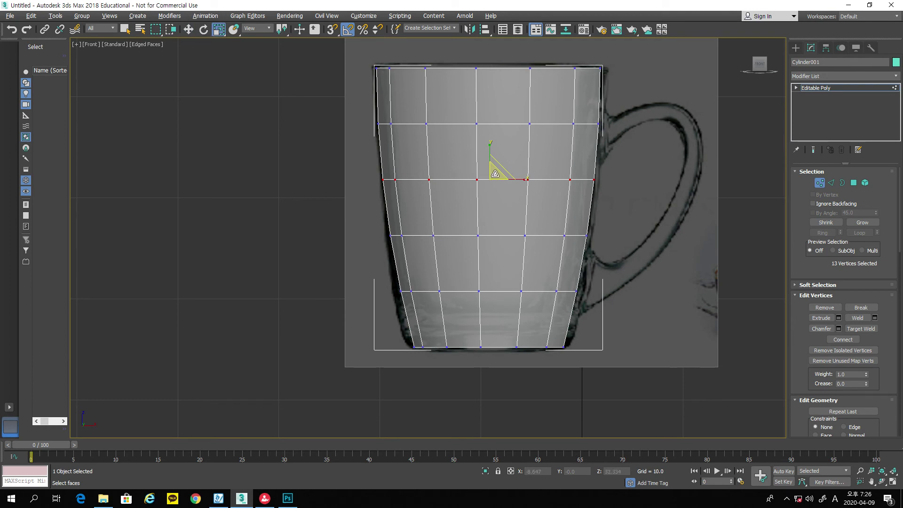
{"action": "left_click_drag", "start_coordinate": [495, 174], "coordinate": [495, 172]}
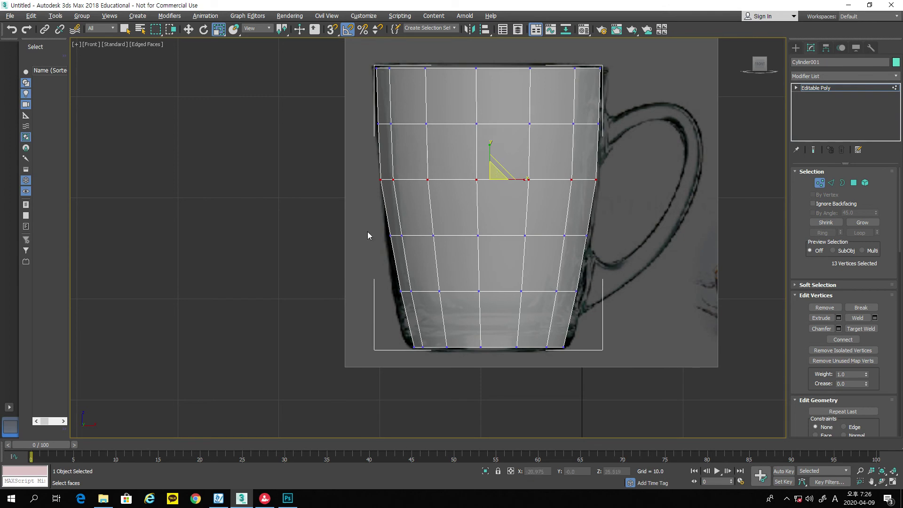
Step: Widen the fourth vertex row to the mug outline and scale the fifth row to about 109 percent
{"action": "left_click_drag", "start_coordinate": [380, 227], "coordinate": [594, 258]}
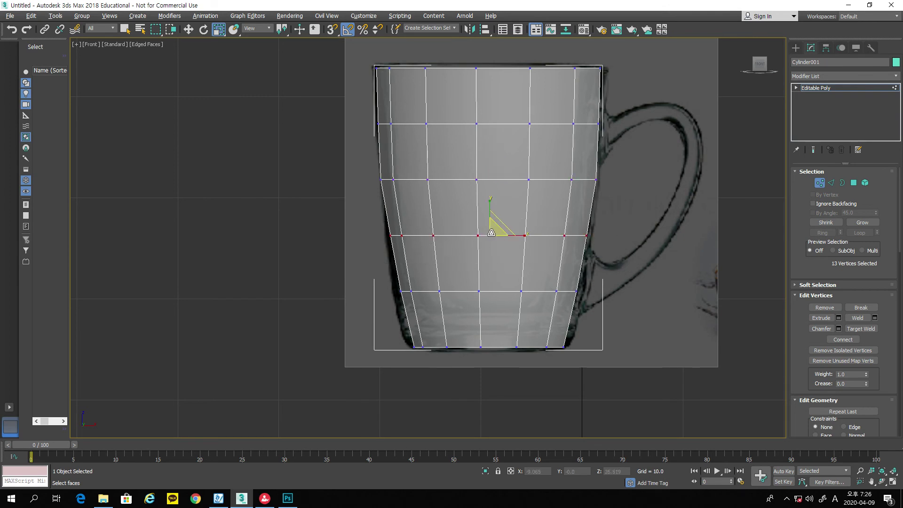
{"action": "left_click_drag", "start_coordinate": [491, 232], "coordinate": [499, 231]}
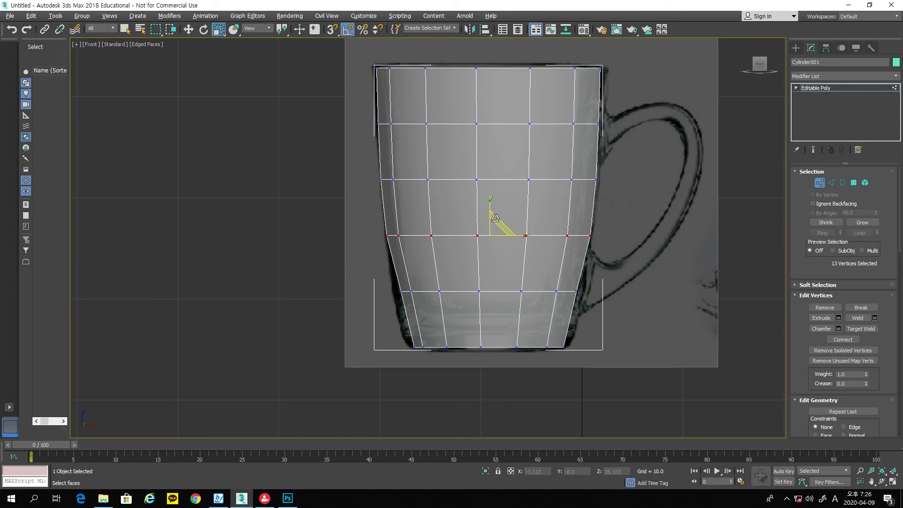
{"action": "left_click_drag", "start_coordinate": [395, 280], "coordinate": [578, 304]}
{"action": "left_click_drag", "start_coordinate": [499, 288], "coordinate": [499, 285]}
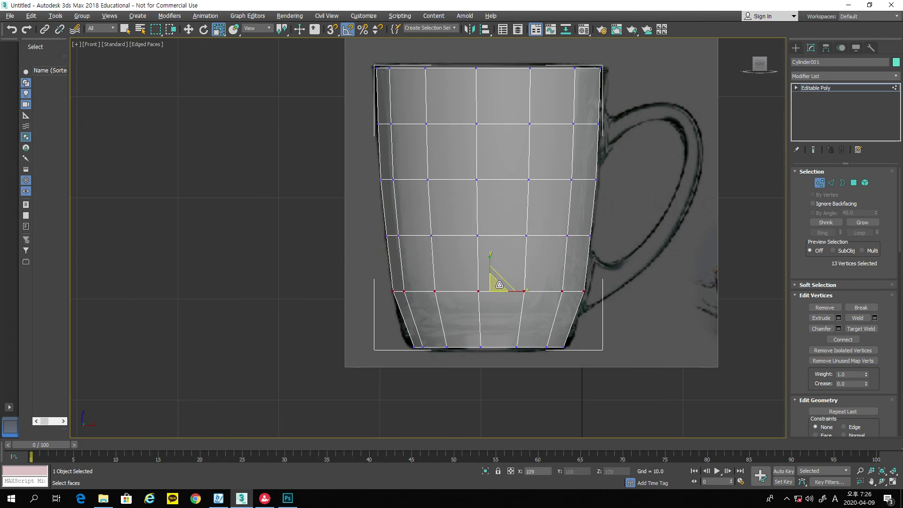
Step: Widen the bottom vertex row to the mug outline, raise it about 0.9 above the dark base, and refit its width
{"action": "left_click_drag", "start_coordinate": [405, 333], "coordinate": [565, 354]}
{"action": "left_click_drag", "start_coordinate": [499, 343], "coordinate": [498, 338]}
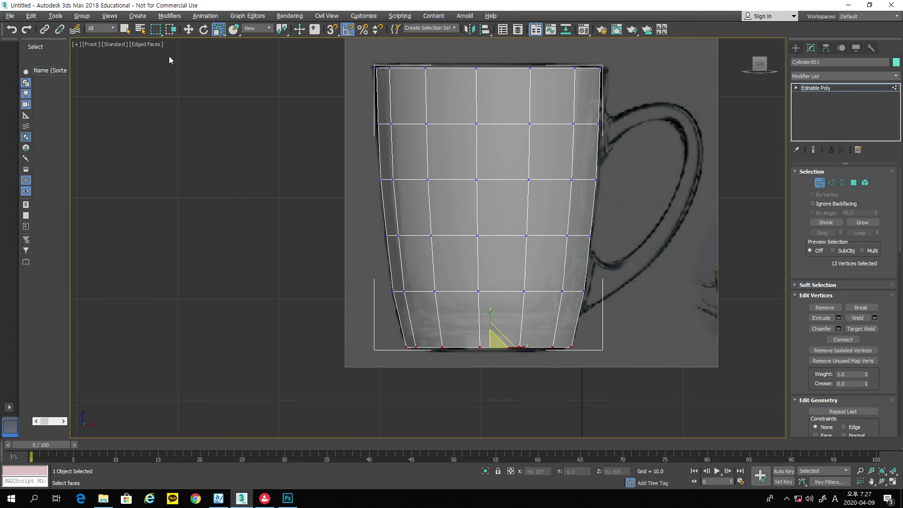
{"action": "left_click", "coordinate": [188, 30]}
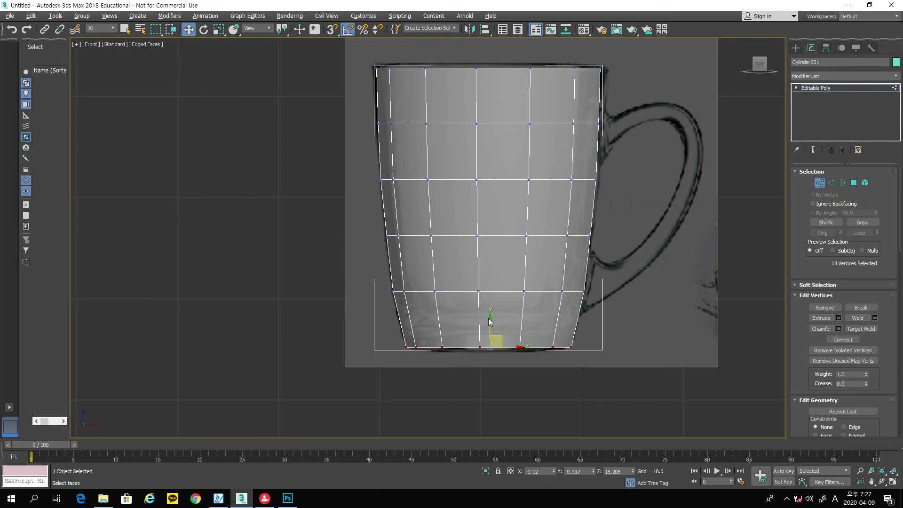
{"action": "left_click_drag", "start_coordinate": [491, 320], "coordinate": [490, 310]}
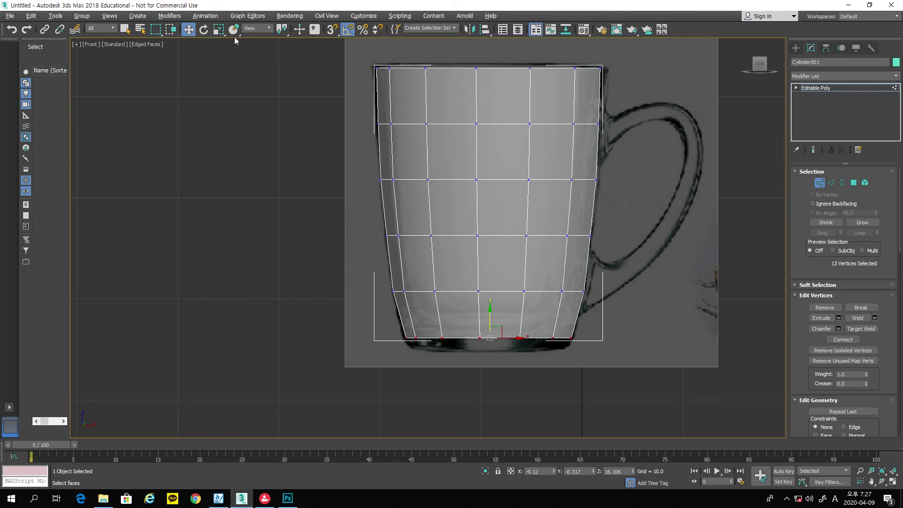
{"action": "left_click", "coordinate": [219, 29]}
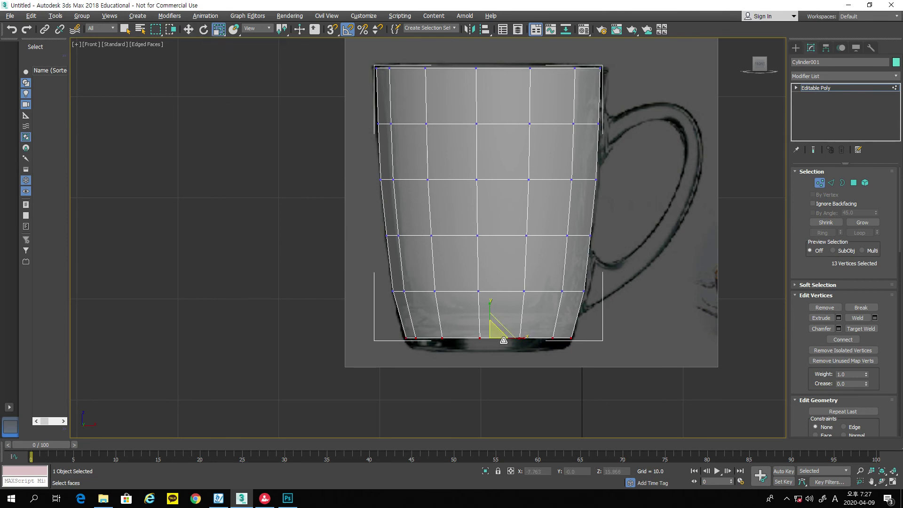
{"action": "left_click_drag", "start_coordinate": [494, 332], "coordinate": [494, 331]}
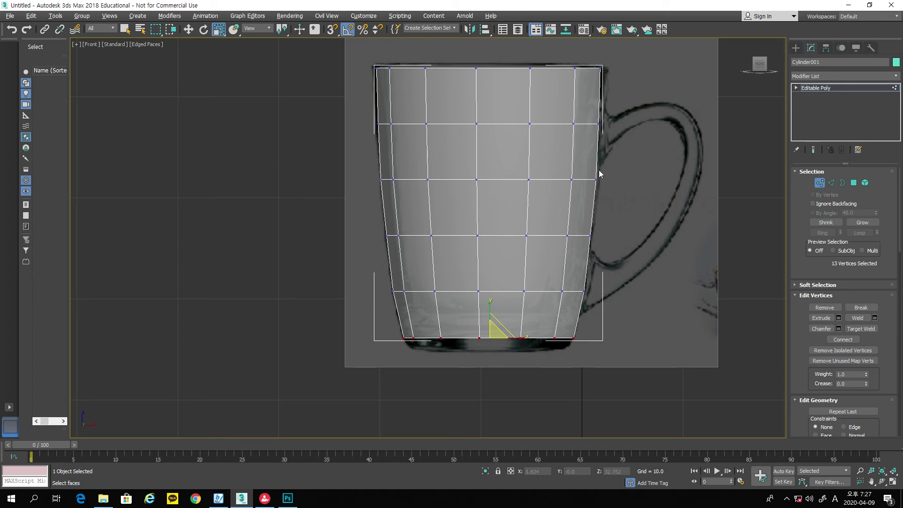
Step: Move the second vertex row from the top up about 0.73 toward the rim
{"action": "left_click_drag", "start_coordinate": [505, 134], "coordinate": [624, 136]}
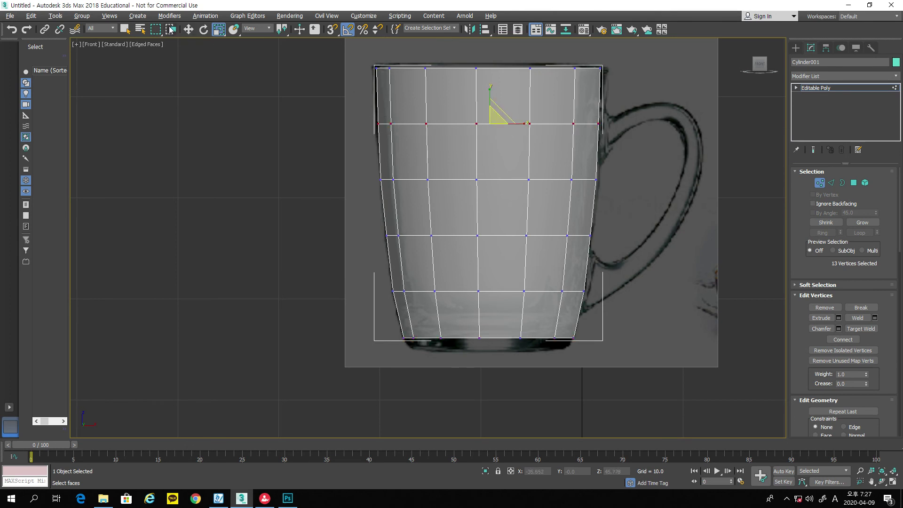
{"action": "left_click", "coordinate": [188, 29]}
{"action": "left_click_drag", "start_coordinate": [487, 103], "coordinate": [488, 95]}
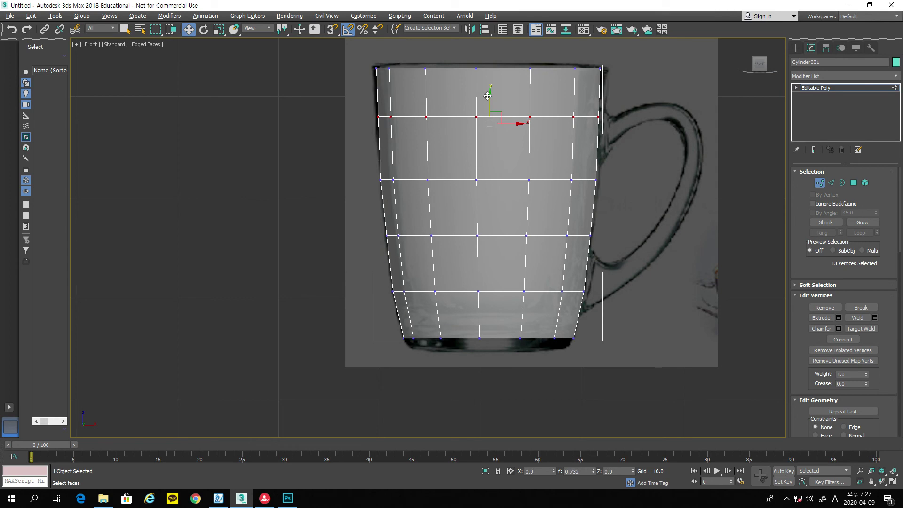
Step: Raise the third vertex row and scale it to 101 percent, and widen the second row slightly to the mug outline
{"action": "left_click_drag", "start_coordinate": [369, 168], "coordinate": [620, 193]}
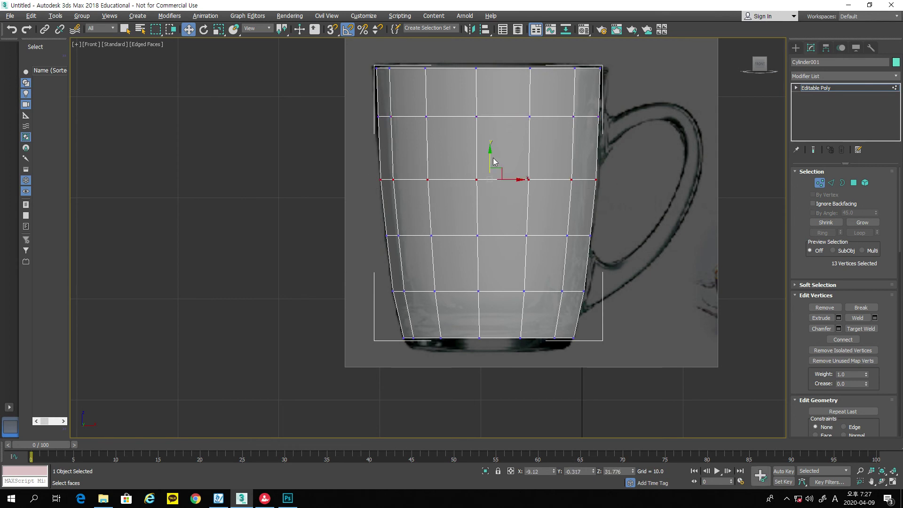
{"action": "left_click_drag", "start_coordinate": [490, 159], "coordinate": [492, 148]}
{"action": "left_click", "coordinate": [219, 30]}
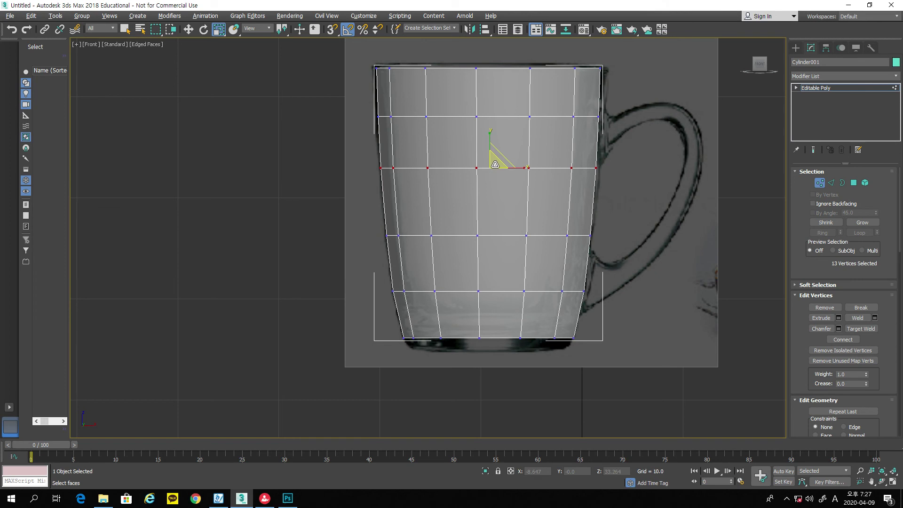
{"action": "left_click_drag", "start_coordinate": [496, 164], "coordinate": [493, 164]}
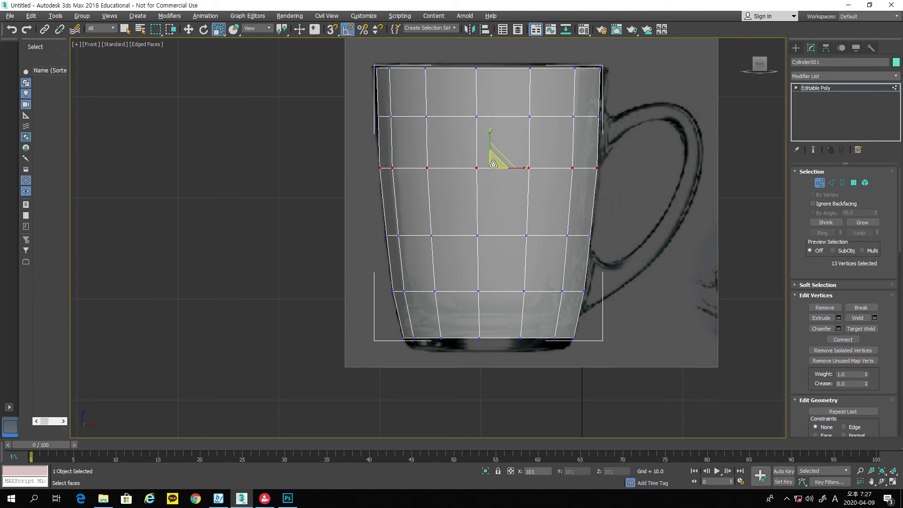
{"action": "left_click_drag", "start_coordinate": [372, 111], "coordinate": [635, 126]}
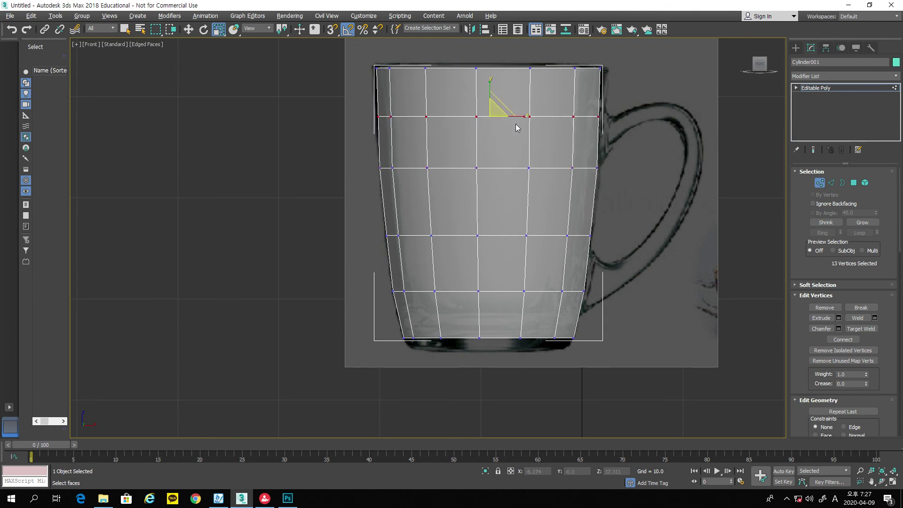
{"action": "left_click_drag", "start_coordinate": [496, 112], "coordinate": [496, 113]}
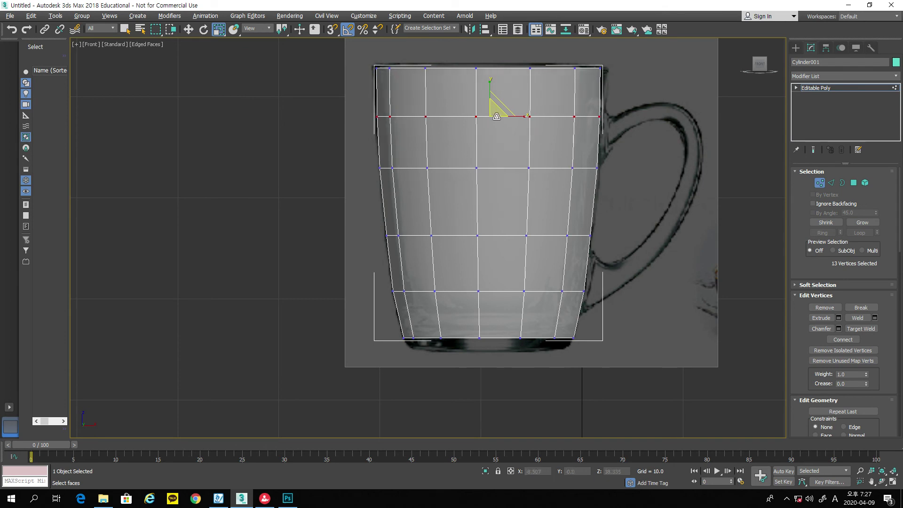
Step: Lower the fourth vertex row to the handle's lower inner joint and narrow it slightly to the mug outline
{"action": "left_click_drag", "start_coordinate": [360, 229], "coordinate": [631, 244]}
{"action": "left_click", "coordinate": [192, 31]}
{"action": "left_click_drag", "start_coordinate": [489, 212], "coordinate": [491, 228]}
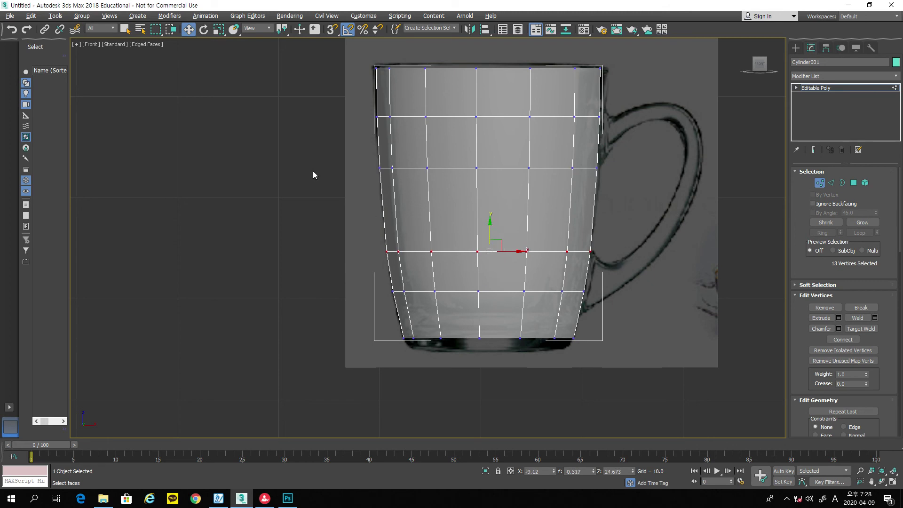
{"action": "left_click", "coordinate": [219, 30]}
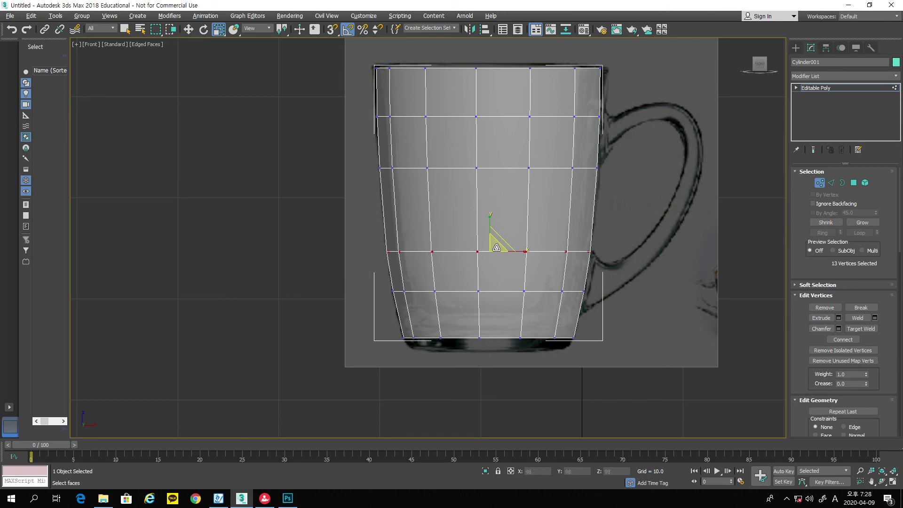
{"action": "left_click_drag", "start_coordinate": [499, 247], "coordinate": [500, 247]}
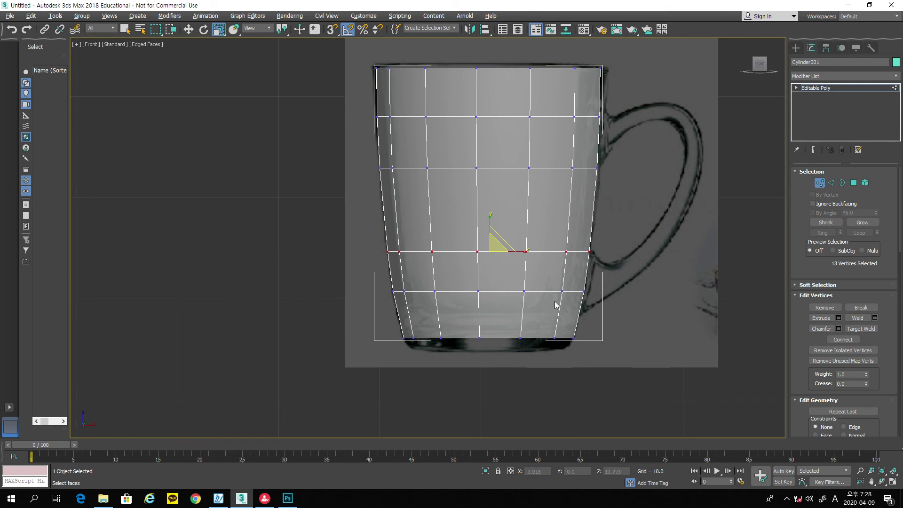
Step: Lower the fifth vertex row close to the bottom row and scale it inward to the mug outline
{"action": "left_click", "coordinate": [187, 30]}
{"action": "left_click_drag", "start_coordinate": [530, 298], "coordinate": [529, 298]}
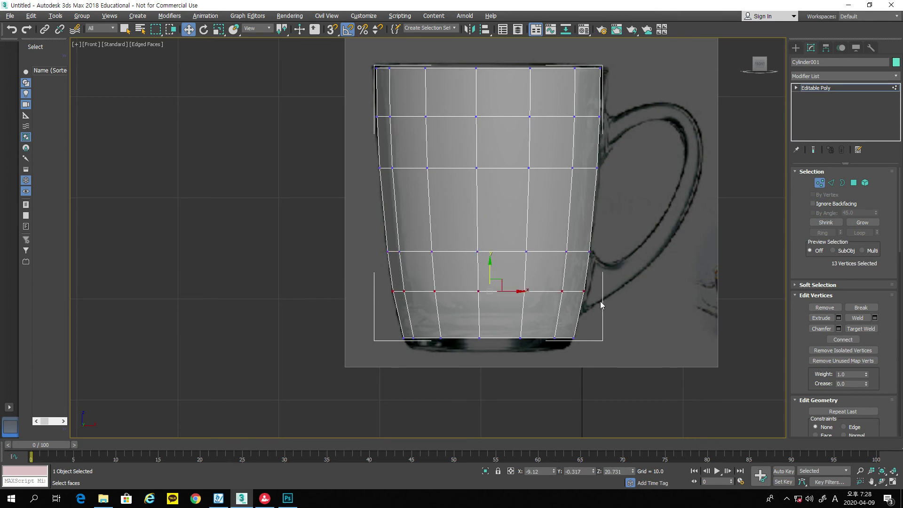
{"action": "left_click_drag", "start_coordinate": [489, 277], "coordinate": [492, 291]}
{"action": "left_click", "coordinate": [218, 29]}
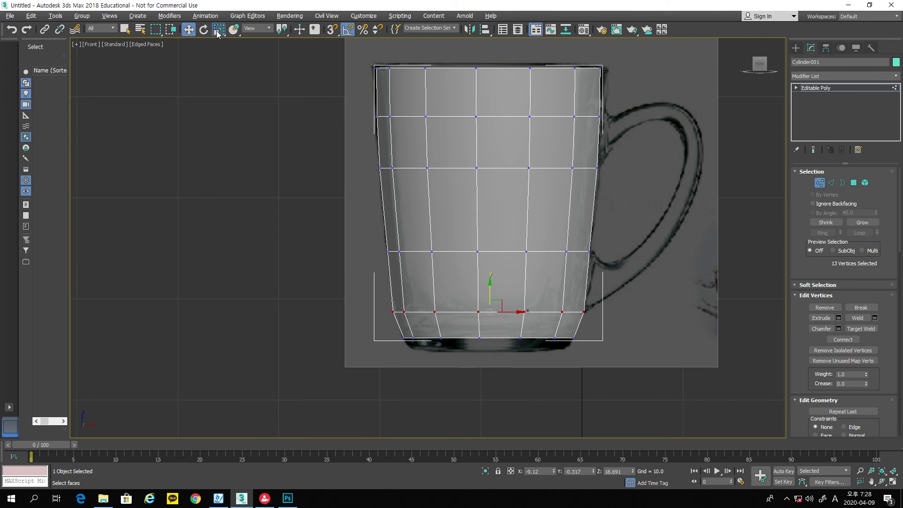
{"action": "left_click_drag", "start_coordinate": [492, 312], "coordinate": [497, 311]}
{"action": "left_click", "coordinate": [626, 312]}
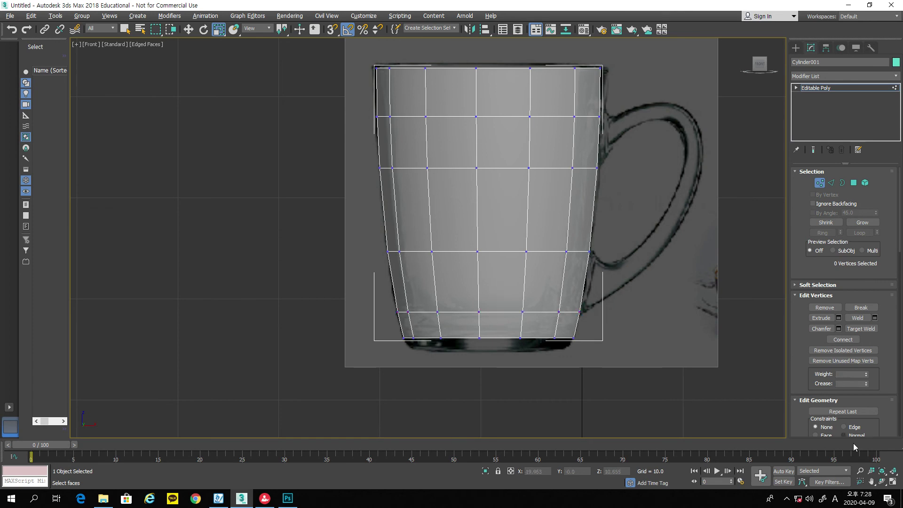
Step: Inspect the reshaped mug from a higher angle in the maximized Perspective view, and return to the four-viewport layout
{"action": "left_click", "coordinate": [893, 481]}
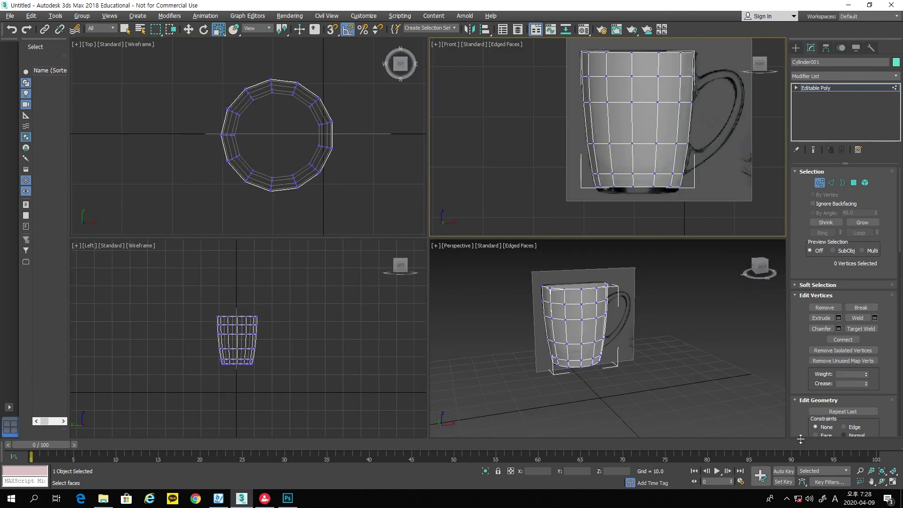
{"action": "left_click", "coordinate": [883, 481]}
{"action": "right_click", "coordinate": [757, 421]}
{"action": "left_click", "coordinate": [893, 481]}
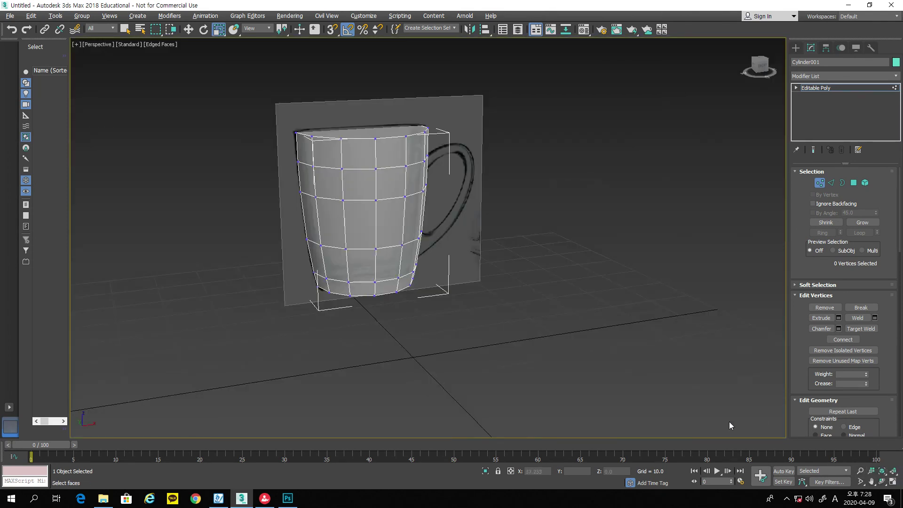
{"action": "left_click", "coordinate": [882, 481]}
{"action": "left_click_drag", "start_coordinate": [480, 293], "coordinate": [455, 293]}
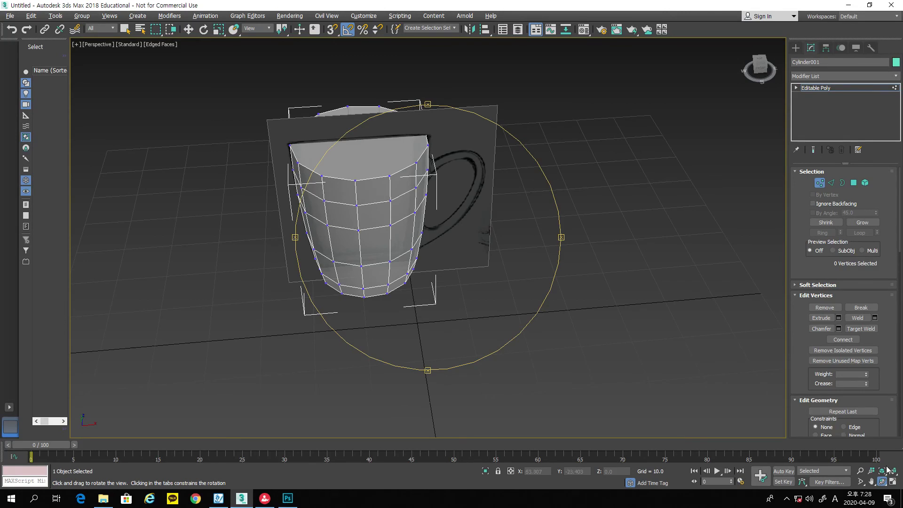
{"action": "left_click", "coordinate": [892, 480]}
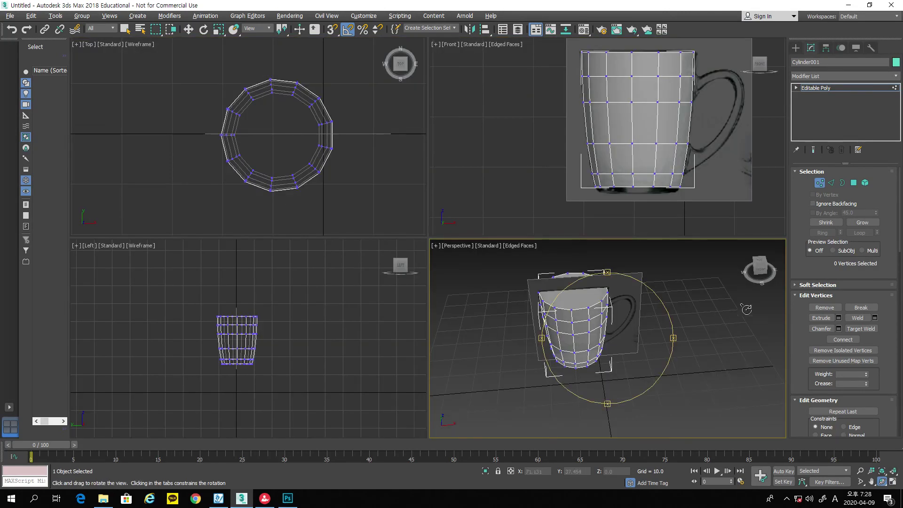
Step: Delete the top cap polygon of the mug so its mouth is open
{"action": "left_click", "coordinate": [854, 184]}
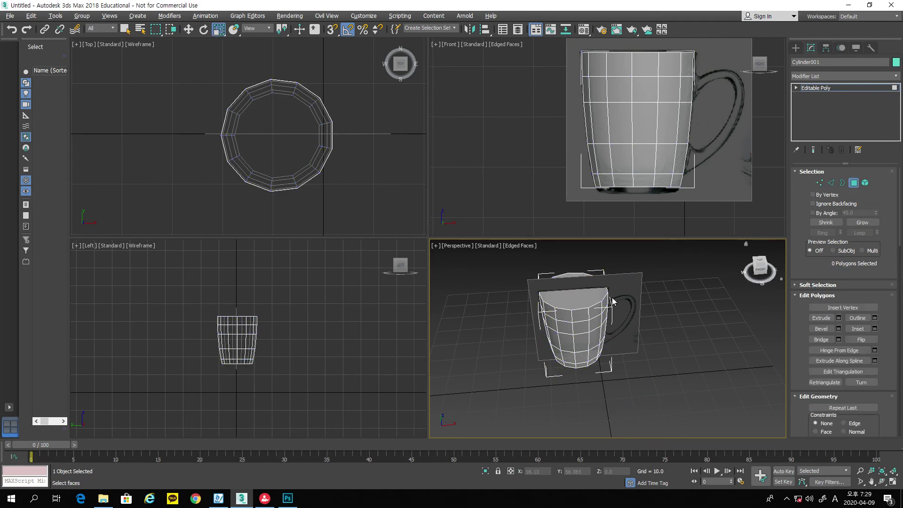
{"action": "left_click", "coordinate": [584, 300]}
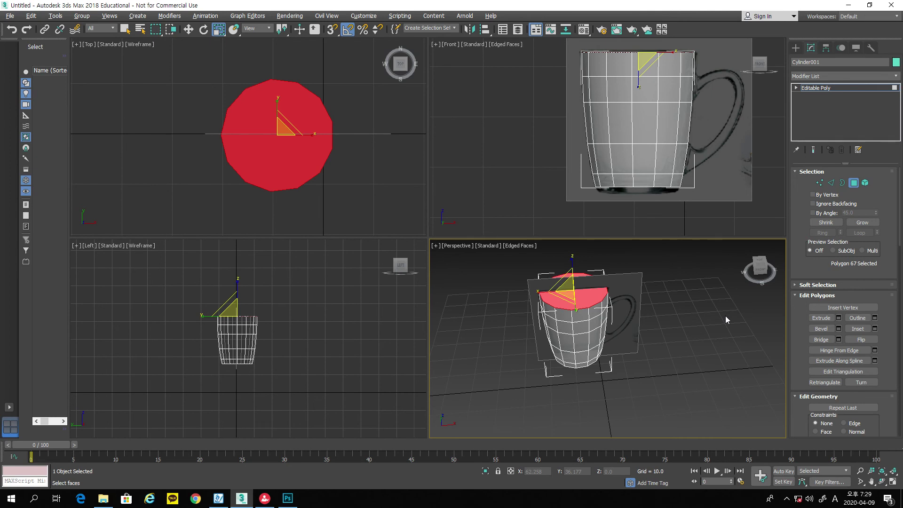
{"action": "key", "text": "Delete"}
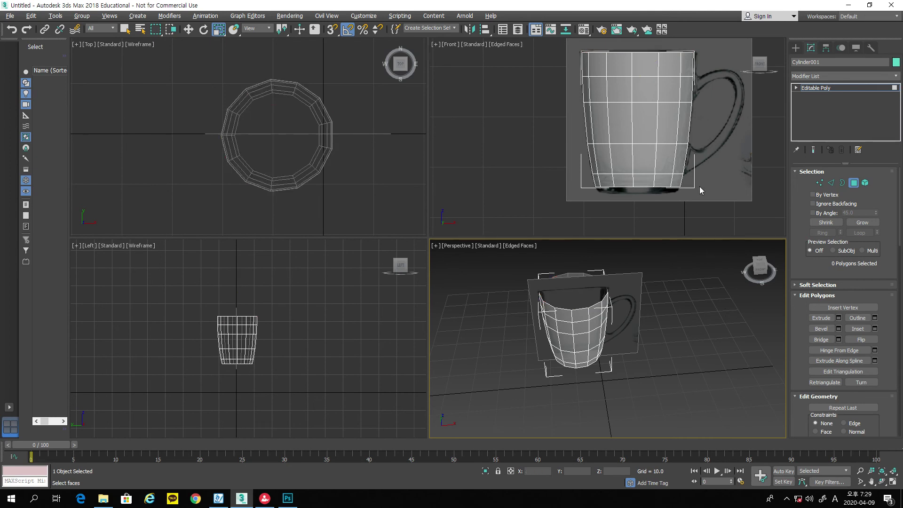
Step: Select the mug's open top border, extrude it slightly upward and scale it inward to form the rim
{"action": "scroll", "coordinate": [665, 188], "scroll_direction": "up", "scroll_amount": 5}
{"action": "middle_click_drag", "start_coordinate": [659, 176], "coordinate": [651, 216]}
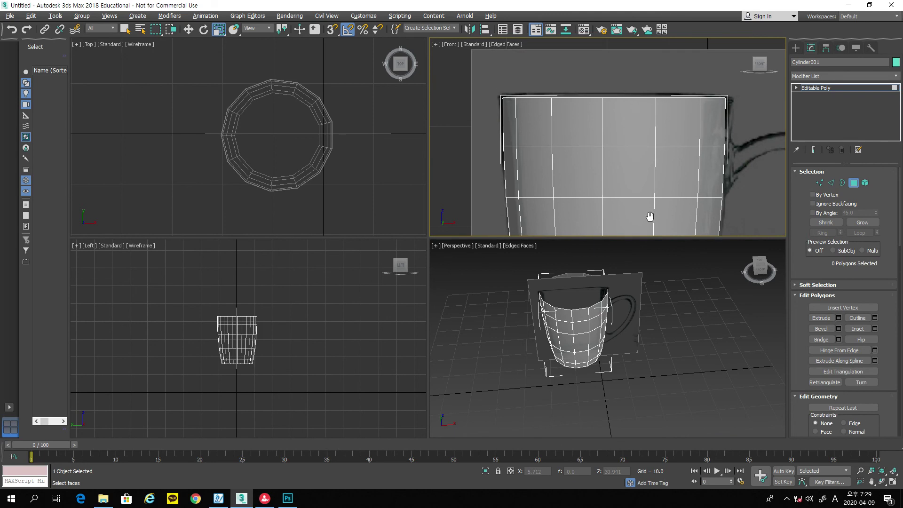
{"action": "left_click", "coordinate": [823, 183]}
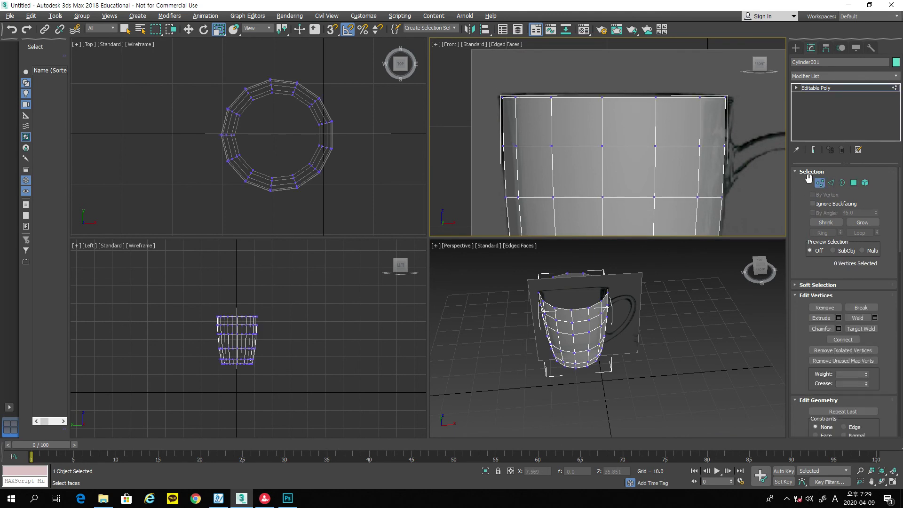
{"action": "left_click", "coordinate": [842, 183]}
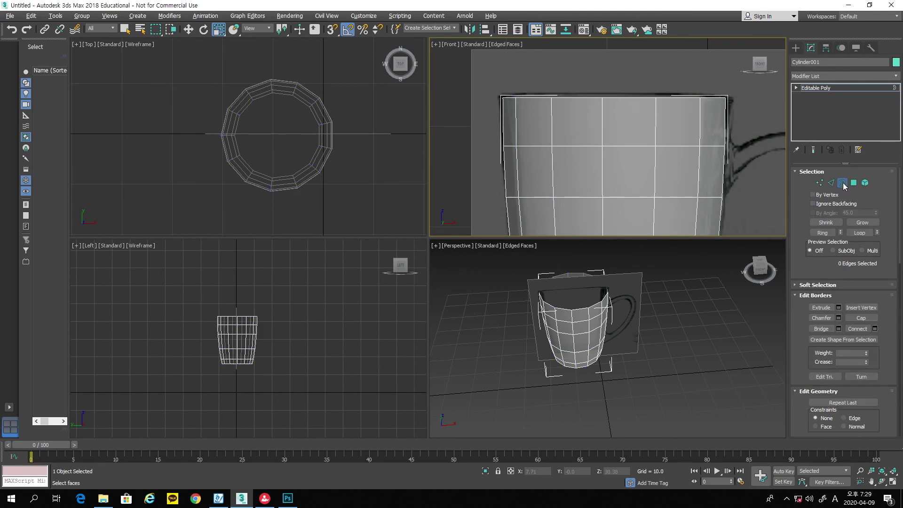
{"action": "left_click", "coordinate": [603, 303]}
{"action": "middle_click_drag", "start_coordinate": [690, 311], "coordinate": [719, 349]}
{"action": "scroll", "coordinate": [655, 317], "scroll_direction": "up", "scroll_amount": 3}
{"action": "scroll", "coordinate": [656, 320], "scroll_direction": "up", "scroll_amount": 2}
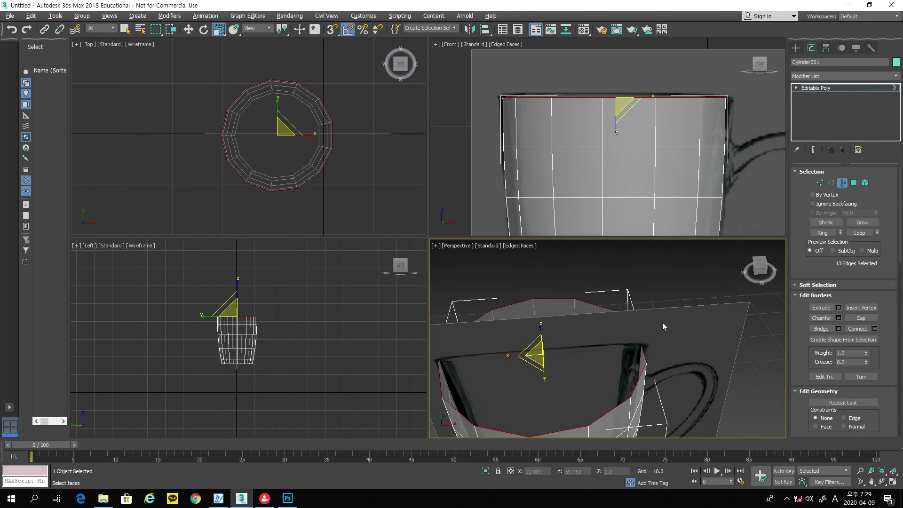
{"action": "left_click", "coordinate": [190, 30]}
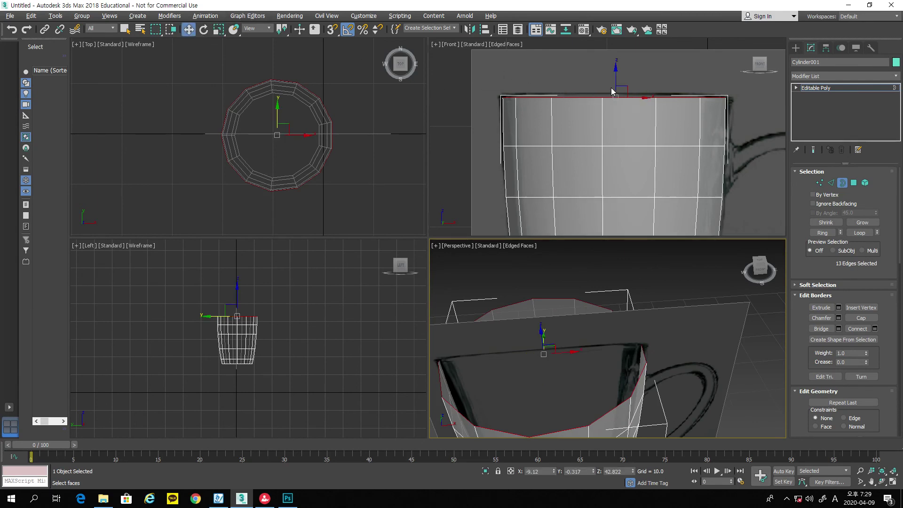
{"action": "left_click_drag", "start_coordinate": [619, 82], "coordinate": [617, 73]}
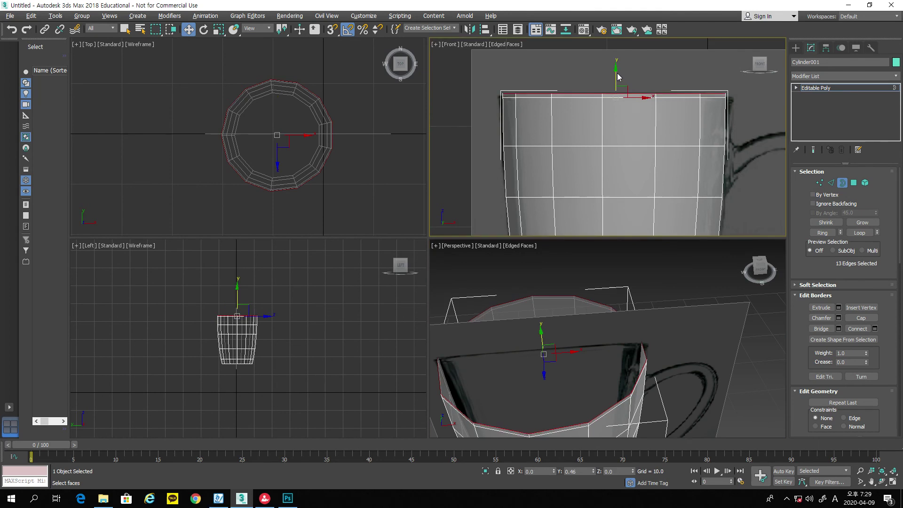
{"action": "left_click", "coordinate": [220, 30]}
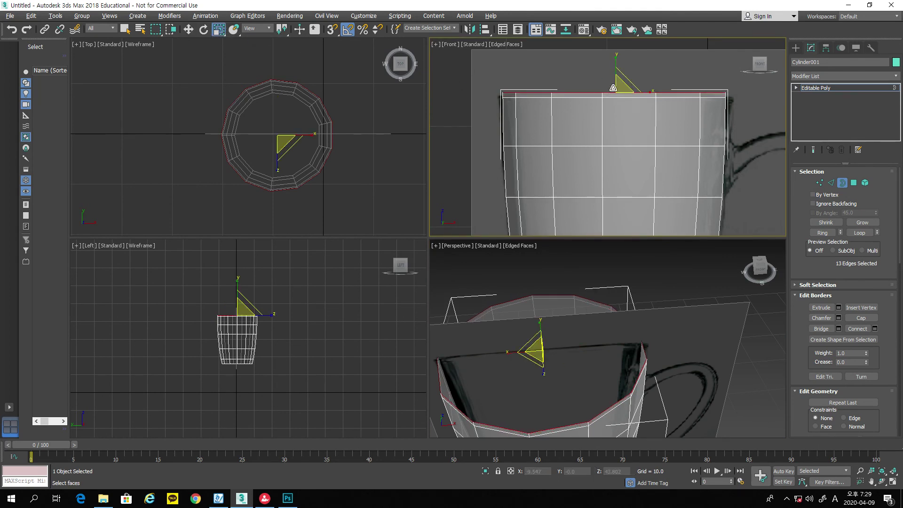
{"action": "left_click_drag", "start_coordinate": [617, 85], "coordinate": [615, 90]}
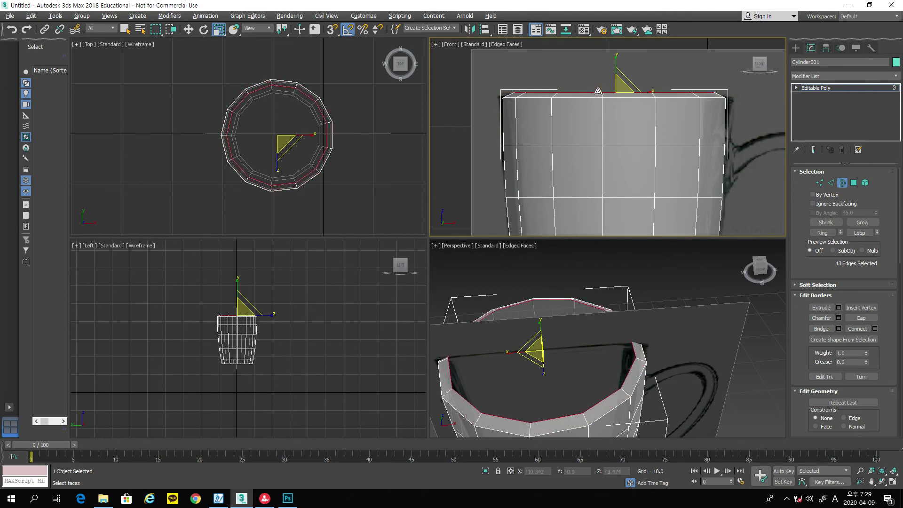
Step: Extrude the rim border slightly down inside the mug and scale it to 95 percent
{"action": "left_click", "coordinate": [189, 29]}
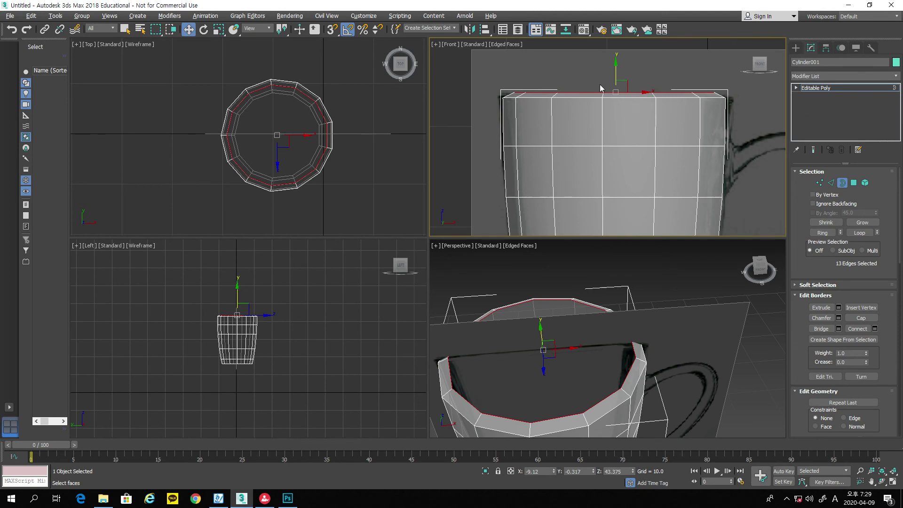
{"action": "mouse_move", "coordinate": [616, 74]}
{"action": "left_mouse_down", "text": "shift"}
{"action": "mouse_move", "coordinate": [616, 85]}
{"action": "mouse_move", "coordinate": [615, 78]}
{"action": "mouse_move", "coordinate": [581, 81]}
{"action": "left_mouse_up", "text": "shift"}
{"action": "left_click", "coordinate": [219, 29]}
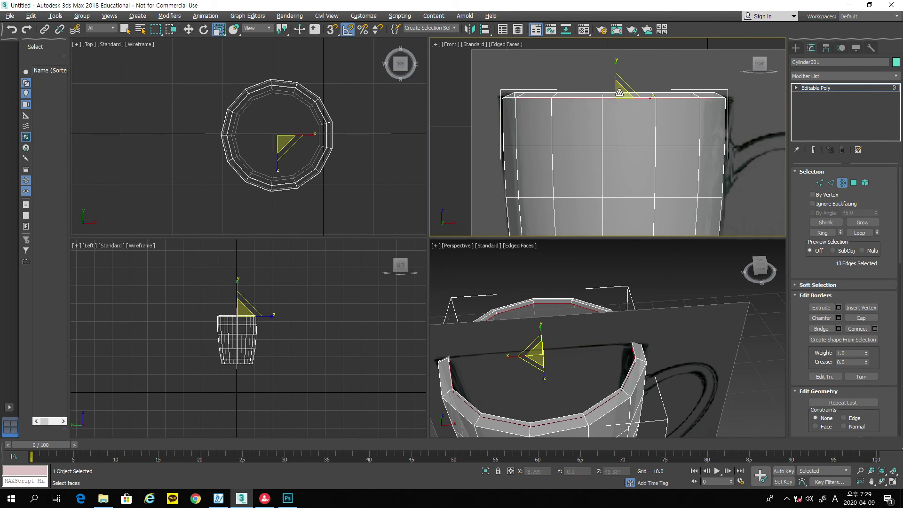
{"action": "left_click_drag", "start_coordinate": [620, 93], "coordinate": [619, 94], "text": "shift"}
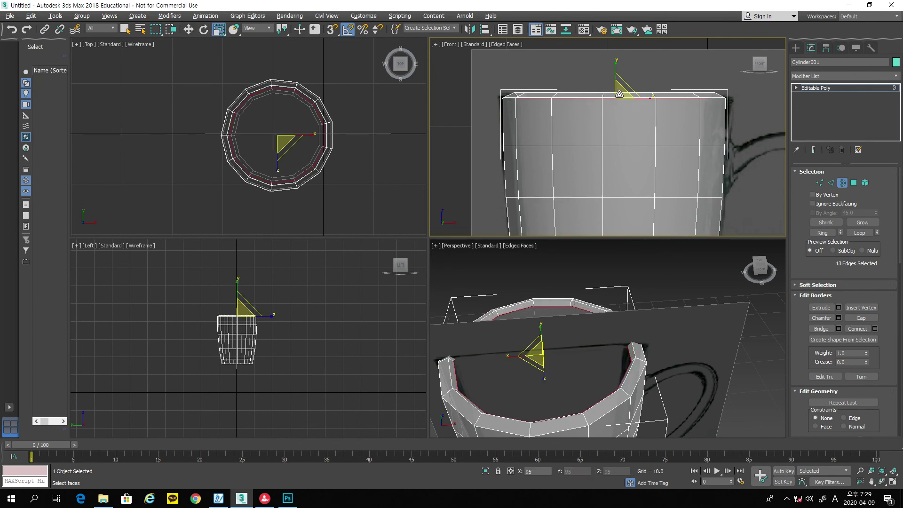
Step: Extrude the inner border down to just below the second edge row in the maximized Front view and narrow it slightly
{"action": "middle_click_drag", "start_coordinate": [614, 152], "coordinate": [616, 118]}
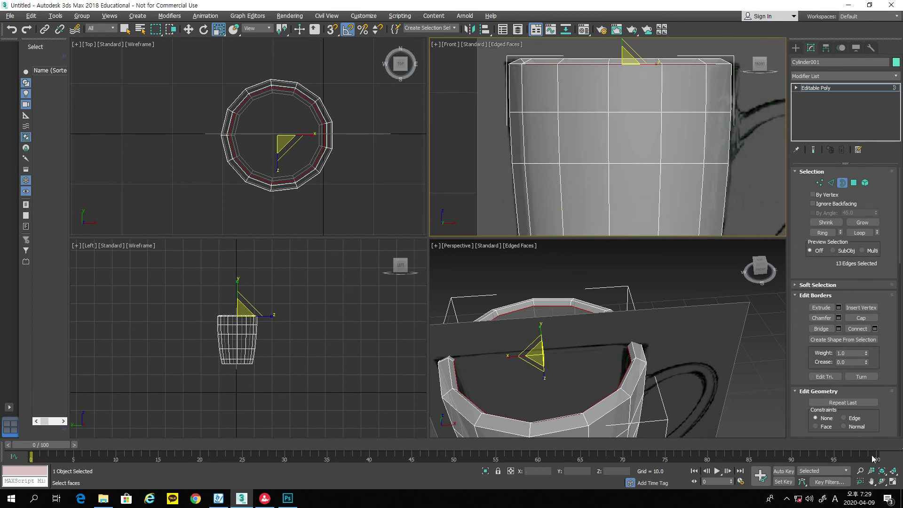
{"action": "left_click", "coordinate": [892, 482]}
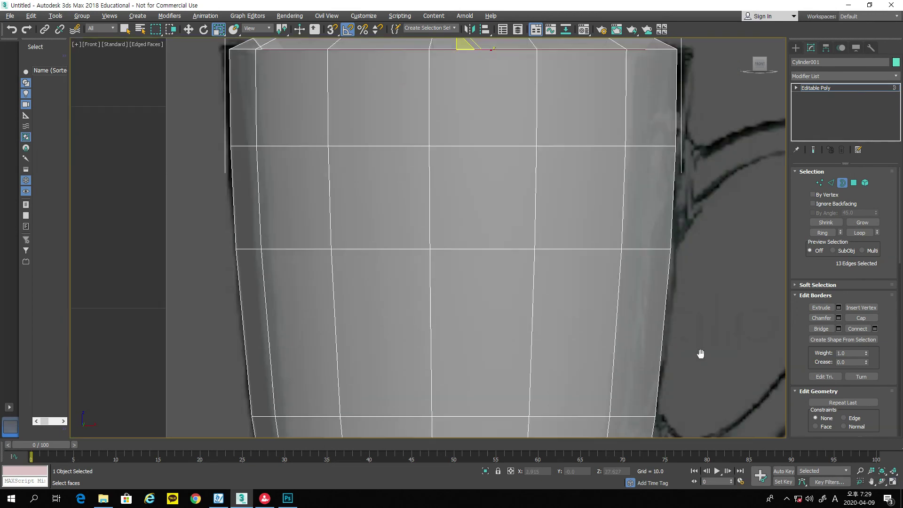
{"action": "scroll", "coordinate": [701, 353], "scroll_direction": "down", "scroll_amount": 3}
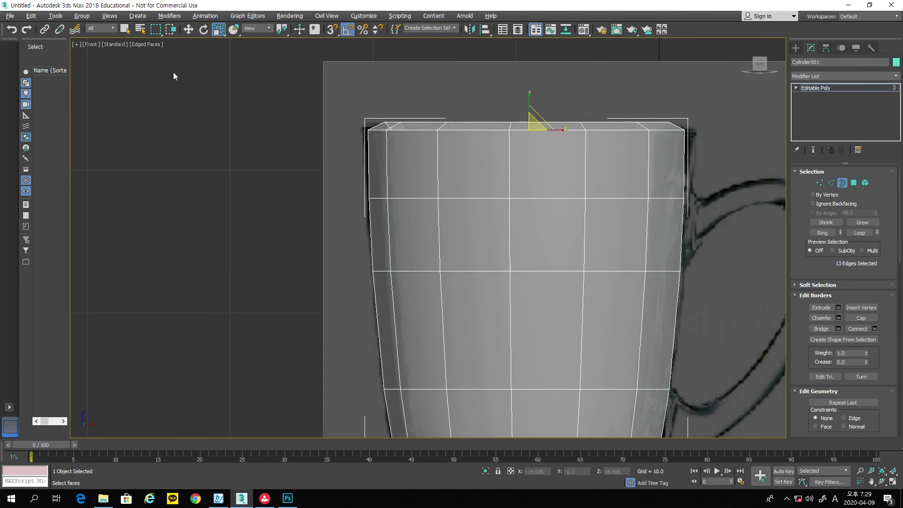
{"action": "left_click", "coordinate": [189, 31]}
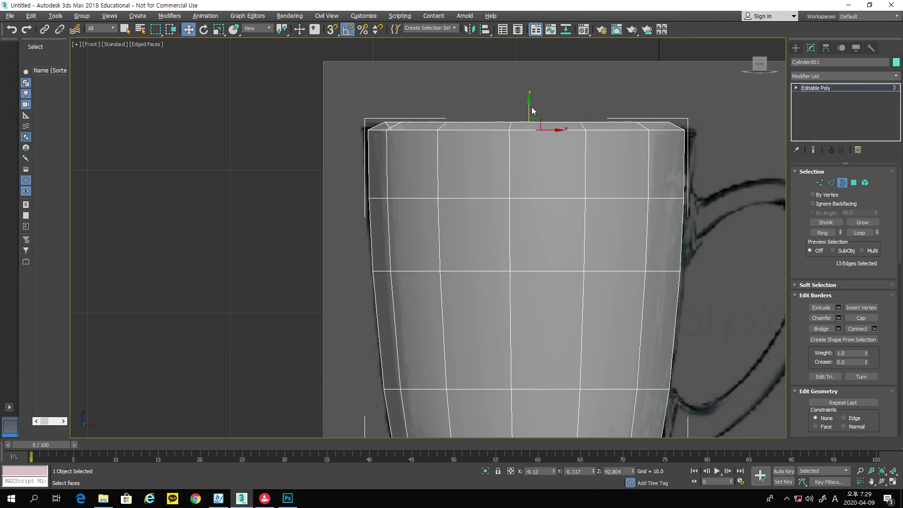
{"action": "left_click_drag", "start_coordinate": [529, 104], "coordinate": [530, 176], "text": "shift"}
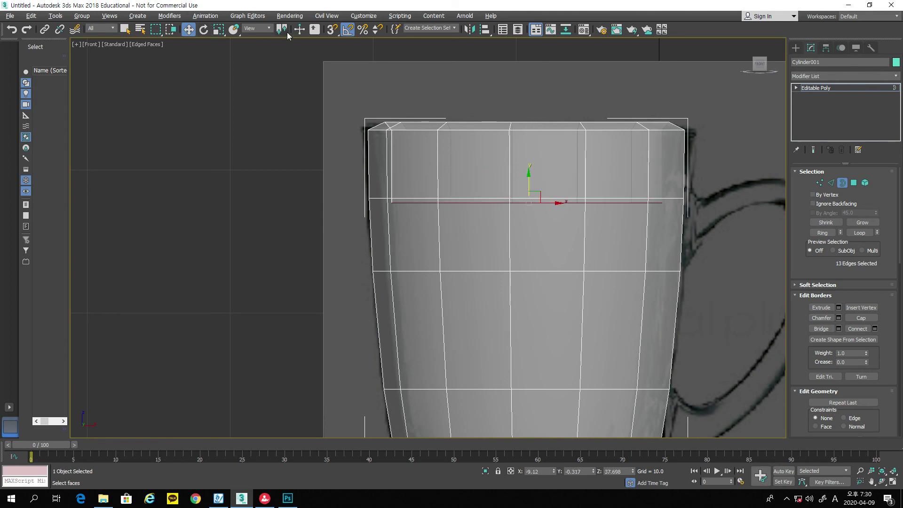
{"action": "left_click", "coordinate": [219, 30]}
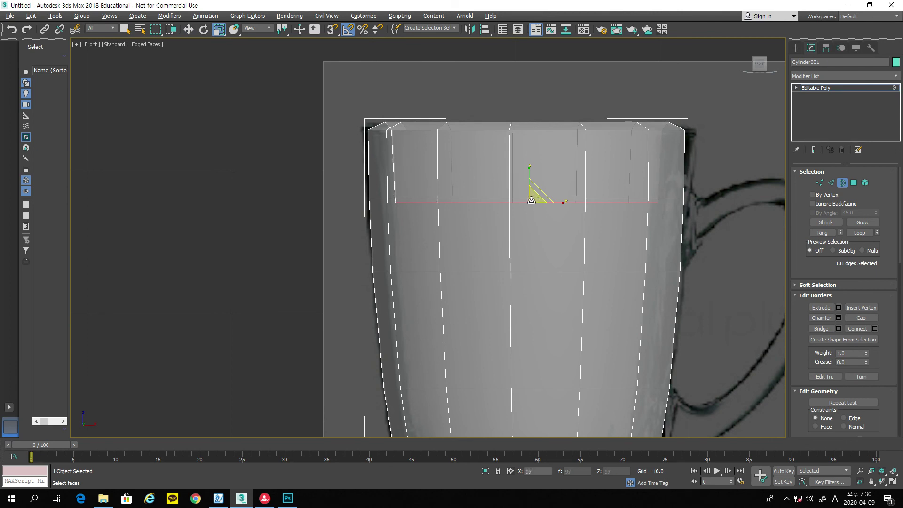
Step: Extrude the inner border down to a little below the third edge row and scale it to follow the wall
{"action": "left_click", "coordinate": [191, 30]}
{"action": "left_click_drag", "start_coordinate": [528, 175], "coordinate": [551, 272]}
{"action": "middle_click_drag", "start_coordinate": [566, 326], "coordinate": [564, 259]}
{"action": "left_click", "coordinate": [216, 32]}
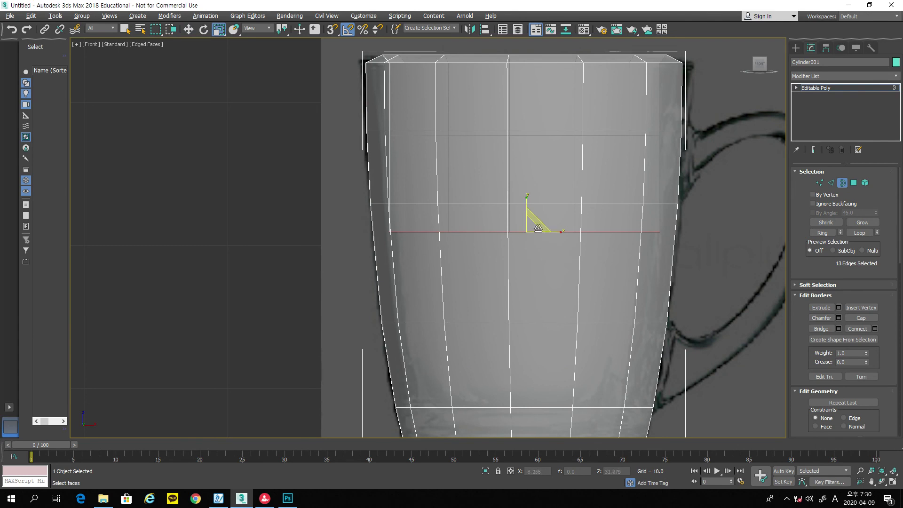
{"action": "left_click_drag", "start_coordinate": [537, 229], "coordinate": [535, 232]}
Step: Extrude the inner border down to just below the fourth edge row and scale it inward parallel to the outer wall
{"action": "left_click", "coordinate": [188, 30]}
{"action": "middle_click_drag", "start_coordinate": [557, 295], "coordinate": [555, 243]}
{"action": "left_click_drag", "start_coordinate": [526, 160], "coordinate": [550, 254], "text": "shift"}
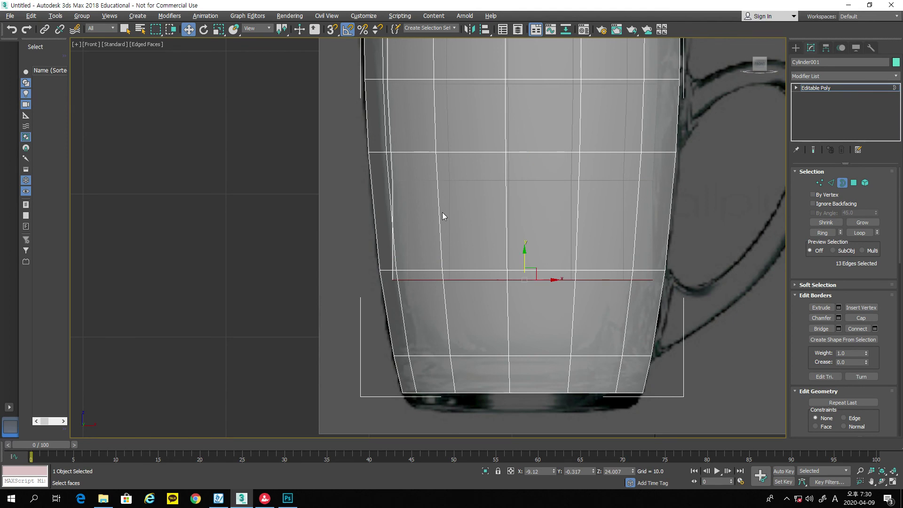
{"action": "left_click", "coordinate": [216, 31]}
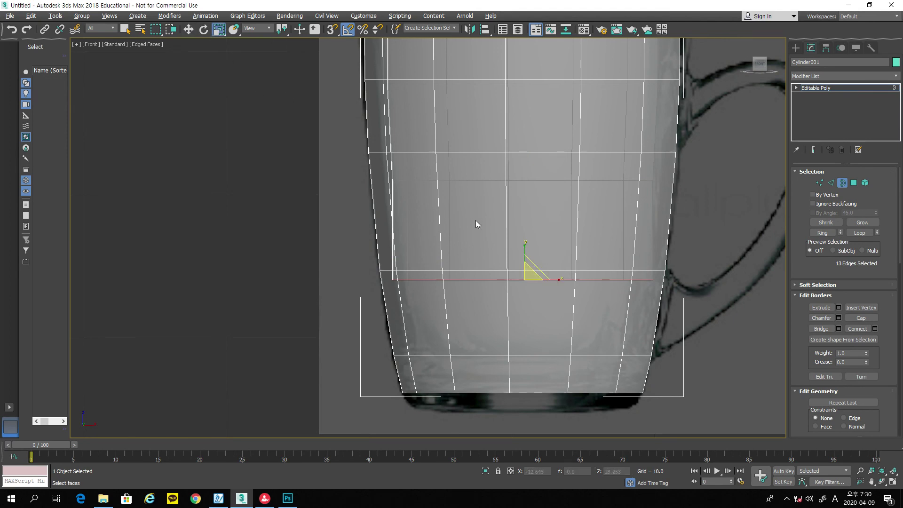
{"action": "left_click_drag", "start_coordinate": [531, 275], "coordinate": [531, 280]}
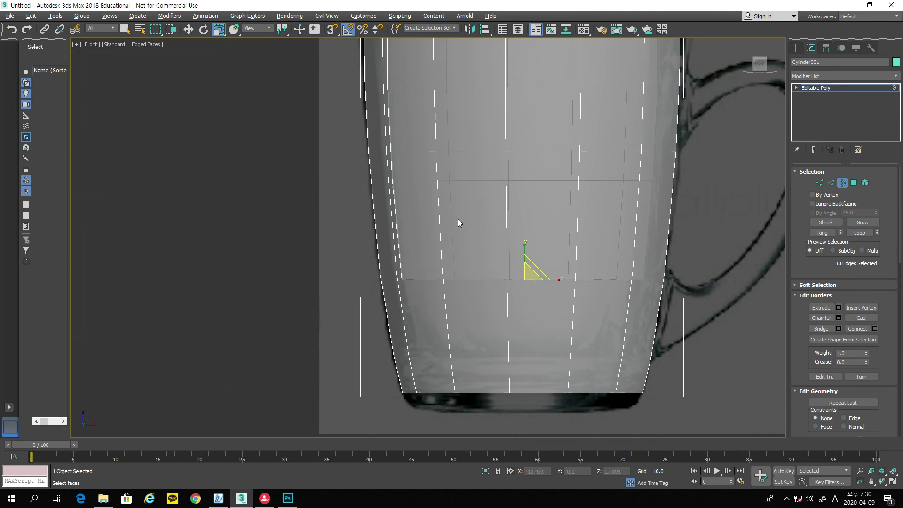
Step: Extrude the inner border down to slightly above the fifth edge row and narrow it to follow the taper
{"action": "left_click", "coordinate": [191, 30]}
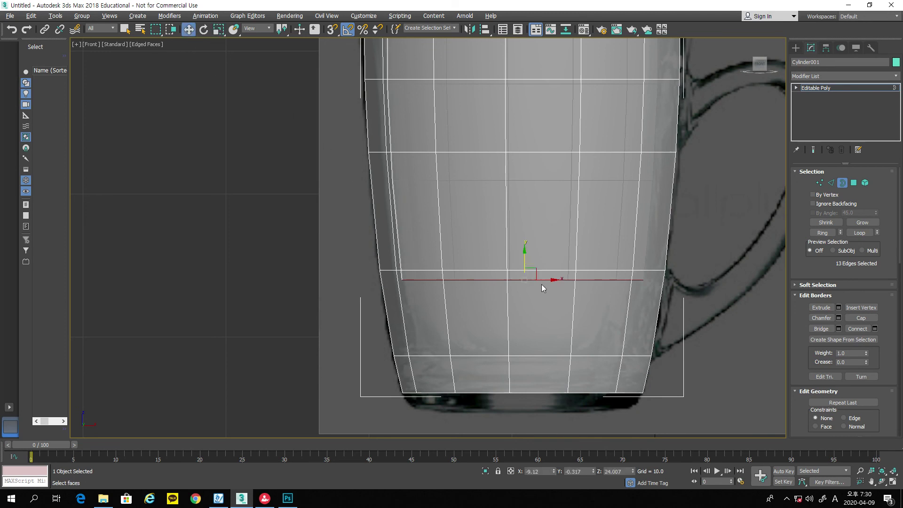
{"action": "left_click_drag", "start_coordinate": [523, 260], "coordinate": [543, 312]}
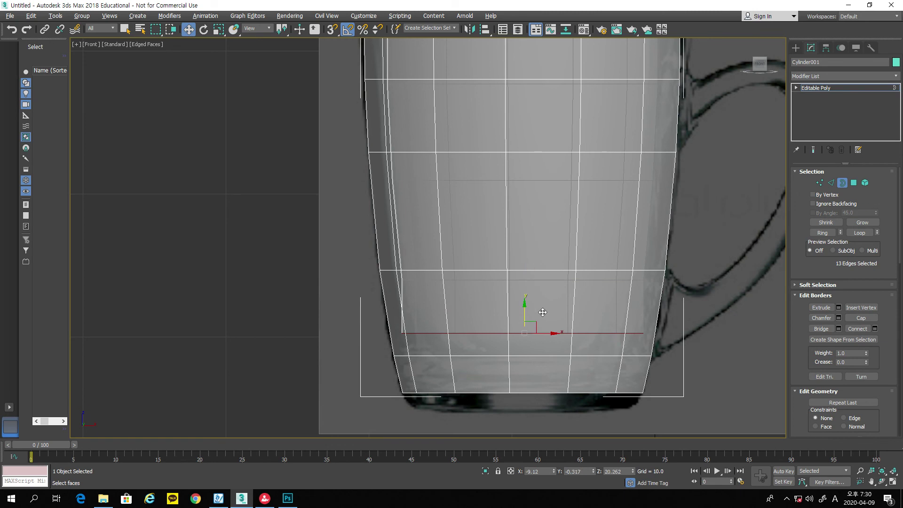
{"action": "left_click", "coordinate": [219, 30]}
{"action": "left_click_drag", "start_coordinate": [530, 331], "coordinate": [532, 333]}
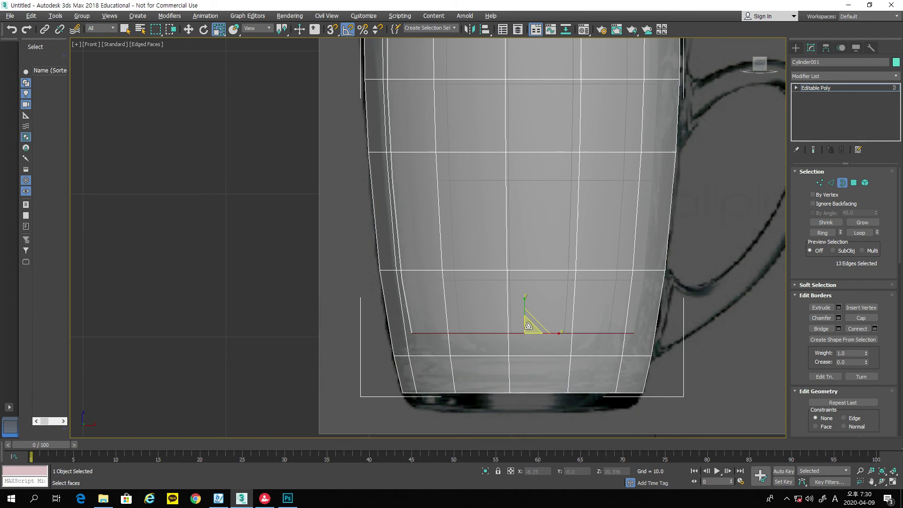
Step: Extrude the inner border a short distance further down and scale it inward to bevel the inner bottom corner
{"action": "left_click", "coordinate": [188, 30]}
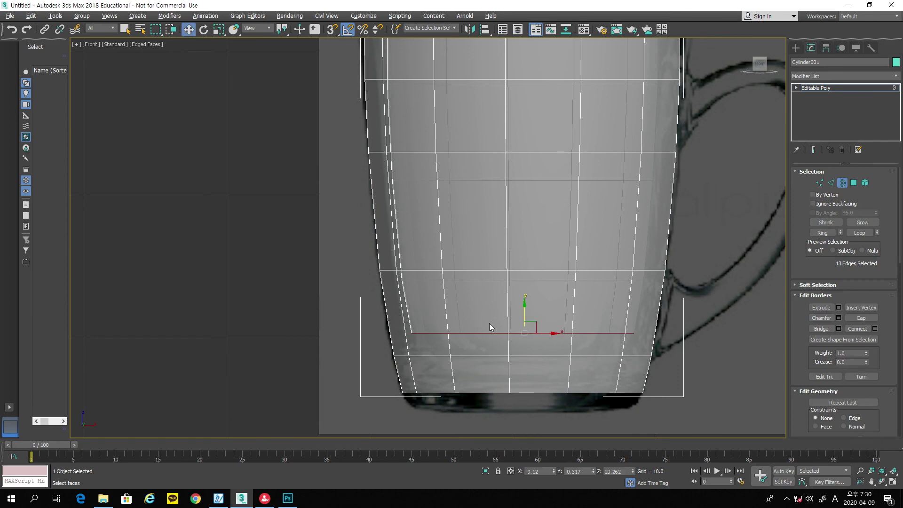
{"action": "left_click_drag", "start_coordinate": [525, 309], "coordinate": [525, 320]}
{"action": "left_click", "coordinate": [218, 29]}
{"action": "left_click_drag", "start_coordinate": [531, 339], "coordinate": [531, 345]}
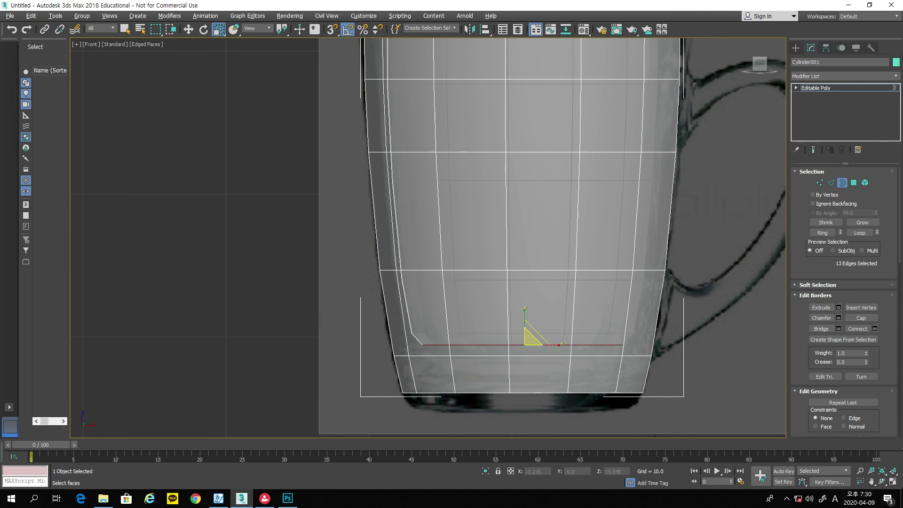
Step: Cap the open border at the inner bottom of the mug, working in the maximized Perspective view
{"action": "left_click", "coordinate": [892, 481]}
{"action": "middle_click_drag", "start_coordinate": [674, 429], "coordinate": [700, 365]}
{"action": "left_click", "coordinate": [893, 482]}
{"action": "left_click", "coordinate": [882, 482]}
{"action": "left_click_drag", "start_coordinate": [485, 298], "coordinate": [466, 305]}
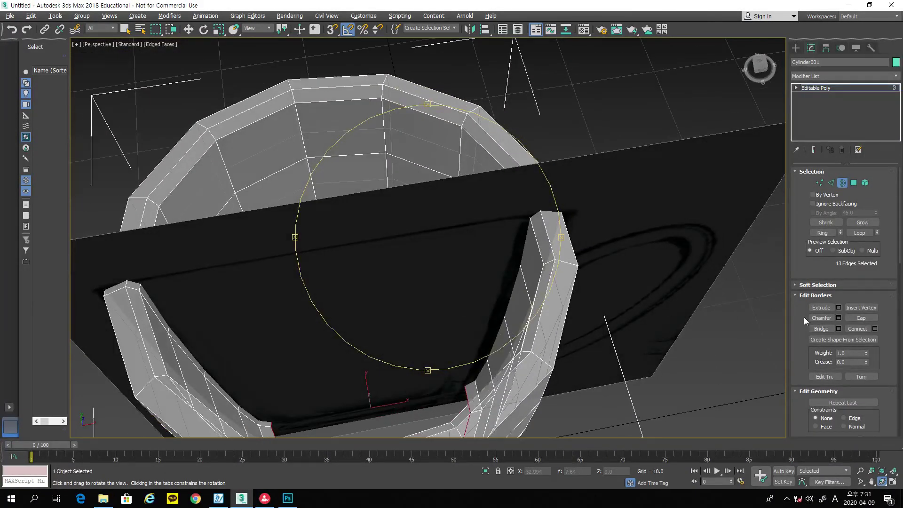
{"action": "left_click", "coordinate": [858, 318]}
Step: Inspect the hollow mug from several angles with see-through display off, and turn see-through back on
{"action": "left_click_drag", "start_coordinate": [588, 346], "coordinate": [550, 294]}
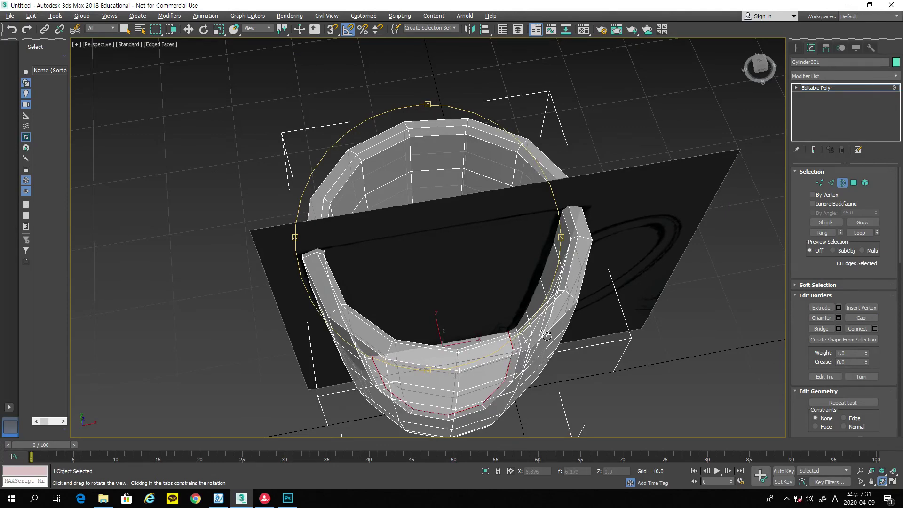
{"action": "key", "text": "alt+x"}
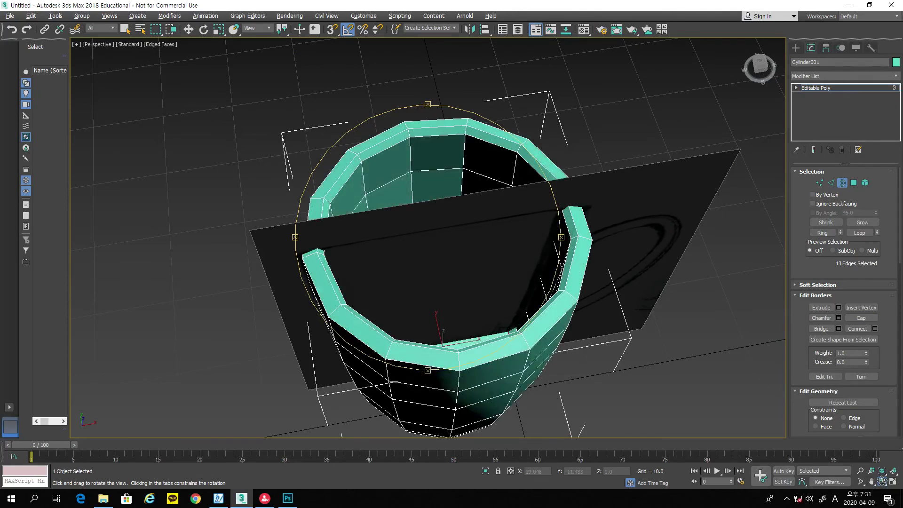
{"action": "left_click_drag", "start_coordinate": [504, 303], "coordinate": [485, 277]}
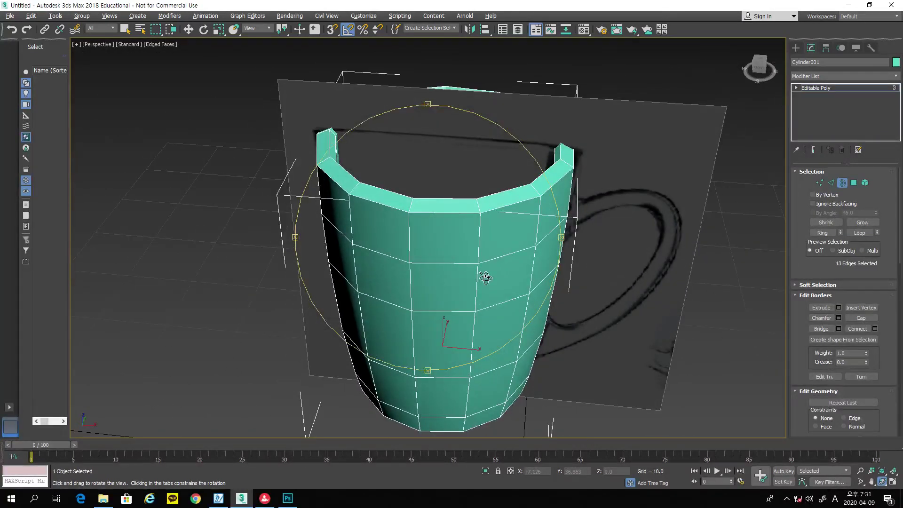
{"action": "left_click_drag", "start_coordinate": [534, 309], "coordinate": [532, 277]}
{"action": "key", "text": "alt+x"}
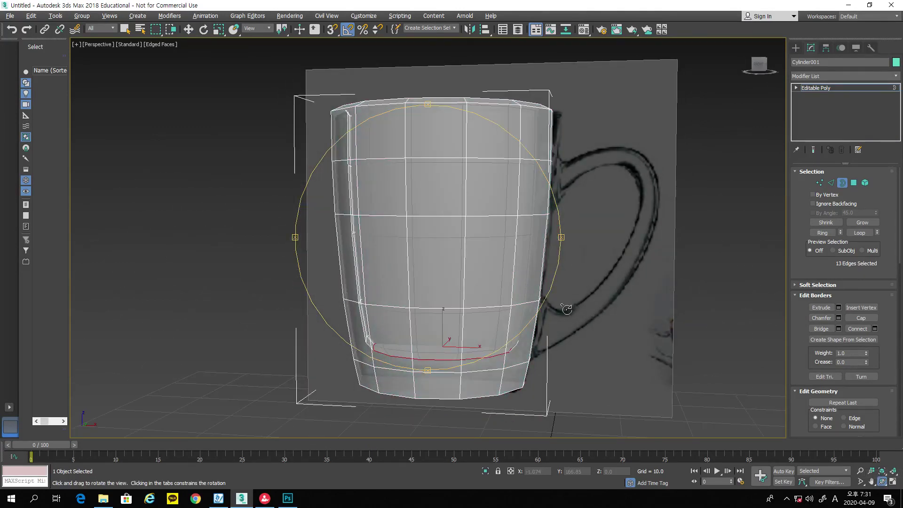
{"action": "left_click_drag", "start_coordinate": [558, 290], "coordinate": [559, 291]}
{"action": "left_click_drag", "start_coordinate": [463, 247], "coordinate": [462, 235]}
{"action": "mouse_move", "coordinate": [471, 295]}
{"action": "left_mouse_down"}
{"action": "mouse_move", "coordinate": [471, 246]}
{"action": "mouse_move", "coordinate": [488, 296]}
{"action": "left_mouse_up"}
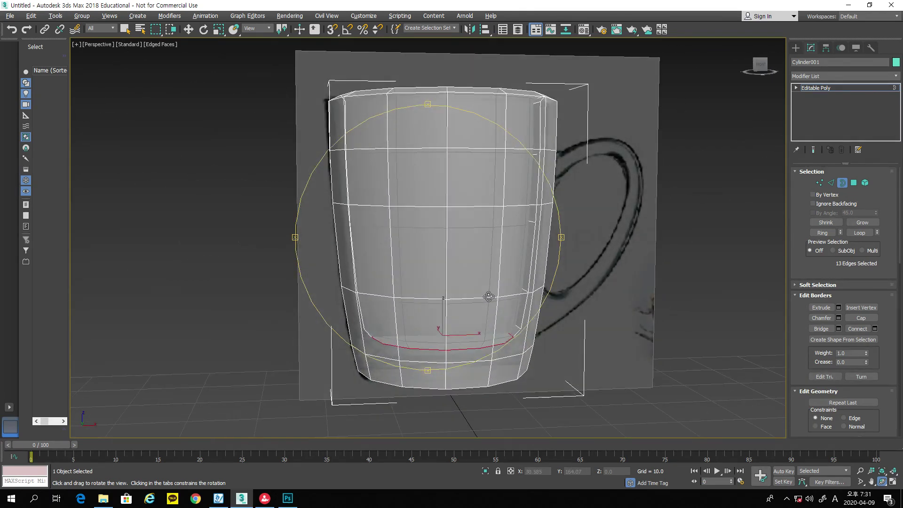
Step: Restore the four-viewport layout and lower the mug's inner bottom polygon to about Z 18.5, near the lowest outer edge row
{"action": "left_click", "coordinate": [893, 482]}
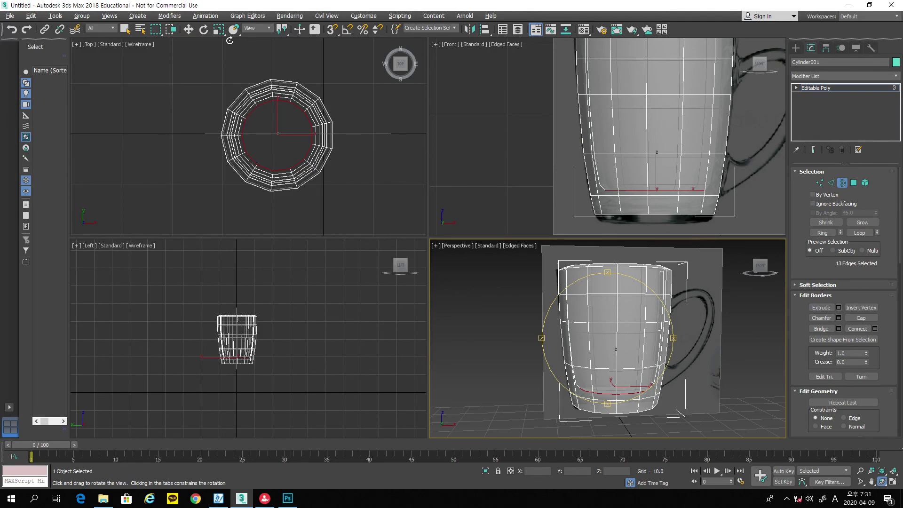
{"action": "left_click", "coordinate": [189, 29]}
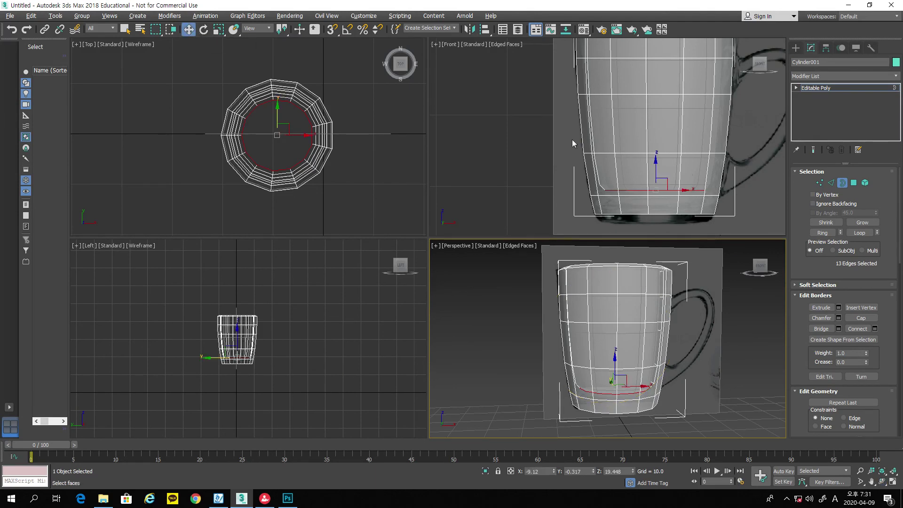
{"action": "left_click", "coordinate": [856, 185]}
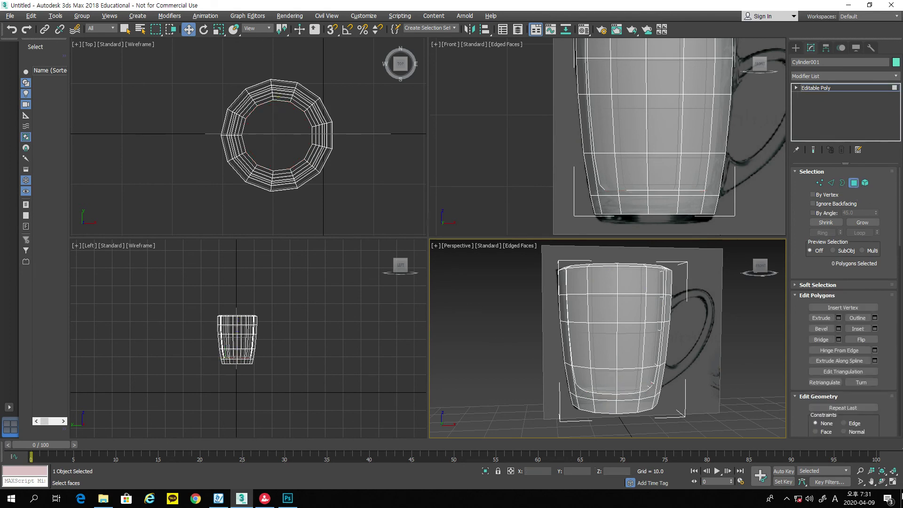
{"action": "left_click", "coordinate": [882, 481]}
{"action": "left_click_drag", "start_coordinate": [625, 367], "coordinate": [628, 420]}
{"action": "key", "text": "w"}
{"action": "left_click", "coordinate": [623, 357]}
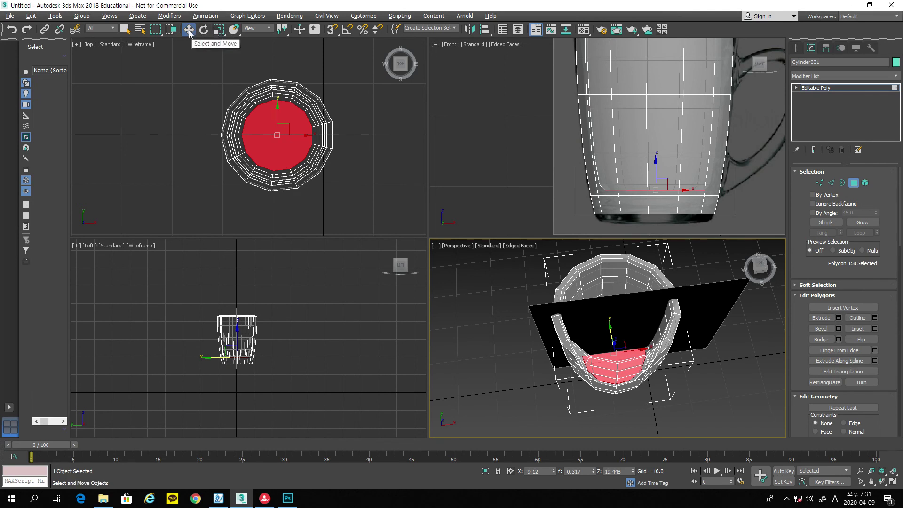
{"action": "left_click_drag", "start_coordinate": [656, 164], "coordinate": [656, 172]}
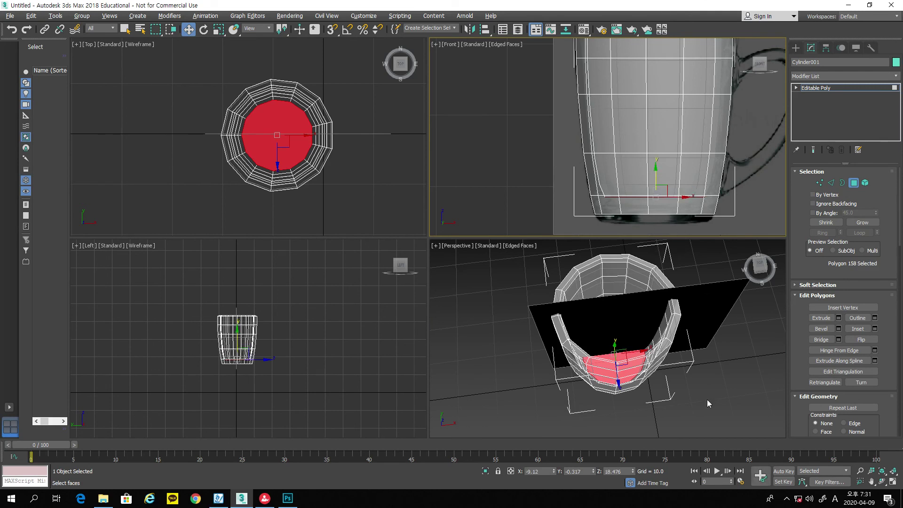
Step: Delete the polygon that closes the underside of the mug's outer wall
{"action": "left_click", "coordinate": [881, 481]}
{"action": "left_click", "coordinate": [626, 355]}
{"action": "left_click_drag", "start_coordinate": [625, 360], "coordinate": [615, 278]}
{"action": "right_click", "coordinate": [676, 404]}
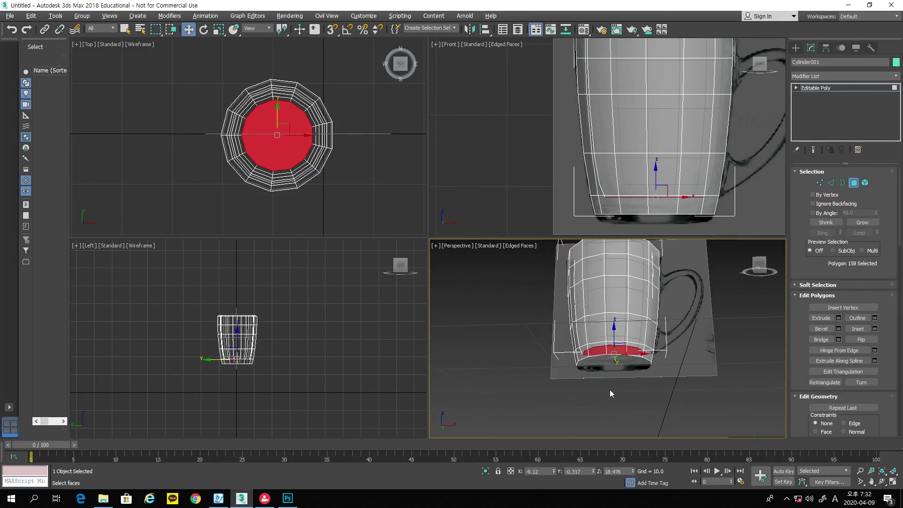
{"action": "left_click", "coordinate": [613, 362]}
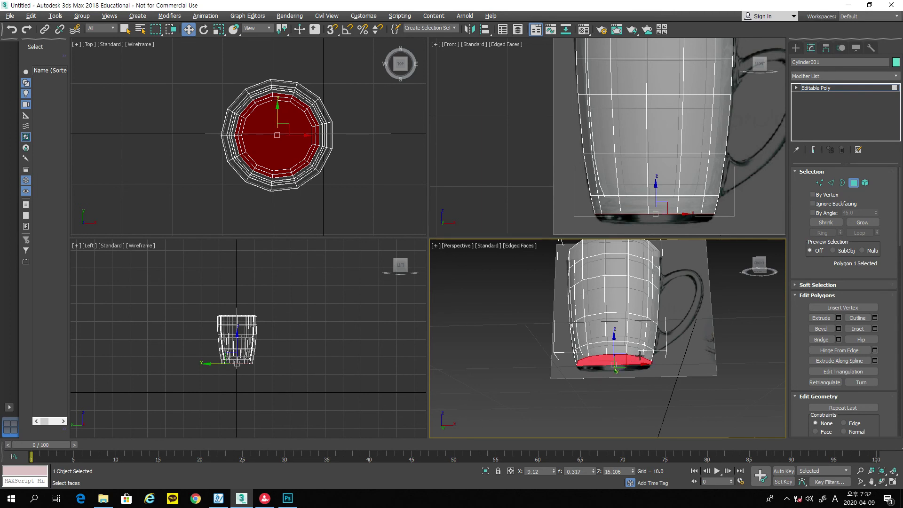
{"action": "key", "text": "ctrl+d"}
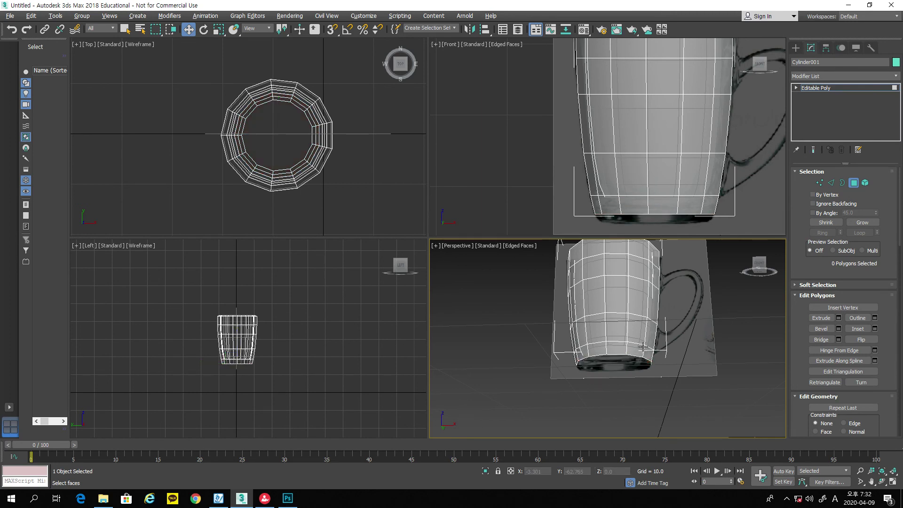
Step: Extrude the open bottom border down to about Z 14.8 with a slight inward taper matching the reference's base, and cap it
{"action": "left_click", "coordinate": [842, 183]}
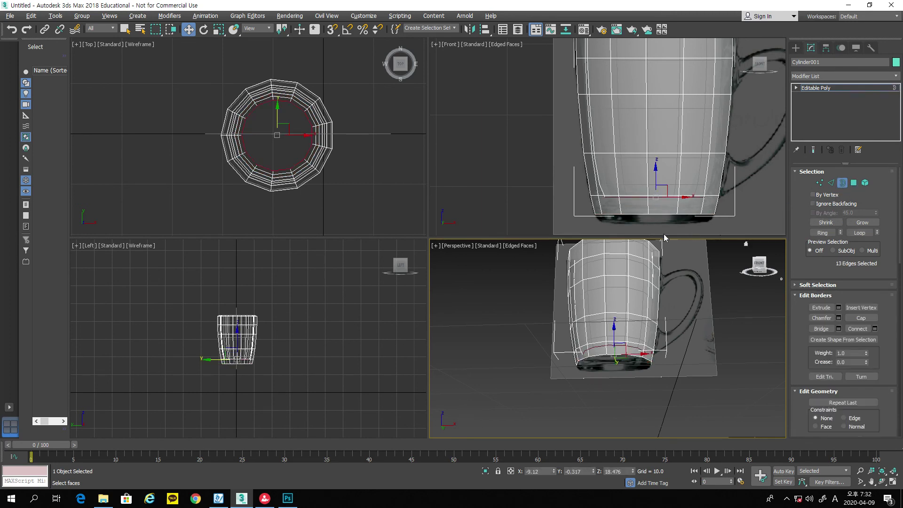
{"action": "left_click", "coordinate": [658, 215]}
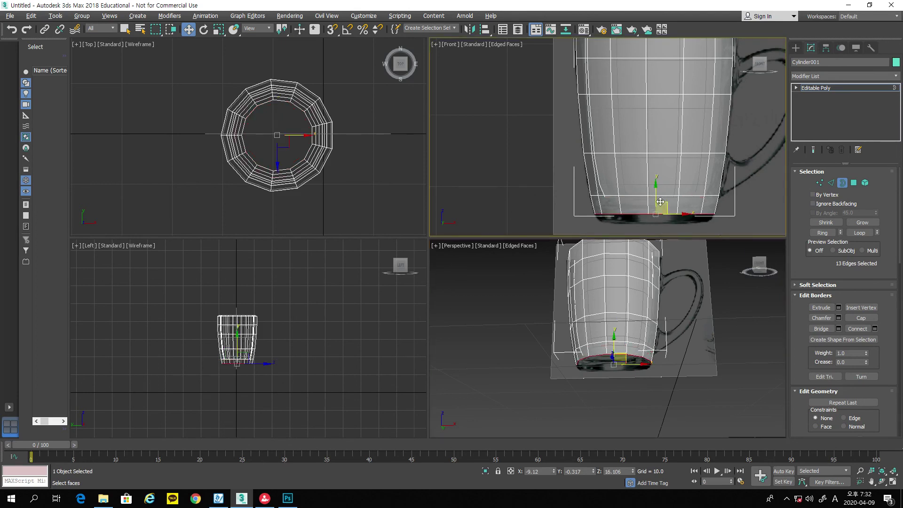
{"action": "left_click_drag", "start_coordinate": [655, 189], "coordinate": [655, 198], "text": "shift"}
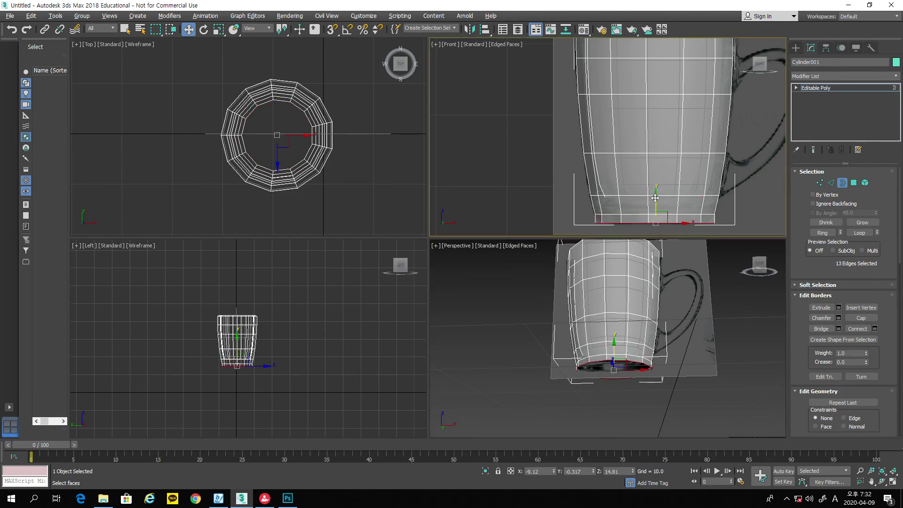
{"action": "left_click", "coordinate": [219, 31]}
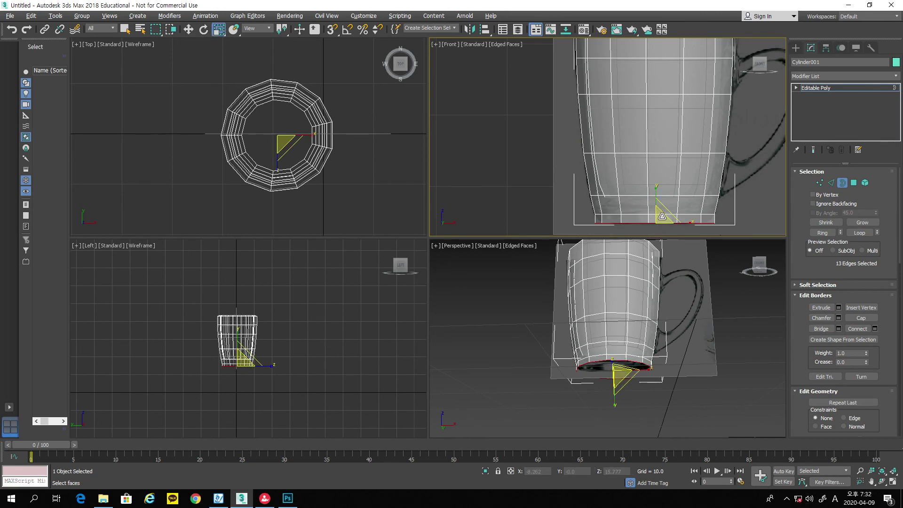
{"action": "left_click_drag", "start_coordinate": [662, 219], "coordinate": [658, 225]}
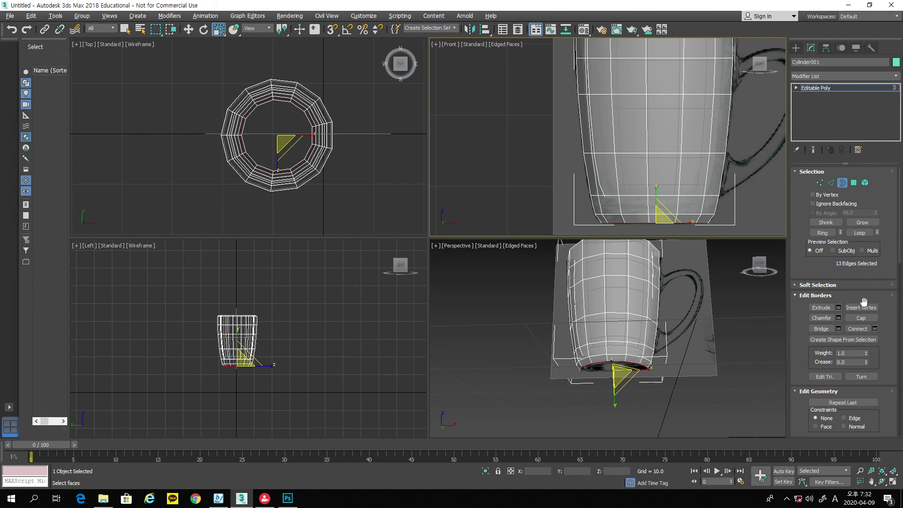
{"action": "left_click", "coordinate": [869, 318]}
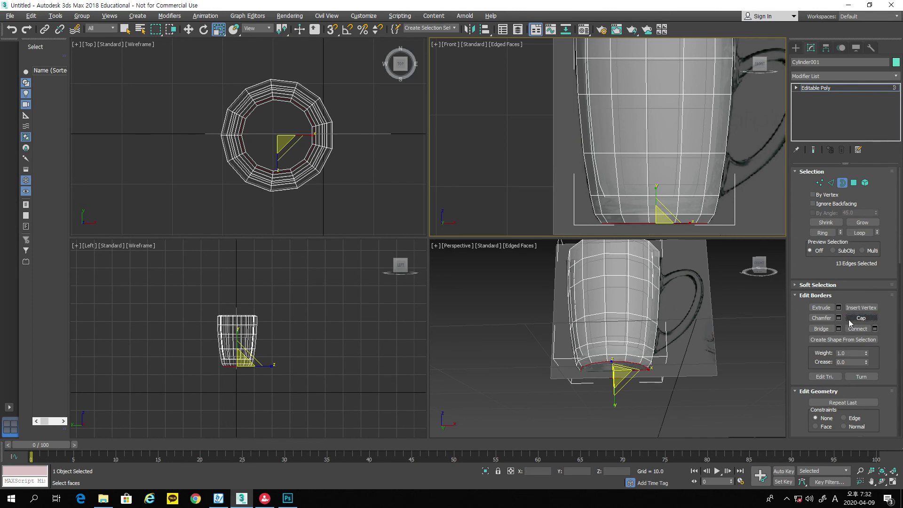
Step: Delete the two outer wall polygons where the upper and lower ends of the handle meet the mug
{"action": "middle_click_drag", "start_coordinate": [686, 311], "coordinate": [682, 348]}
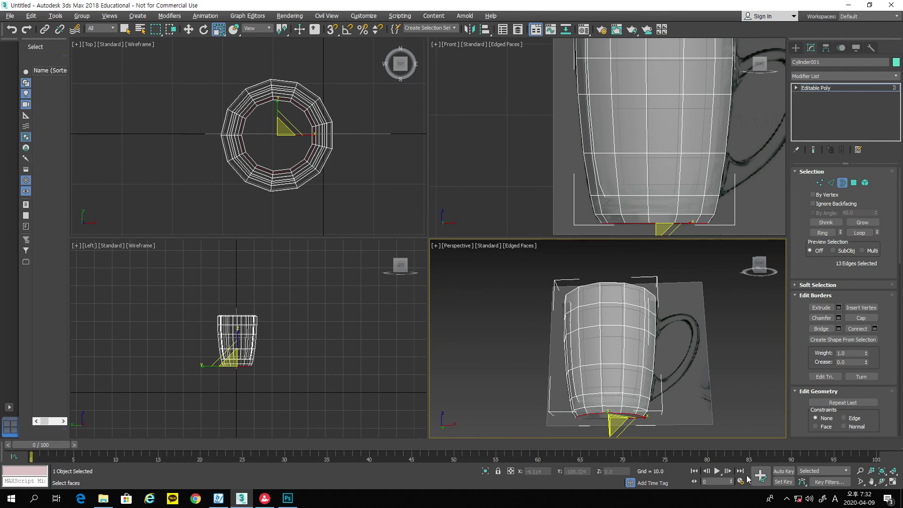
{"action": "left_click", "coordinate": [882, 481]}
{"action": "left_click_drag", "start_coordinate": [658, 368], "coordinate": [634, 386]}
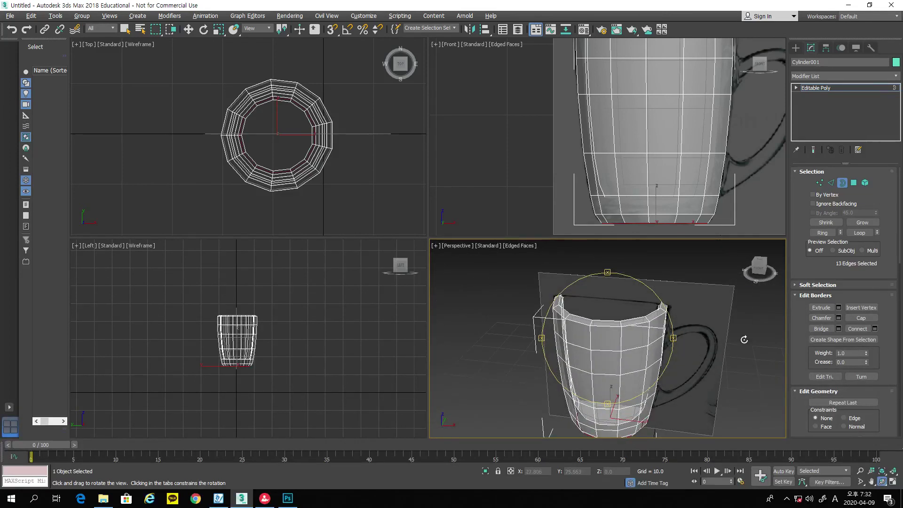
{"action": "left_click_drag", "start_coordinate": [655, 368], "coordinate": [605, 349]}
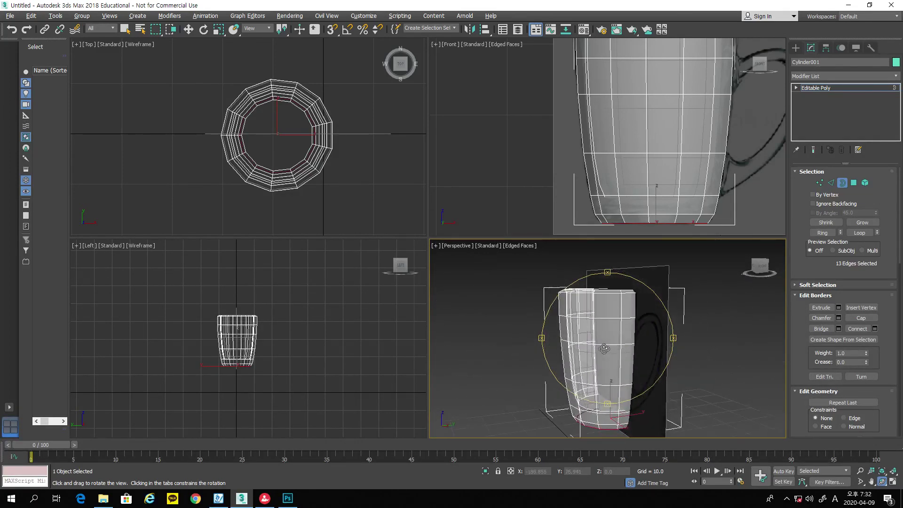
{"action": "left_click", "coordinate": [854, 184]}
{"action": "left_click", "coordinate": [631, 335]}
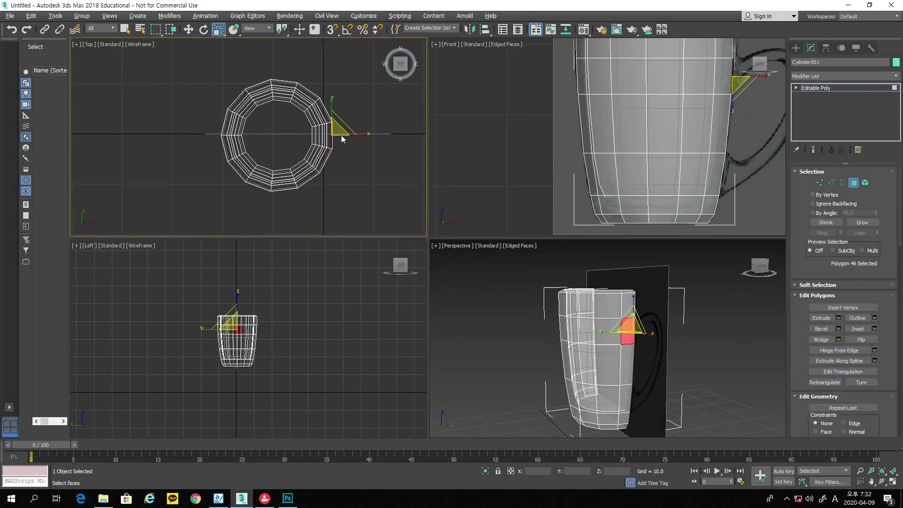
{"action": "scroll", "coordinate": [341, 135], "scroll_direction": "up", "scroll_amount": 3}
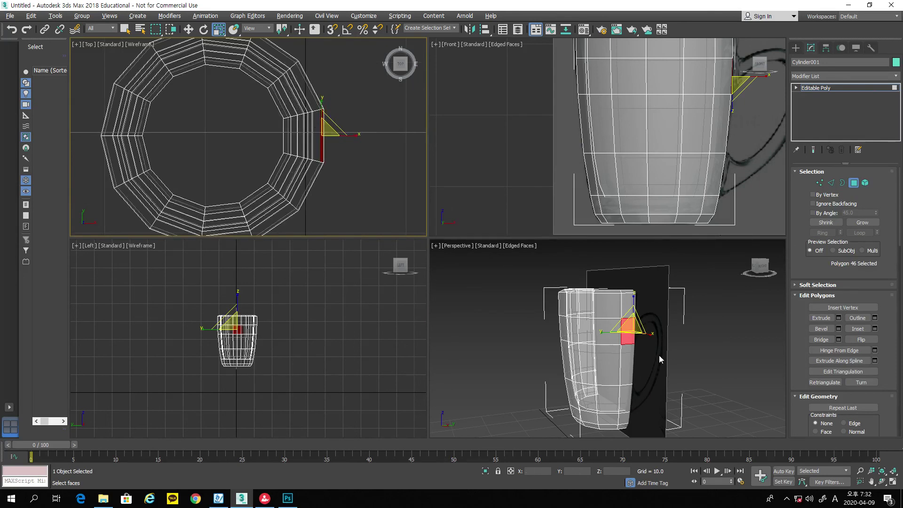
{"action": "left_click", "coordinate": [624, 404]}
{"action": "left_click", "coordinate": [629, 407]}
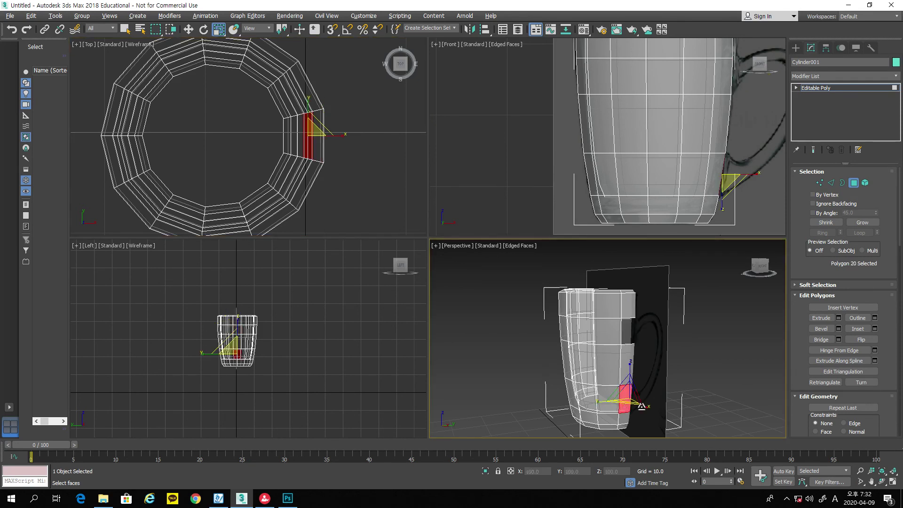
{"action": "left_click", "coordinate": [667, 409]}
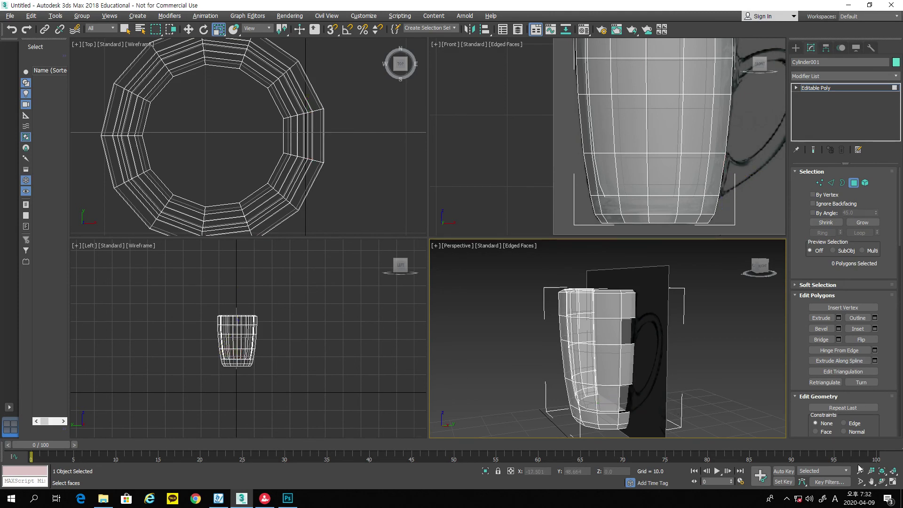
Step: Change the Left viewport to the Right view so it faces the handle openings
{"action": "left_click", "coordinate": [883, 481]}
{"action": "mouse_move", "coordinate": [653, 381]}
{"action": "left_mouse_down"}
{"action": "mouse_move", "coordinate": [637, 365]}
{"action": "mouse_move", "coordinate": [615, 366]}
{"action": "mouse_move", "coordinate": [637, 379]}
{"action": "mouse_move", "coordinate": [647, 373]}
{"action": "left_mouse_up"}
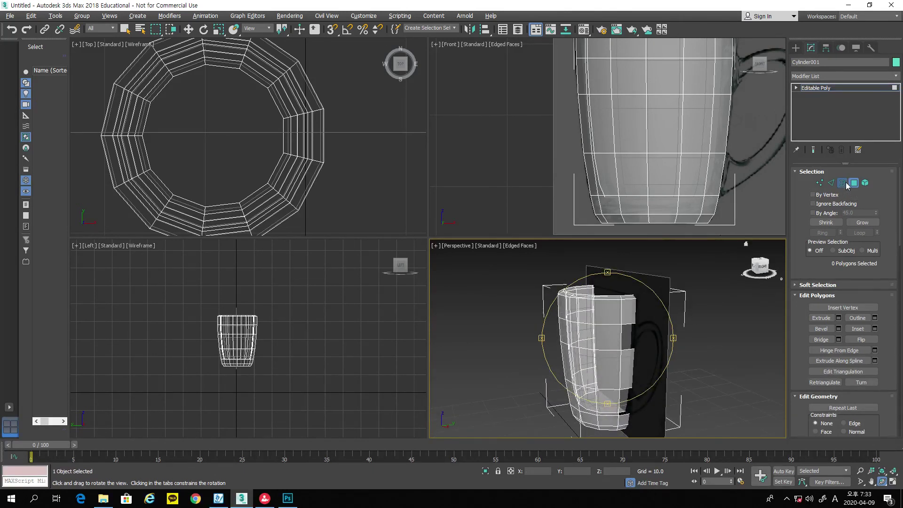
{"action": "left_click", "coordinate": [844, 183]}
{"action": "left_click", "coordinate": [630, 322]}
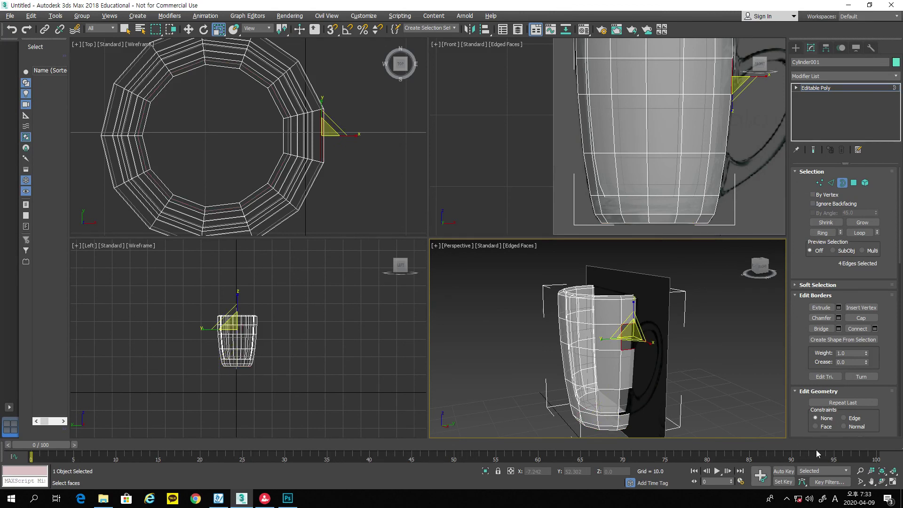
{"action": "scroll", "coordinate": [274, 315], "scroll_direction": "up", "scroll_amount": 8}
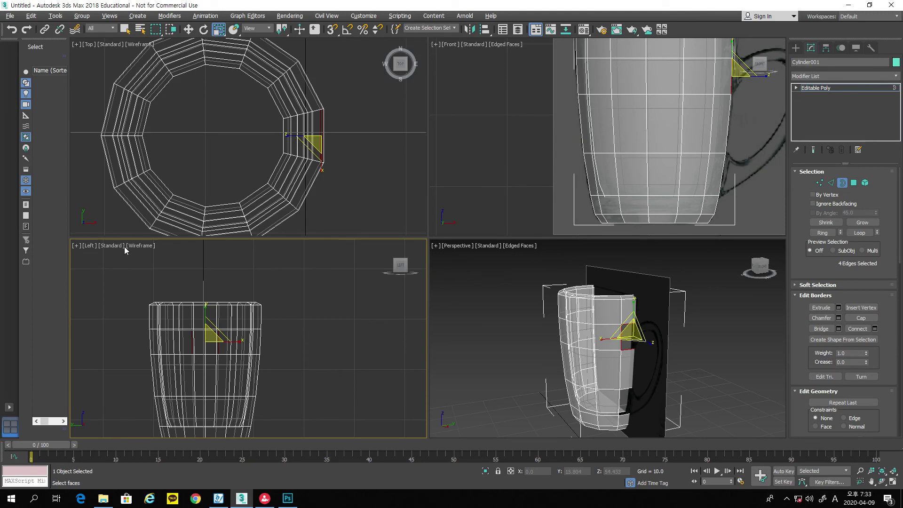
{"action": "left_click", "coordinate": [89, 246]}
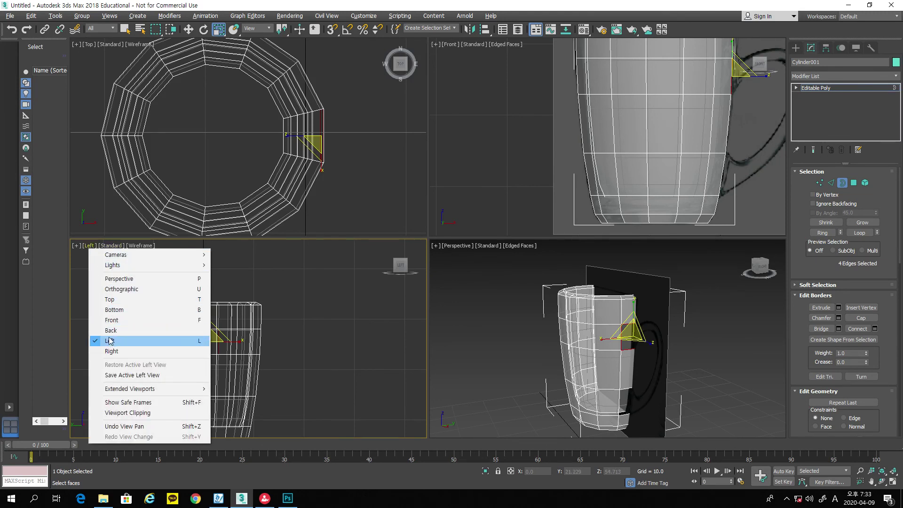
{"action": "left_click", "coordinate": [83, 255]}
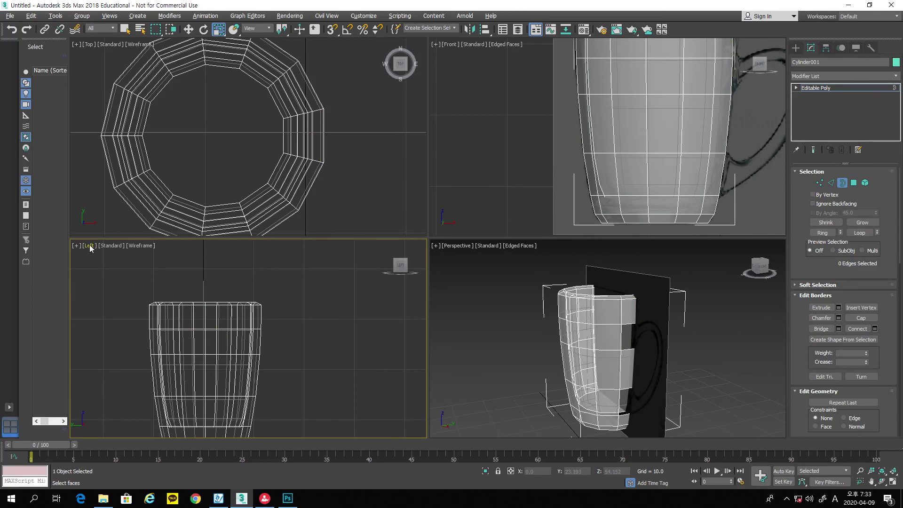
{"action": "left_click", "coordinate": [89, 246]}
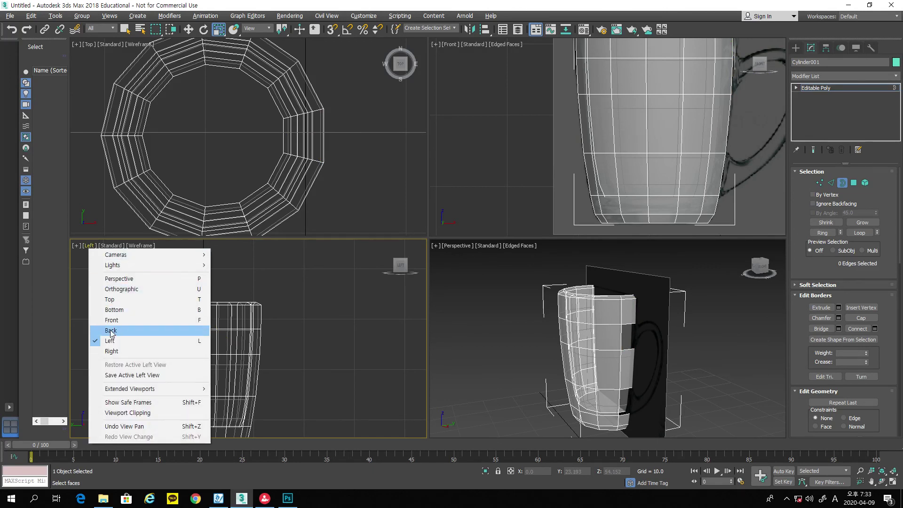
{"action": "left_click", "coordinate": [112, 352]}
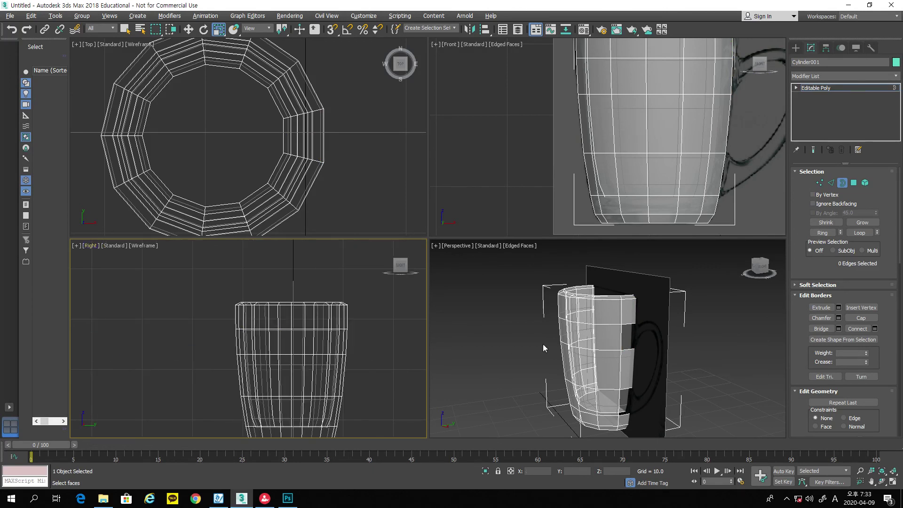
Step: Extrude the upper handle opening's border inward by scaling, forming a smaller square opening inside it
{"action": "left_click", "coordinate": [626, 322]}
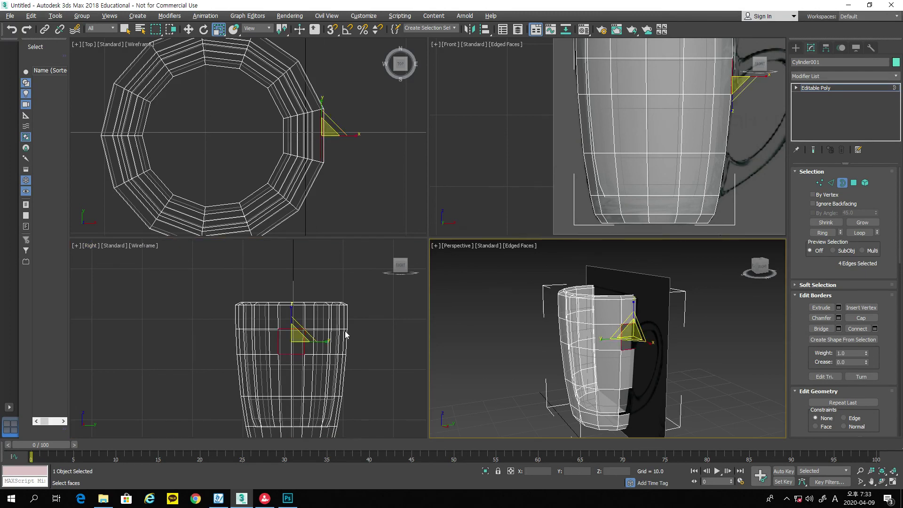
{"action": "scroll", "coordinate": [325, 319], "scroll_direction": "up", "scroll_amount": 4}
{"action": "middle_click_drag", "start_coordinate": [338, 332], "coordinate": [345, 319]}
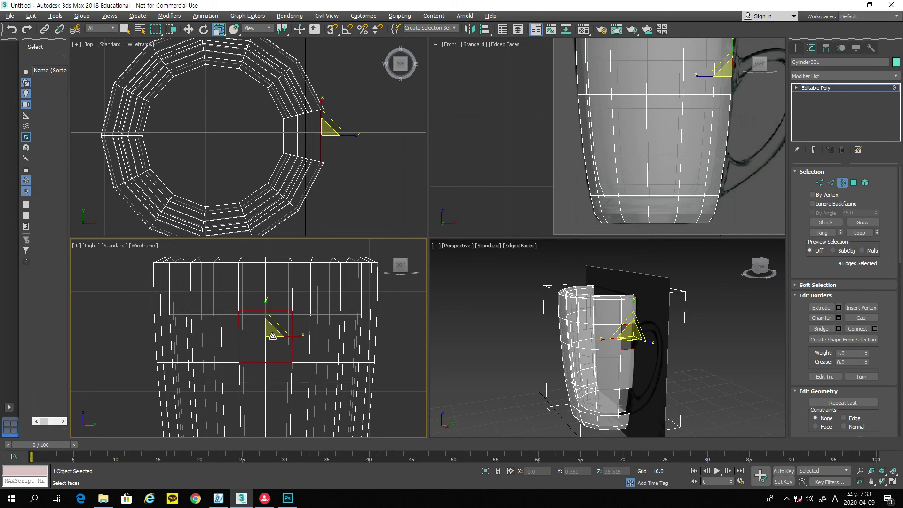
{"action": "left_click_drag", "start_coordinate": [272, 331], "coordinate": [266, 372], "text": "shift"}
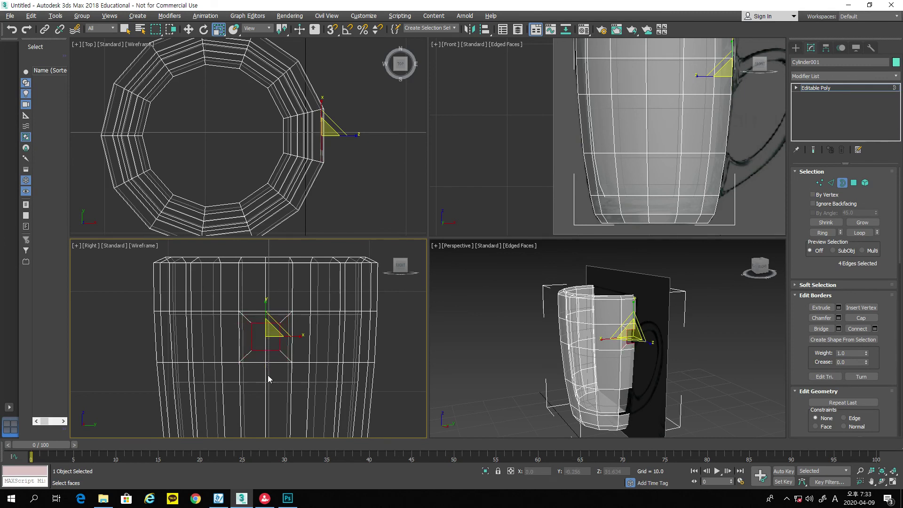
Step: Move the small border out to the start of the handle, about X 2.6 and Z 36.5, and scale it down vertically
{"action": "middle_click_drag", "start_coordinate": [509, 170], "coordinate": [433, 196]}
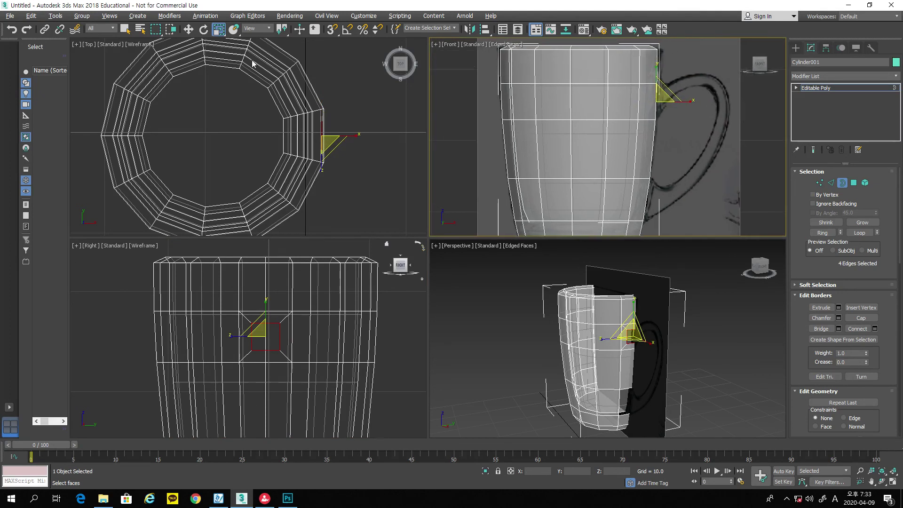
{"action": "left_click", "coordinate": [190, 30]}
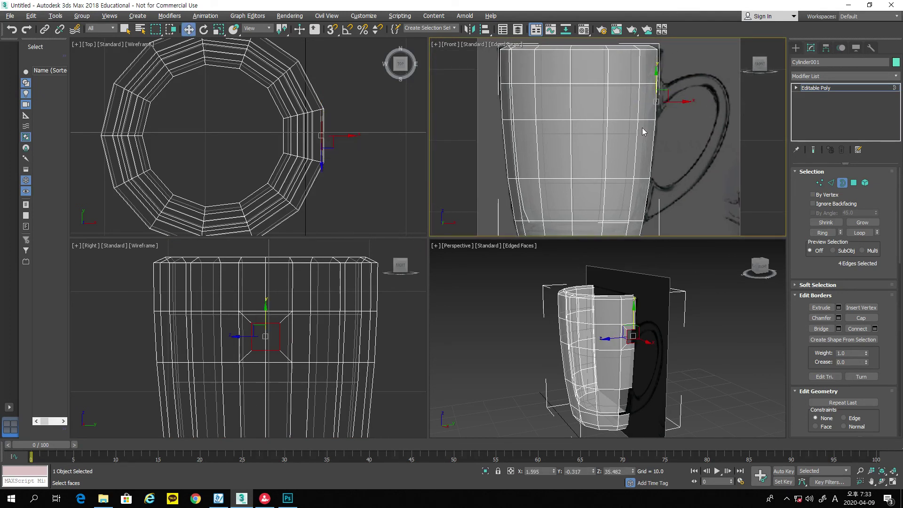
{"action": "left_click_drag", "start_coordinate": [668, 100], "coordinate": [674, 93]}
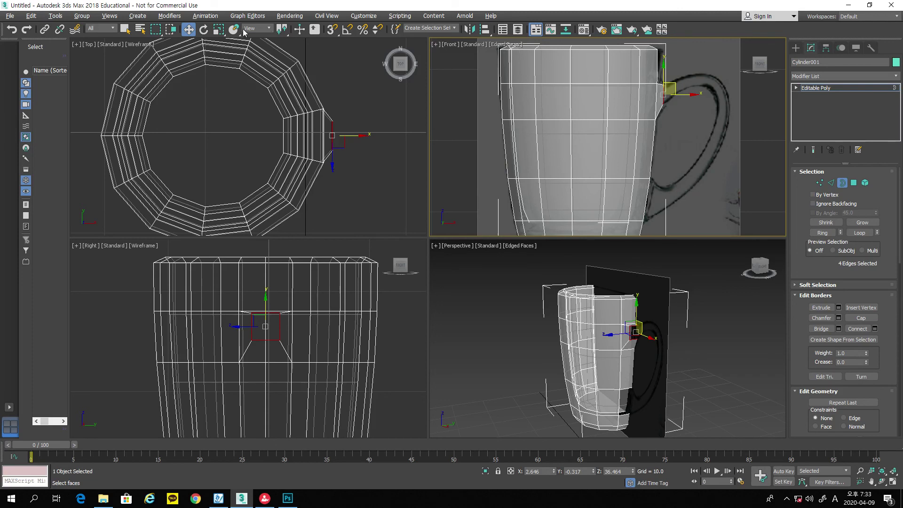
{"action": "left_click", "coordinate": [218, 29]}
{"action": "left_click", "coordinate": [281, 314]}
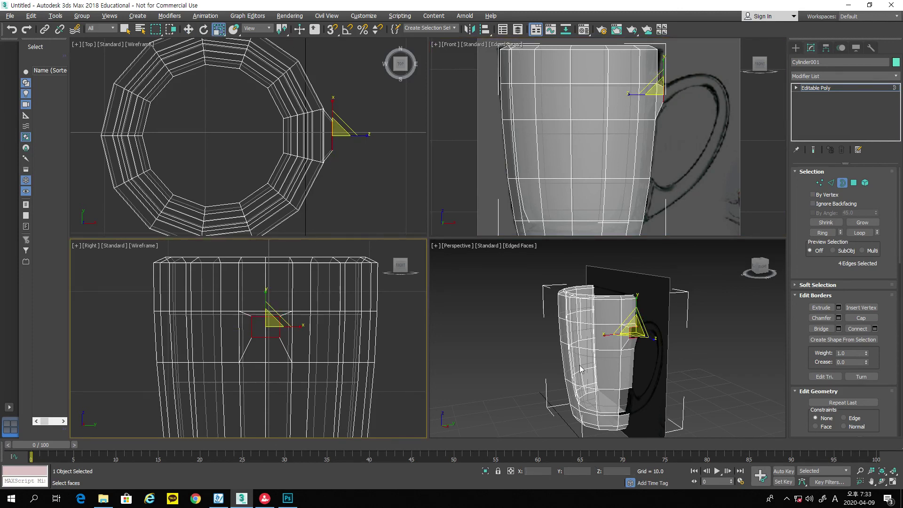
Step: Select the lower handle opening's border and move it out to the start of the handle, about X 1.8 and Z 21.6
{"action": "middle_click_drag", "start_coordinate": [651, 395], "coordinate": [636, 329]}
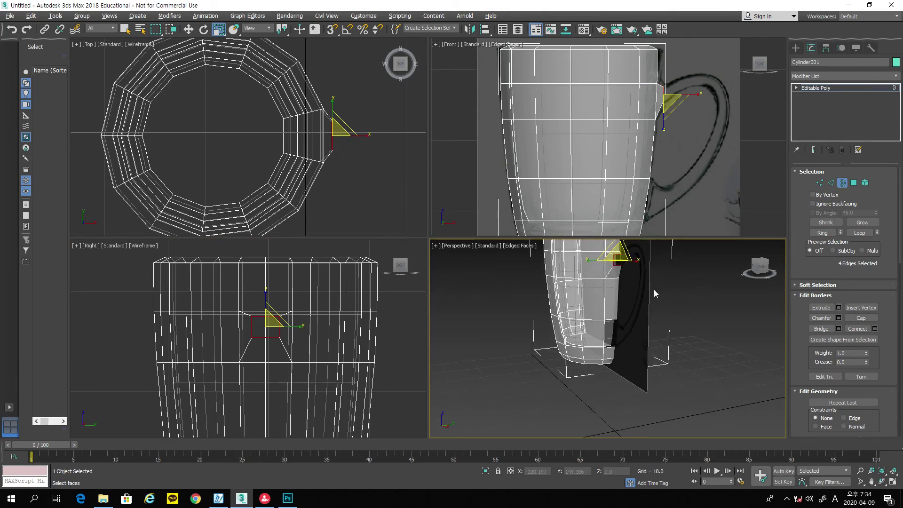
{"action": "left_click", "coordinate": [611, 327]}
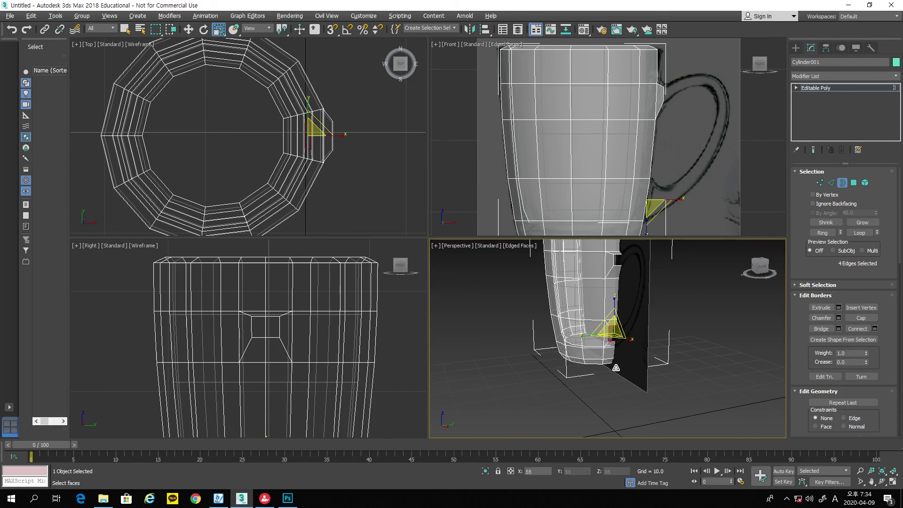
{"action": "left_click", "coordinate": [188, 29]}
{"action": "left_click", "coordinate": [657, 194]}
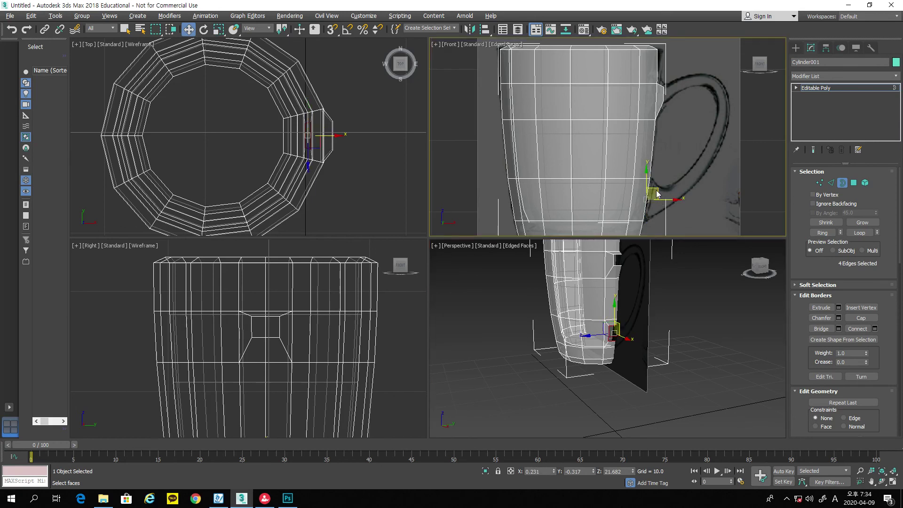
{"action": "left_click_drag", "start_coordinate": [663, 191], "coordinate": [677, 193]}
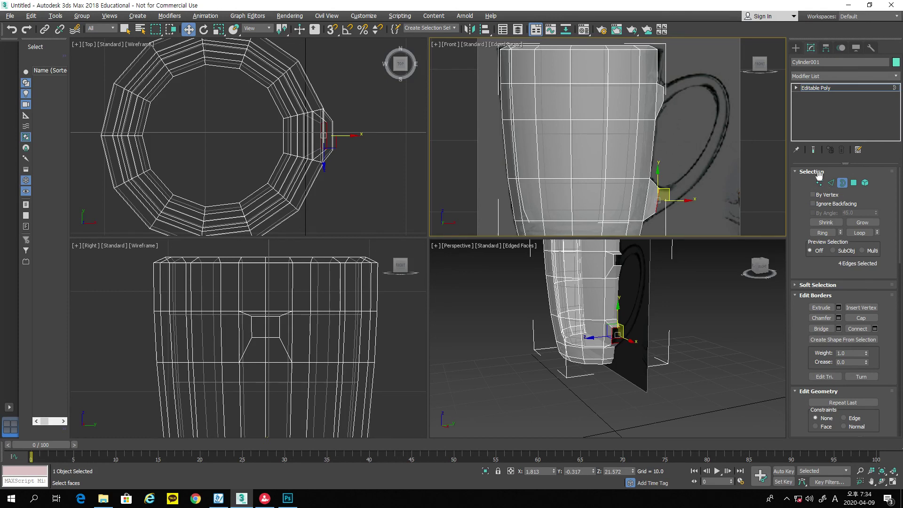
Step: Maximize the Front viewport and select the upper handle opening's border in Border mode
{"action": "left_click", "coordinate": [842, 183]}
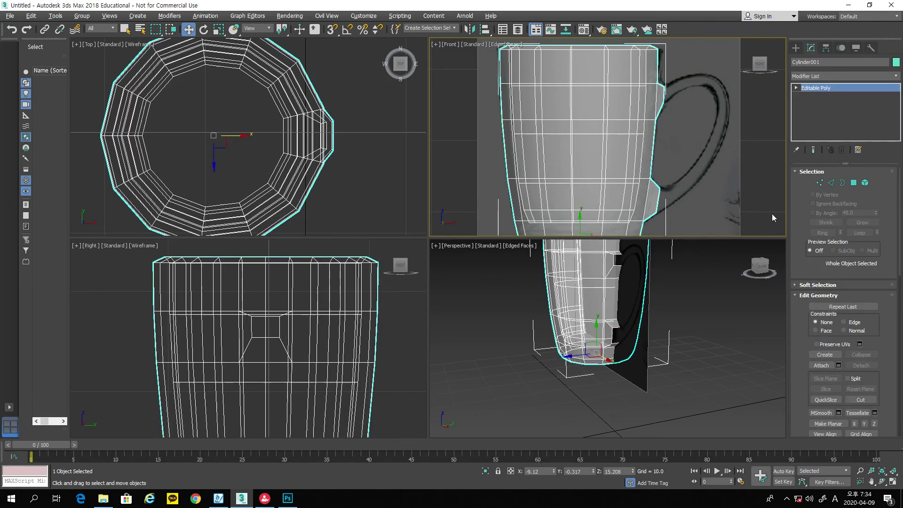
{"action": "left_click", "coordinate": [842, 184]}
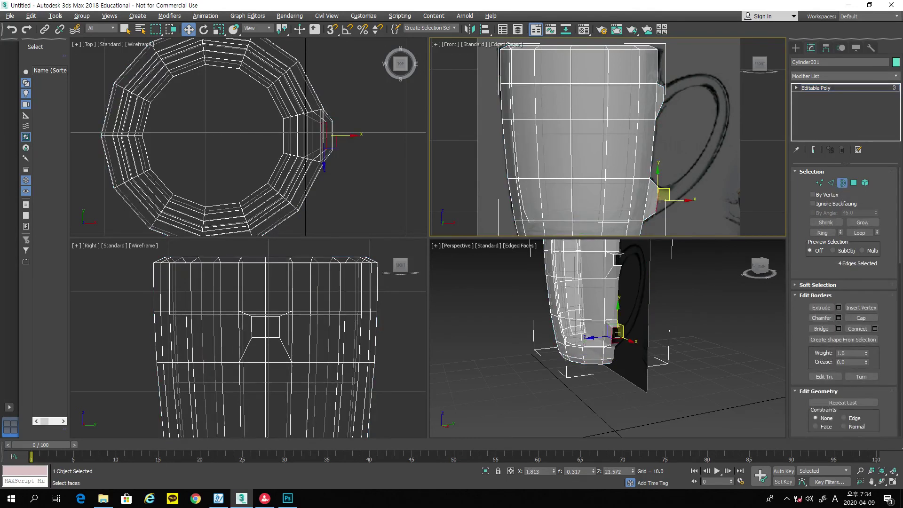
{"action": "left_click_drag", "start_coordinate": [621, 252], "coordinate": [619, 259]}
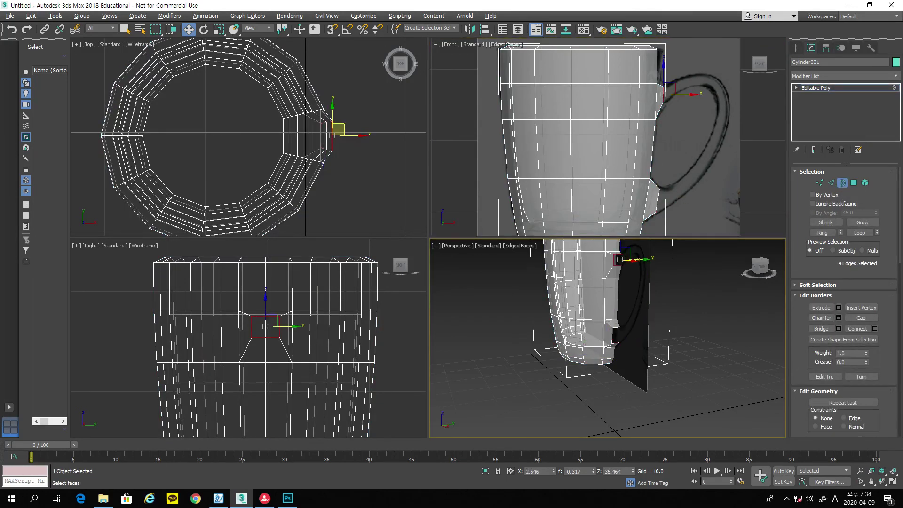
{"action": "left_click", "coordinate": [893, 481]}
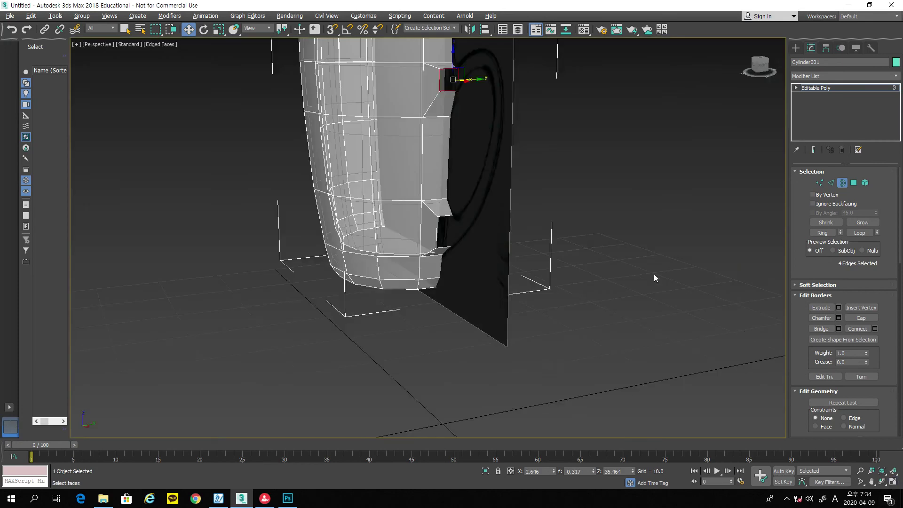
{"action": "left_click", "coordinate": [893, 481]}
{"action": "left_click", "coordinate": [730, 218]}
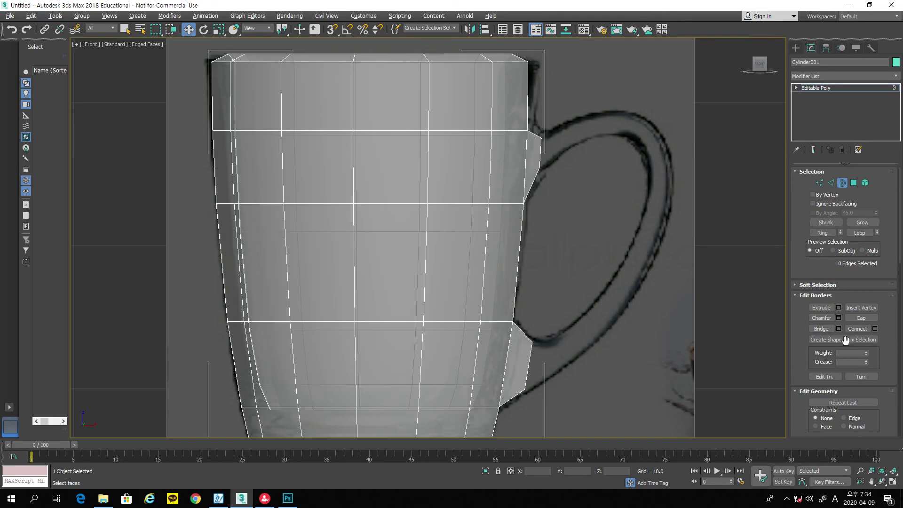
{"action": "left_click", "coordinate": [893, 482]}
{"action": "left_click", "coordinate": [843, 187]}
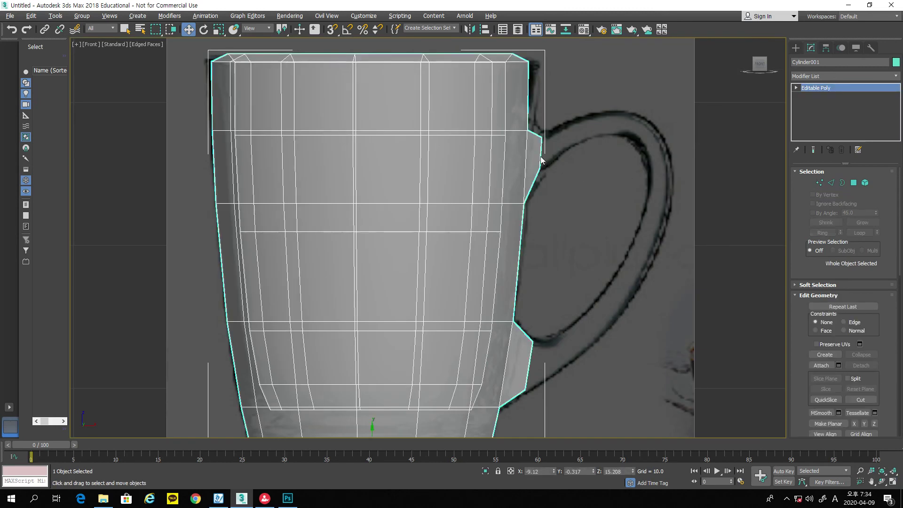
{"action": "left_click", "coordinate": [540, 159]}
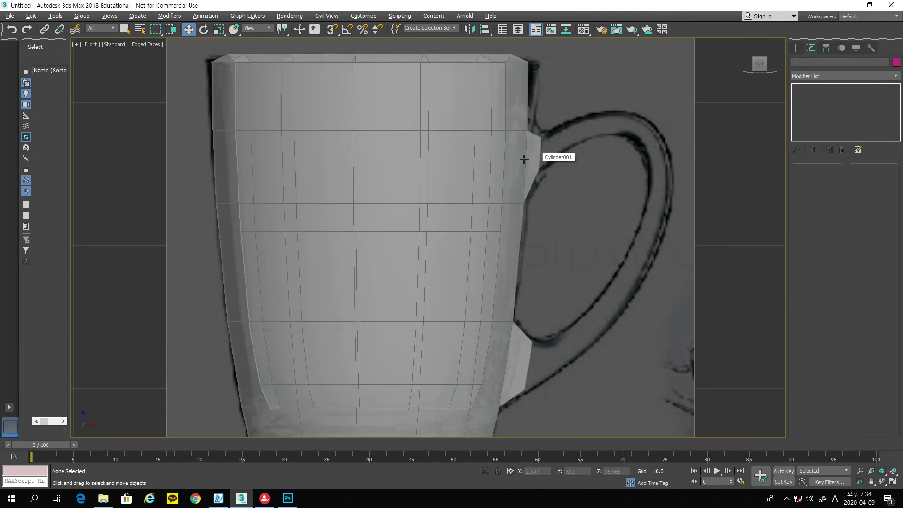
{"action": "left_click", "coordinate": [539, 160]}
{"action": "left_click", "coordinate": [842, 183]}
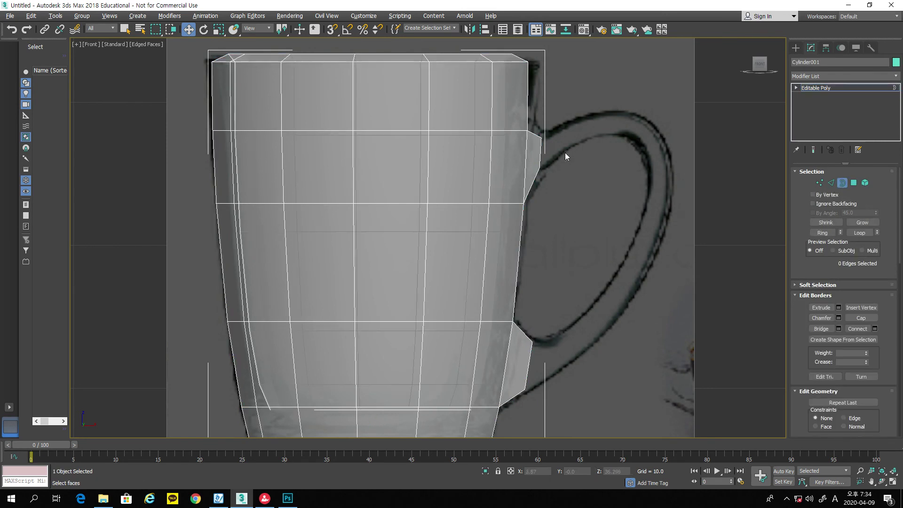
{"action": "left_click", "coordinate": [543, 153]}
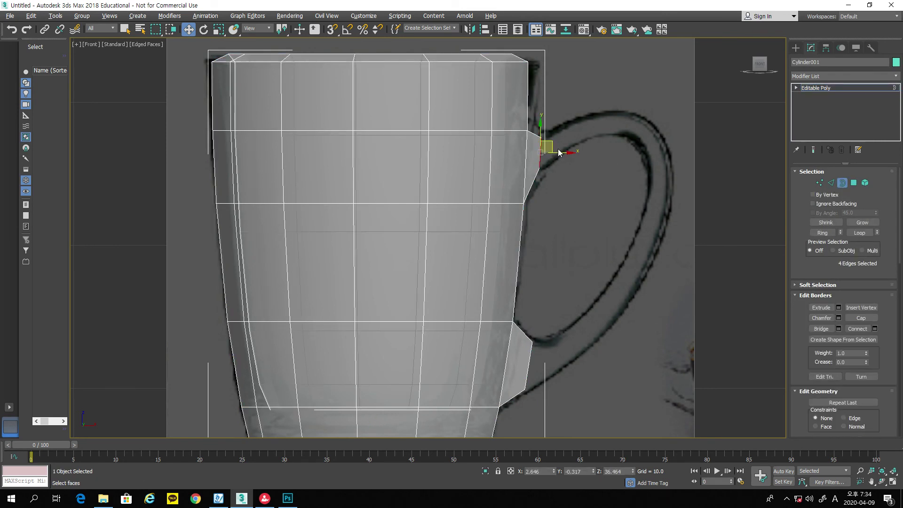
Step: Extrude the upper border in two segments along the top of the reference handle, rotating its end to follow the bend
{"action": "left_click_drag", "start_coordinate": [548, 145], "coordinate": [667, 123], "text": "shift"}
{"action": "left_click", "coordinate": [205, 30]}
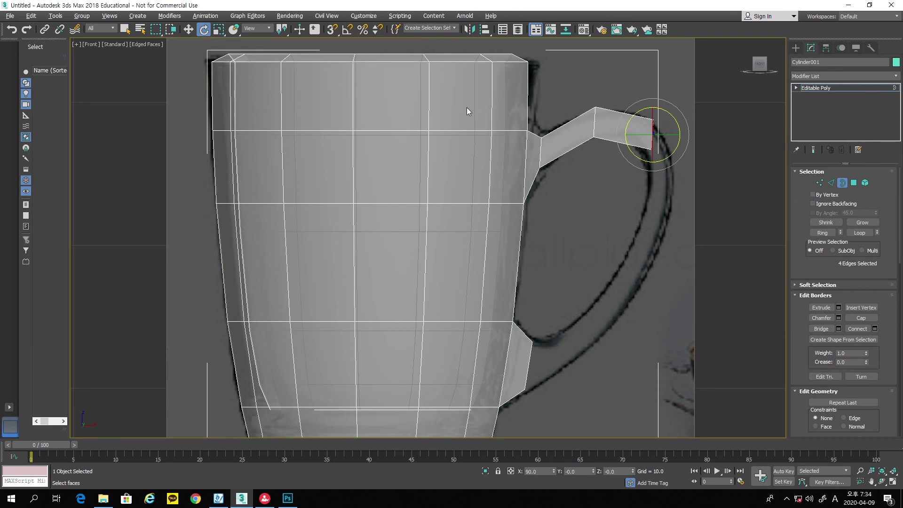
{"action": "left_click_drag", "start_coordinate": [637, 114], "coordinate": [657, 83]}
Step: Extrude the handle end down the outer bend to about X 11.1 and Z 34.2, and rotate it across the handle
{"action": "left_click", "coordinate": [188, 29]}
{"action": "left_click_drag", "start_coordinate": [670, 140], "coordinate": [674, 186], "text": "shift"}
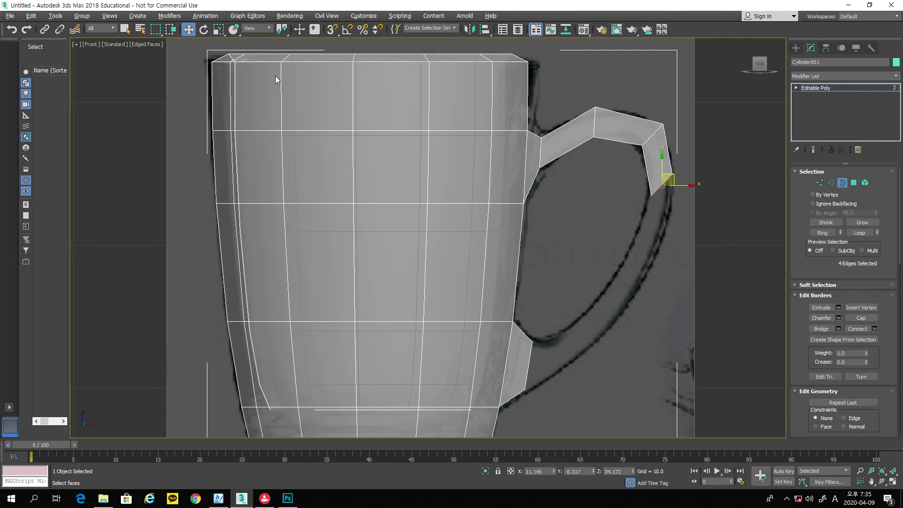
{"action": "left_click", "coordinate": [204, 29]}
{"action": "left_click_drag", "start_coordinate": [634, 180], "coordinate": [641, 126]}
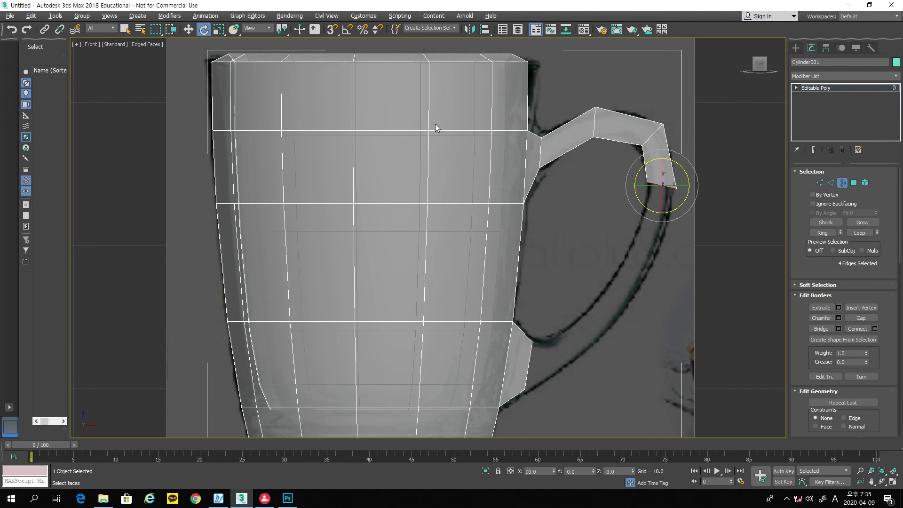
Step: Extrude the handle end down the outer side to about X 8.9 and Z 27.4, and rotate it to match the curve
{"action": "left_click", "coordinate": [188, 30]}
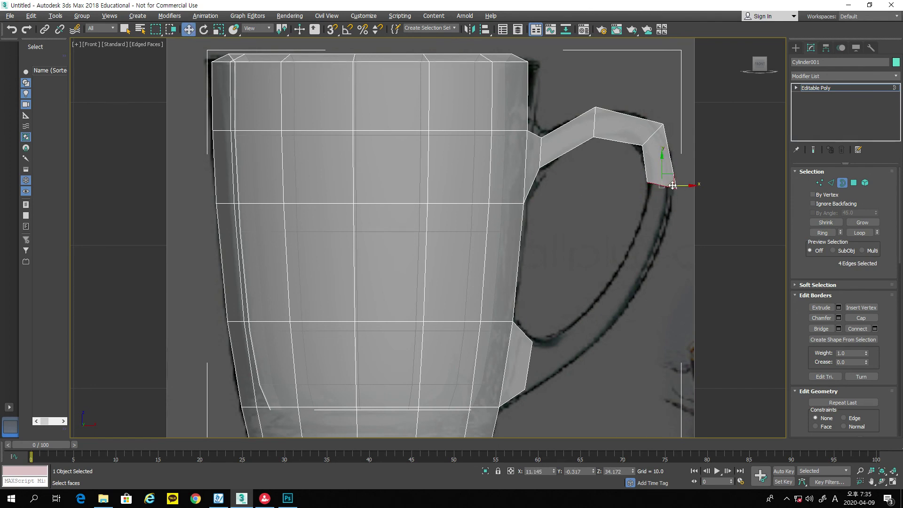
{"action": "left_click_drag", "start_coordinate": [668, 180], "coordinate": [632, 225], "text": "shift"}
{"action": "left_click", "coordinate": [204, 30]}
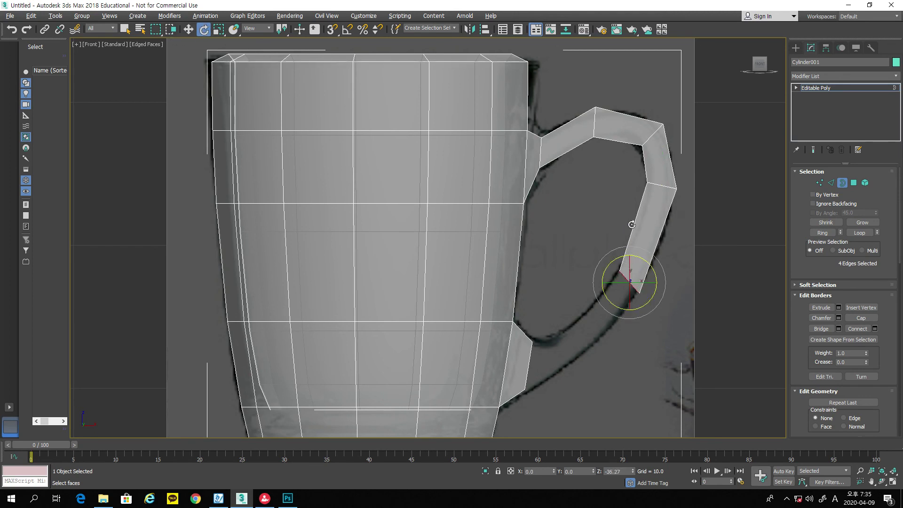
Step: Extrude the handle end toward the lower stub, to about X 4.2 and Z 22.7, and rotate it to face the stub's opening
{"action": "left_click", "coordinate": [189, 30]}
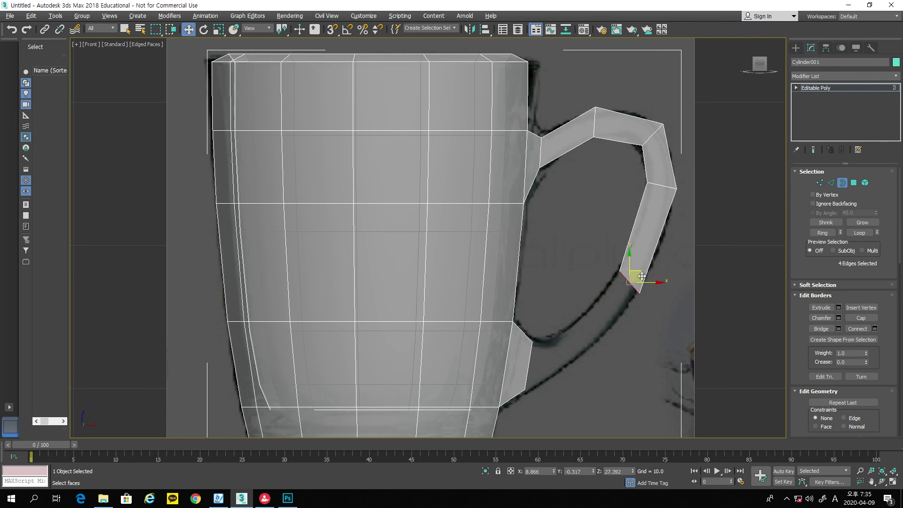
{"action": "left_click_drag", "start_coordinate": [642, 279], "coordinate": [576, 341], "text": "shift"}
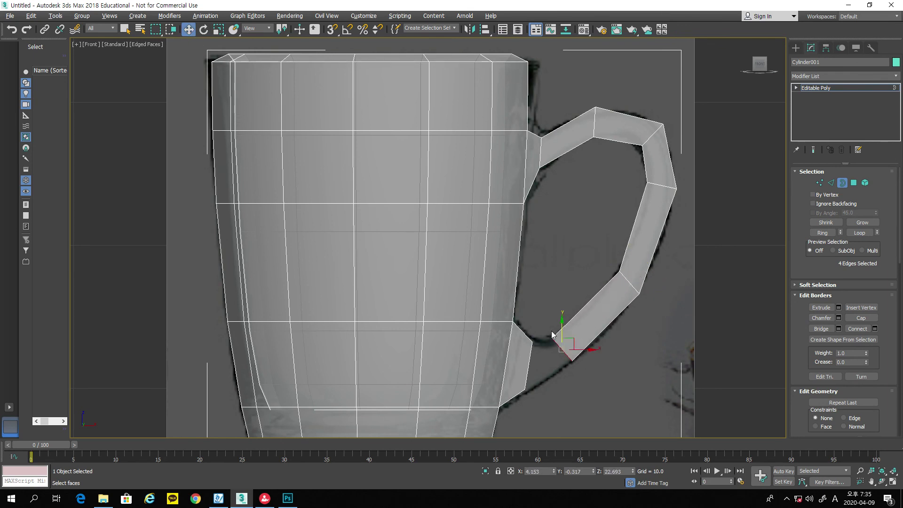
{"action": "left_click", "coordinate": [202, 30]}
{"action": "left_click_drag", "start_coordinate": [586, 364], "coordinate": [582, 392]}
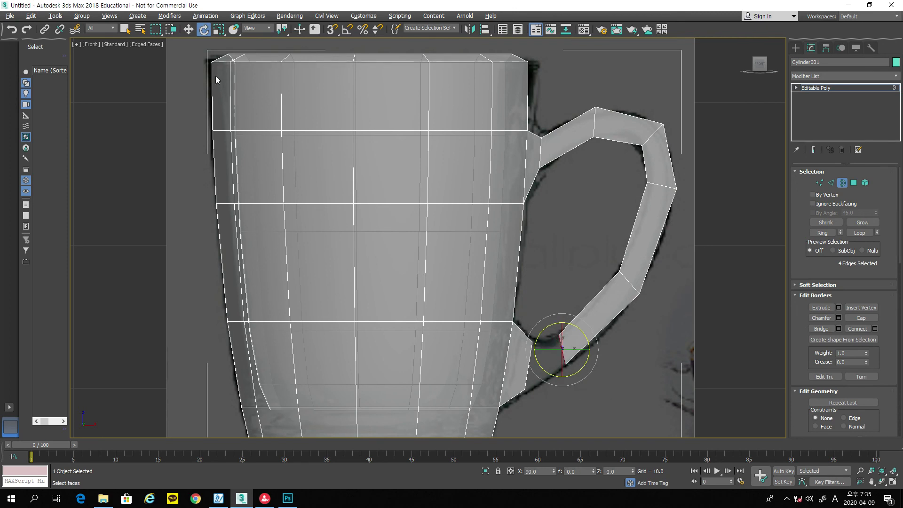
{"action": "left_click", "coordinate": [190, 31]}
{"action": "left_click_drag", "start_coordinate": [573, 338], "coordinate": [574, 340]}
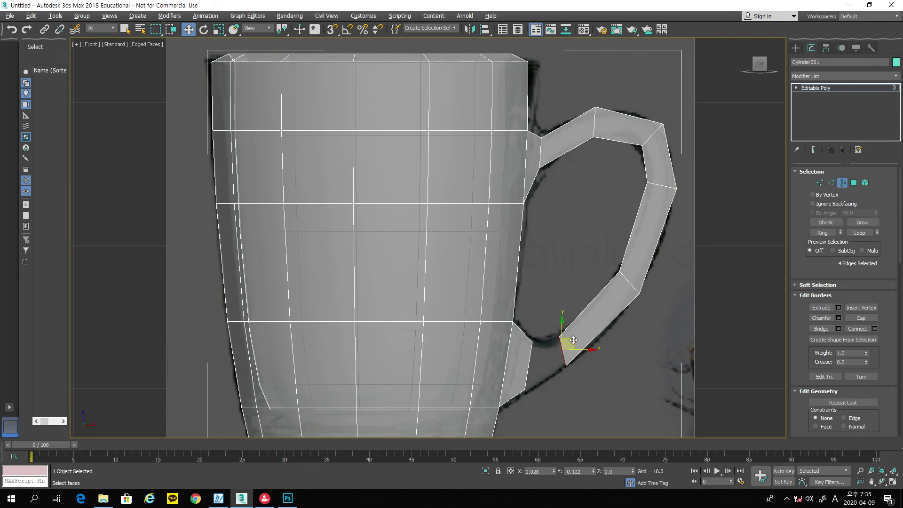
Step: Bridge the handle's end border to the lower opening's border on the mug wall
{"action": "left_click", "coordinate": [883, 482]}
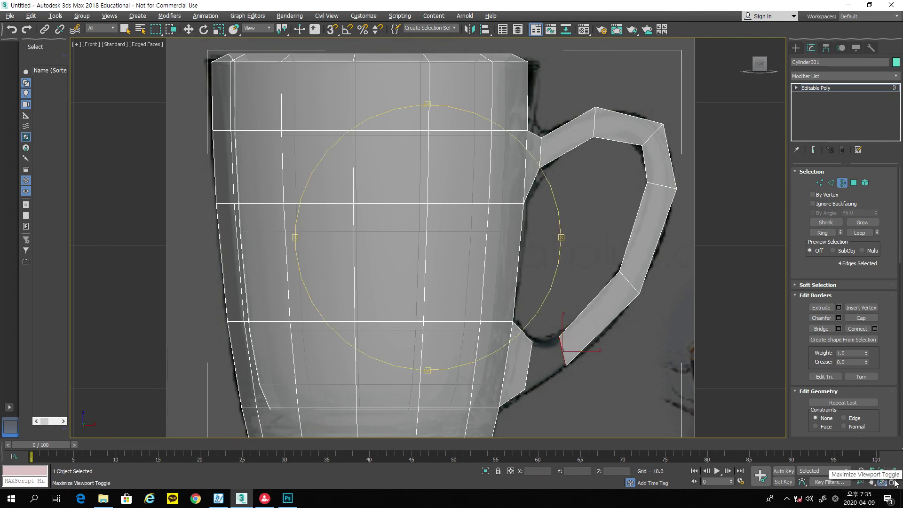
{"action": "left_click", "coordinate": [894, 482]}
{"action": "left_click", "coordinate": [638, 324]}
{"action": "scroll", "coordinate": [639, 323], "scroll_direction": "up", "scroll_amount": 3}
{"action": "left_click_drag", "start_coordinate": [653, 349], "coordinate": [672, 348]}
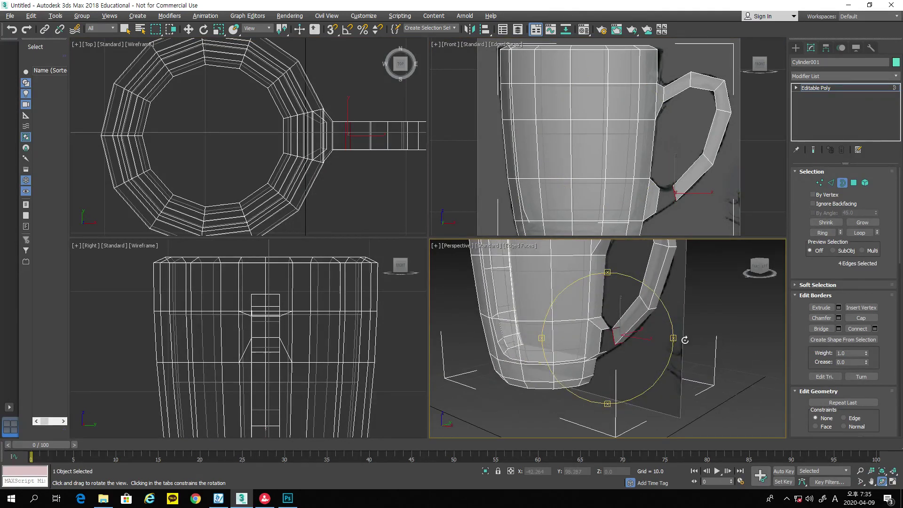
{"action": "left_click", "coordinate": [822, 329]}
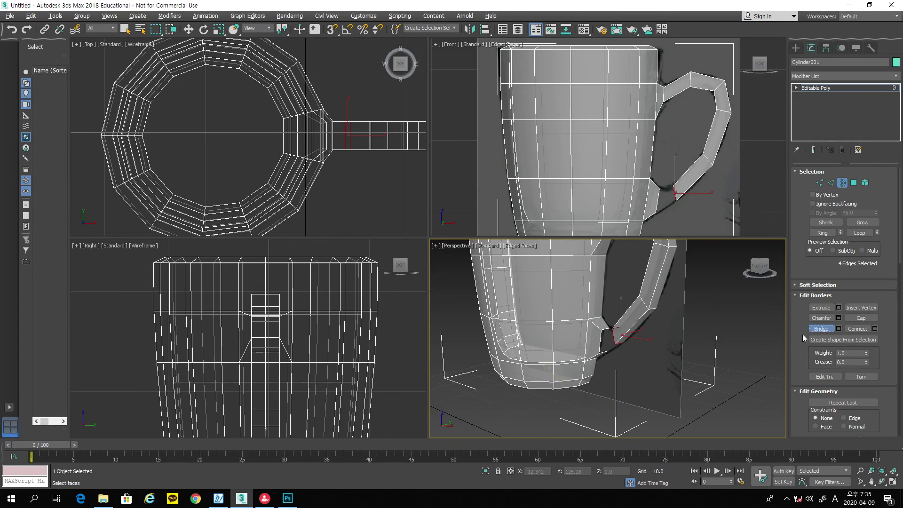
{"action": "left_click", "coordinate": [601, 336]}
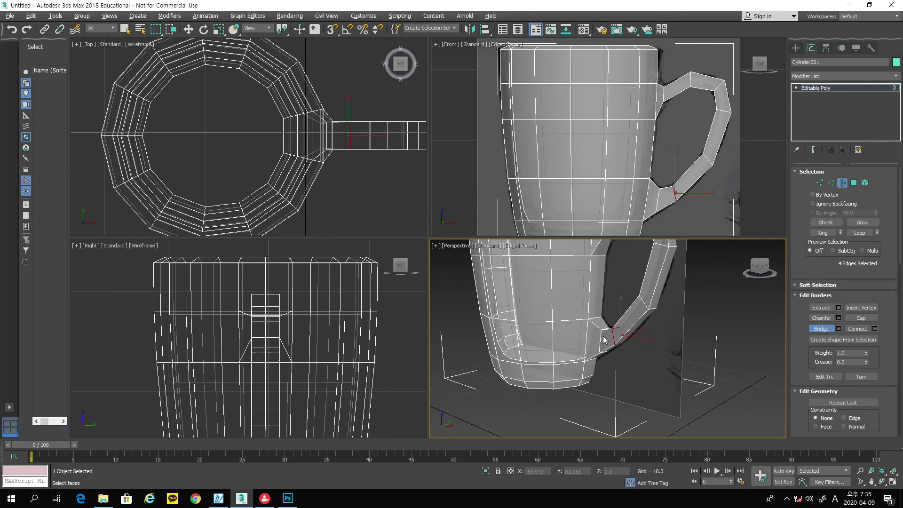
Step: Move the handle's upper and outer vertices in the maximized Front view to fit the reference handle's outline
{"action": "left_click", "coordinate": [715, 193]}
{"action": "left_click", "coordinate": [820, 182]}
{"action": "key", "text": "w"}
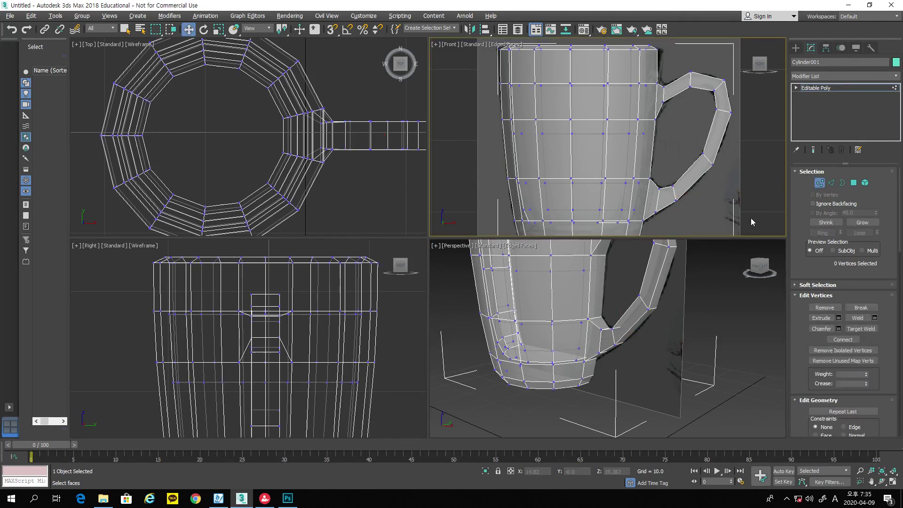
{"action": "left_click", "coordinate": [892, 481]}
{"action": "left_click_drag", "start_coordinate": [549, 182], "coordinate": [554, 123]}
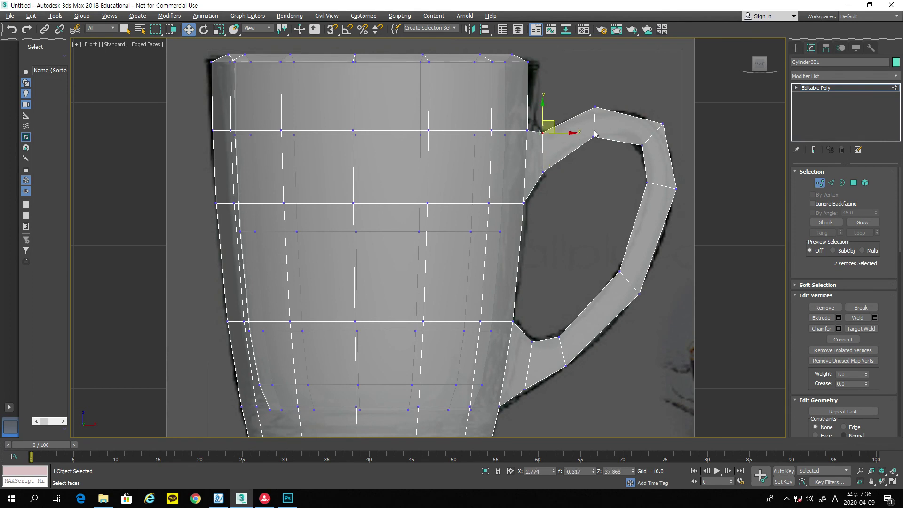
{"action": "left_click_drag", "start_coordinate": [592, 101], "coordinate": [599, 113]}
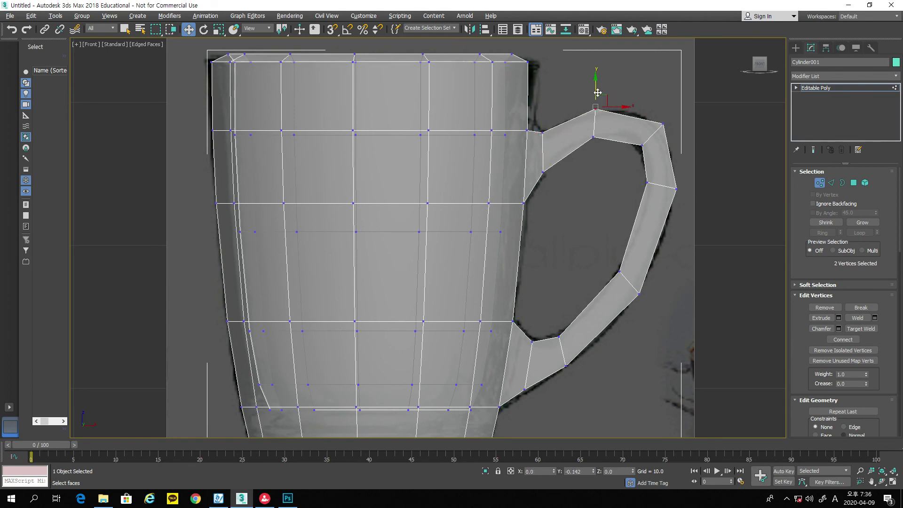
{"action": "left_click_drag", "start_coordinate": [653, 108], "coordinate": [671, 120]}
{"action": "left_click", "coordinate": [641, 147]}
{"action": "mouse_move", "coordinate": [680, 195]}
{"action": "left_mouse_down"}
{"action": "mouse_move", "coordinate": [671, 183]}
{"action": "mouse_move", "coordinate": [694, 188]}
{"action": "left_mouse_up"}
{"action": "left_click_drag", "start_coordinate": [652, 312], "coordinate": [633, 285]}
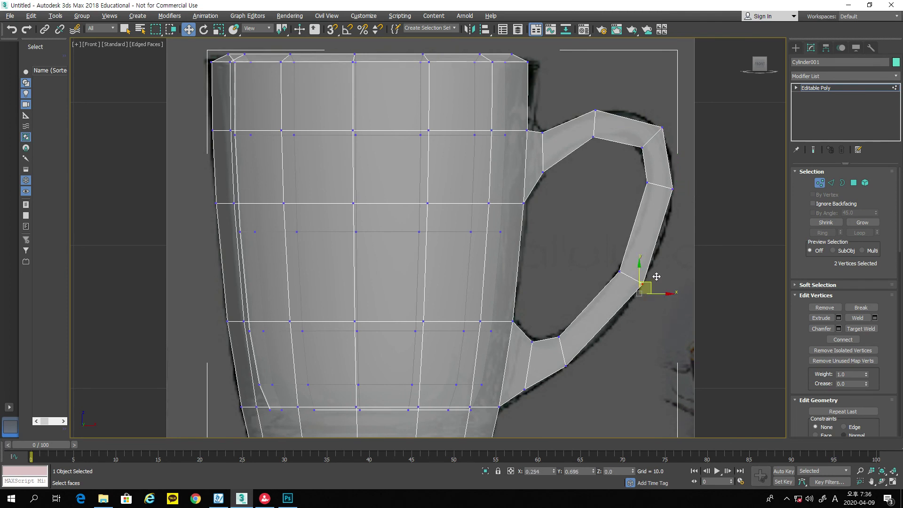
Step: Move the vertices around the handle's lower joint with the mug to fit the reference outline
{"action": "left_click", "coordinate": [567, 368]}
{"action": "left_click_drag", "start_coordinate": [576, 362], "coordinate": [584, 359]}
{"action": "left_click", "coordinate": [540, 398]}
{"action": "left_click_drag", "start_coordinate": [540, 401], "coordinate": [542, 330]}
{"action": "left_click", "coordinate": [559, 337]}
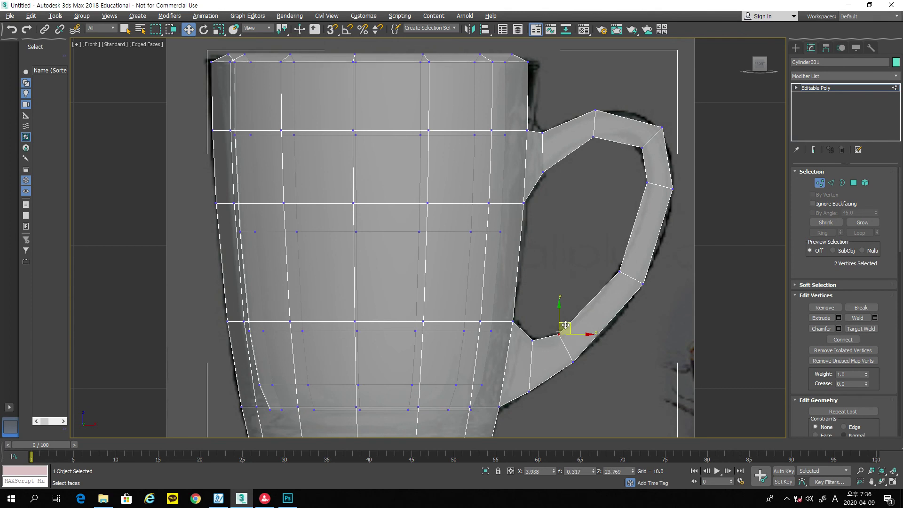
{"action": "left_click", "coordinate": [617, 359]}
{"action": "scroll", "coordinate": [630, 355], "scroll_direction": "down", "scroll_amount": 3}
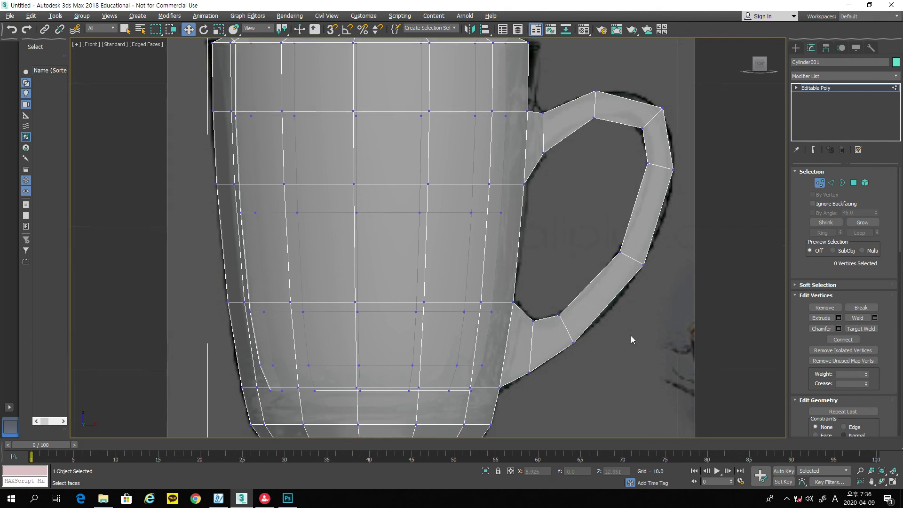
Step: Check the whole mug with its joined handle in the maximized Perspective viewport
{"action": "left_click", "coordinate": [893, 482]}
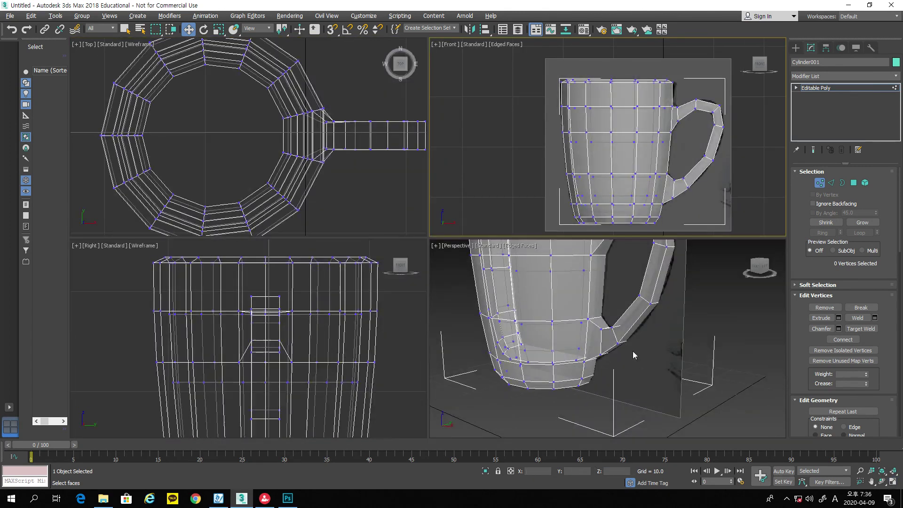
{"action": "left_click", "coordinate": [648, 366]}
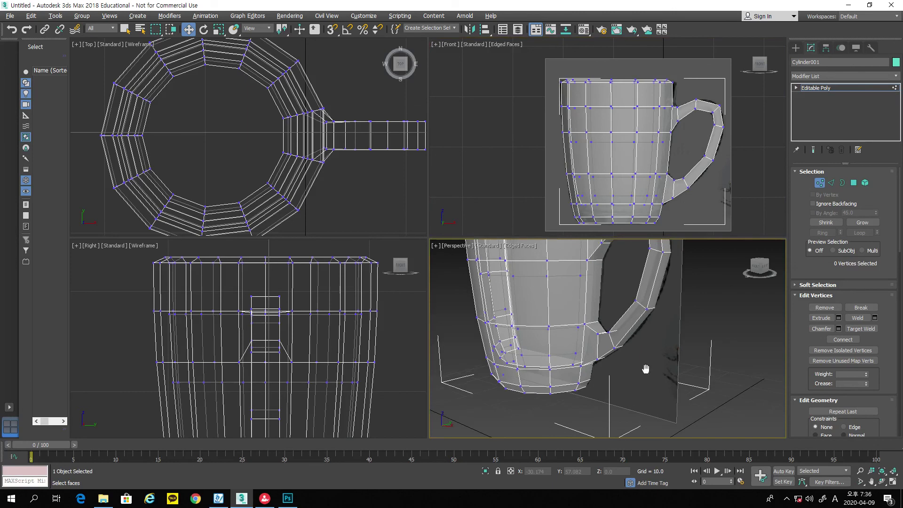
{"action": "left_click", "coordinate": [892, 482]}
{"action": "scroll", "coordinate": [611, 332], "scroll_direction": "down", "scroll_amount": 5}
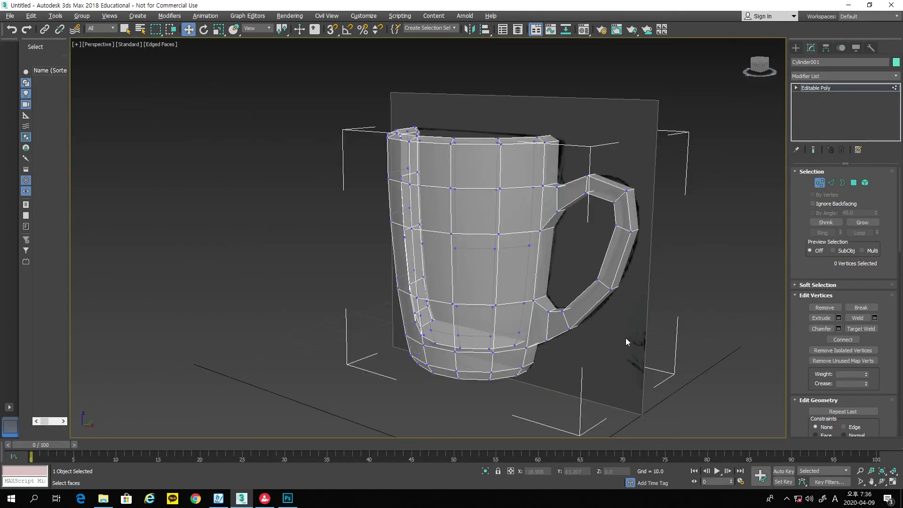
Step: Turn off the mug's see-through display and apply a MeshSmooth modifier with 2 iterations
{"action": "key", "text": "alt+x"}
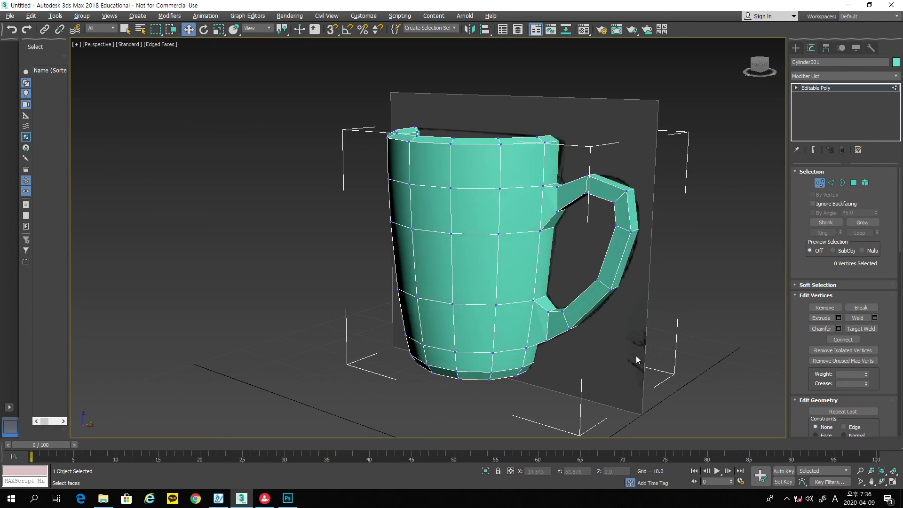
{"action": "left_click", "coordinate": [882, 481]}
{"action": "left_click_drag", "start_coordinate": [489, 280], "coordinate": [524, 303]}
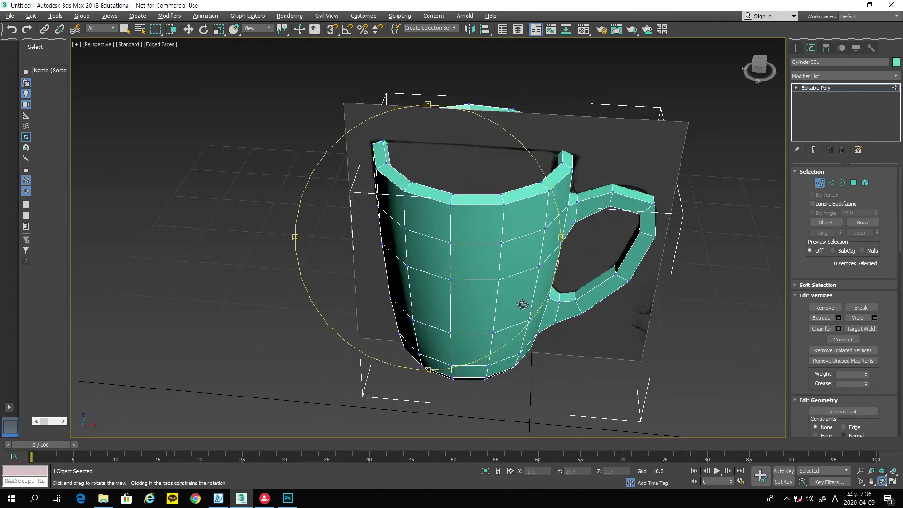
{"action": "left_click", "coordinate": [815, 76]}
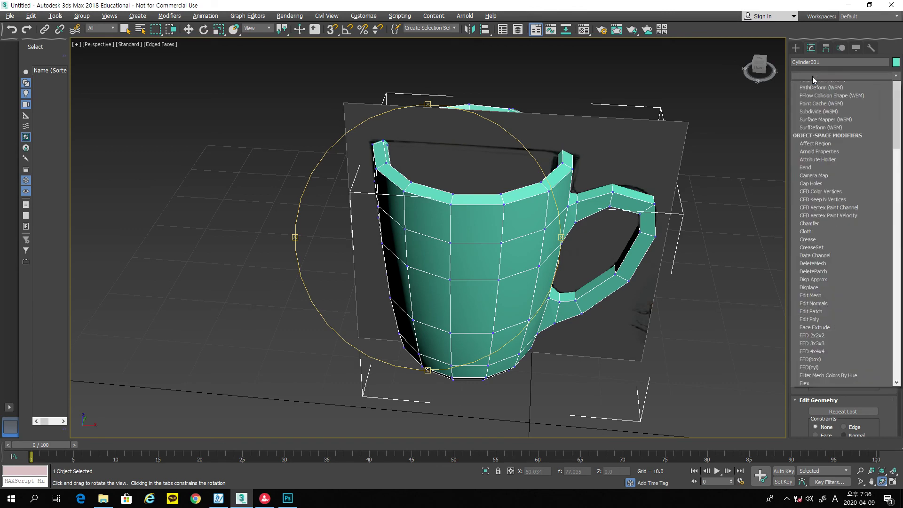
{"action": "scroll", "coordinate": [896, 240], "scroll_direction": "down", "scroll_amount": 5}
{"action": "scroll", "coordinate": [842, 310], "scroll_direction": "down", "scroll_amount": 1}
{"action": "left_click", "coordinate": [844, 367]}
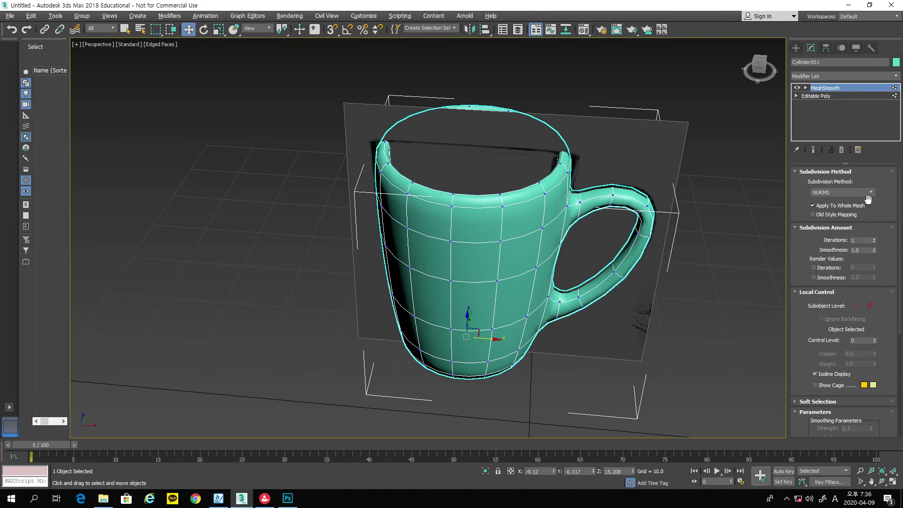
{"action": "left_click", "coordinate": [874, 238]}
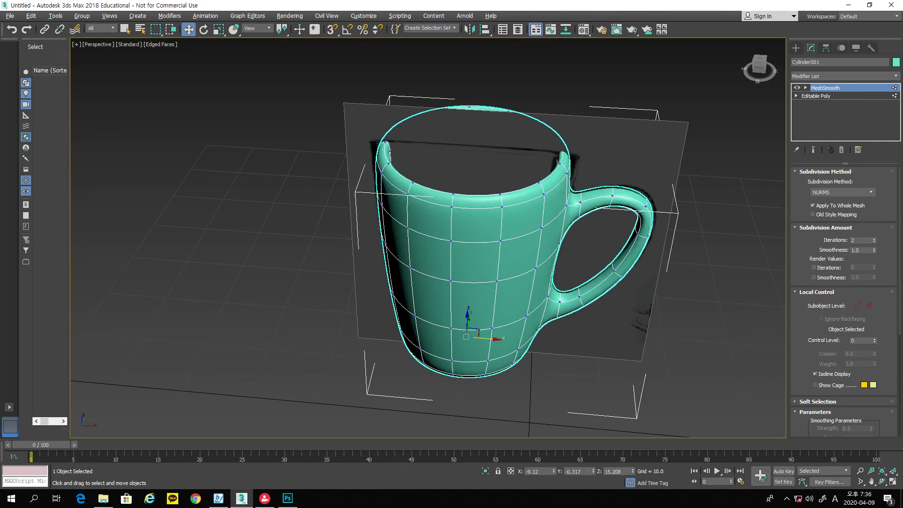
Step: Unfreeze all objects and delete the reference image plane behind the mug
{"action": "left_click", "coordinate": [892, 483]}
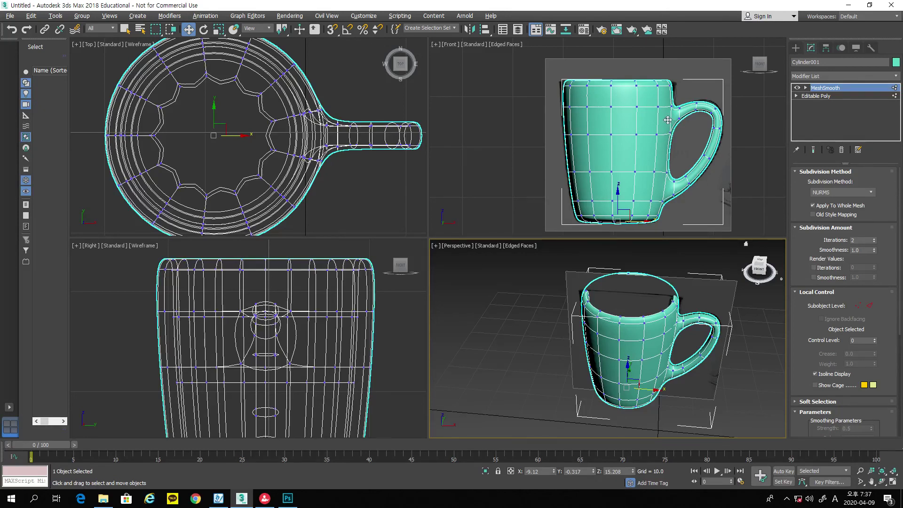
{"action": "left_click", "coordinate": [661, 208]}
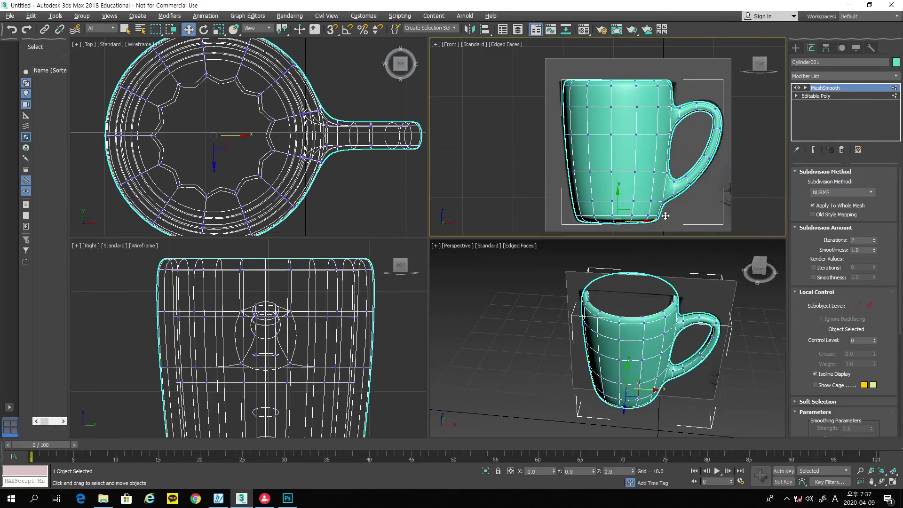
{"action": "left_click", "coordinate": [517, 162]}
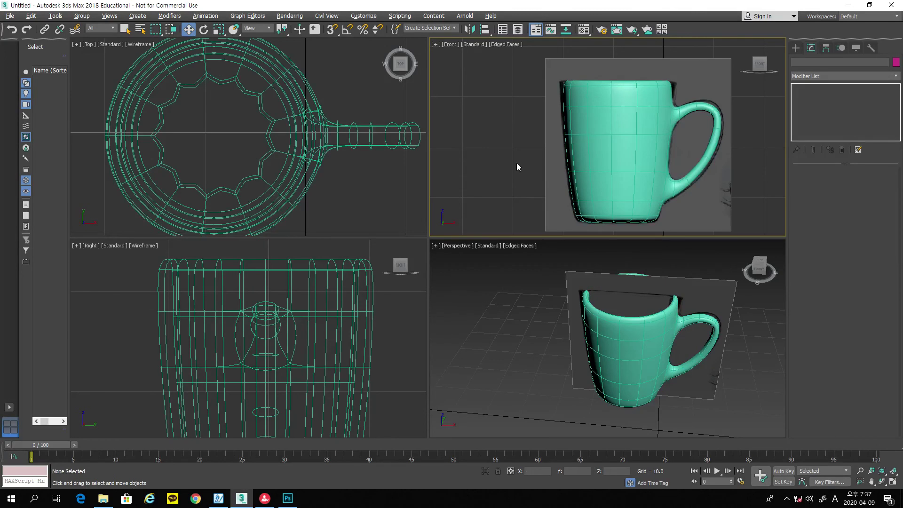
{"action": "right_click", "coordinate": [509, 130]}
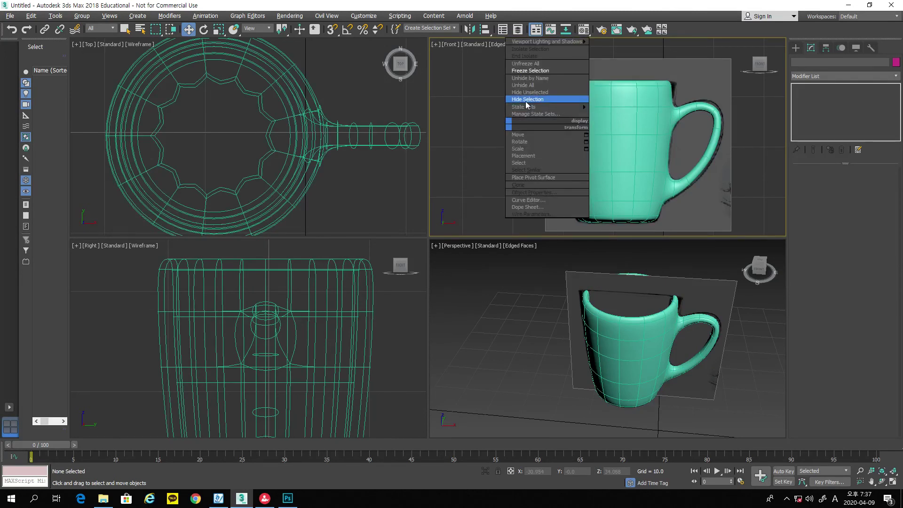
{"action": "left_click", "coordinate": [528, 64]}
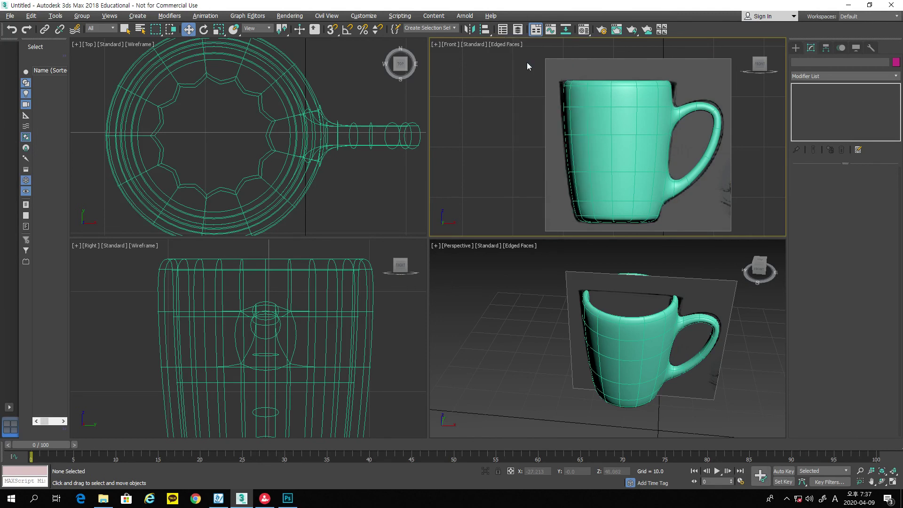
{"action": "left_click", "coordinate": [547, 71]}
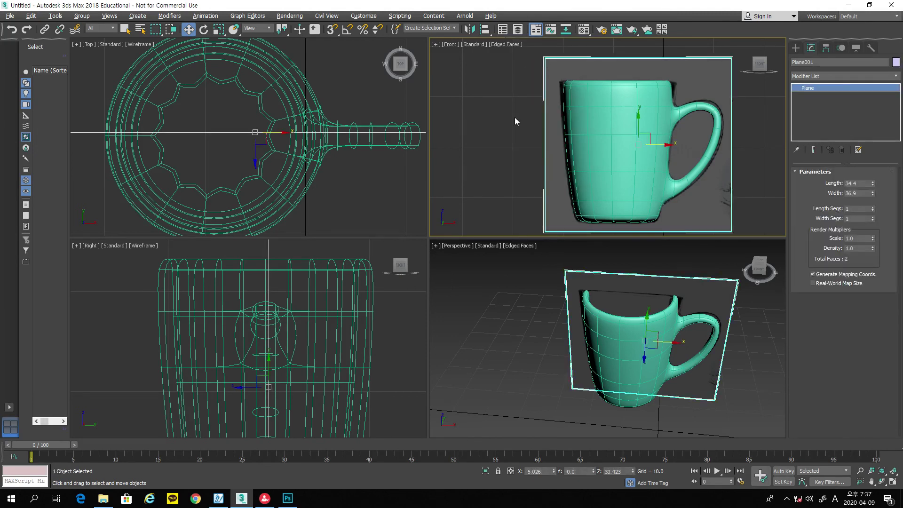
{"action": "key", "text": "Delete"}
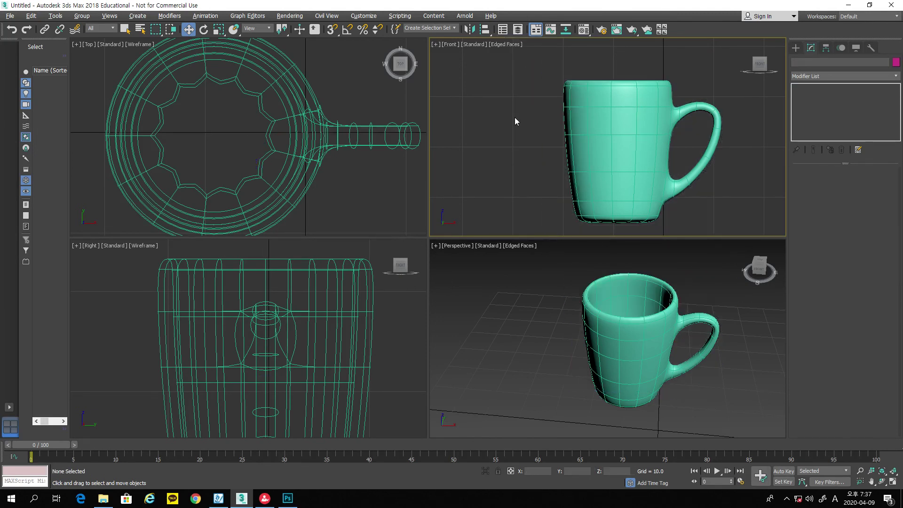
Step: Inspect the smoothed mug's body, rim and handle from several angles, restoring the Front view and maximizing the Perspective viewport
{"action": "left_click", "coordinate": [882, 481]}
{"action": "left_click", "coordinate": [658, 345]}
{"action": "mouse_move", "coordinate": [657, 345]}
{"action": "left_mouse_down"}
{"action": "mouse_move", "coordinate": [653, 357]}
{"action": "mouse_move", "coordinate": [634, 305]}
{"action": "mouse_move", "coordinate": [641, 342]}
{"action": "left_mouse_up"}
{"action": "left_click", "coordinate": [681, 186]}
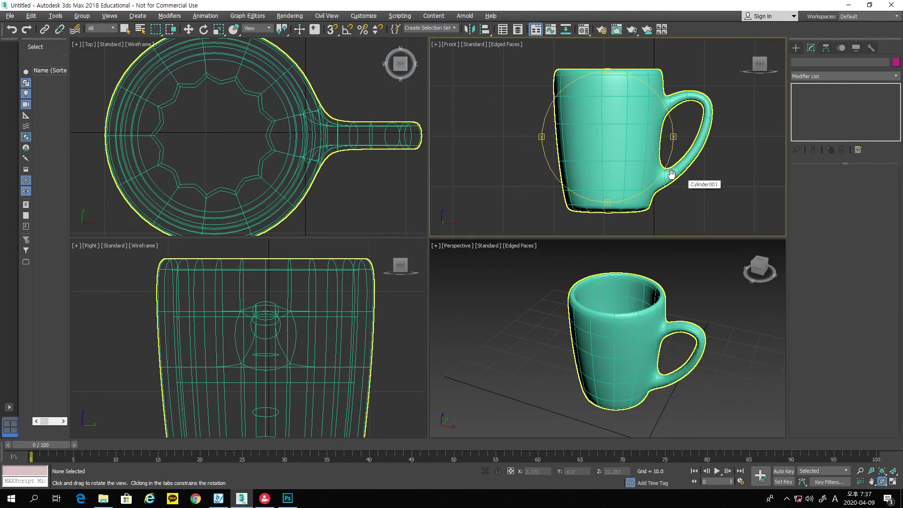
{"action": "left_click_drag", "start_coordinate": [671, 175], "coordinate": [646, 176]}
{"action": "left_click", "coordinate": [457, 44]}
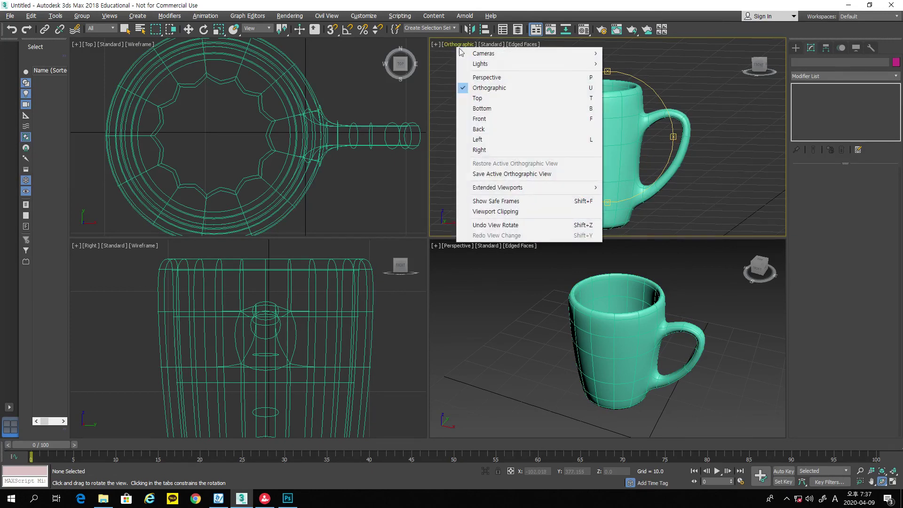
{"action": "left_click", "coordinate": [489, 119]}
{"action": "left_click", "coordinate": [692, 398]}
{"action": "left_click", "coordinate": [893, 482]}
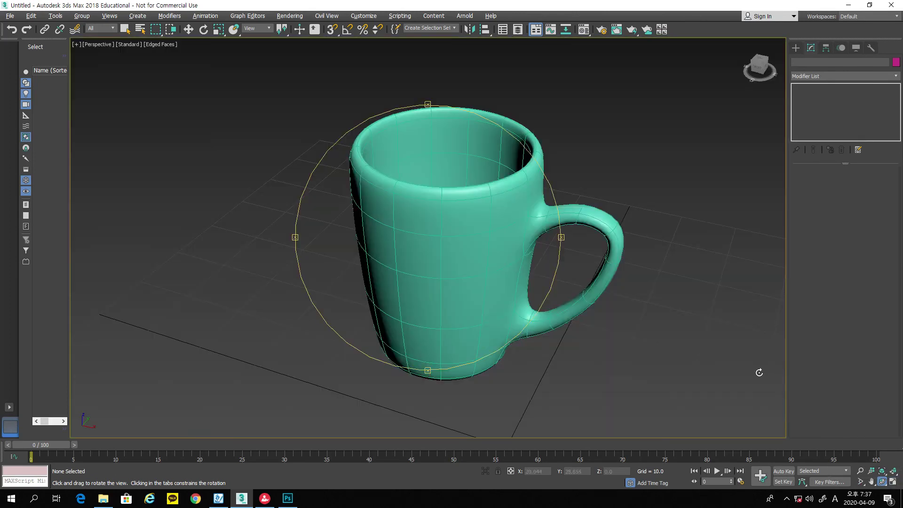
{"action": "left_click_drag", "start_coordinate": [518, 270], "coordinate": [534, 242]}
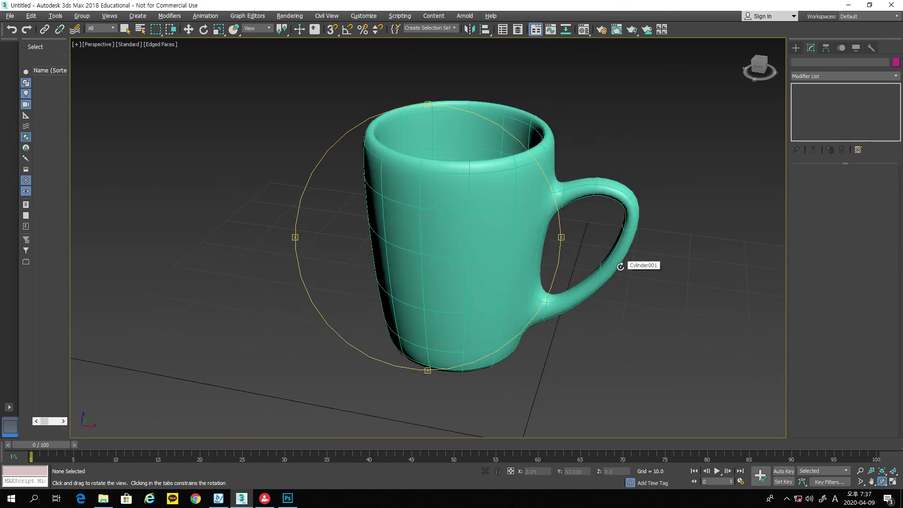
{"action": "left_click_drag", "start_coordinate": [483, 256], "coordinate": [447, 253]}
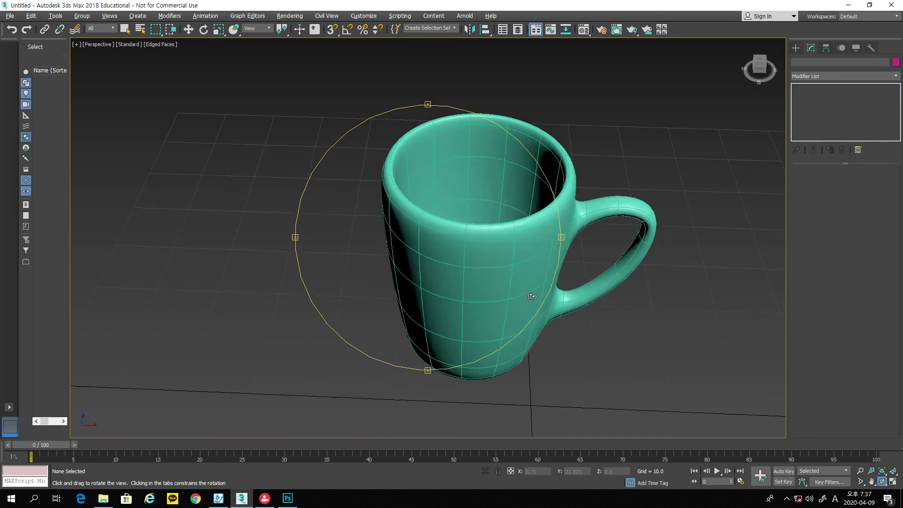
{"action": "left_click_drag", "start_coordinate": [531, 297], "coordinate": [533, 294]}
{"action": "left_click_drag", "start_coordinate": [564, 237], "coordinate": [498, 209]}
{"action": "left_click_drag", "start_coordinate": [496, 275], "coordinate": [500, 272]}
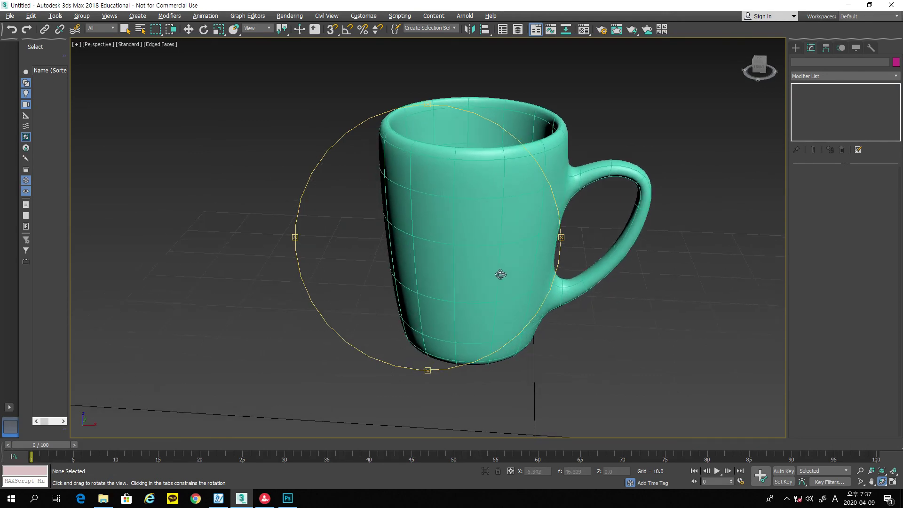